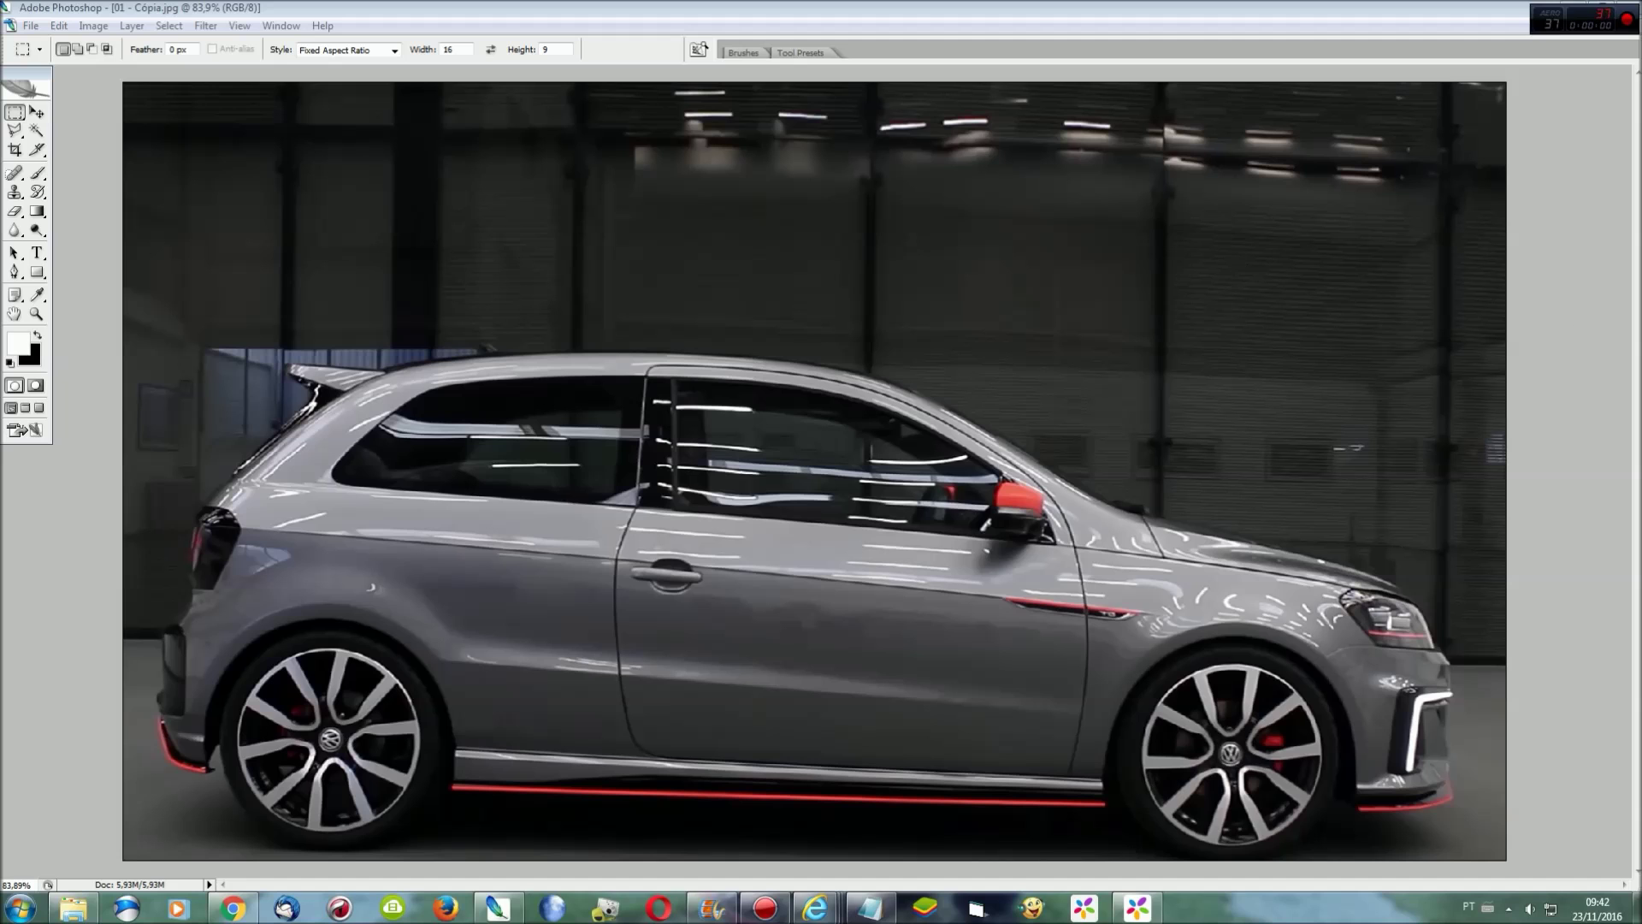
# Switch to the black car photo (02 - Cópia.jpg) and zoom in on its front wheel
pyautogui.click(281, 26)
pyautogui.click(295, 399)
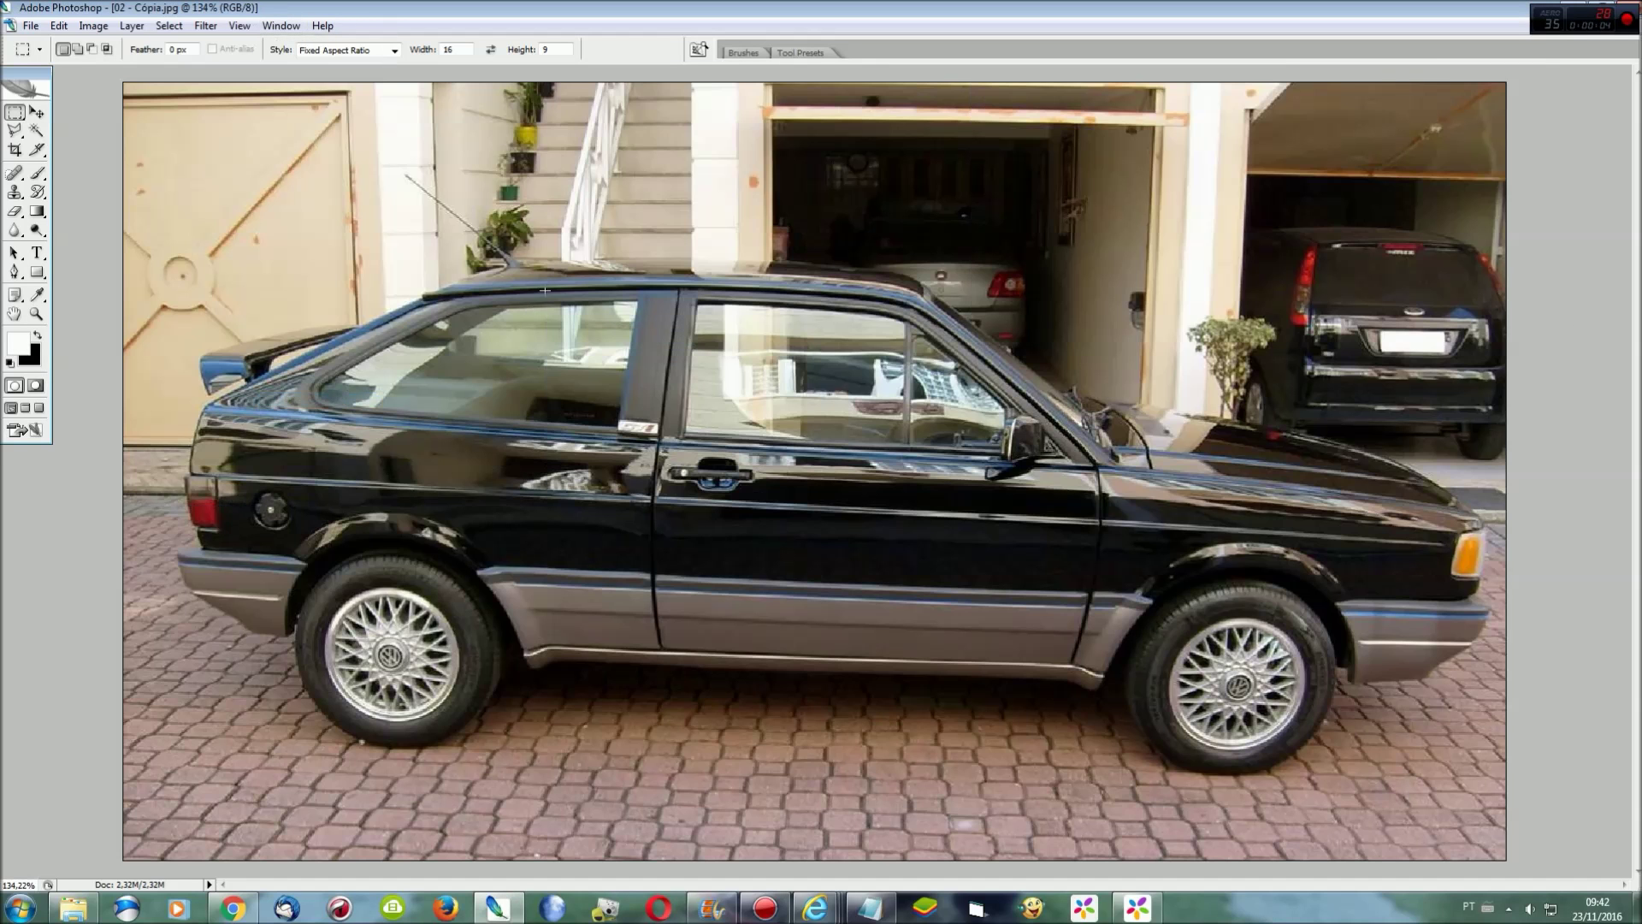
pyautogui.hotkey('ctrl', '+')
pyautogui.hotkey('ctrl', '+')
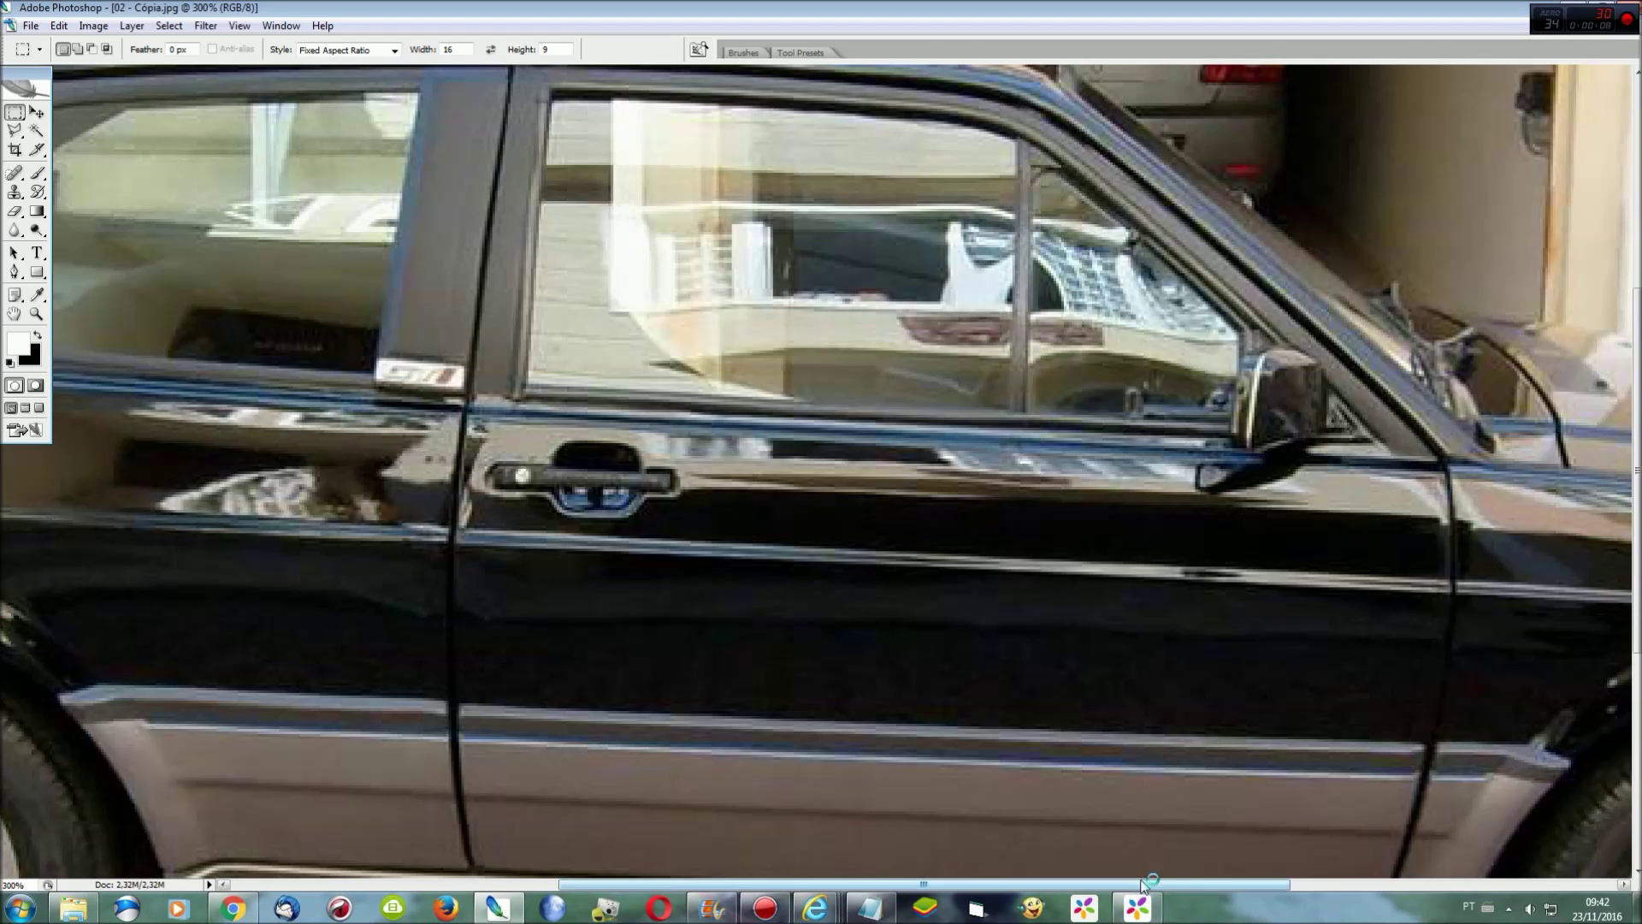
pyautogui.moveTo(1308, 856); pyautogui.dragTo(590, 675)
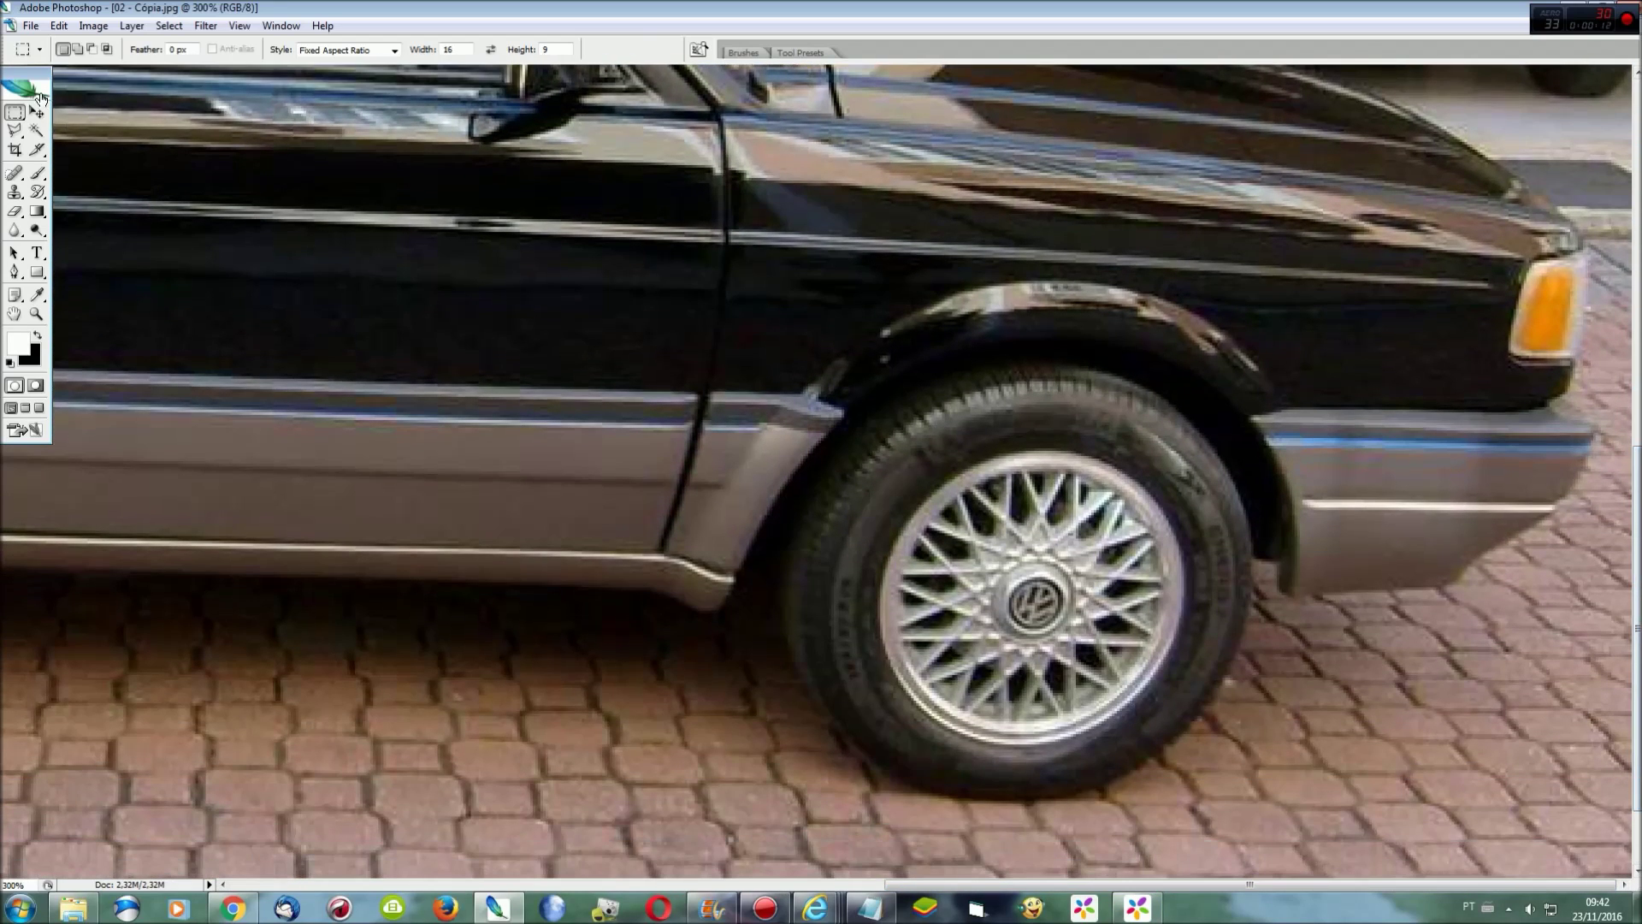
# Draw an elliptical selection around the front rim and warp it to hug the rim
pyautogui.moveTo(15, 112); pyautogui.dragTo(85, 125)
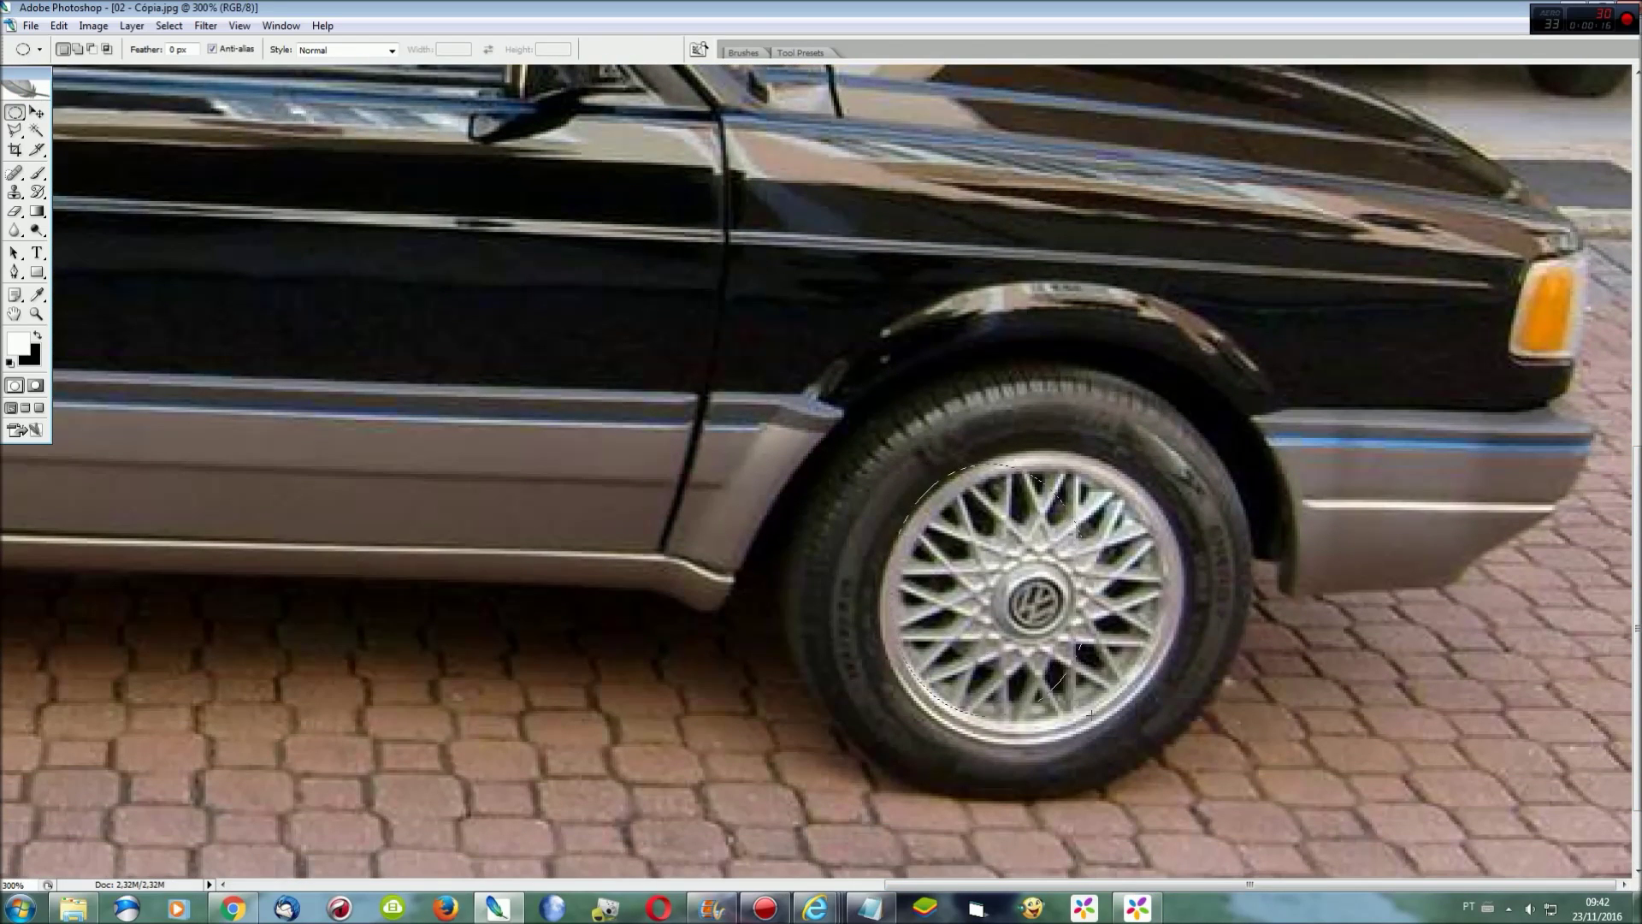
pyautogui.click(1166, 723)
pyautogui.moveTo(892, 467); pyautogui.dragTo(891, 469)
pyautogui.rightClick(1055, 524)
pyautogui.click(1099, 737)
pyautogui.moveTo(1029, 723); pyautogui.dragTo(1042, 731)
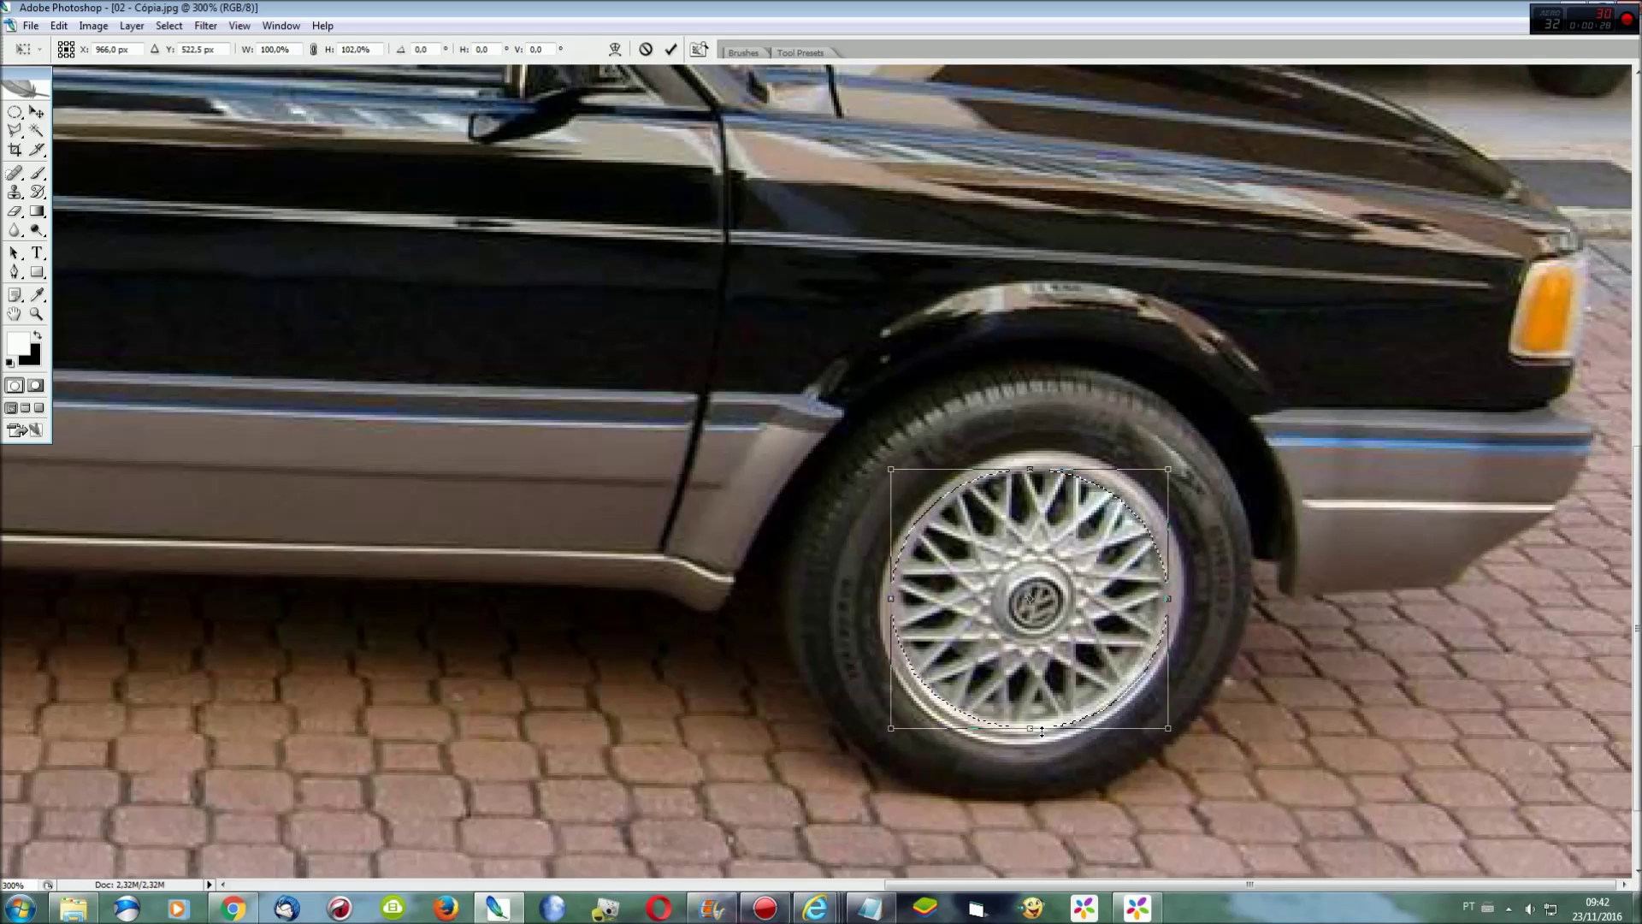
pyautogui.rightClick(1063, 496)
pyautogui.click(1103, 641)
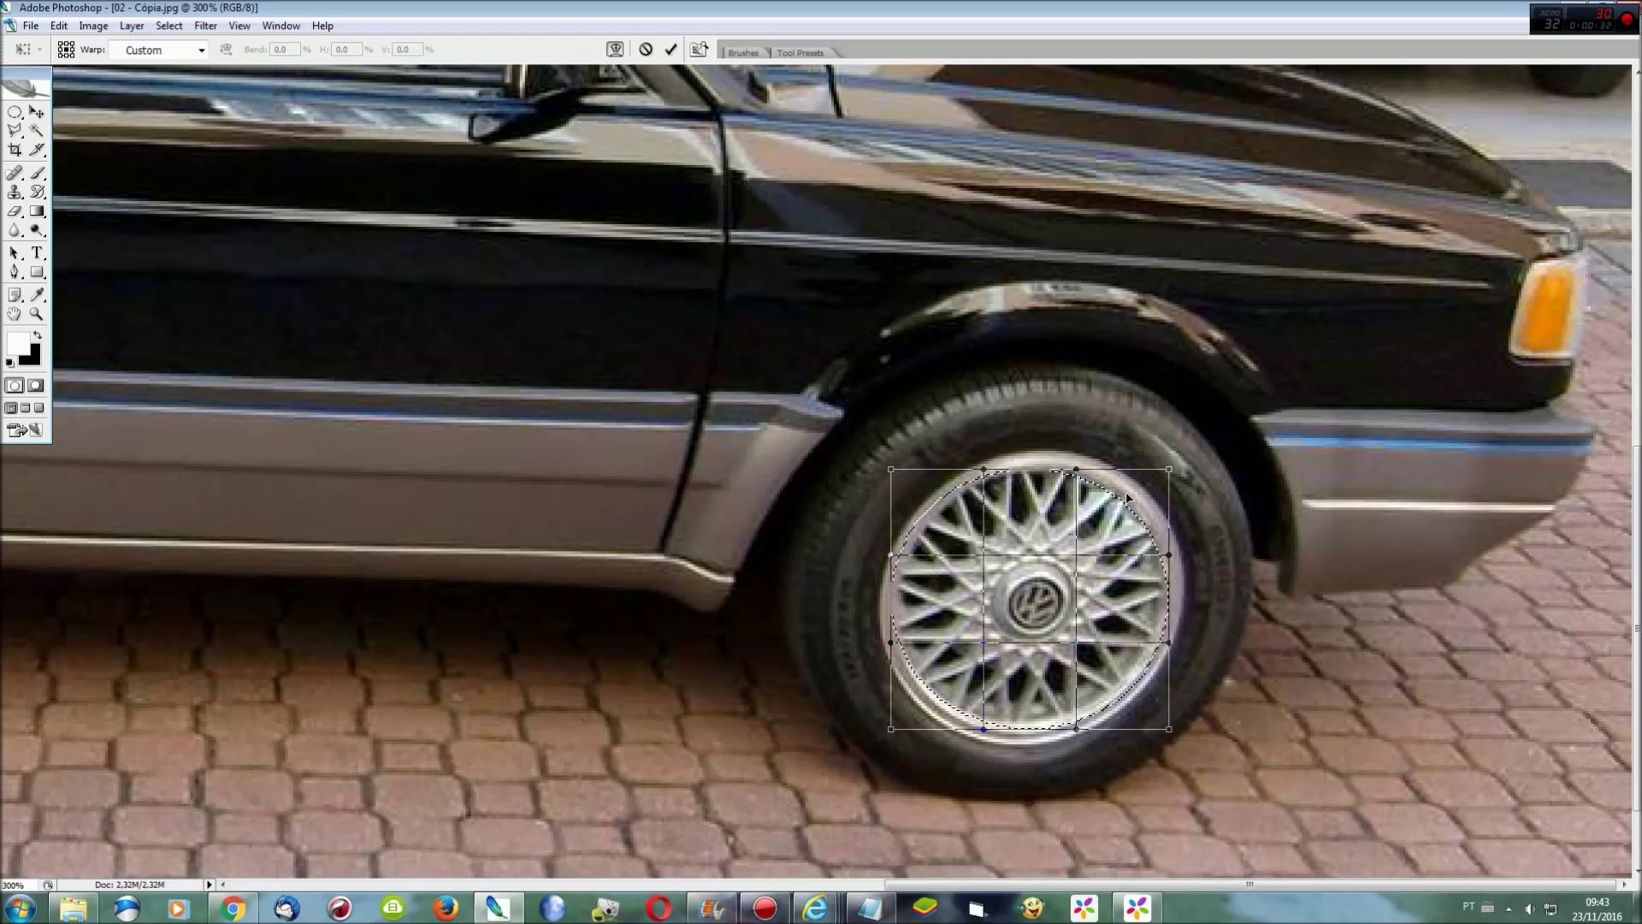
pyautogui.moveTo(1125, 499); pyautogui.dragTo(1063, 488)
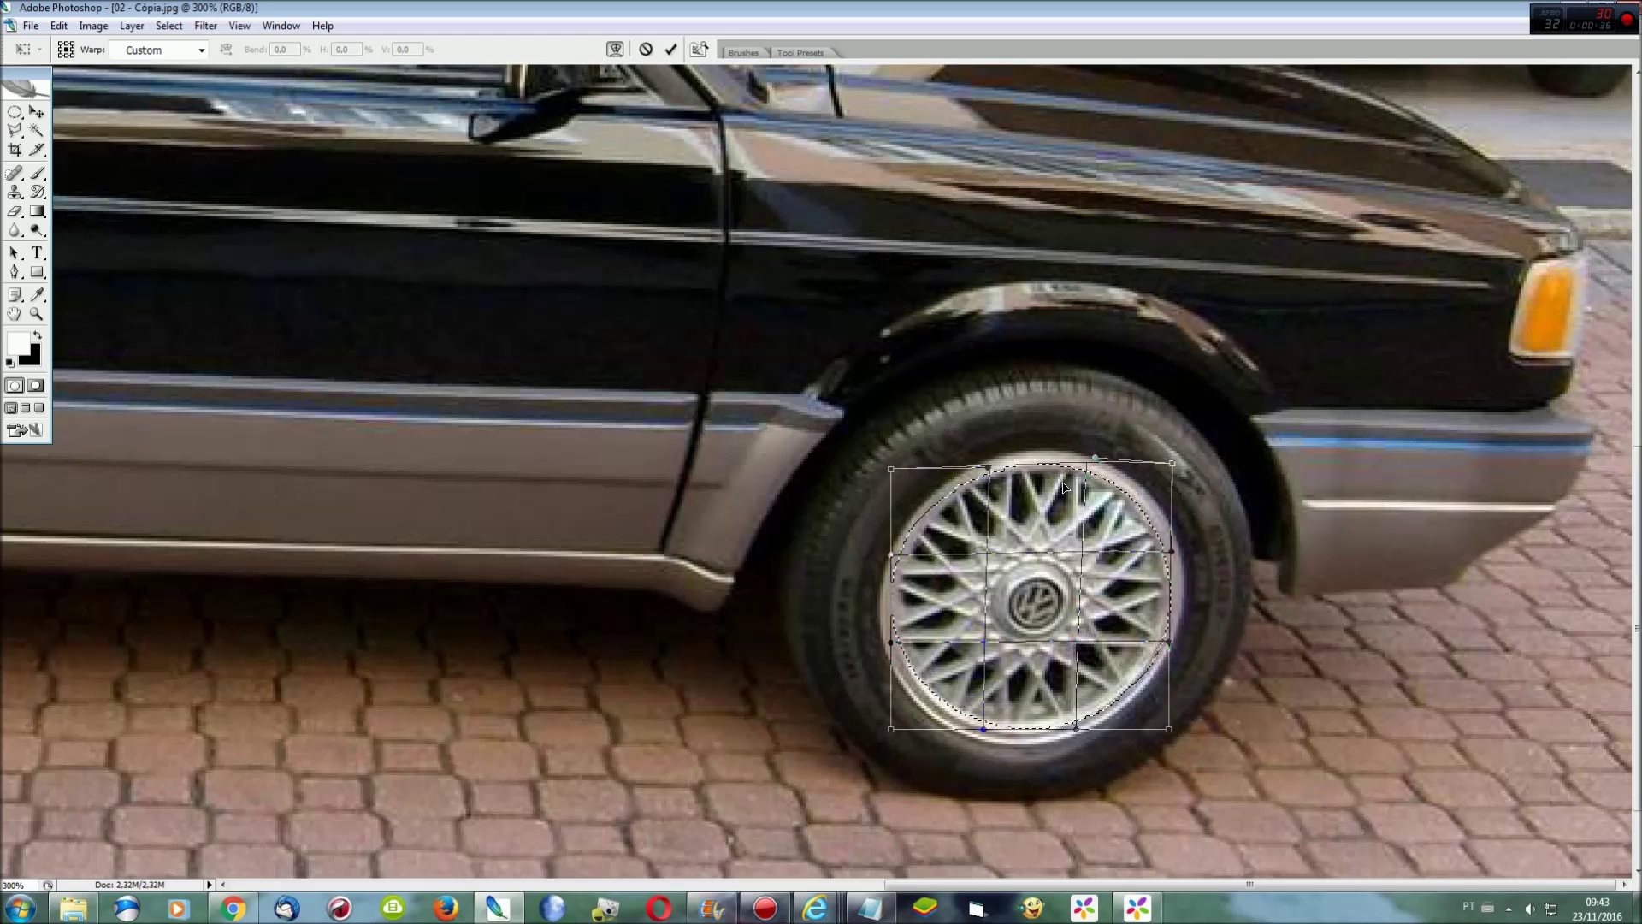
pyautogui.press('Return')
# Switch to the grey car photo (01 - Cópia.jpg) and pan toward its front wheel
pyautogui.click(281, 26)
pyautogui.click(317, 386)
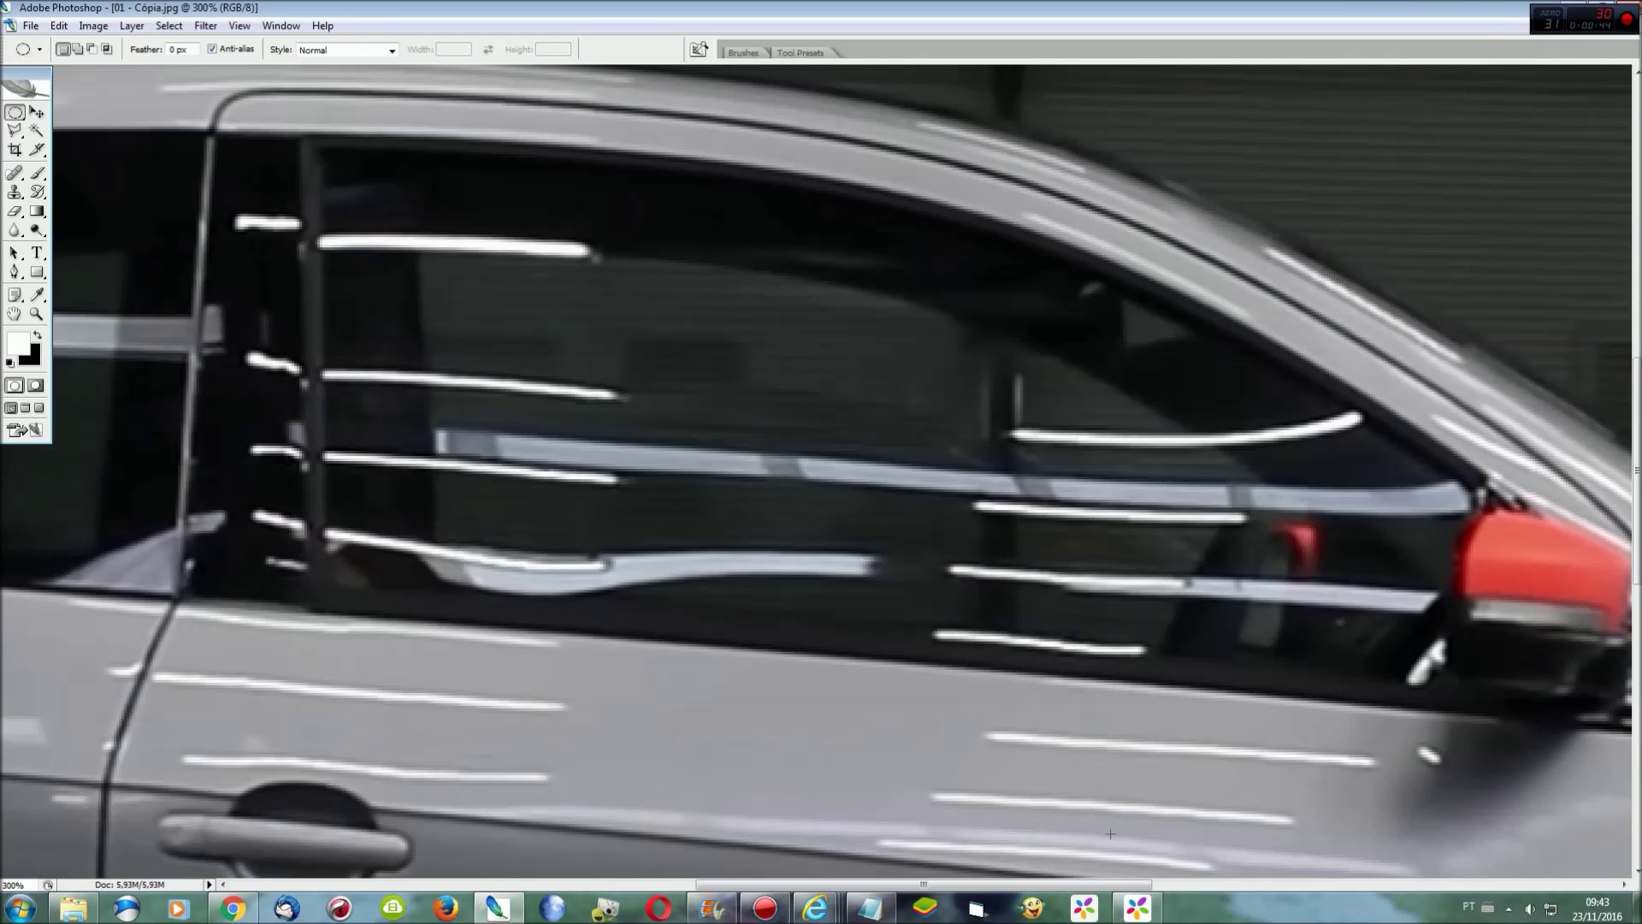
pyautogui.hscroll(5, 1110, 832)
pyautogui.hscroll(5, 1110, 833)
pyautogui.hscroll(5, 1110, 833)
# Paste the lattice rim, then scale and position it over the front wheel
pyautogui.hotkey('ctrl', 'v')
pyautogui.hotkey('ctrl', 't')
pyautogui.moveTo(859, 533); pyautogui.dragTo(1086, 782)
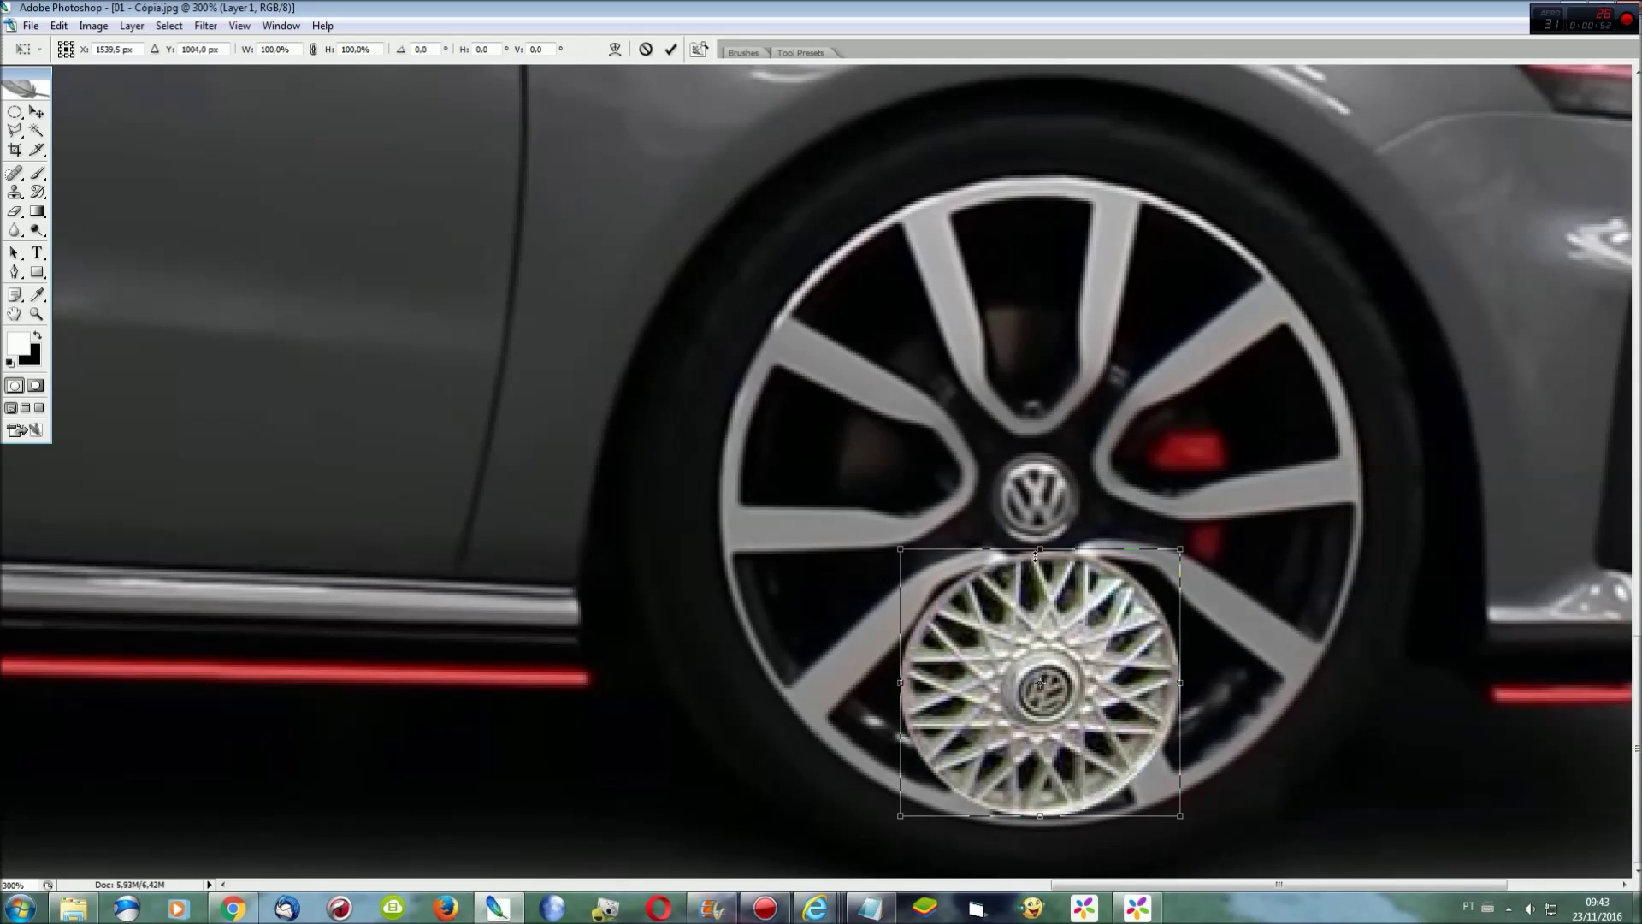
pyautogui.moveTo(1184, 544); pyautogui.dragTo(1522, 219)
pyautogui.moveTo(1306, 496); pyautogui.dragTo(1152, 443)
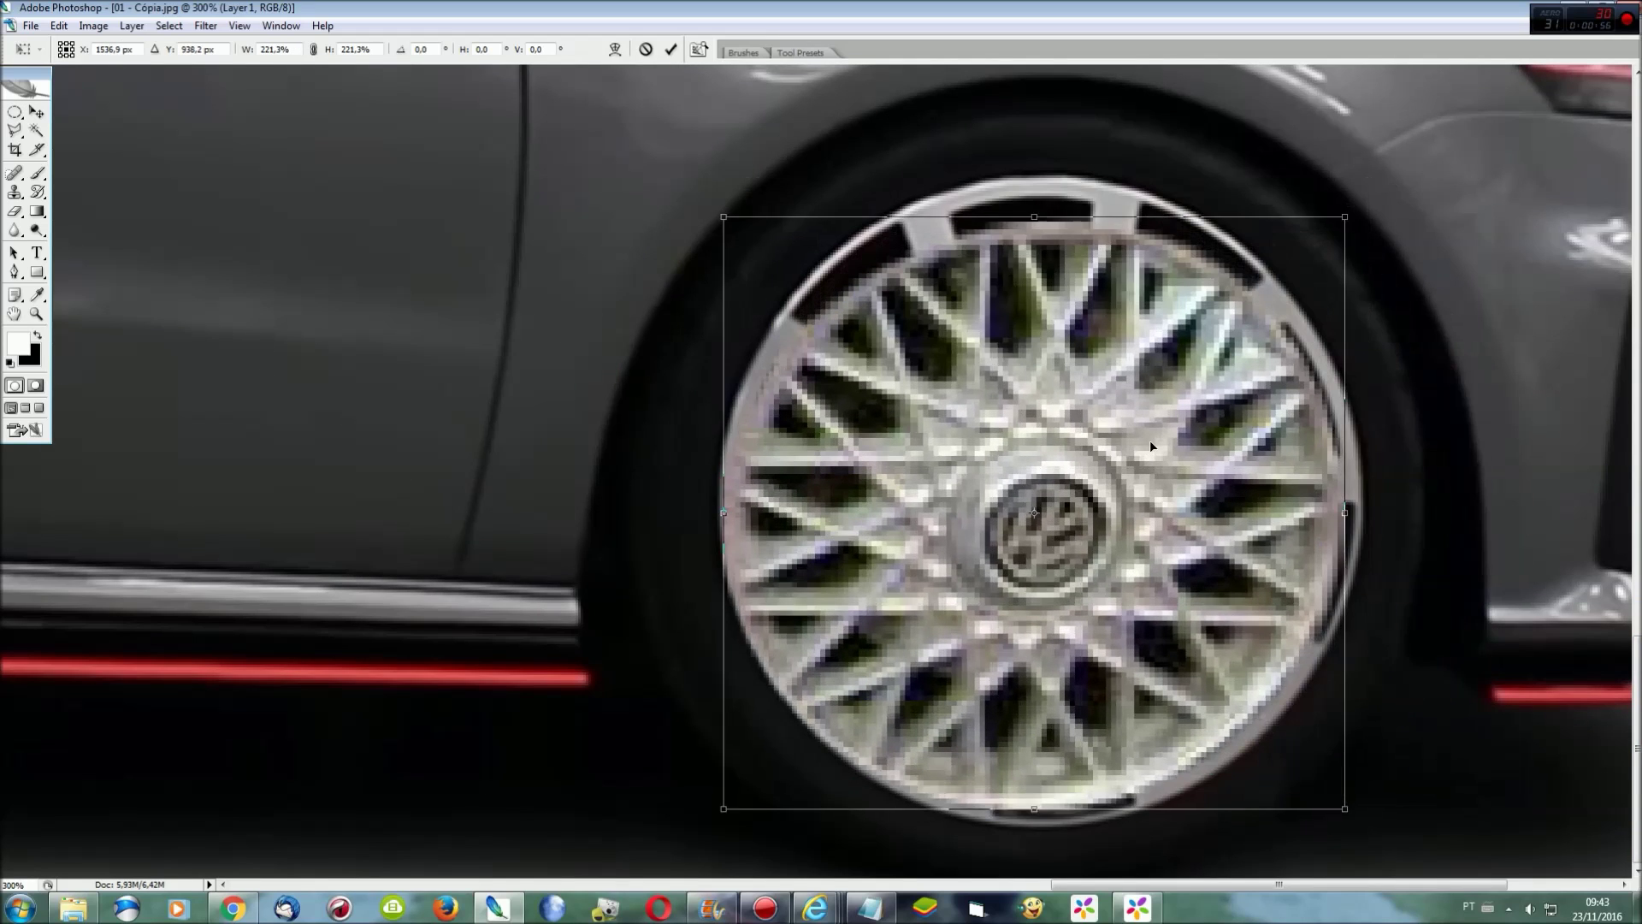
pyautogui.moveTo(1374, 209); pyautogui.dragTo(1406, 190)
pyautogui.moveTo(1232, 427); pyautogui.dragTo(1197, 419)
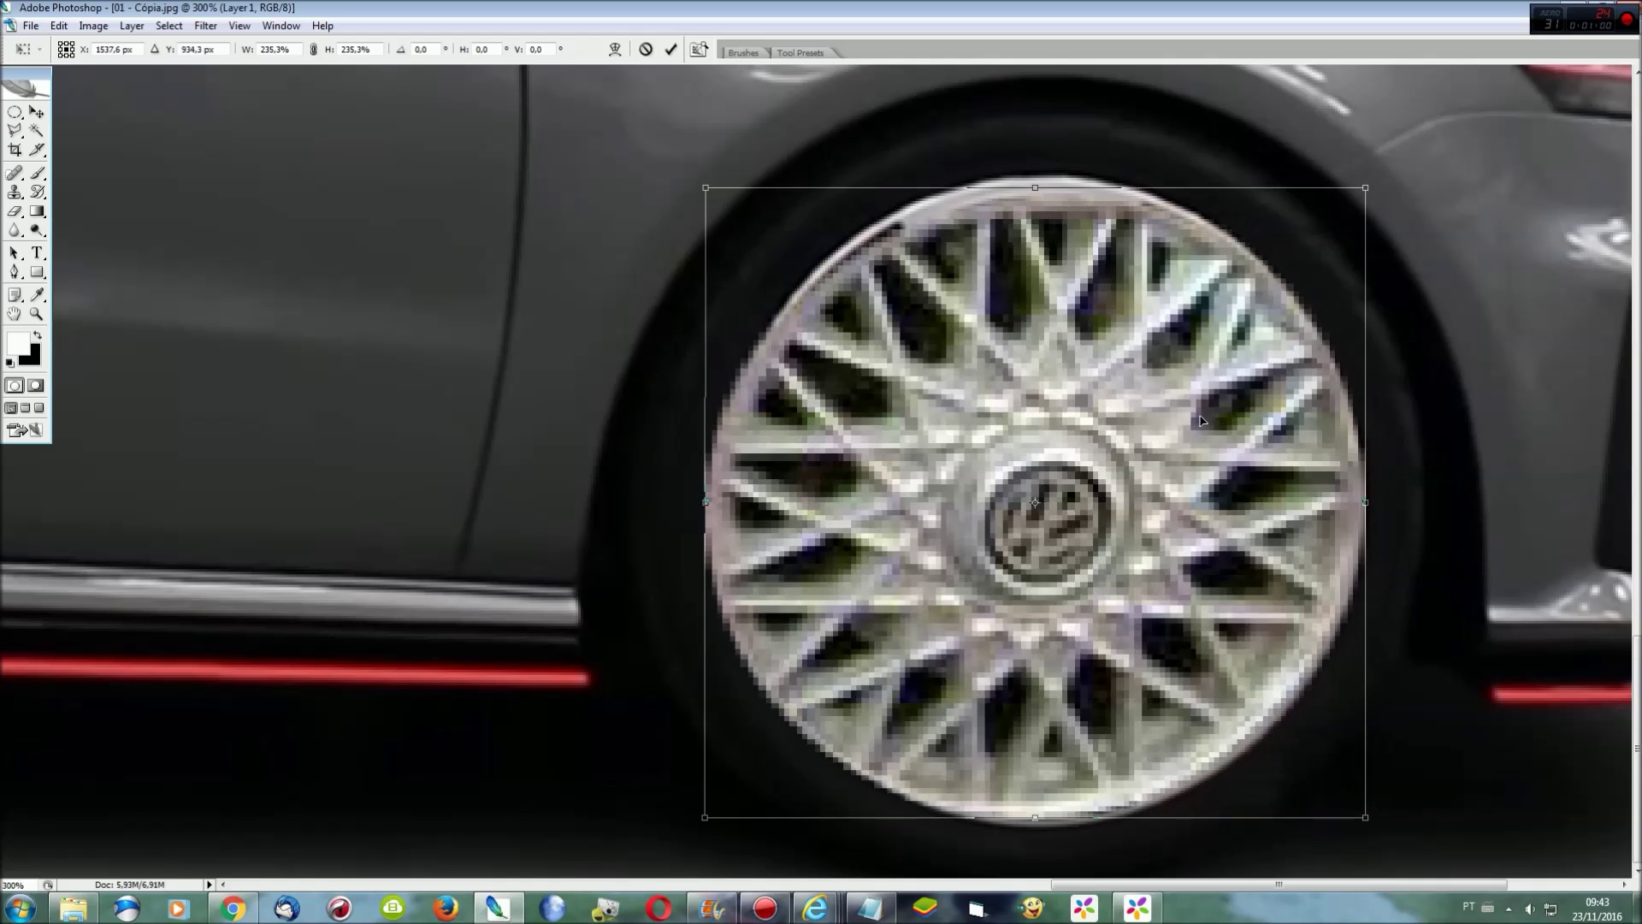
pyautogui.moveTo(1366, 506); pyautogui.dragTo(1354, 504)
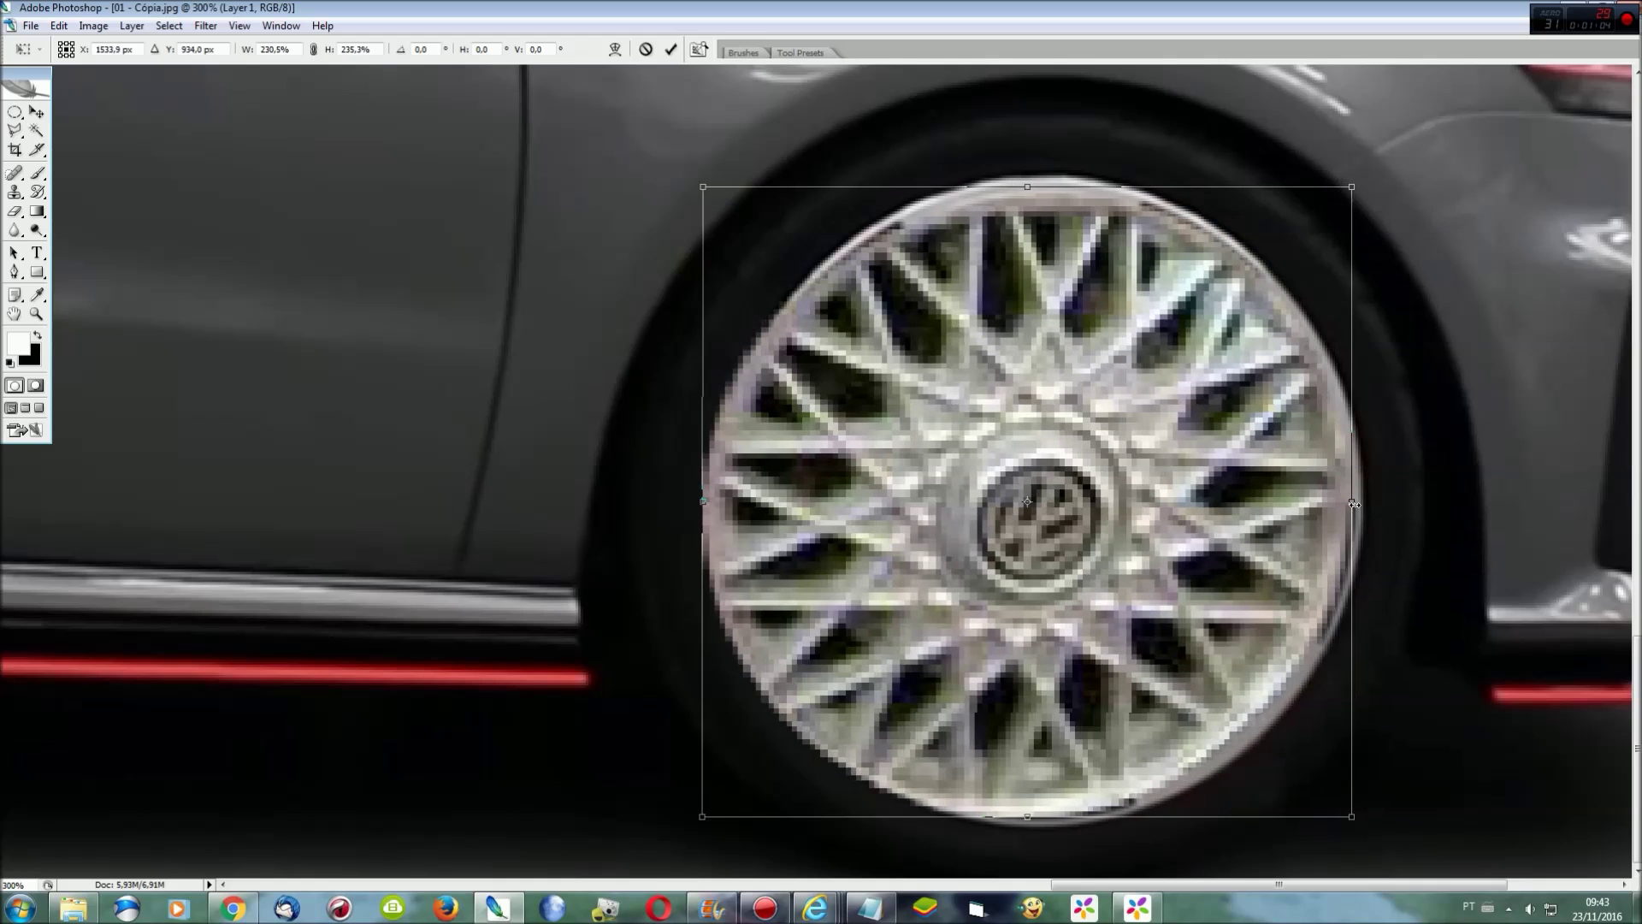
pyautogui.moveTo(703, 501); pyautogui.dragTo(725, 497)
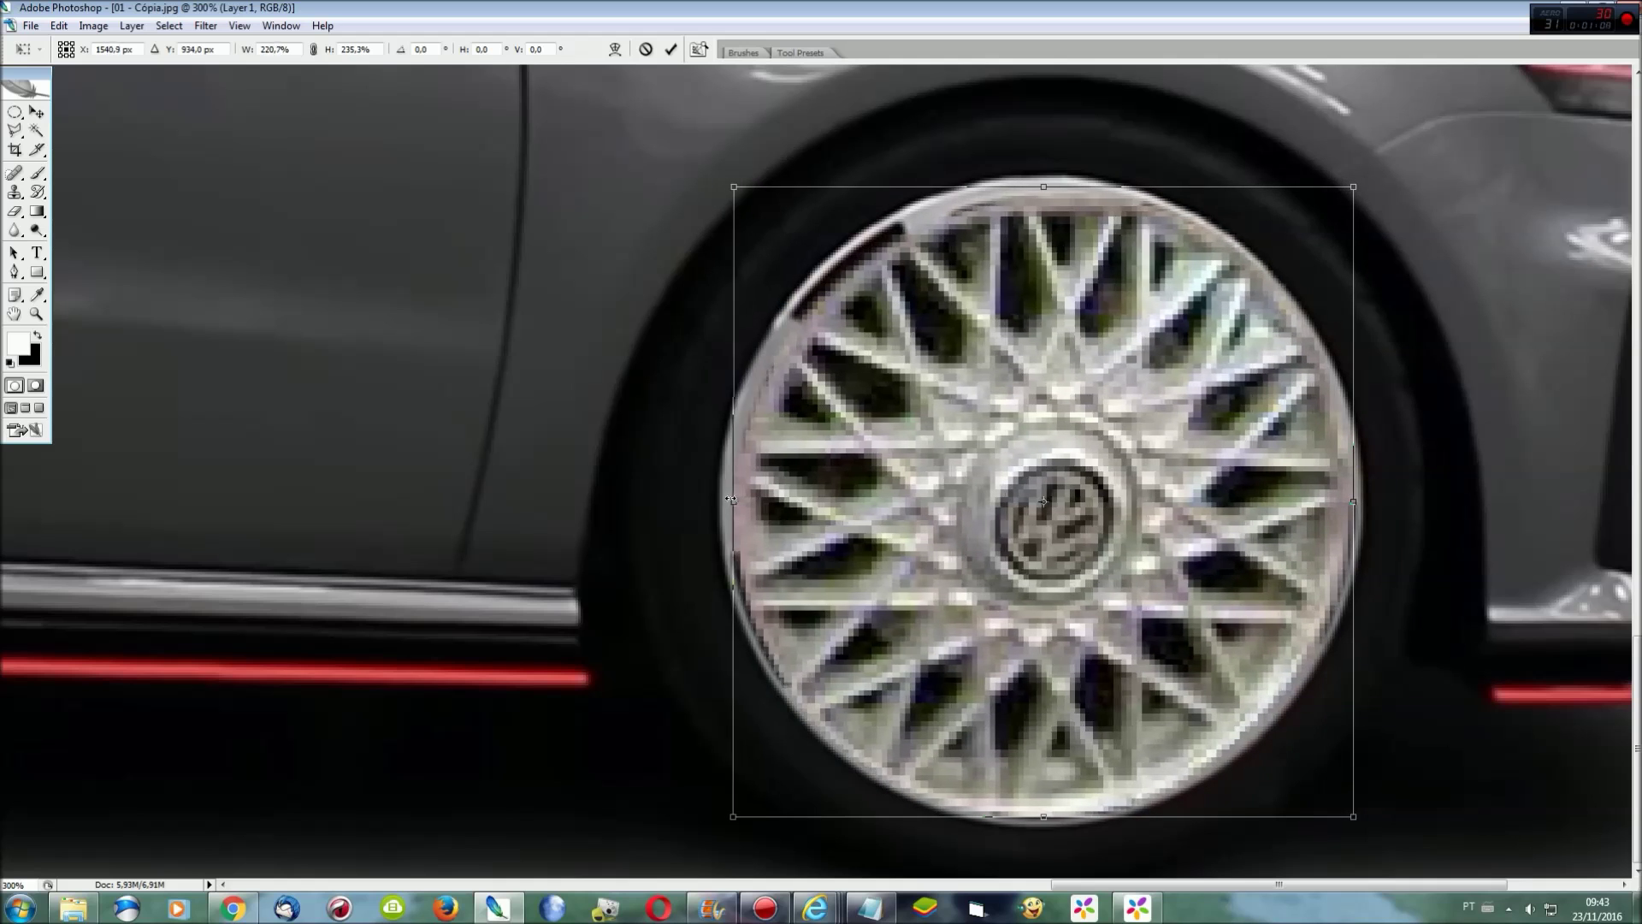
# Warp the pasted rim to fit the tyre, apply it, and zoom out to the whole car
pyautogui.rightClick(1132, 318)
pyautogui.click(1198, 435)
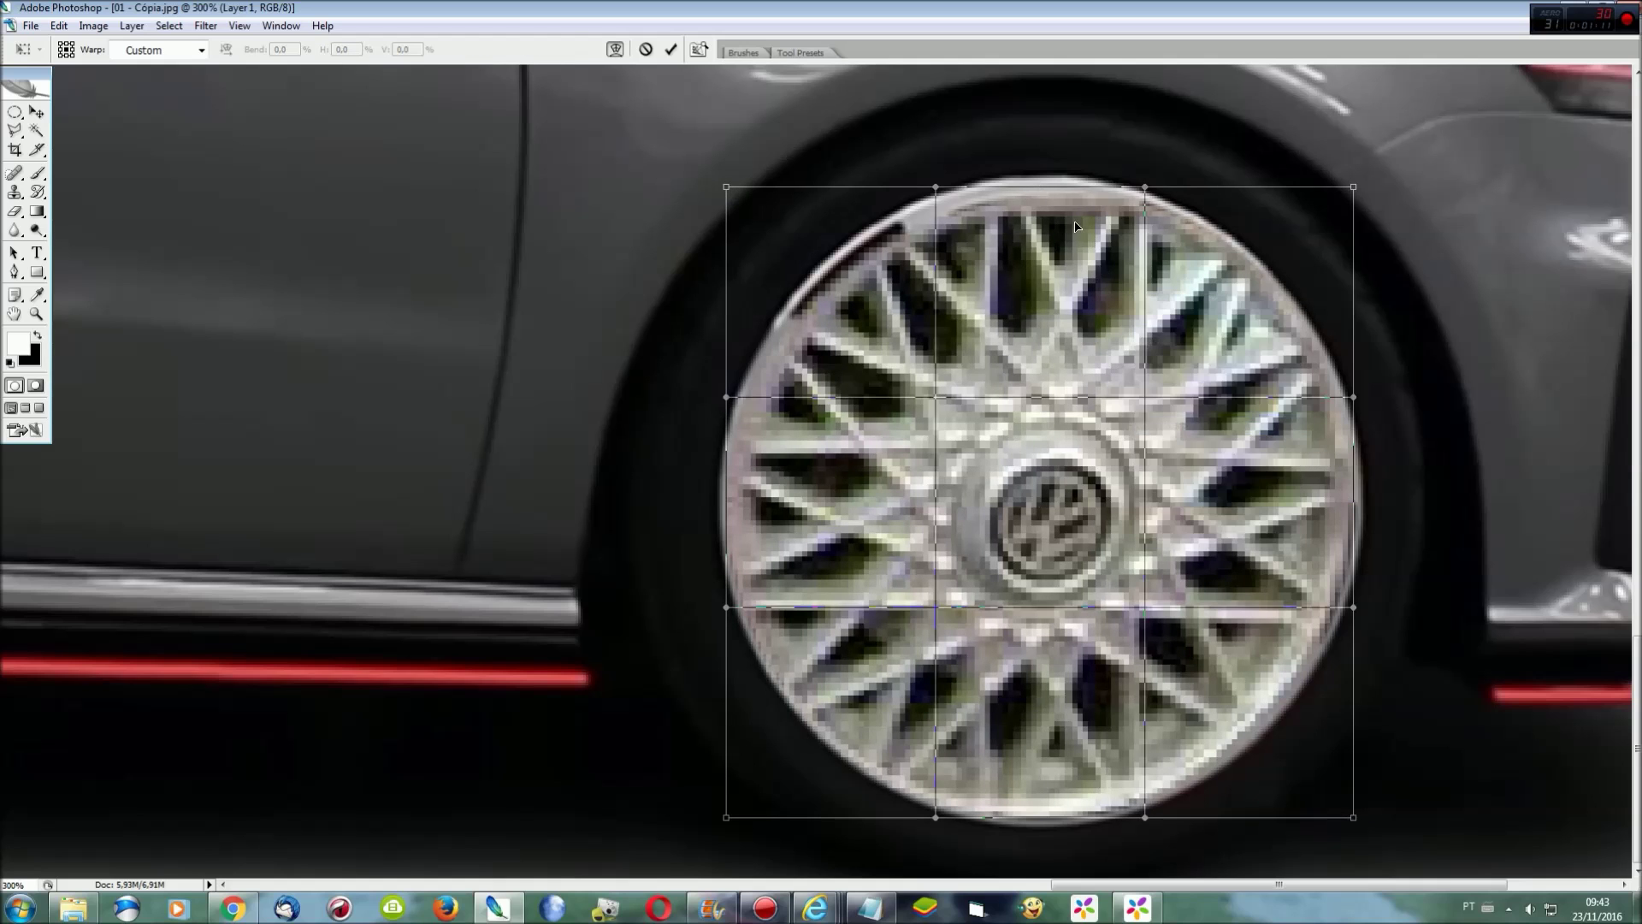
pyautogui.moveTo(1052, 222); pyautogui.dragTo(1030, 203)
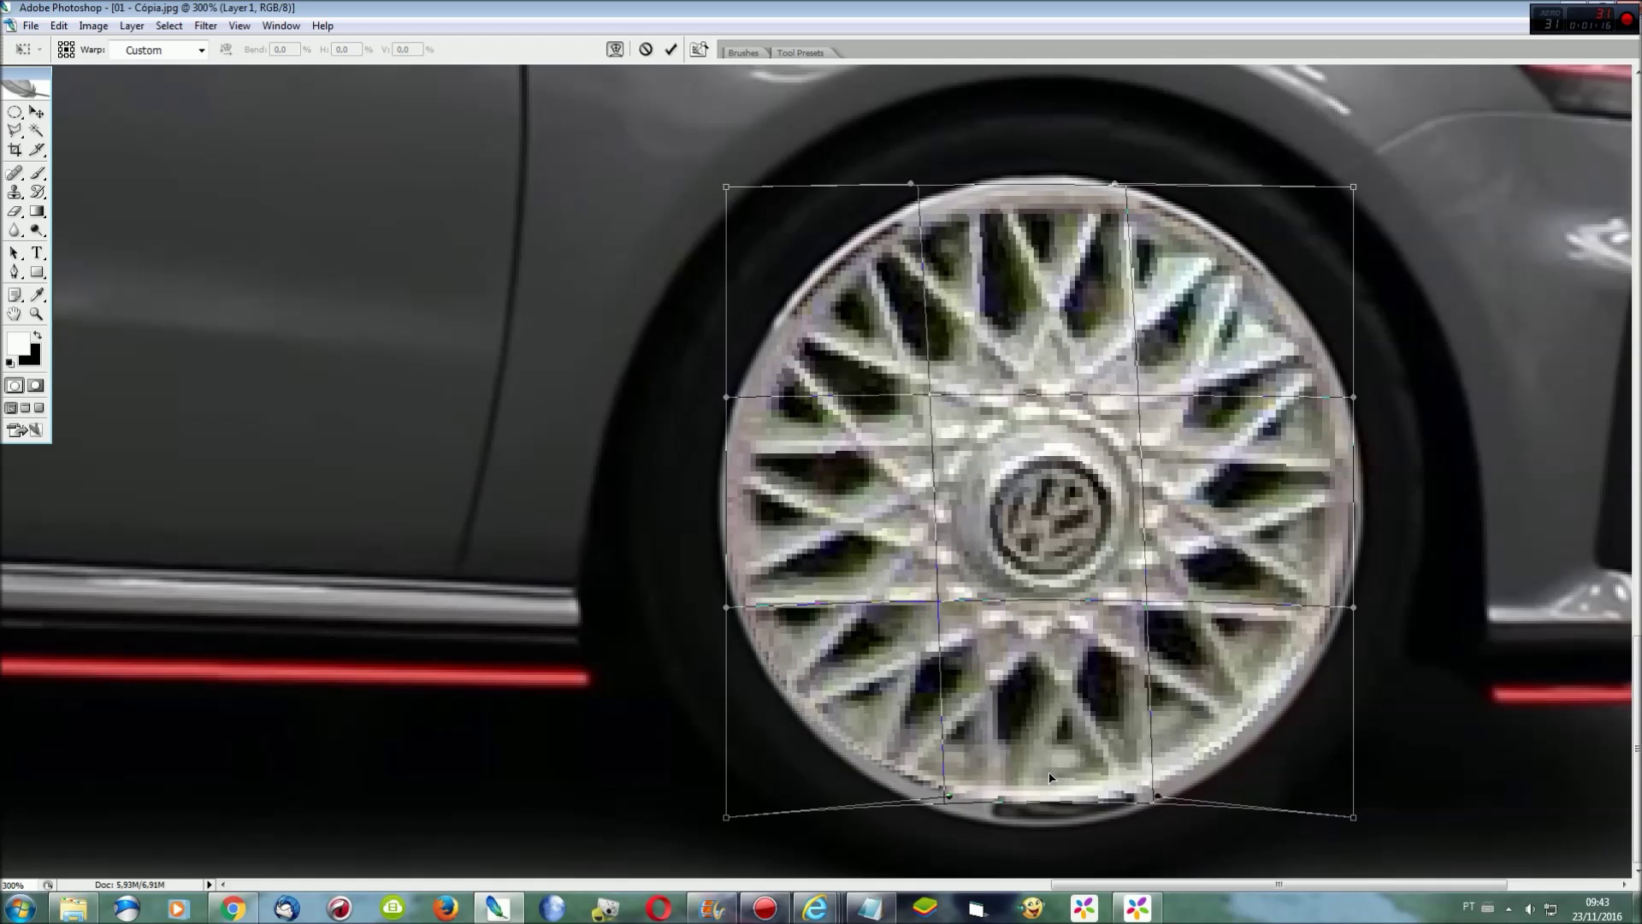
pyautogui.moveTo(1057, 783); pyautogui.dragTo(1048, 787)
pyautogui.moveTo(1042, 495); pyautogui.dragTo(1038, 488)
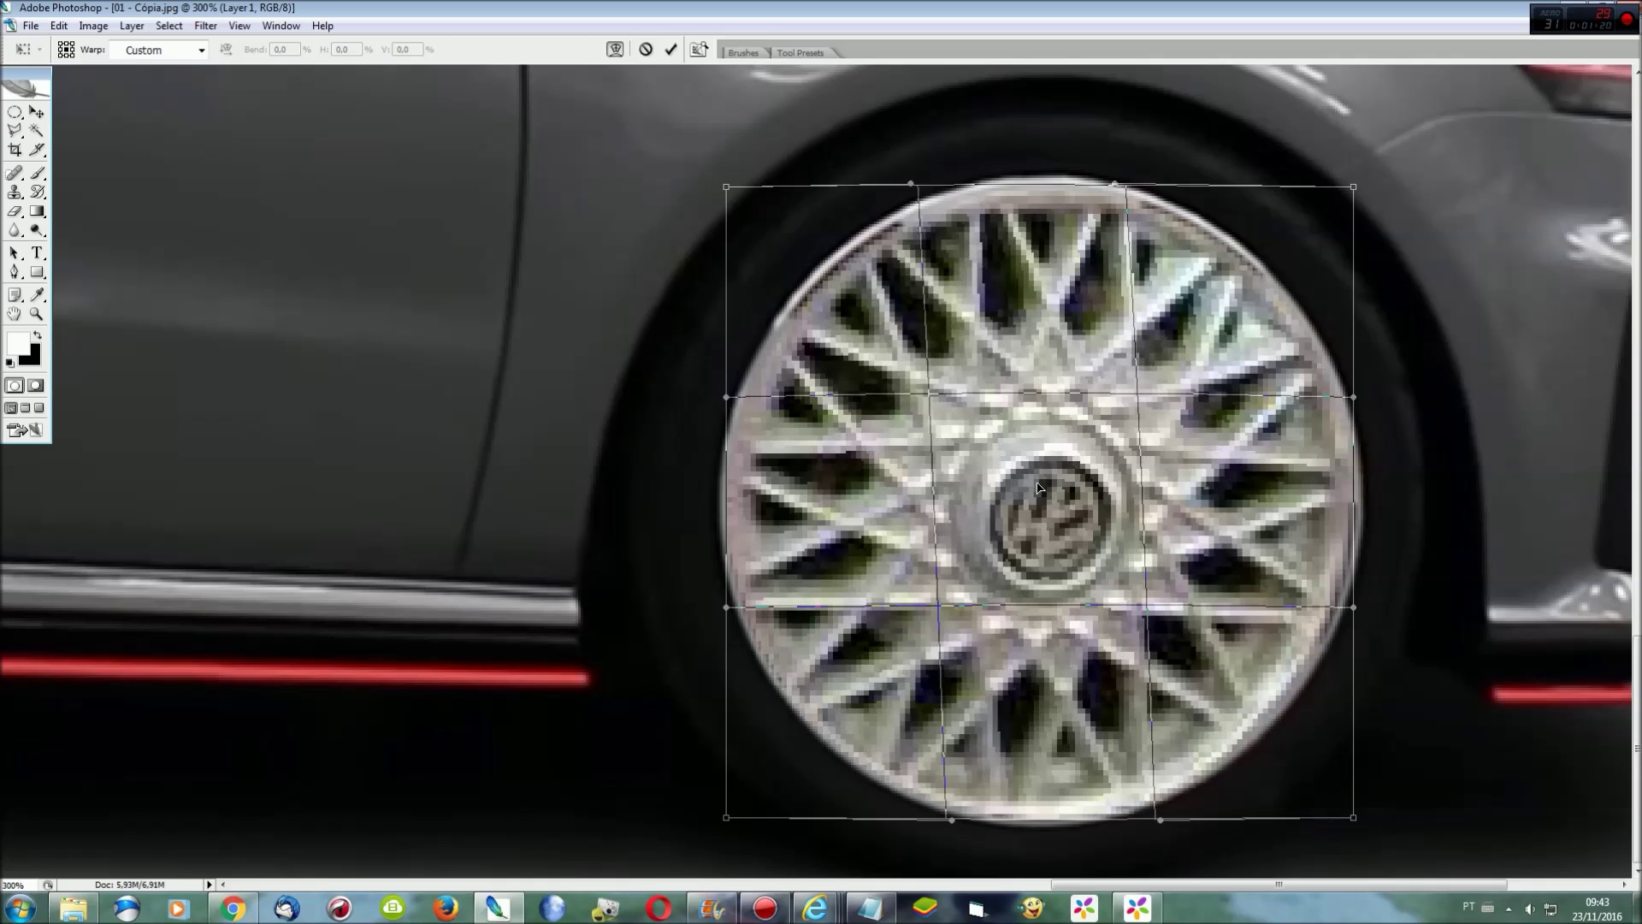
pyautogui.moveTo(1320, 559); pyautogui.dragTo(1332, 556)
pyautogui.moveTo(872, 296); pyautogui.dragTo(861, 290)
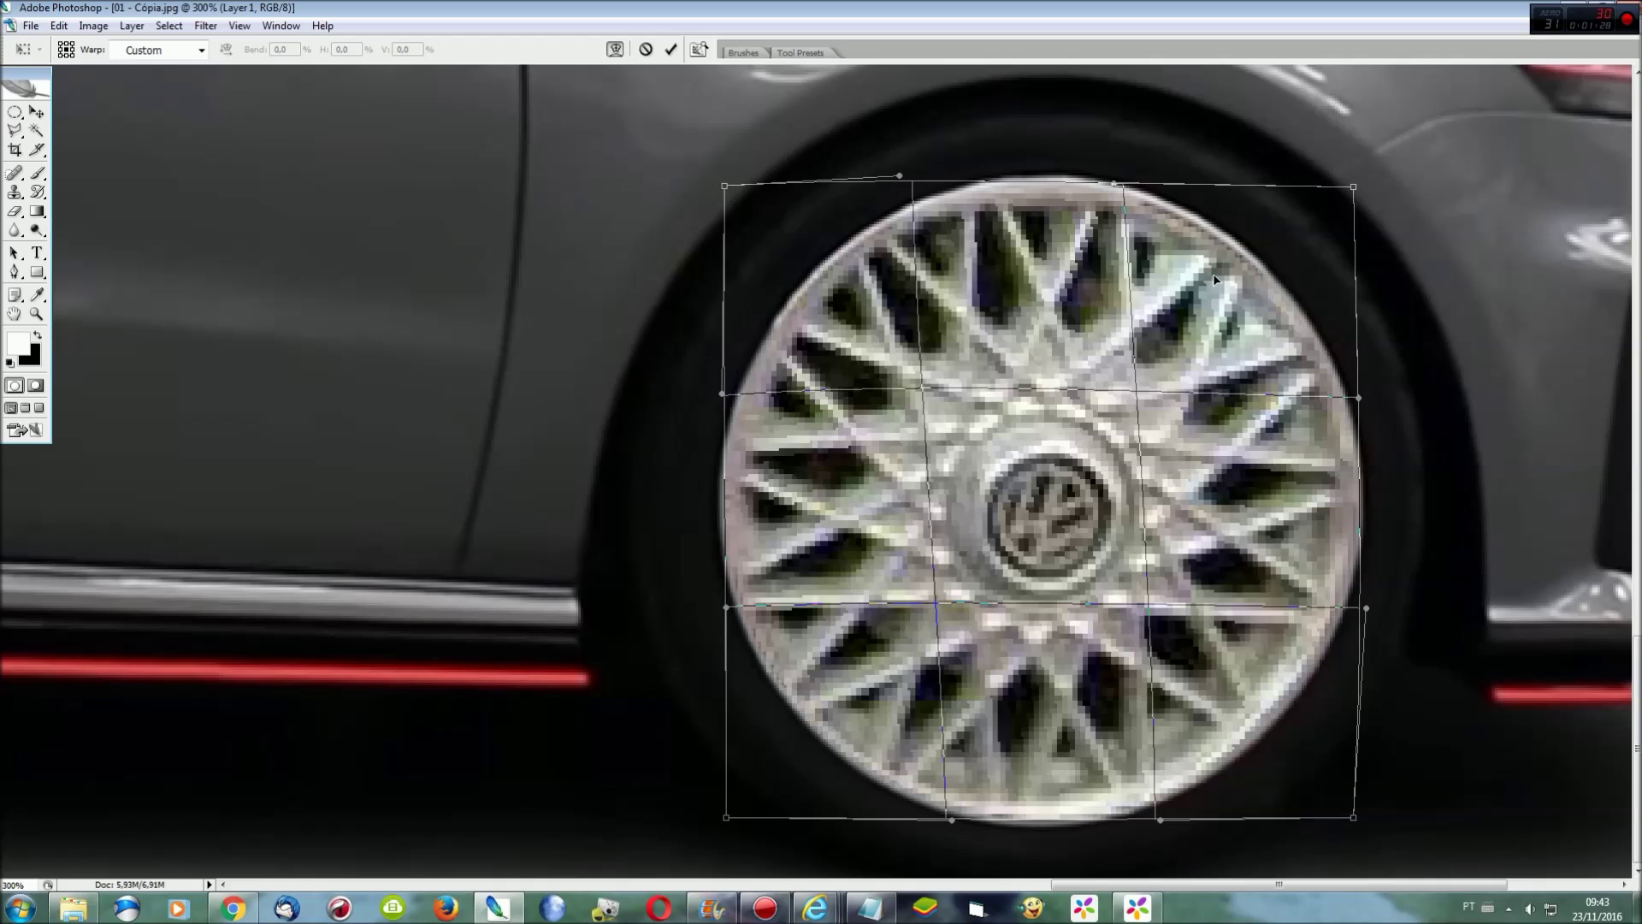
pyautogui.moveTo(1215, 283); pyautogui.dragTo(1214, 278)
pyautogui.press('Return')
pyautogui.hotkey('ctrl', '0')
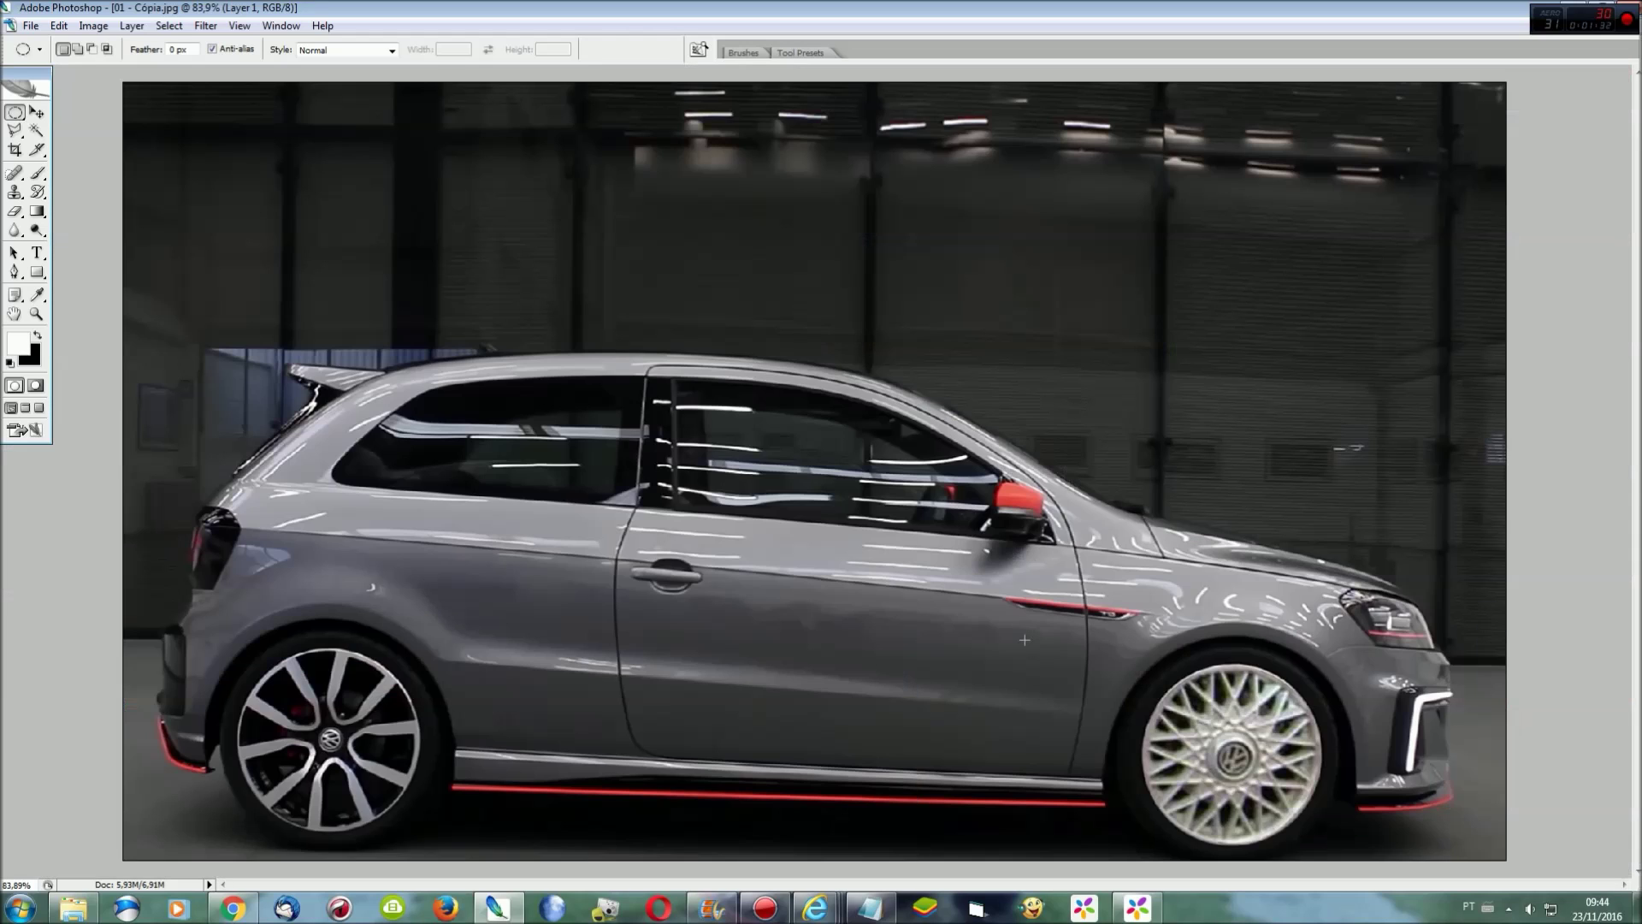
# Load the pasted rim layer as a selection and add a Levels adjustment layer
pyautogui.press('F7')
pyautogui.rightClick(1464, 699)
pyautogui.click(1474, 490)
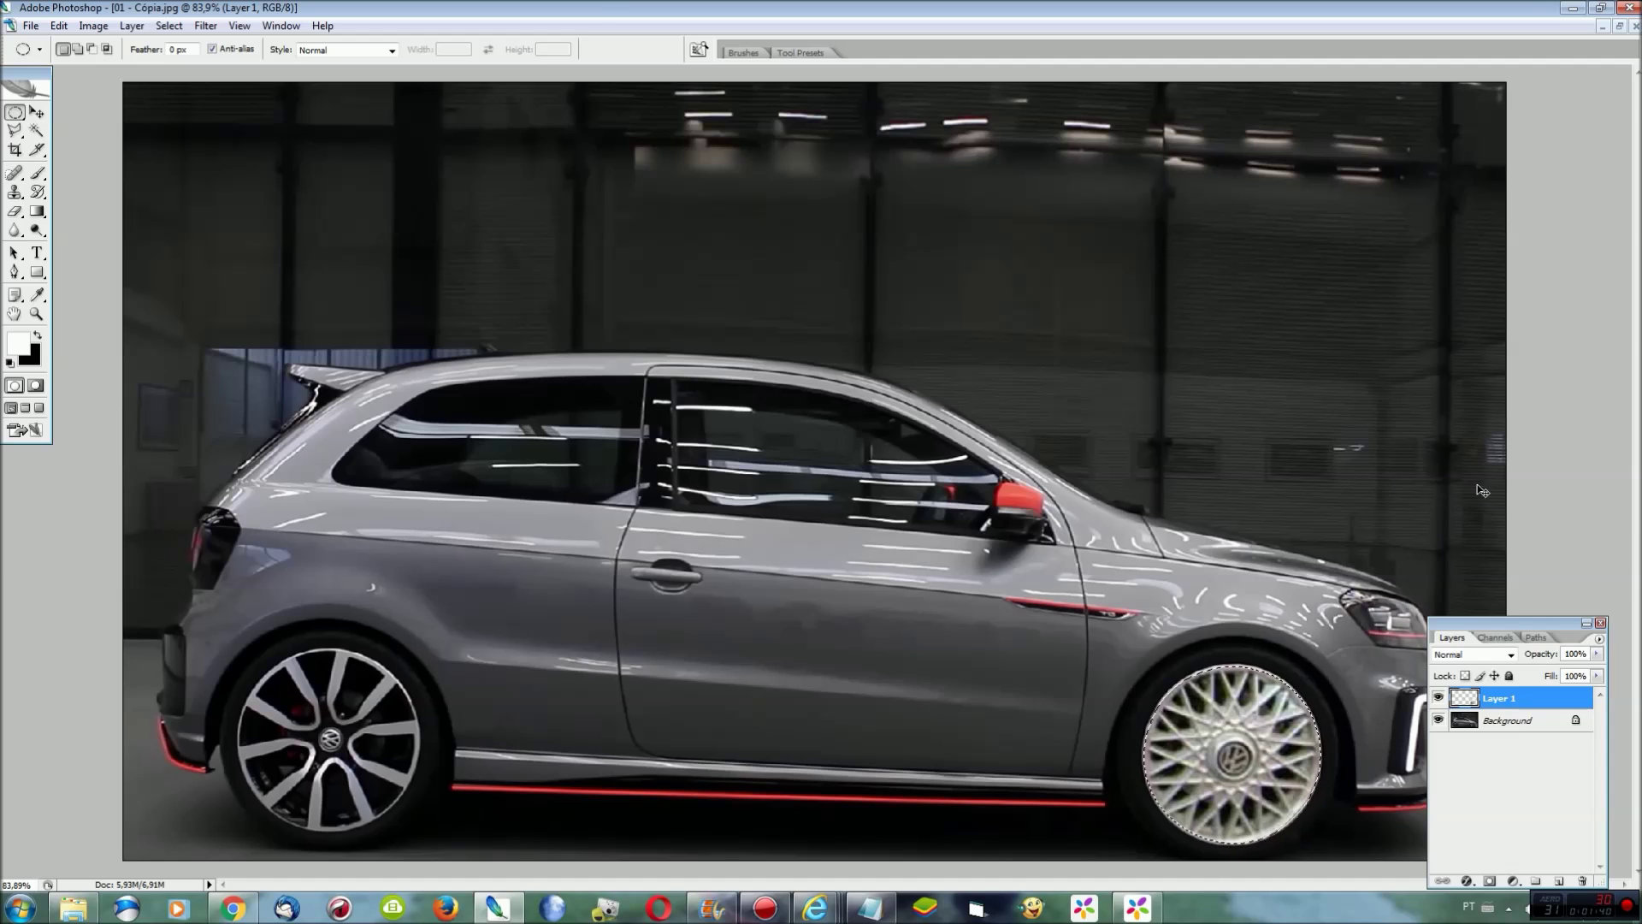
pyautogui.click(132, 25)
pyautogui.click(360, 198)
# Darken the rim's Levels midtones to 0.73, then return to the black car photo
pyautogui.click(957, 282)
pyautogui.moveTo(229, 253); pyautogui.dragTo(268, 245)
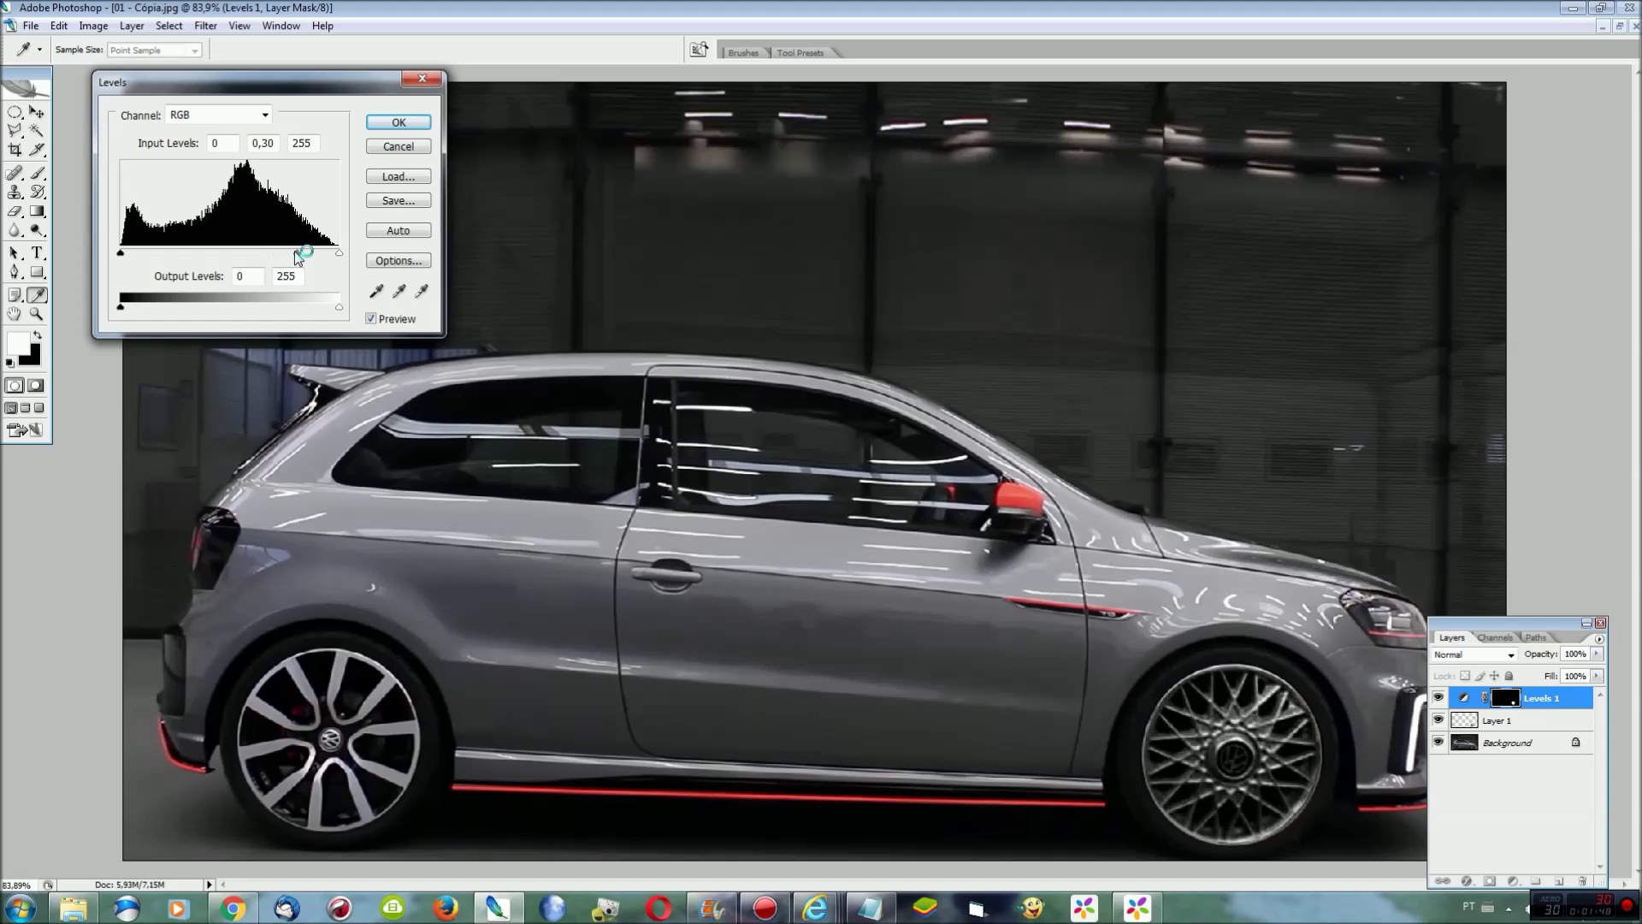
pyautogui.click(401, 122)
pyautogui.click(1601, 624)
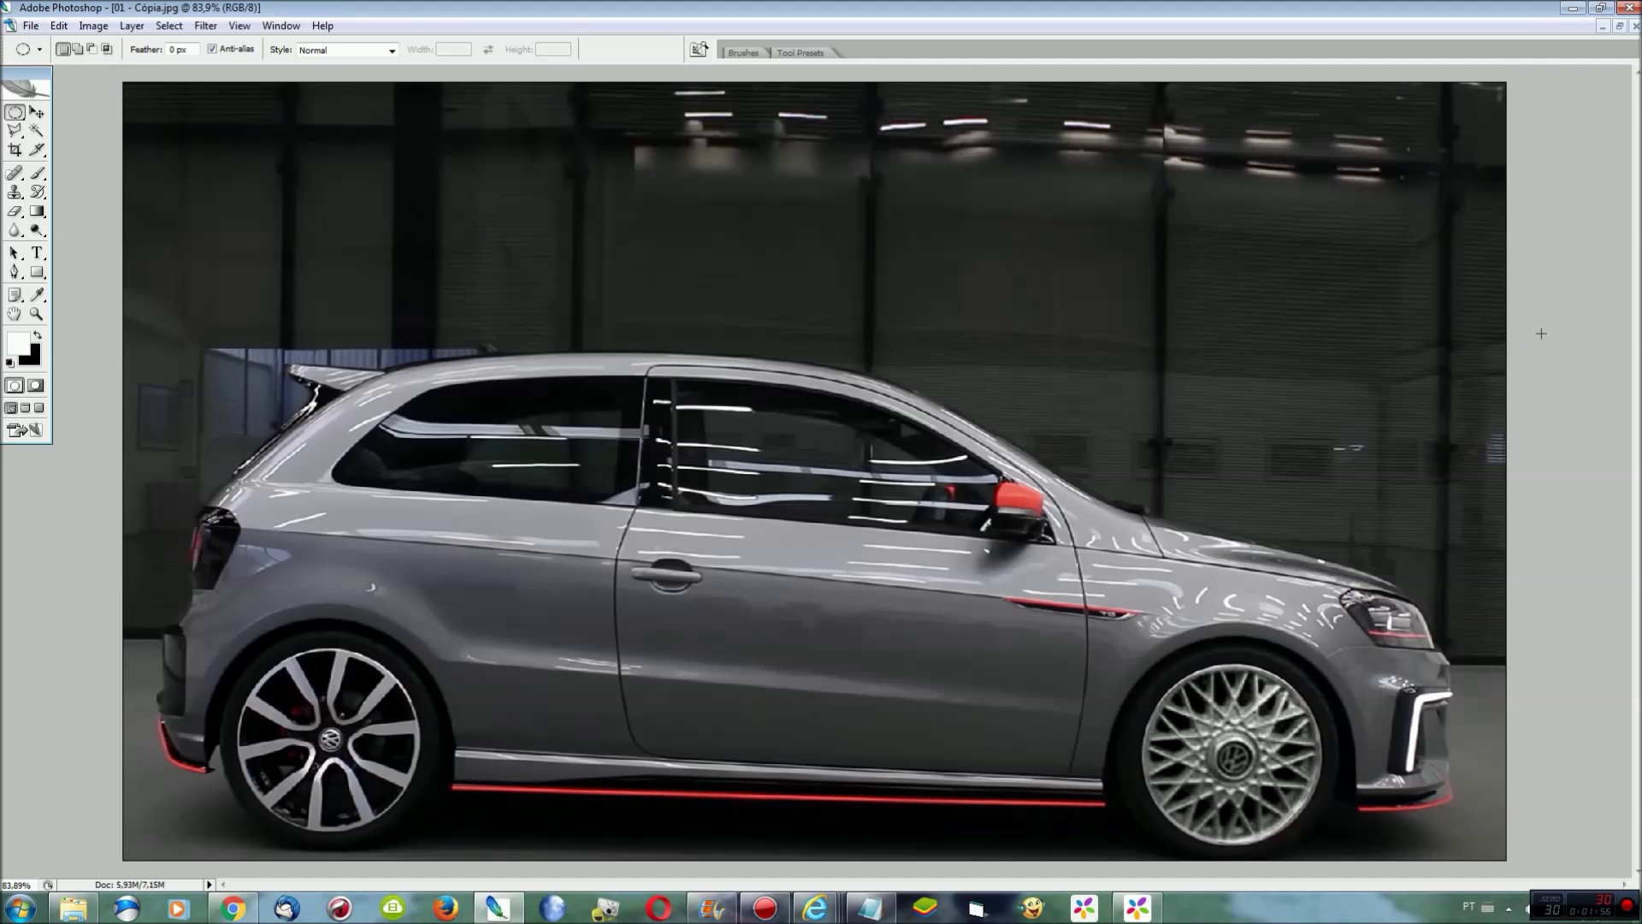
pyautogui.click(269, 34)
pyautogui.click(337, 431)
# Pan to the black car's rear wheel and zoom in on it
pyautogui.press('l')
pyautogui.hscroll(-5, 3, 596)
pyautogui.hscroll(-5, 69, 573)
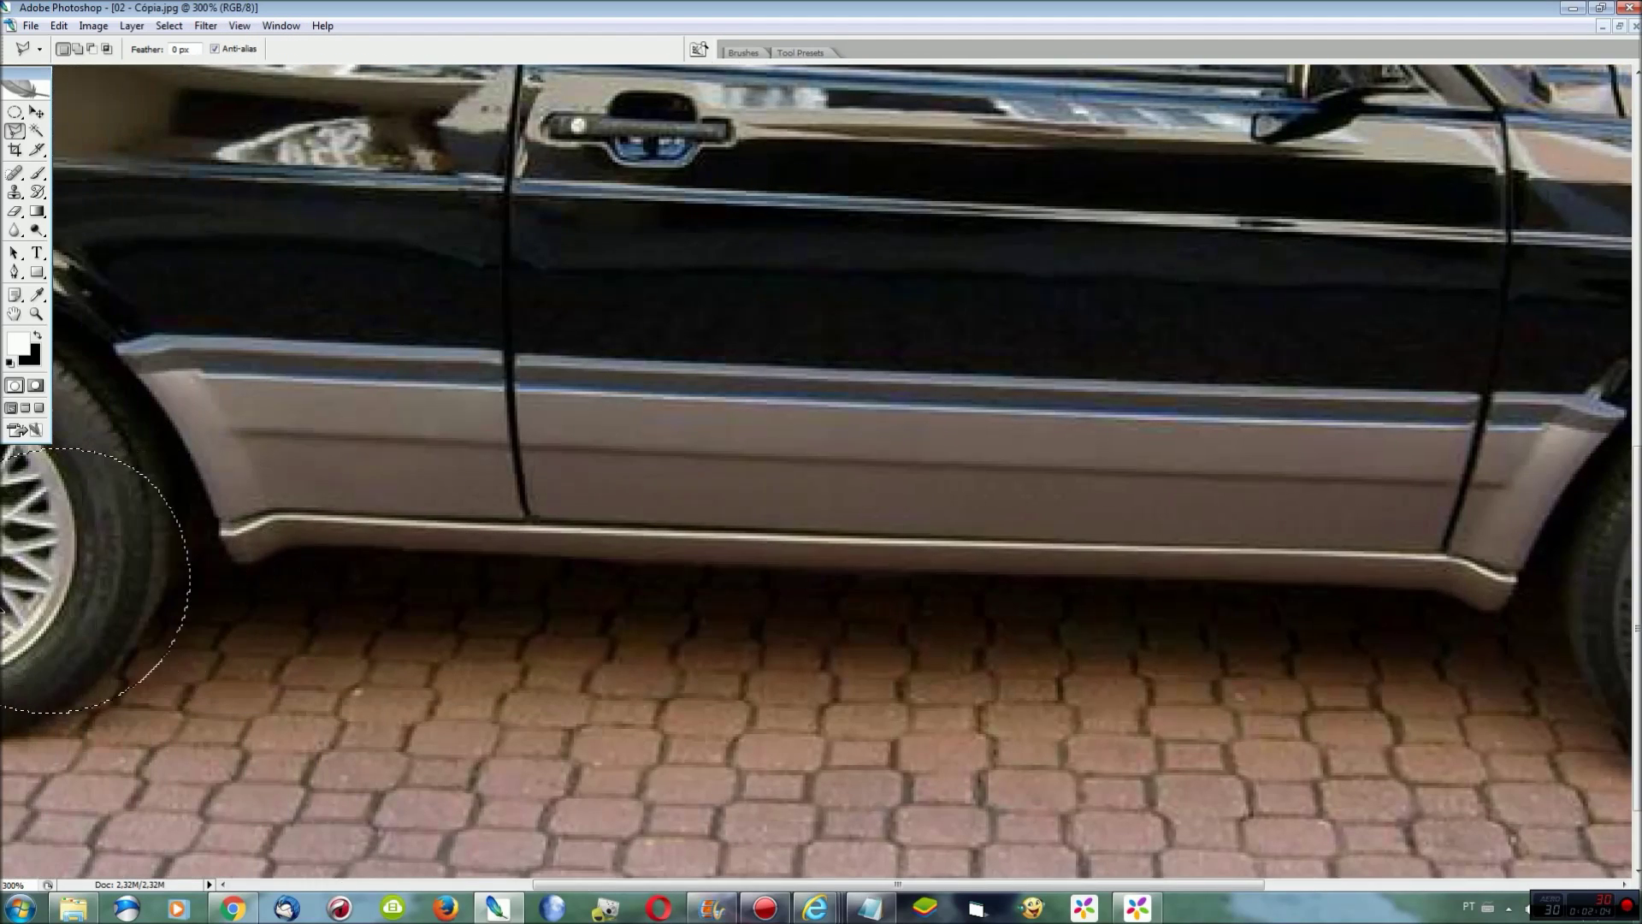
pyautogui.hscroll(-5, 153, 547)
pyautogui.hscroll(-5, 241, 516)
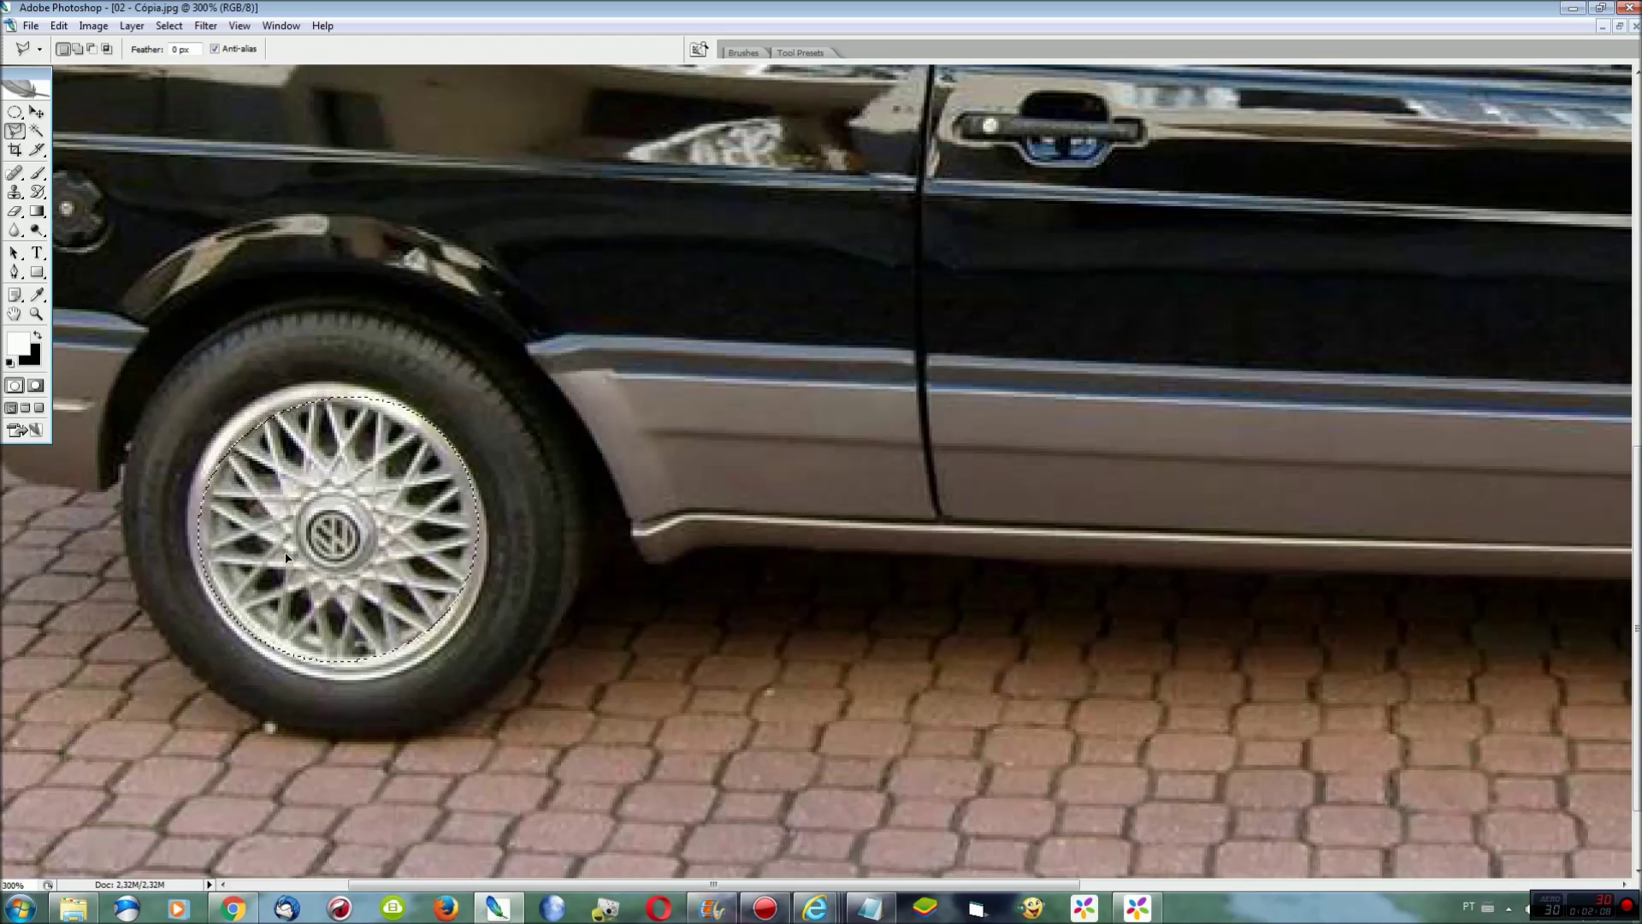
pyautogui.hotkey('ctrl', '+')
pyautogui.moveTo(975, 884); pyautogui.dragTo(847, 884)
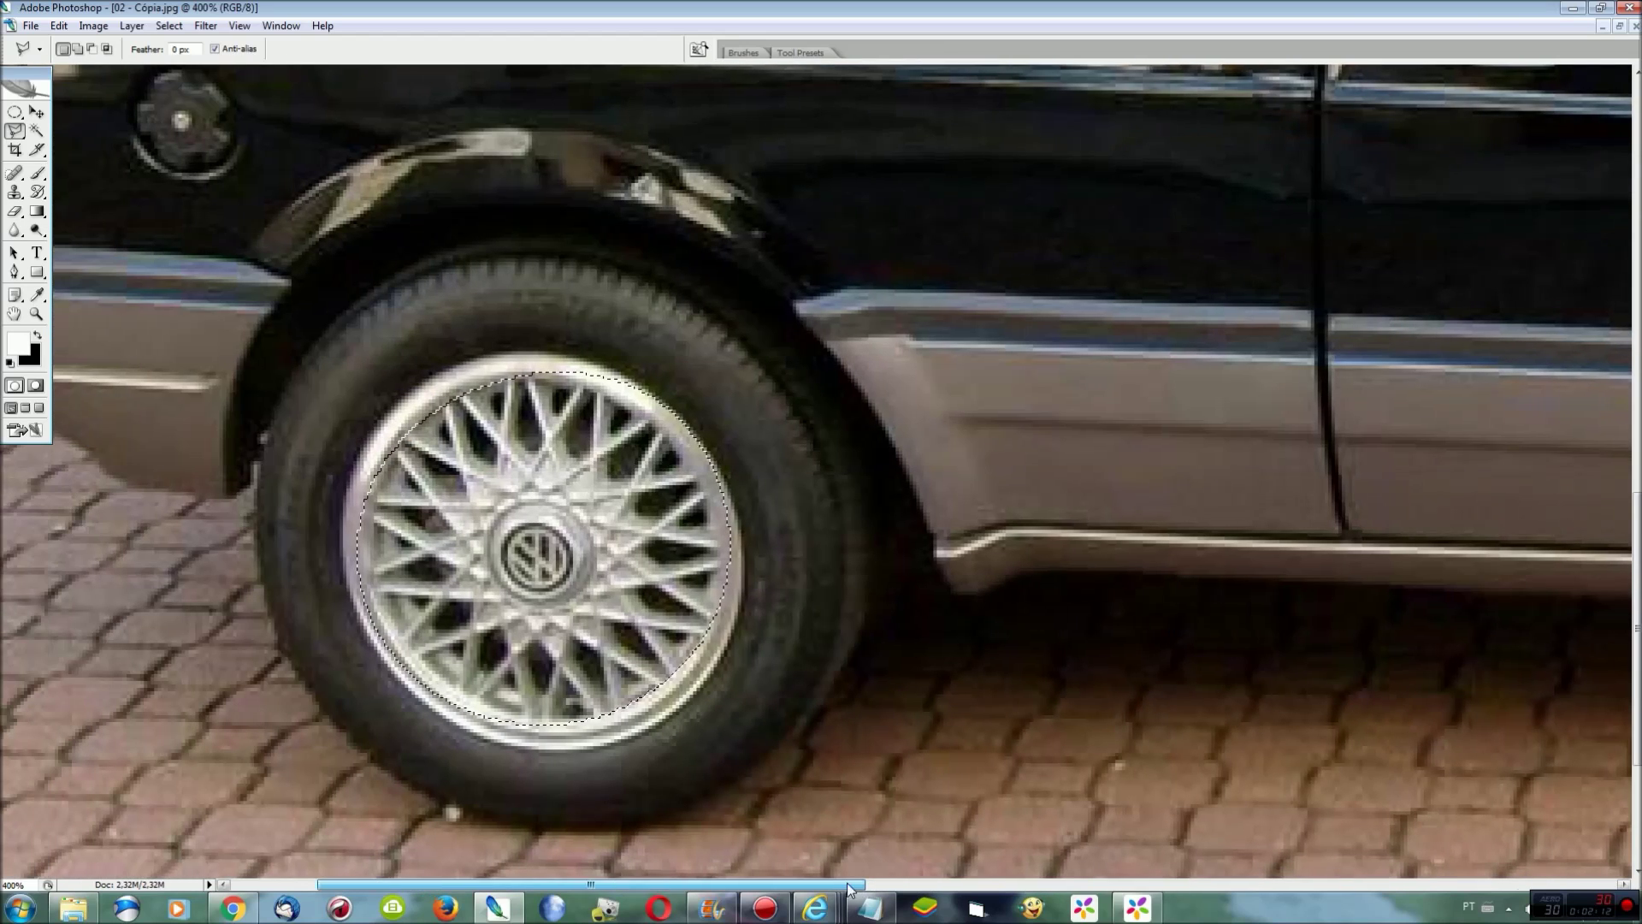
# Skew the selection to fit the rear rim, apply it, and cut the rim out
pyautogui.rightClick(491, 464)
pyautogui.click(569, 667)
pyautogui.rightClick(555, 492)
pyautogui.click(590, 536)
pyautogui.moveTo(556, 369); pyautogui.dragTo(535, 370)
pyautogui.moveTo(359, 547); pyautogui.dragTo(367, 546)
pyautogui.moveTo(733, 592); pyautogui.dragTo(738, 594)
pyautogui.moveTo(540, 369); pyautogui.dragTo(524, 367)
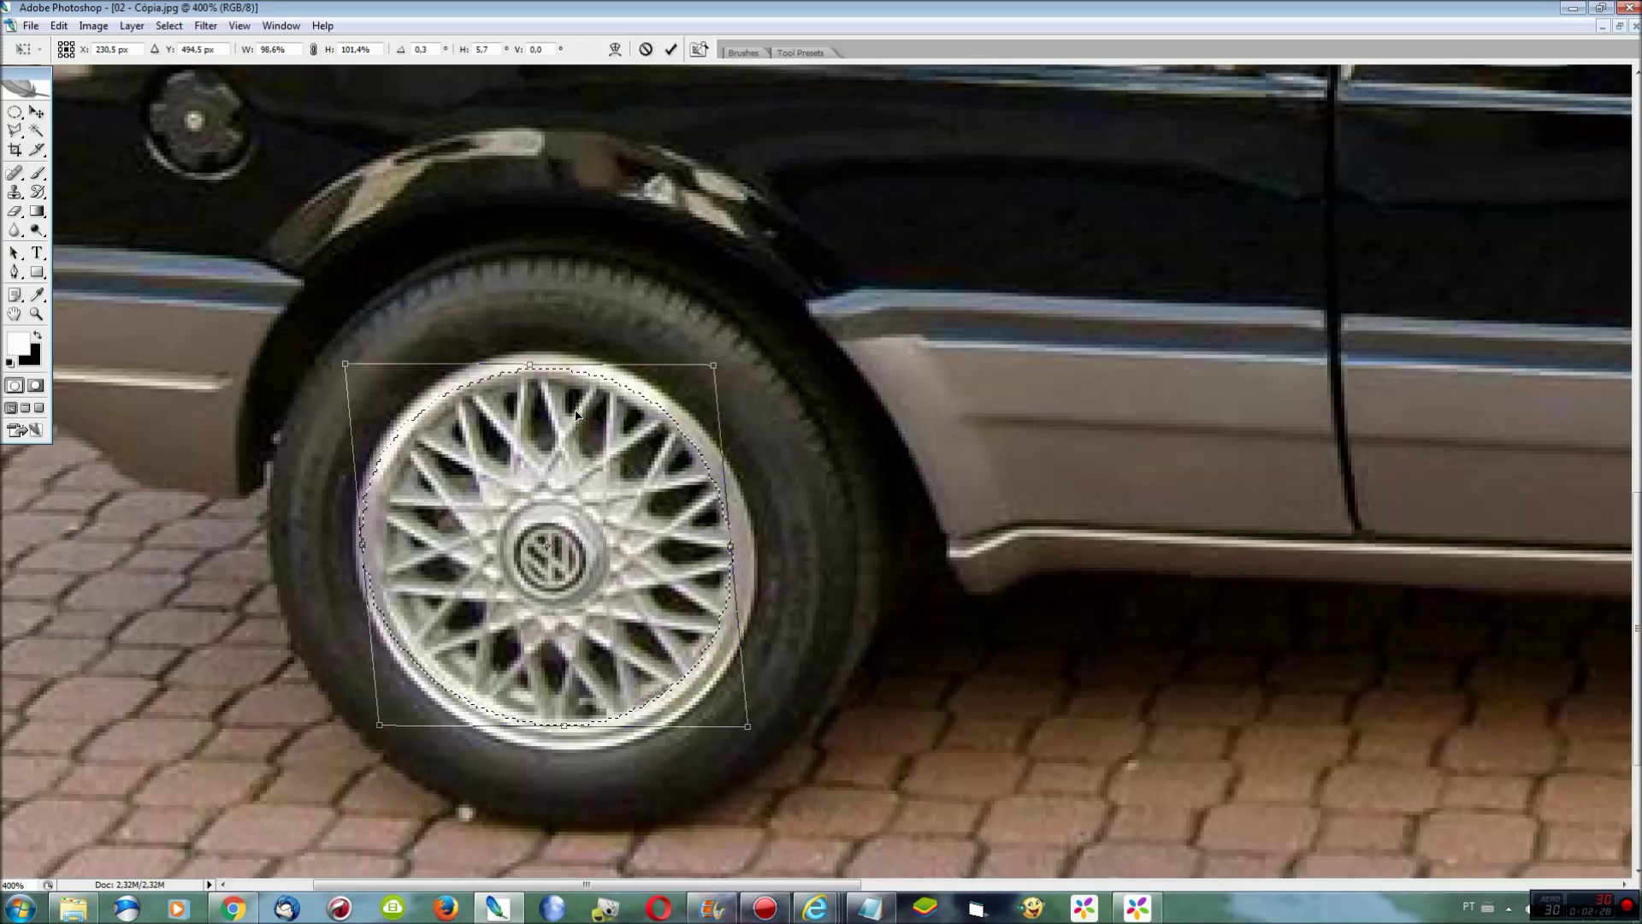
pyautogui.press('Return')
pyautogui.hotkey('ctrl', '0')
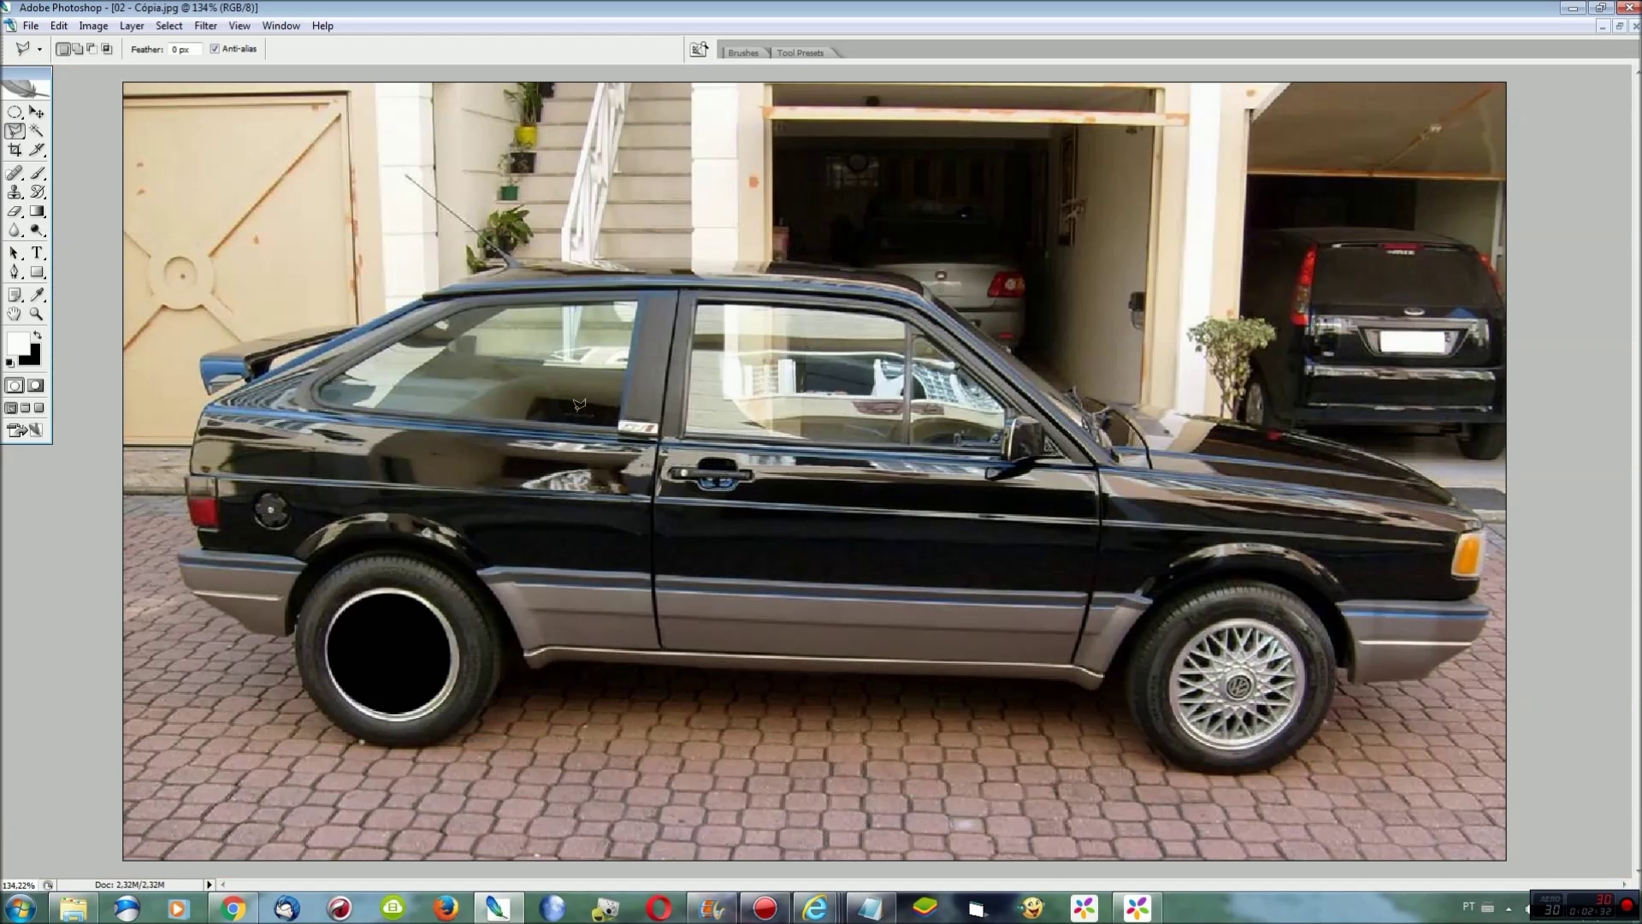
pyautogui.click(281, 26)
# Switch to the grey car photo and zoom in on its rear wheel
pyautogui.click(317, 380)
pyautogui.hotkey('ctrl', '+')
pyautogui.hotkey('ctrl', '+')
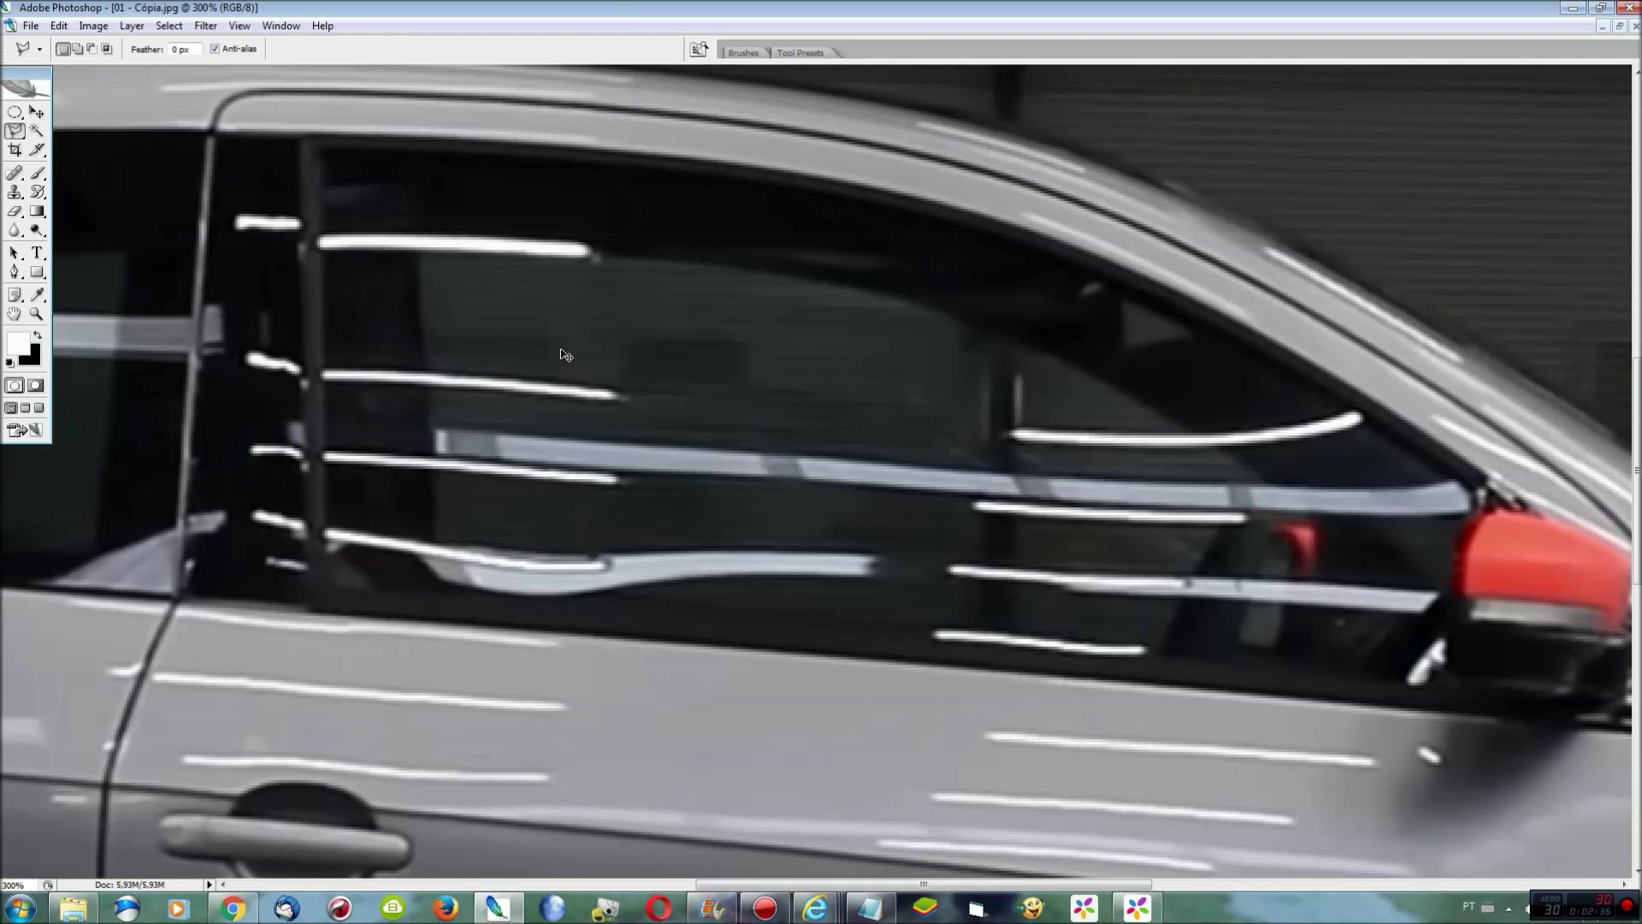
pyautogui.moveTo(895, 883); pyautogui.dragTo(479, 884)
pyautogui.scroll(-5, 821, 470)
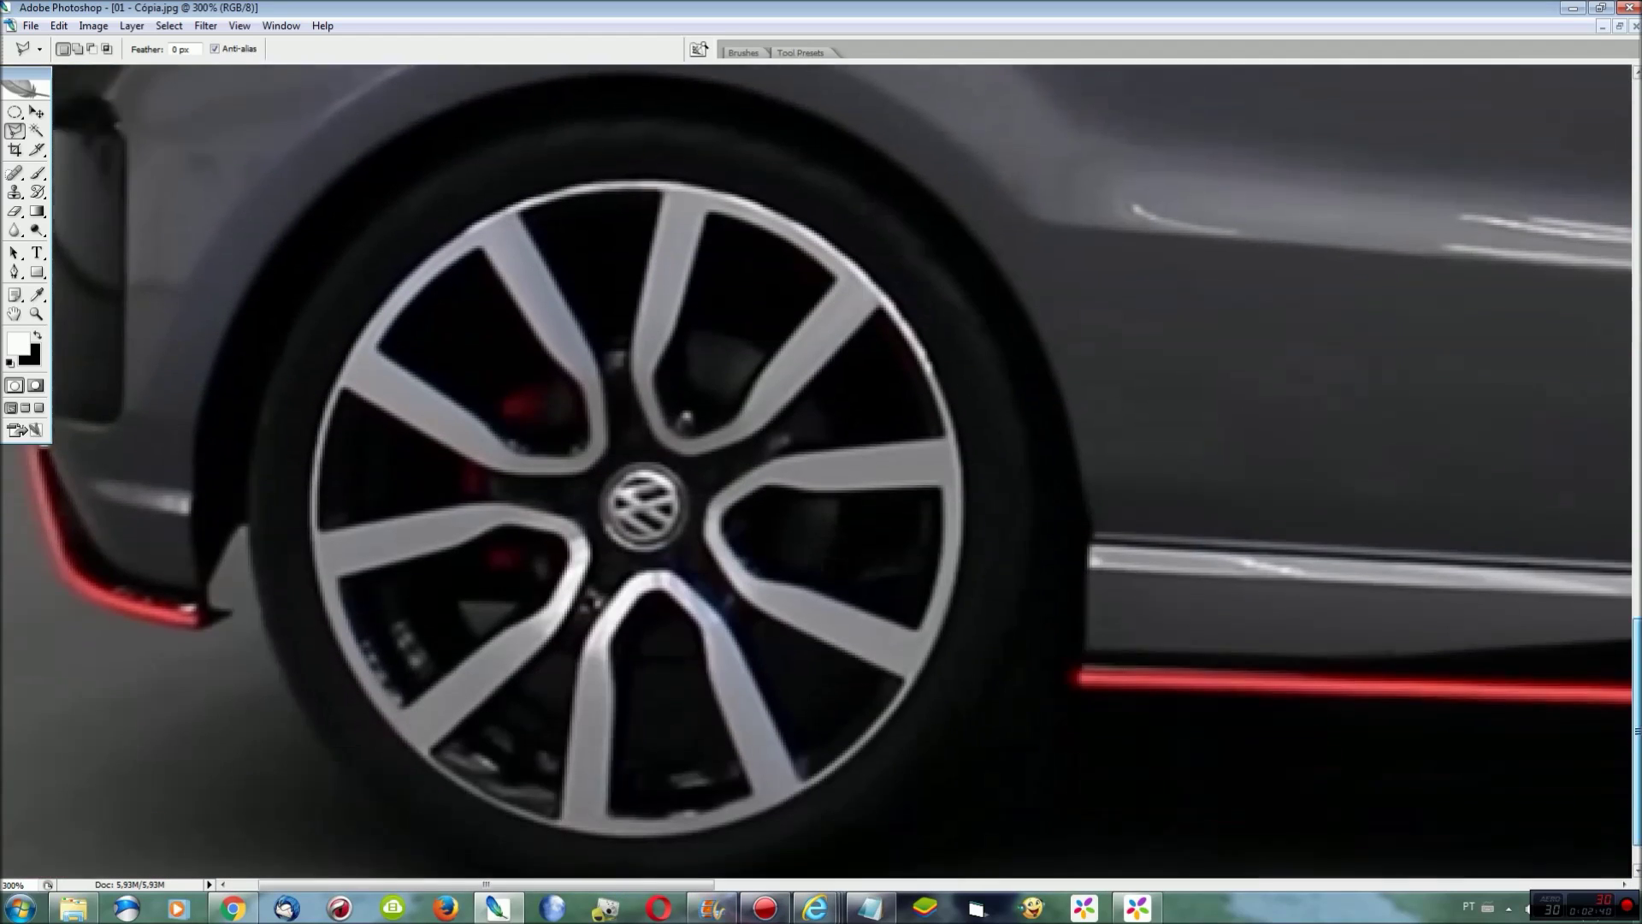
# Paste the rear lattice rim, then move and enlarge it over the rear wheel
pyautogui.hotkey('ctrl', 'v')
pyautogui.hotkey('ctrl', 't')
pyautogui.moveTo(876, 568); pyautogui.dragTo(671, 773)
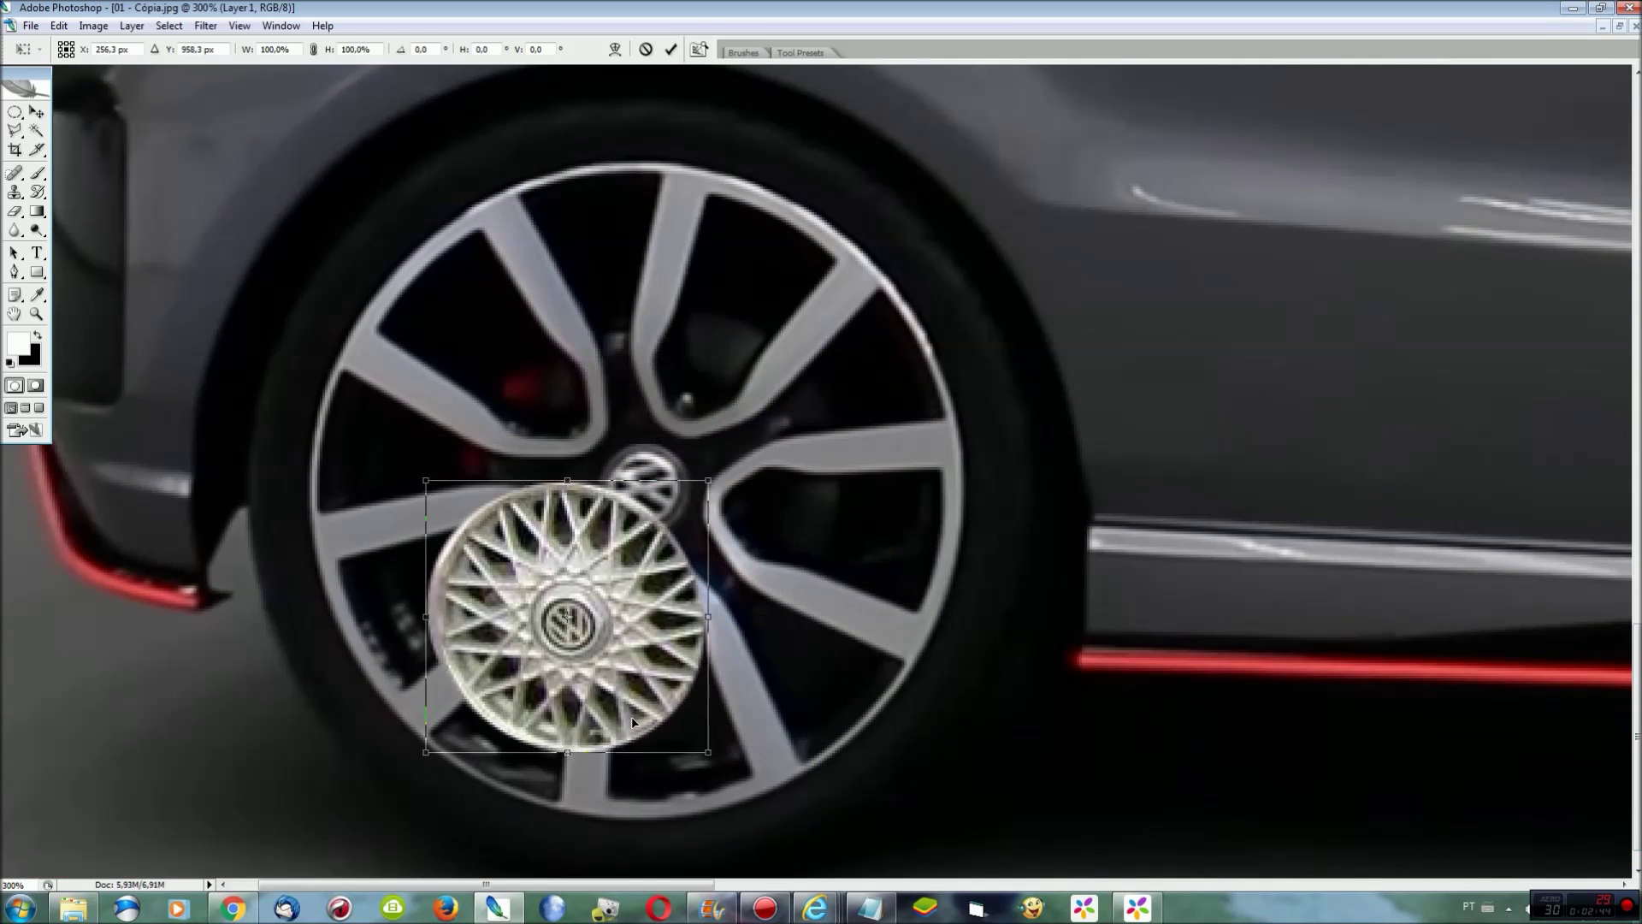
pyautogui.moveTo(751, 538); pyautogui.dragTo(1100, 191)
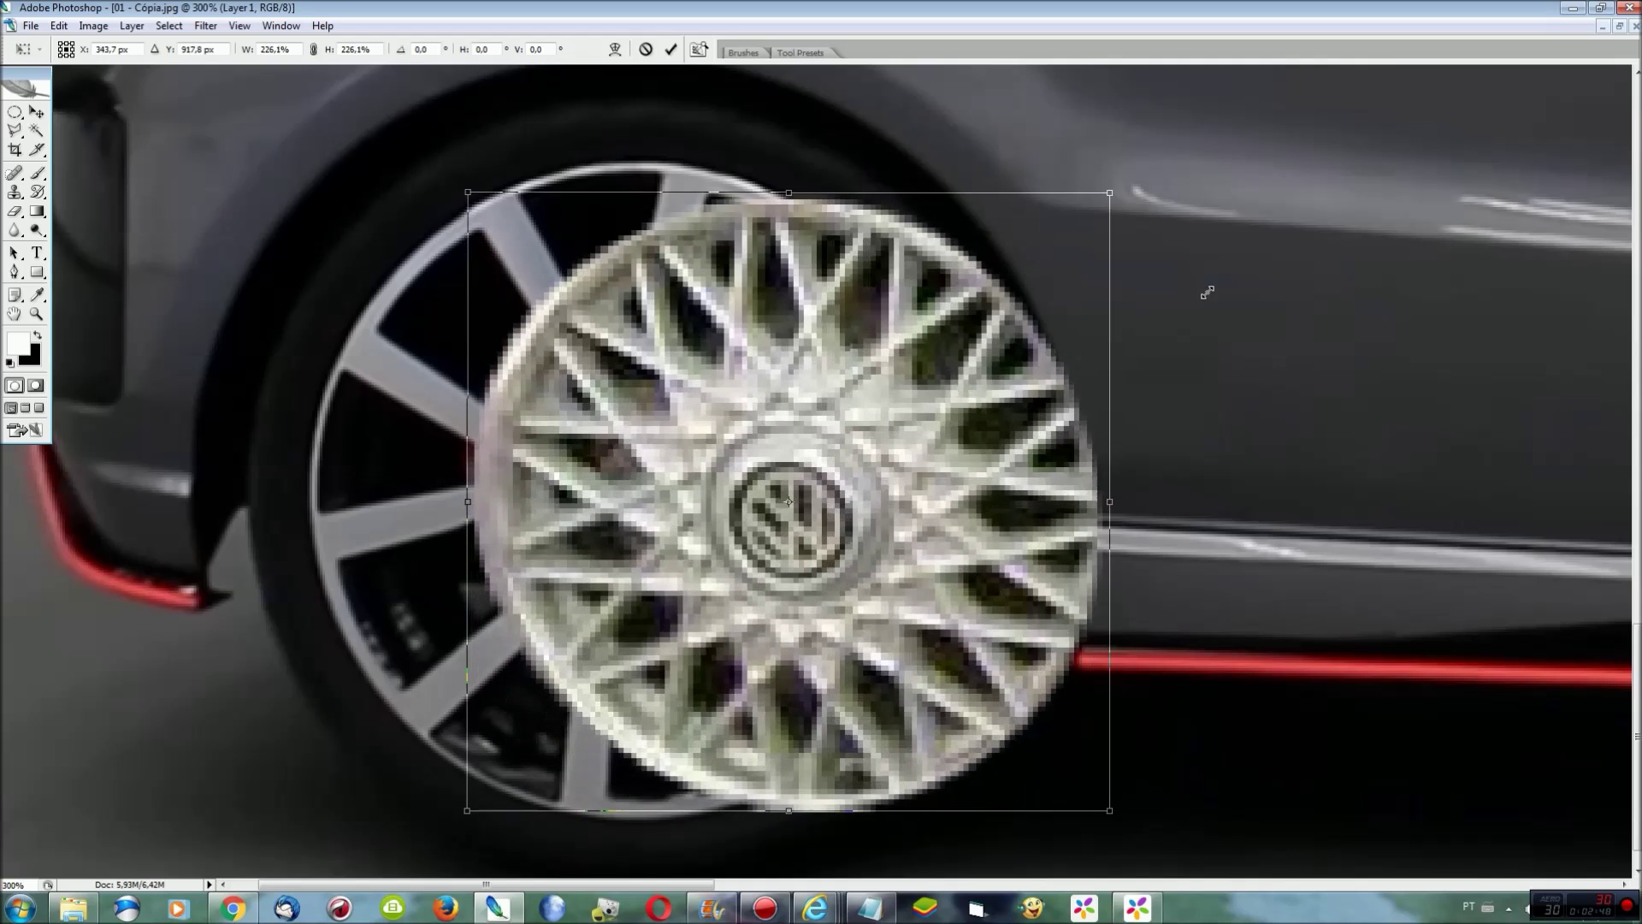
pyautogui.moveTo(1096, 298); pyautogui.dragTo(934, 287)
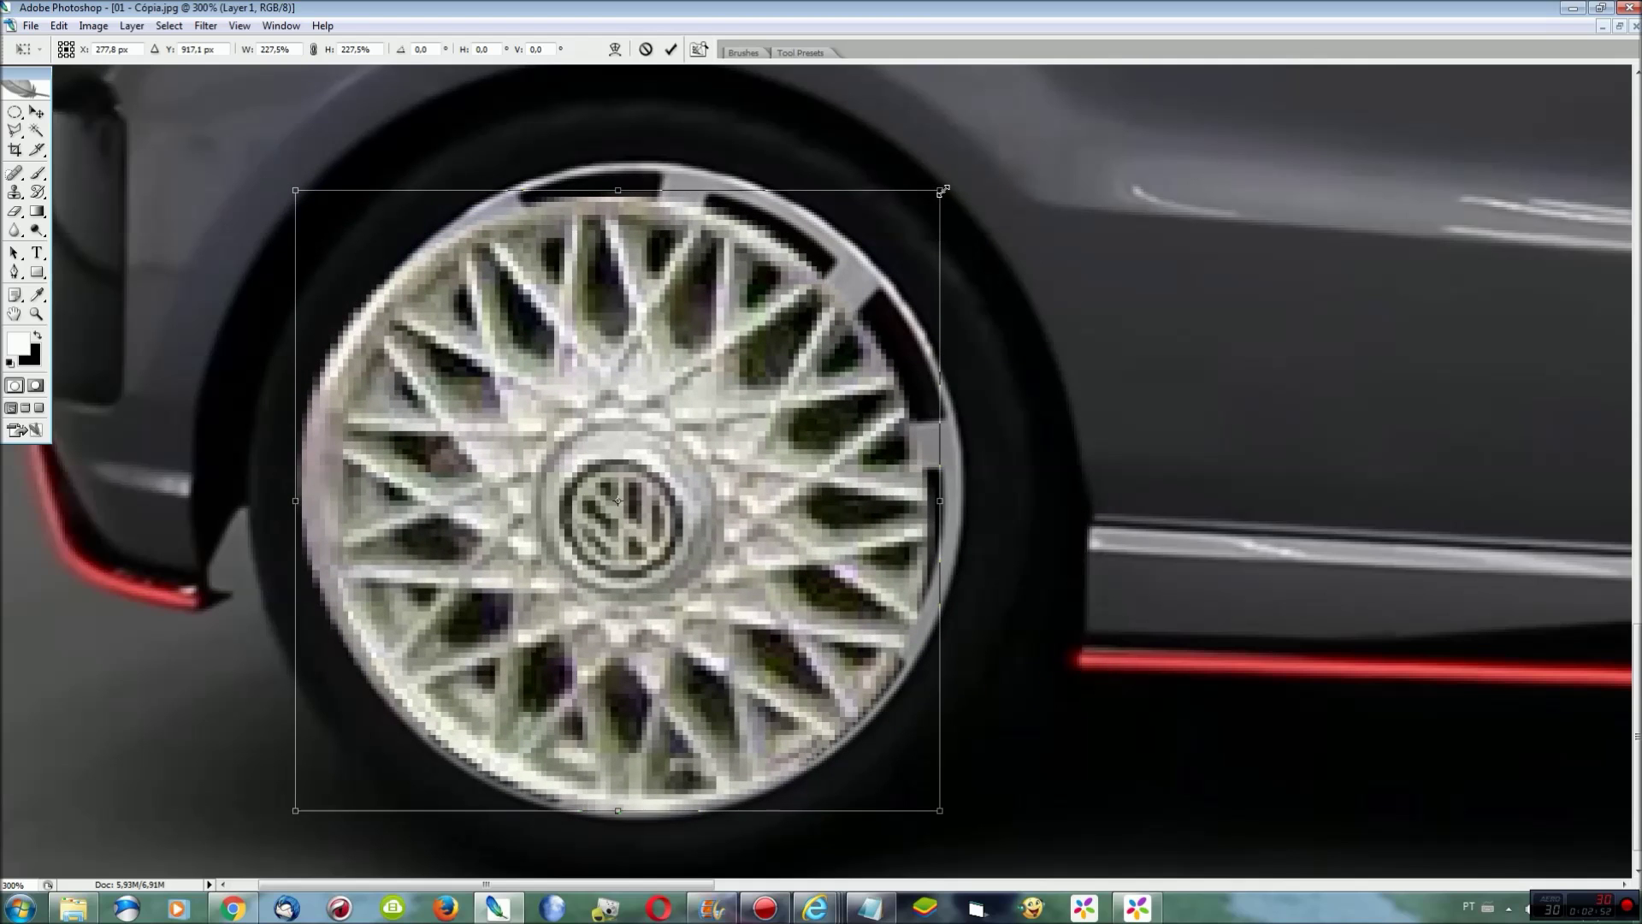
pyautogui.moveTo(941, 191); pyautogui.dragTo(979, 179)
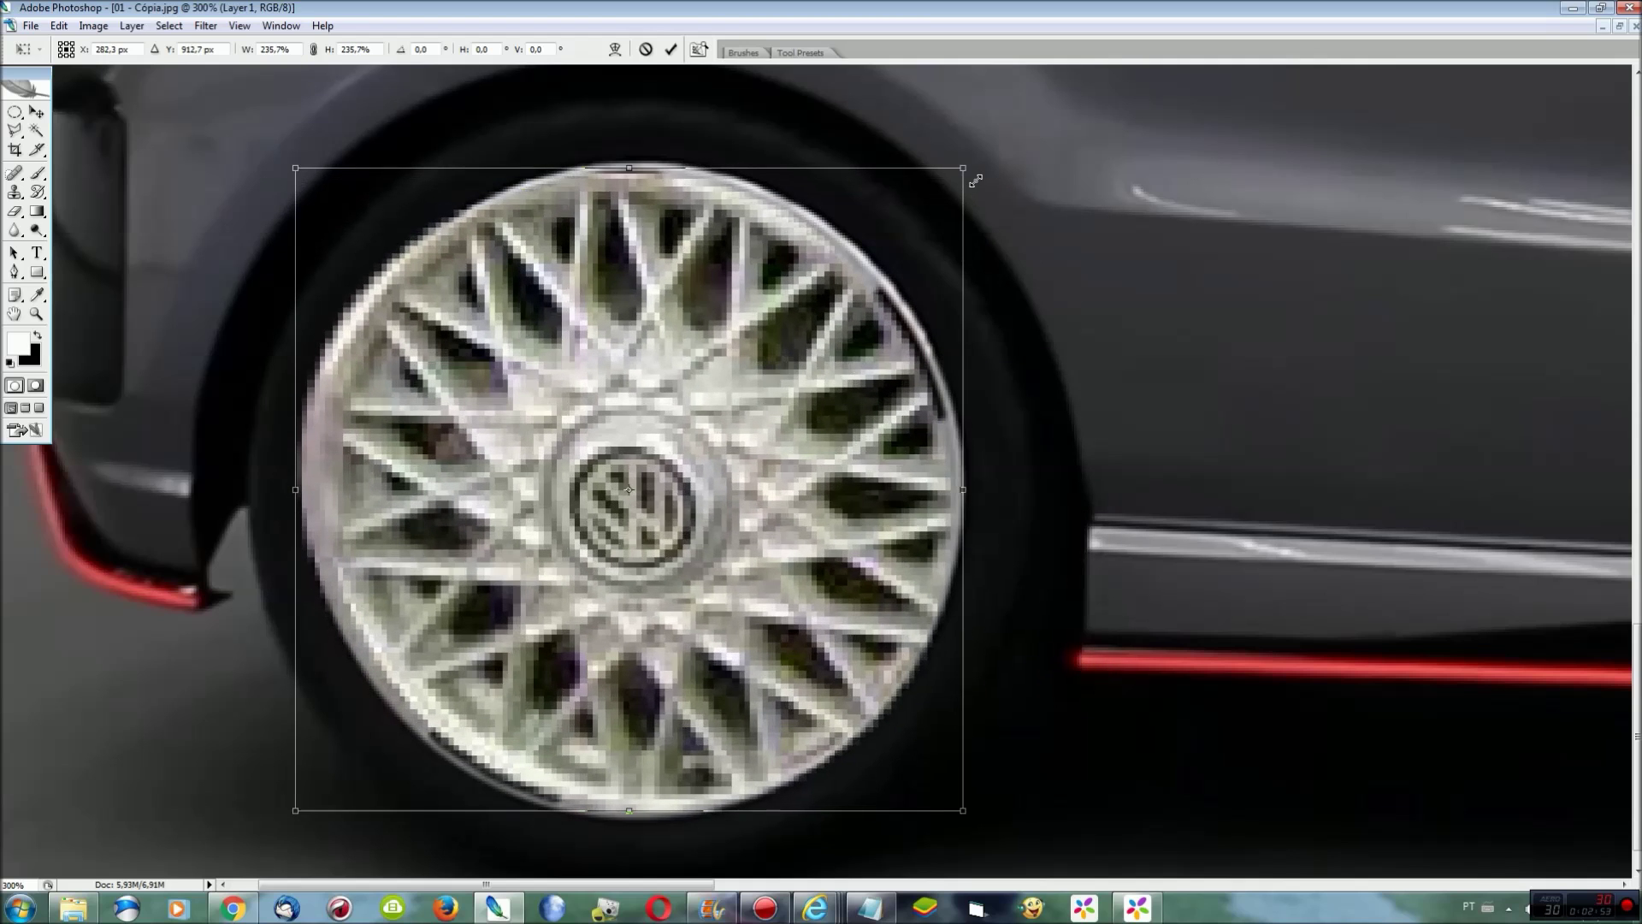
# Warp the hubcap's left, right and bottom edges to fit the rear tyre
pyautogui.rightClick(737, 417)
pyautogui.click(807, 548)
pyautogui.moveTo(321, 484); pyautogui.dragTo(330, 496)
pyautogui.moveTo(402, 295); pyautogui.dragTo(602, 200)
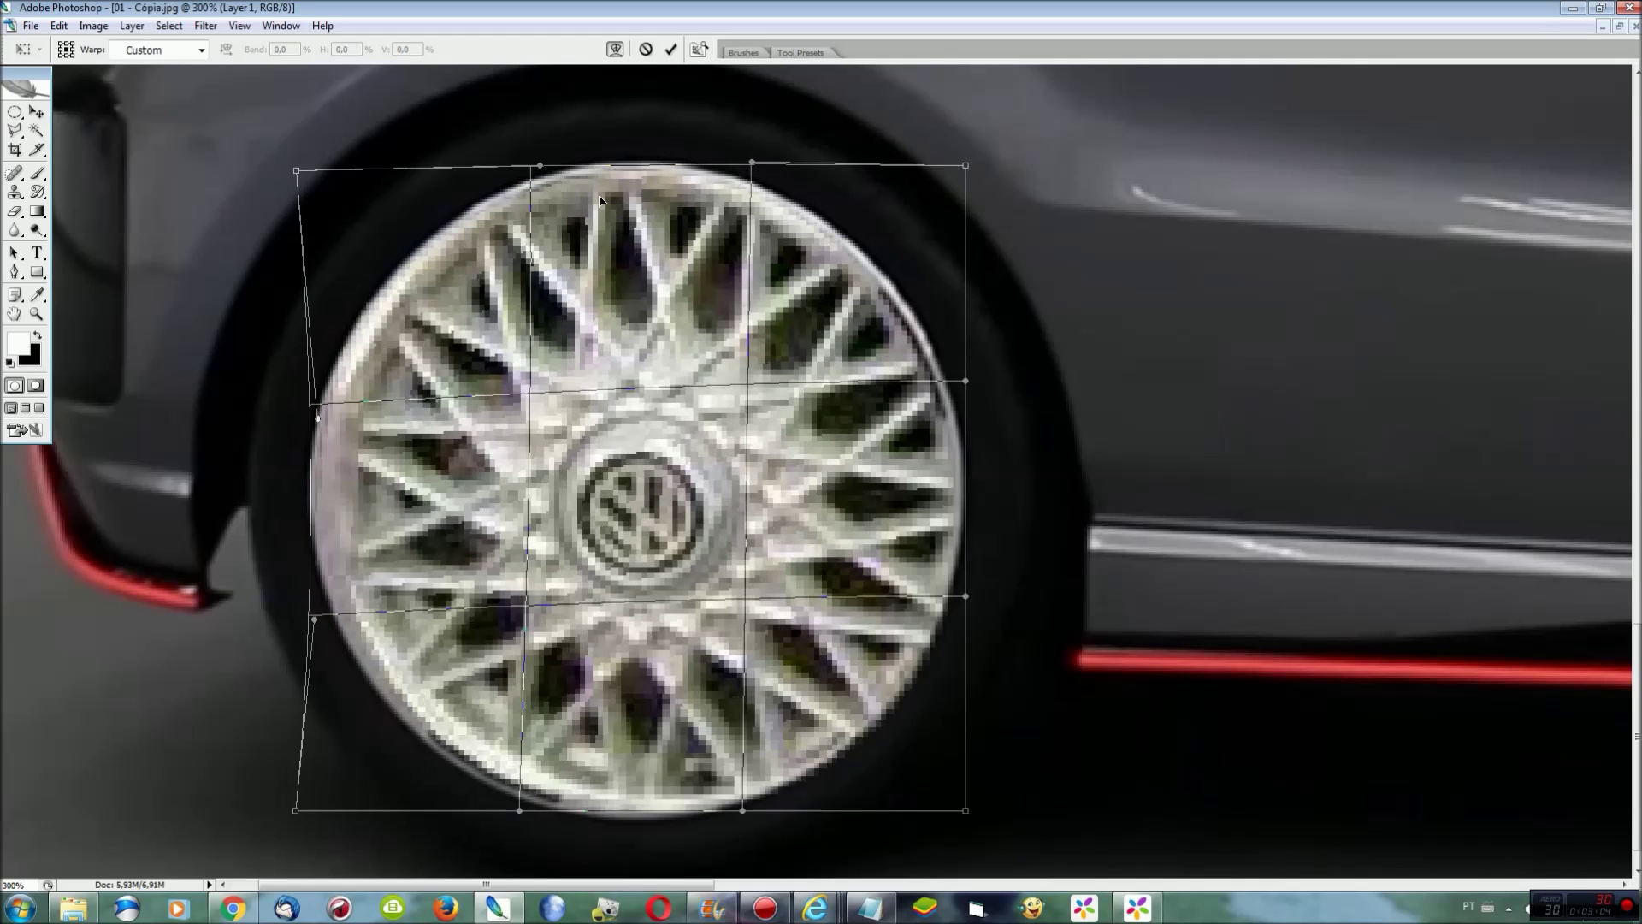
pyautogui.moveTo(889, 356); pyautogui.dragTo(902, 343)
pyautogui.moveTo(485, 751); pyautogui.dragTo(479, 765)
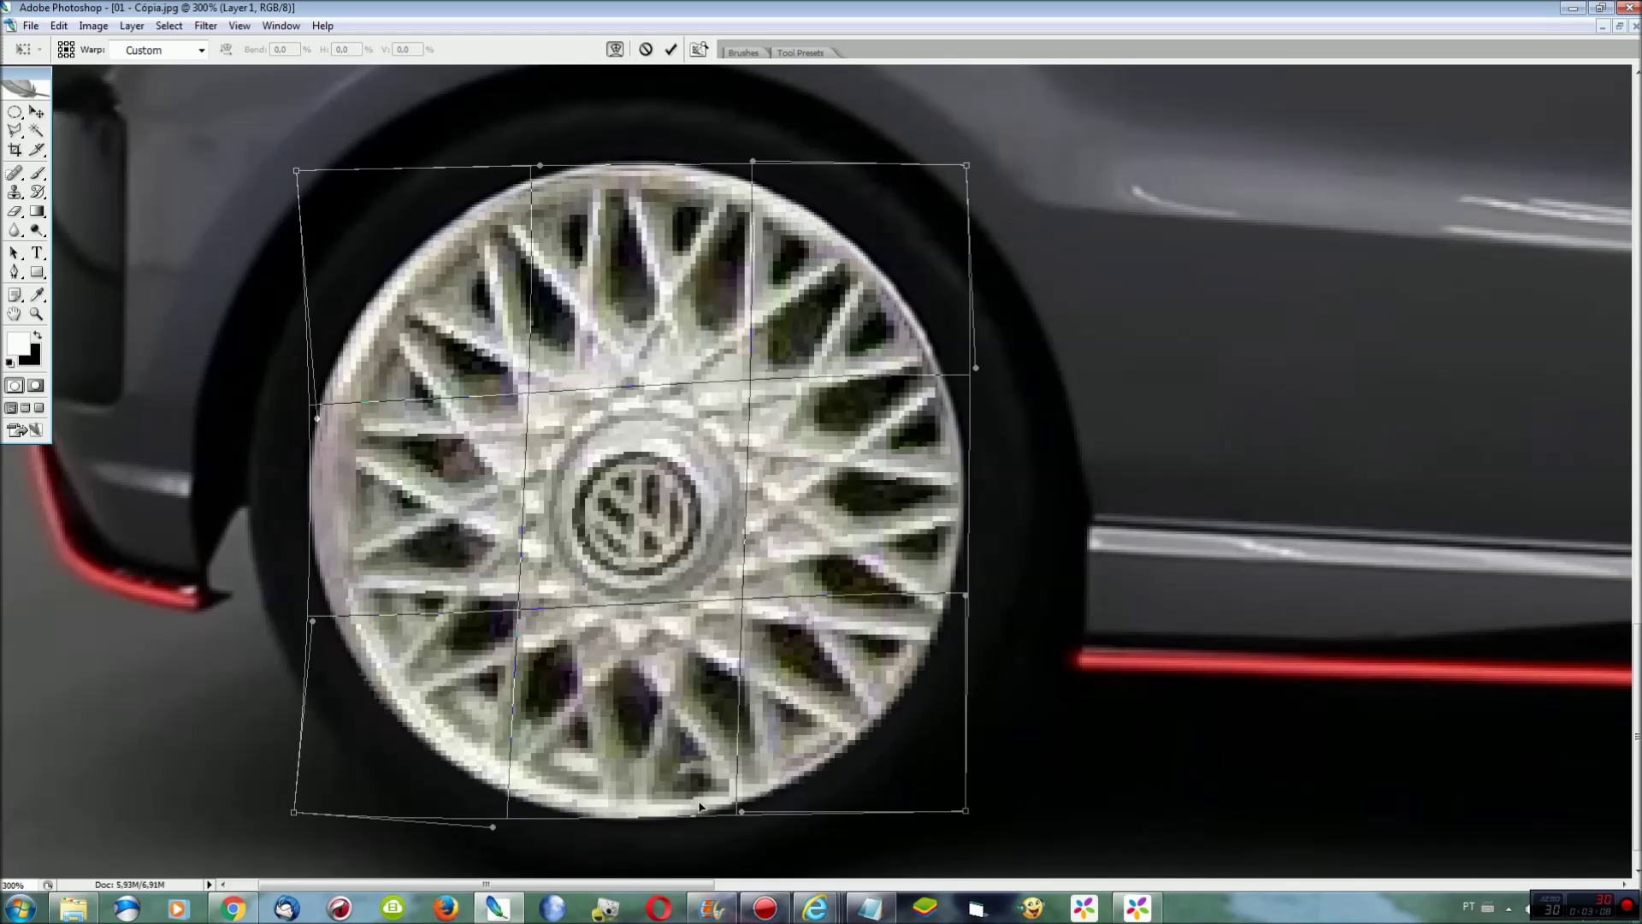
pyautogui.moveTo(700, 805); pyautogui.dragTo(691, 795)
pyautogui.moveTo(965, 594); pyautogui.dragTo(952, 598)
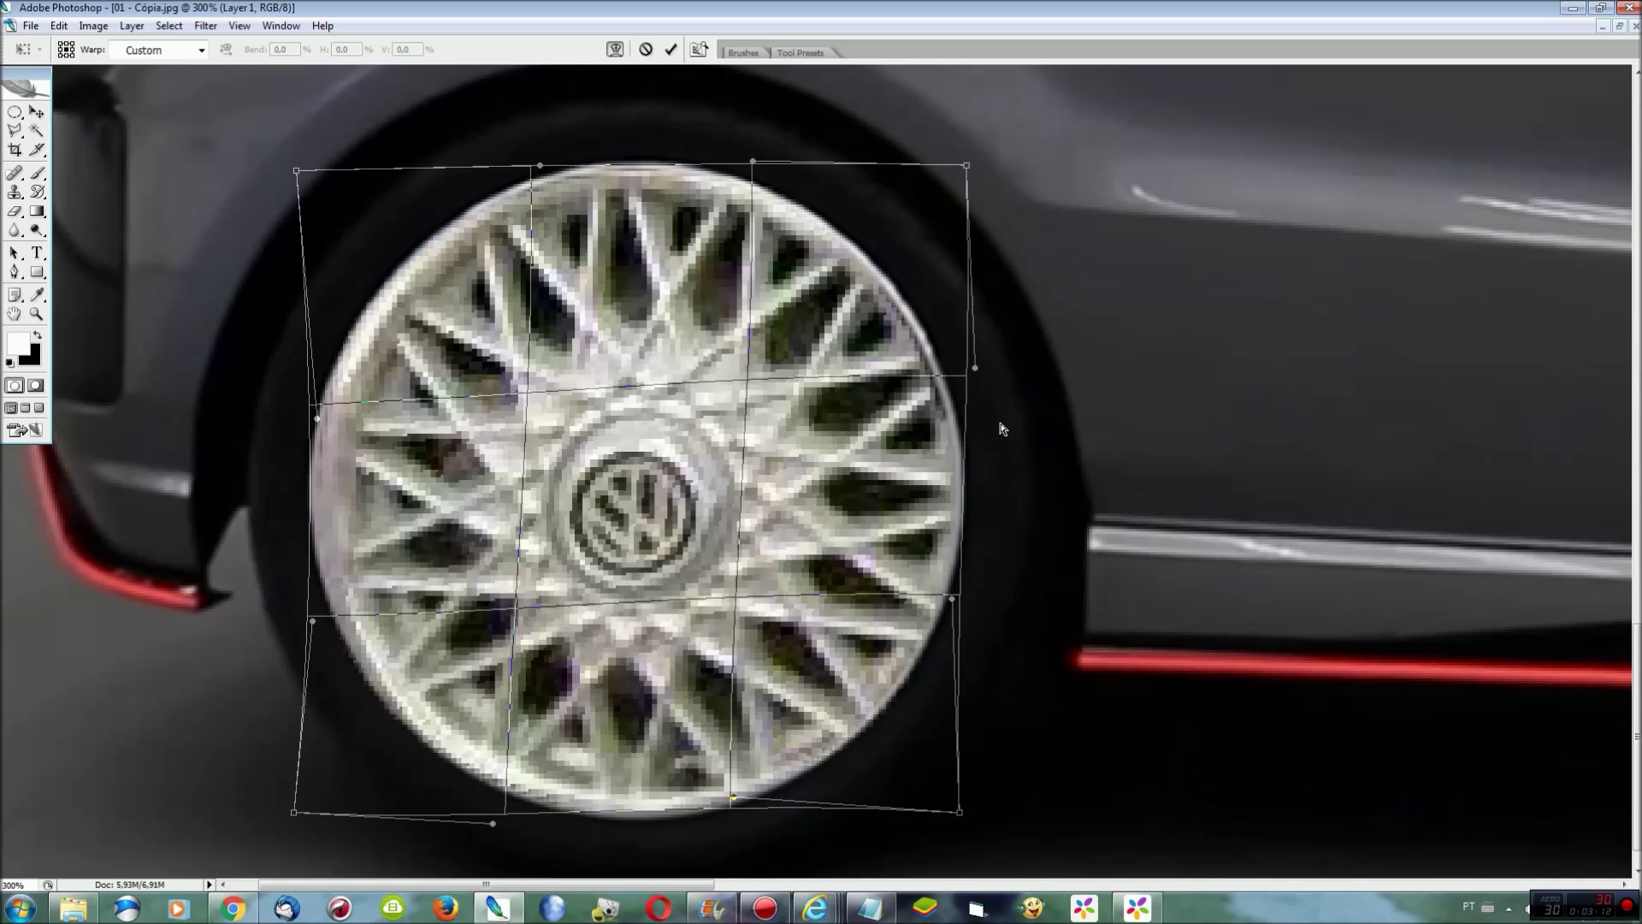
# Bulge the hubcap's sides, shift its centre up-left, apply the warp and fit the car on screen
pyautogui.moveTo(920, 370); pyautogui.dragTo(924, 370)
pyautogui.moveTo(625, 530); pyautogui.dragTo(615, 524)
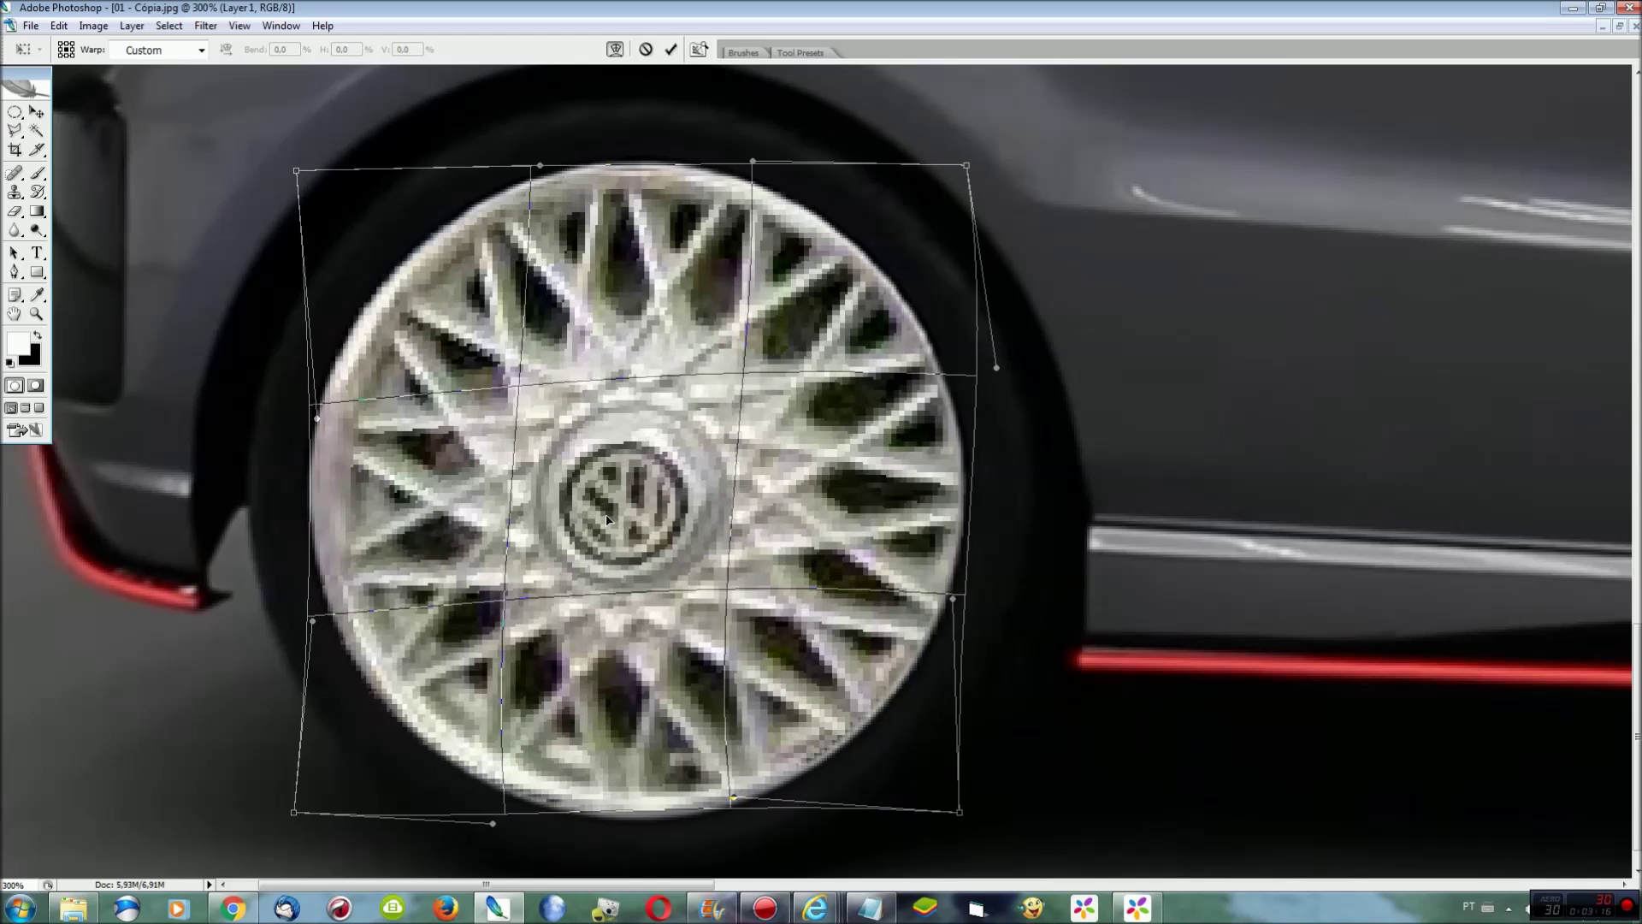
pyautogui.moveTo(565, 727); pyautogui.dragTo(569, 734)
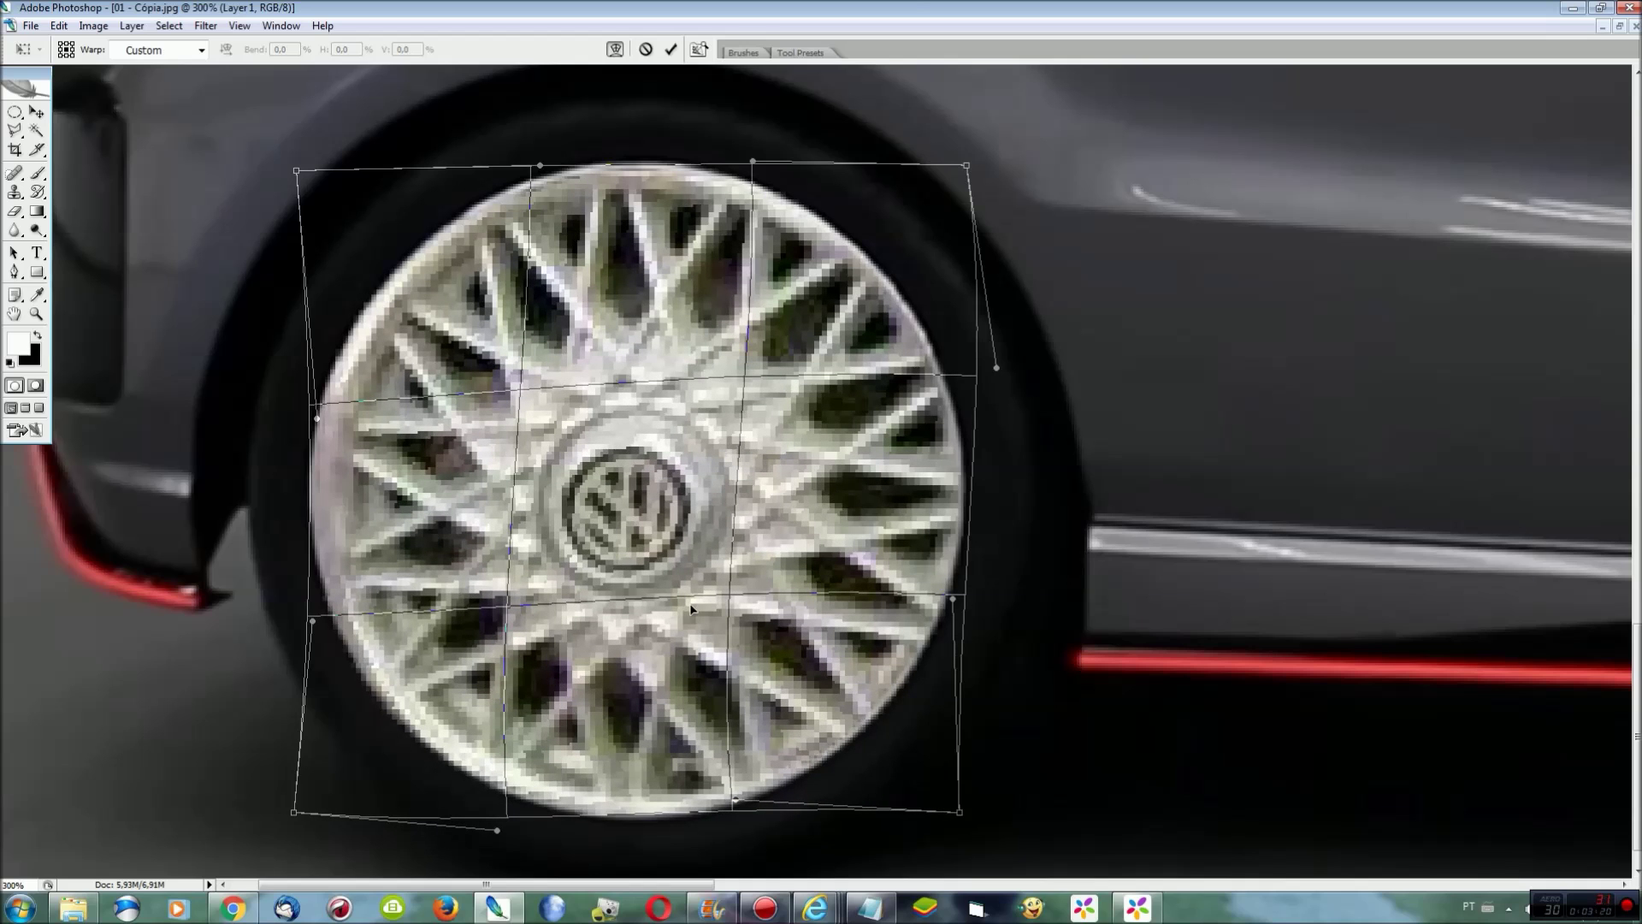
pyautogui.moveTo(609, 213)
pyautogui.mouseDown()
pyautogui.moveTo(606, 197)
pyautogui.moveTo(545, 201)
pyautogui.mouseUp()
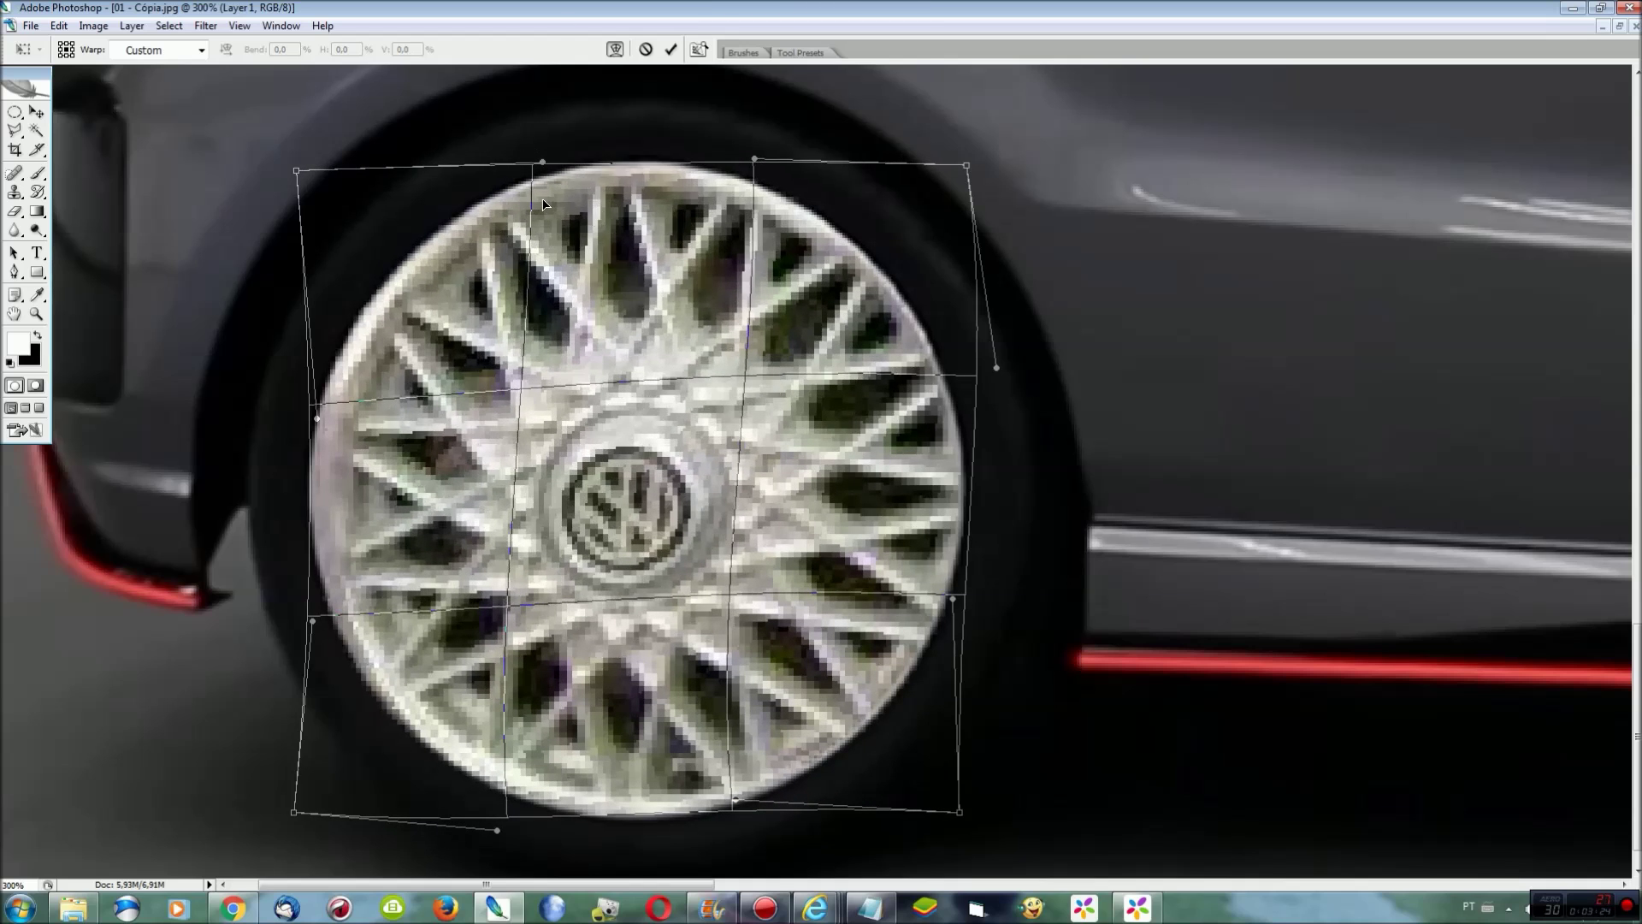
pyautogui.press('Return')
pyautogui.hotkey('ctrl', '0')
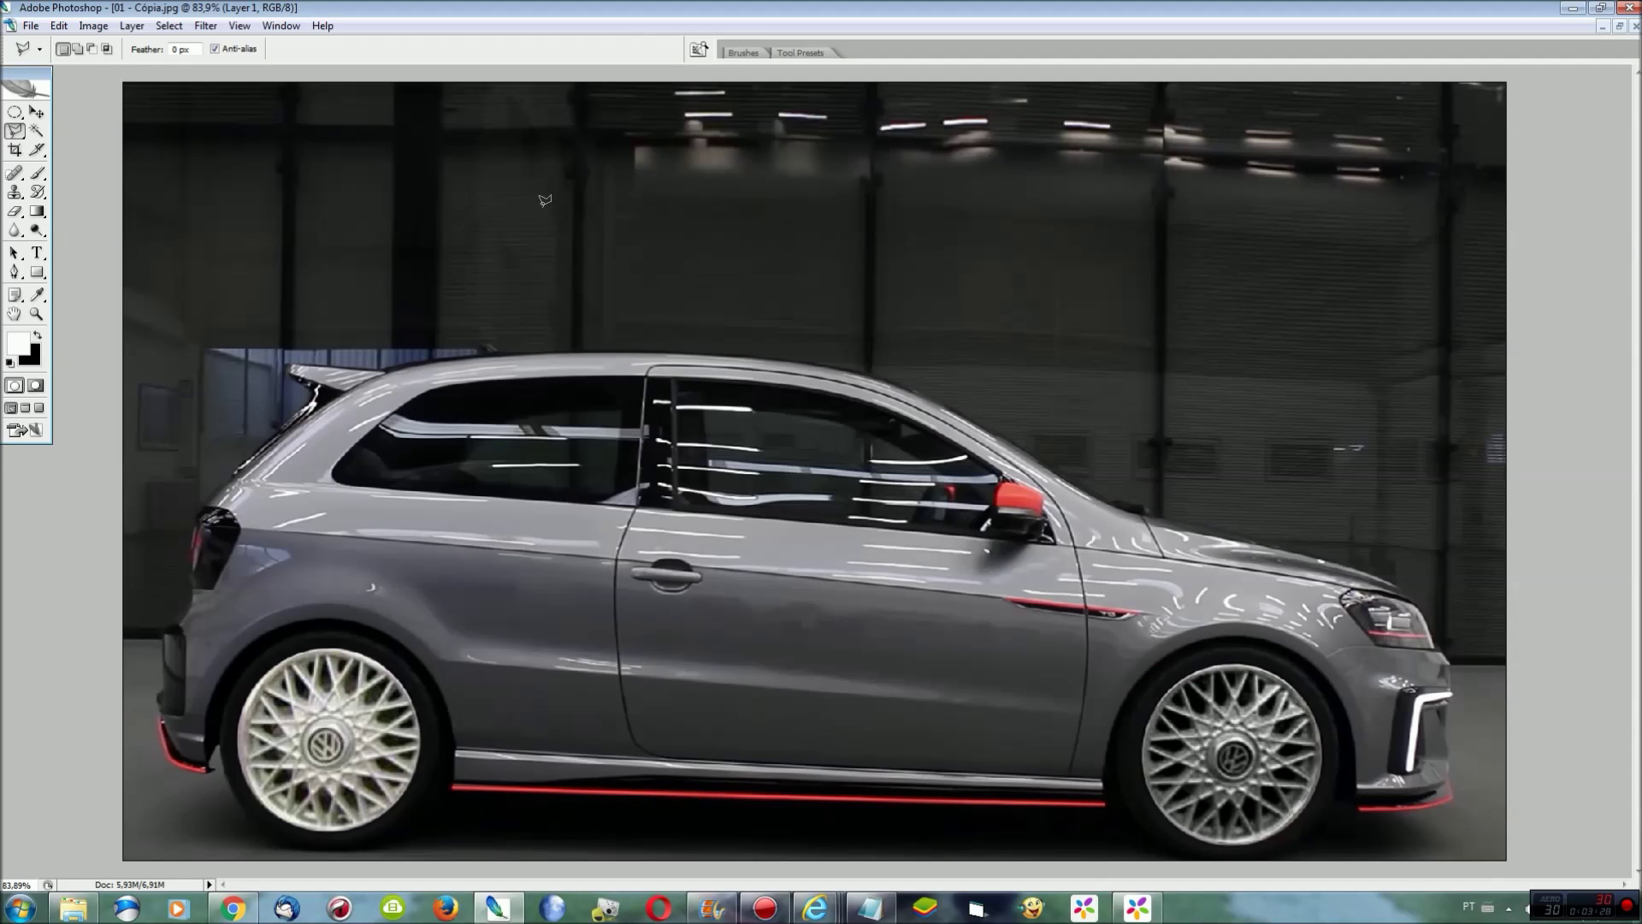
# Load the rear hubcap's pixels, darken its midtones to 0.75 with Levels, and merge down
pyautogui.press('F7')
pyautogui.rightClick(1479, 705)
pyautogui.click(1539, 484)
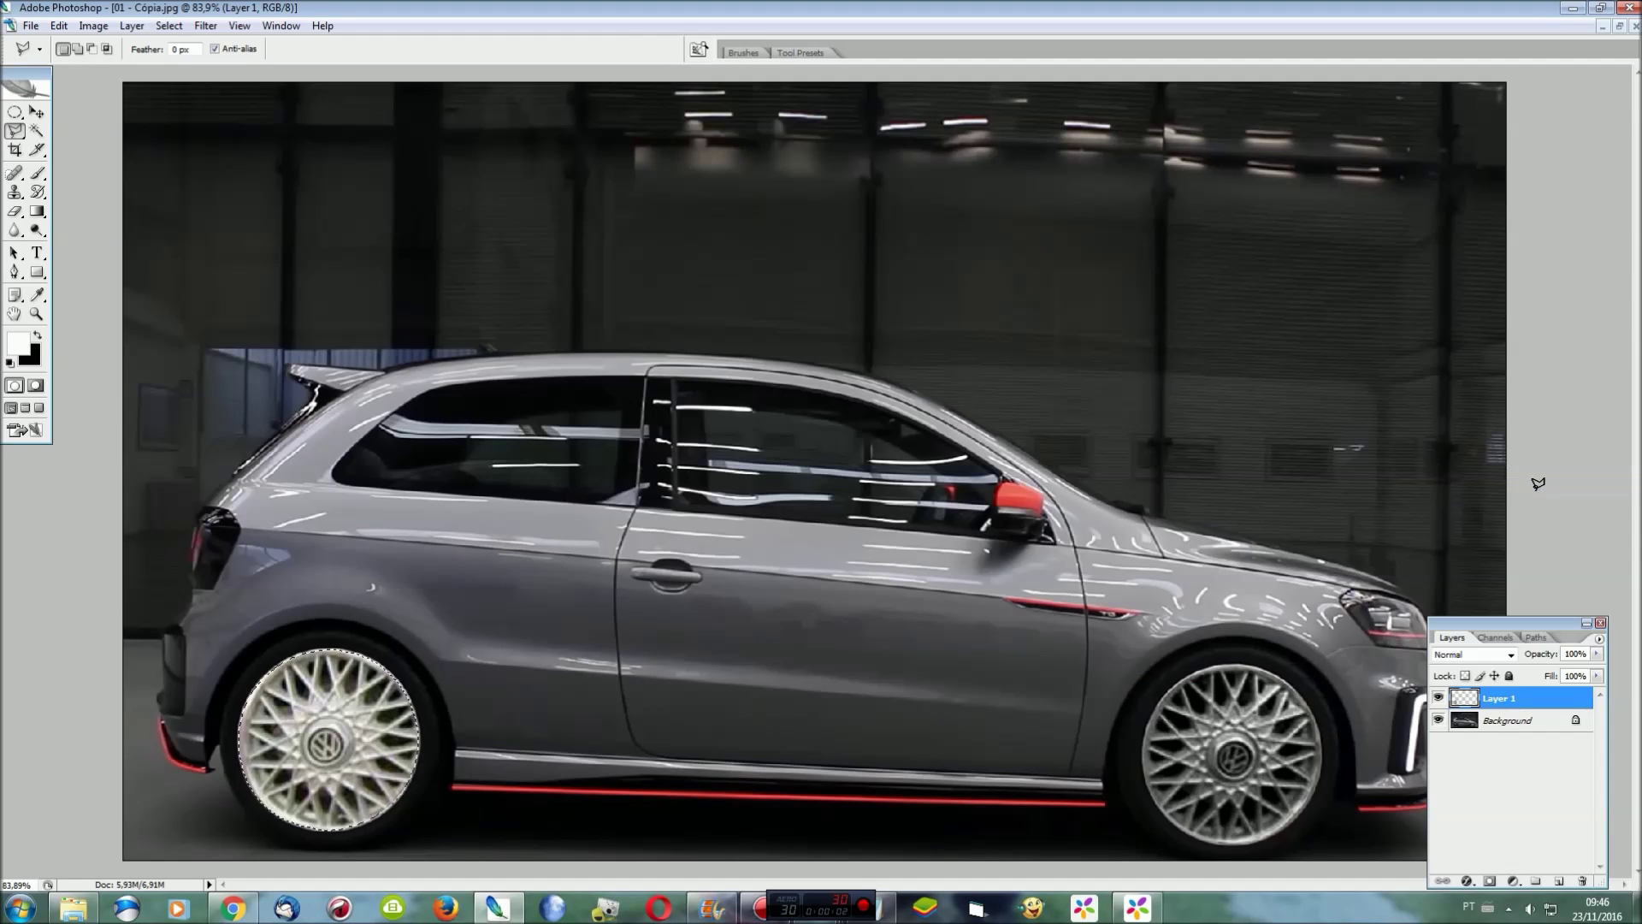
pyautogui.click(132, 25)
pyautogui.click(385, 154)
pyautogui.click(935, 306)
pyautogui.moveTo(231, 253); pyautogui.dragTo(263, 249)
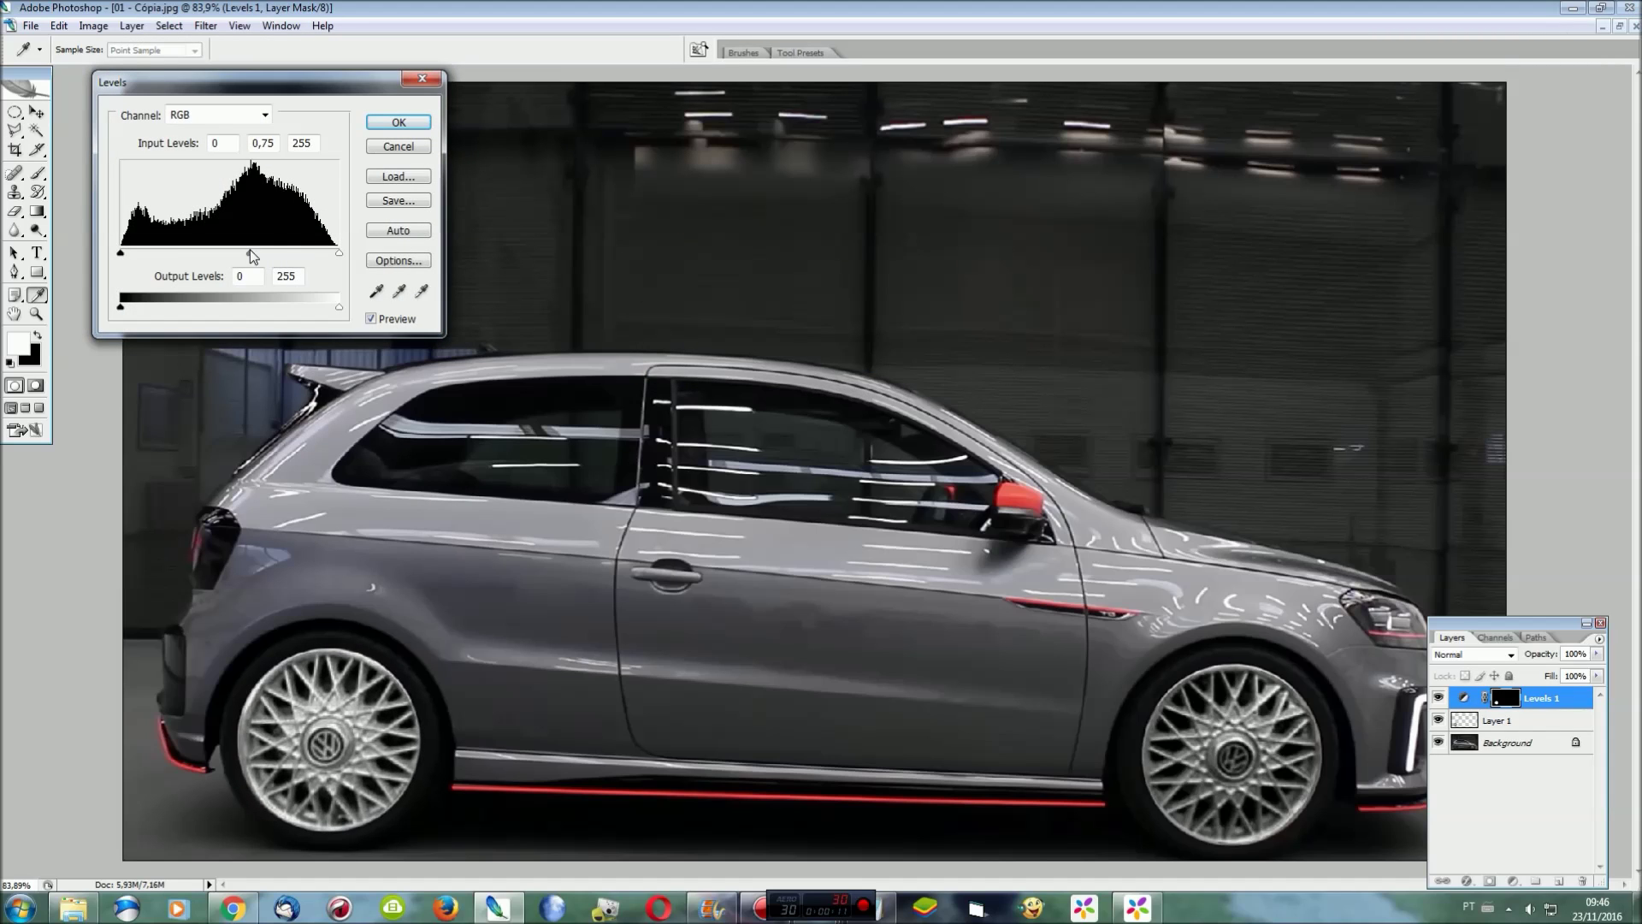
pyautogui.click(399, 122)
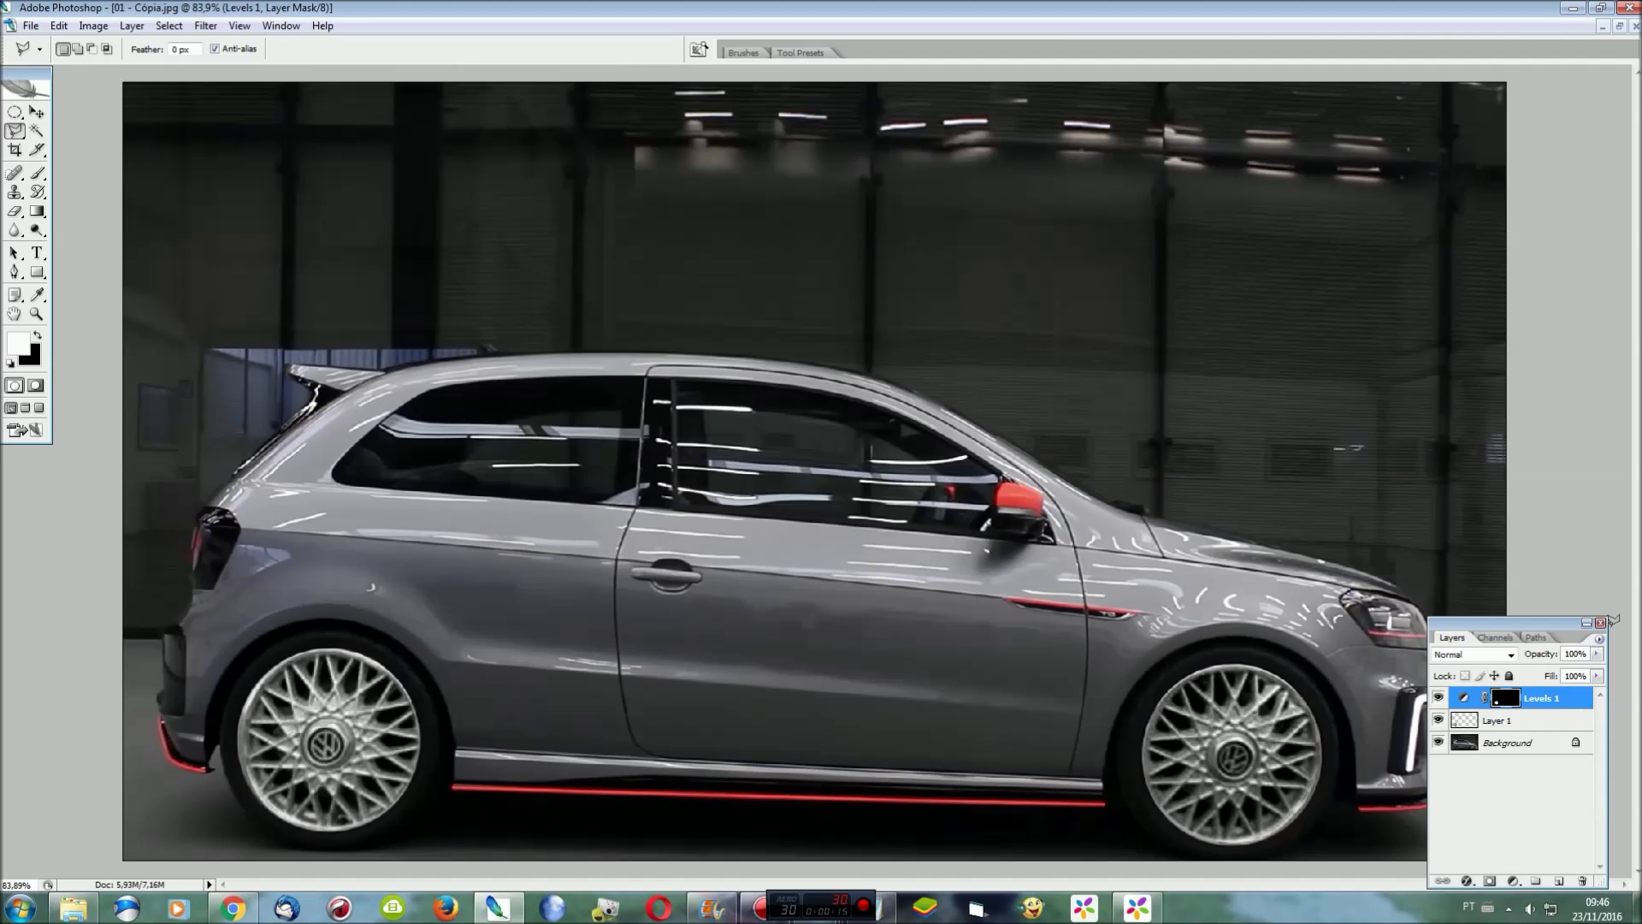
pyautogui.click(1601, 625)
pyautogui.hotkey('ctrl', 'e')
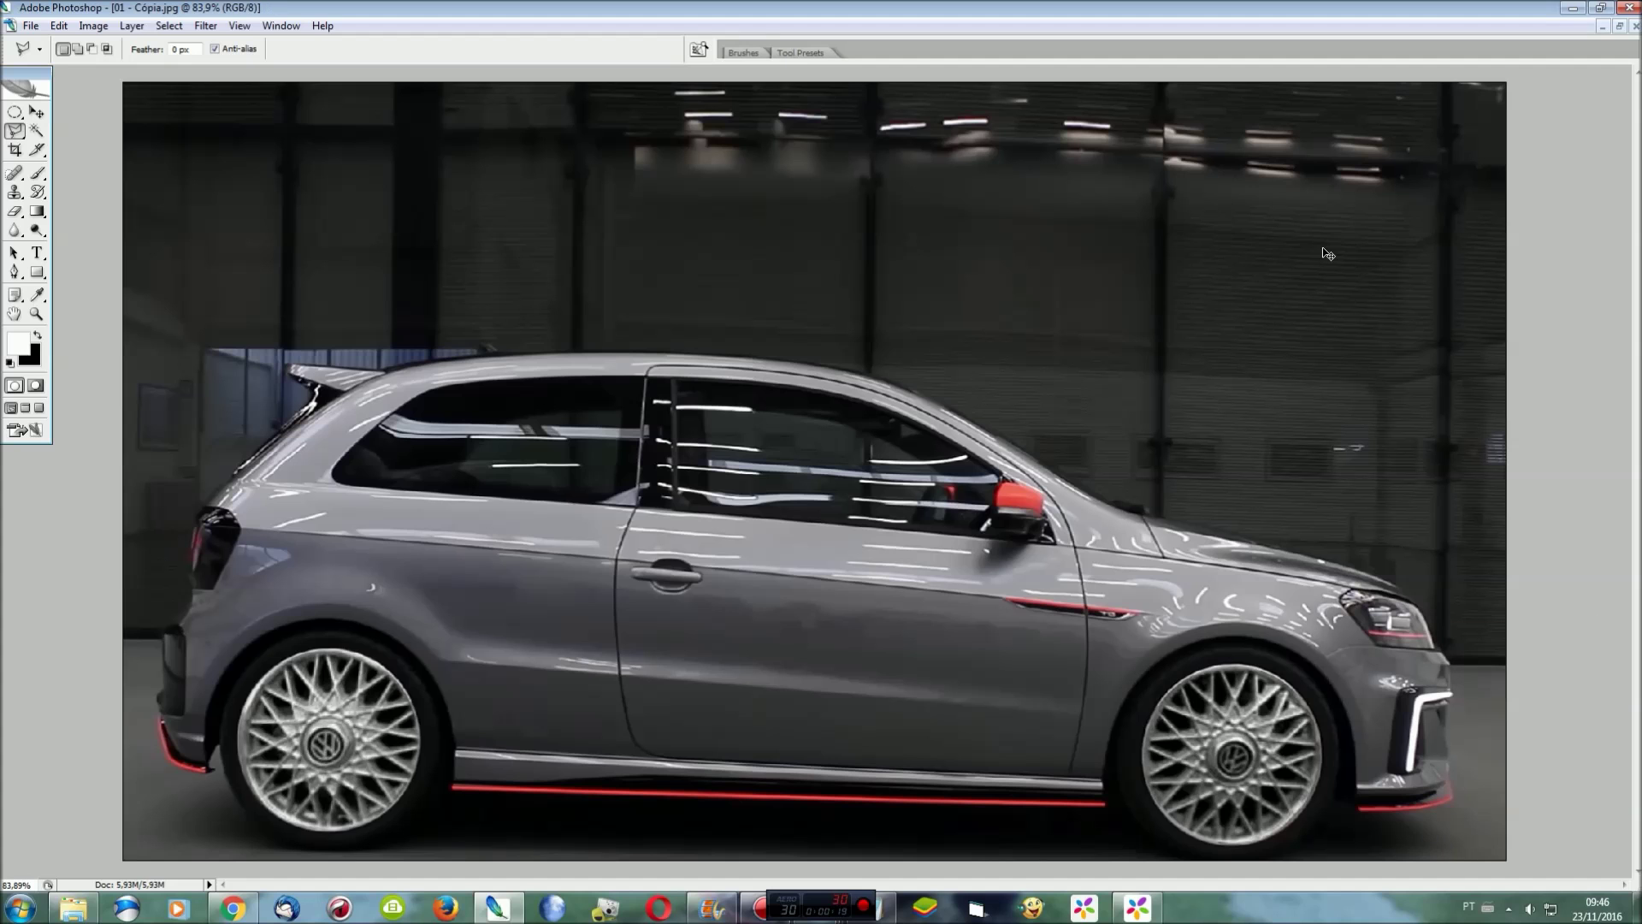
# Zoom in on the car body and start the lasso outline at the rear bumper corner
pyautogui.hotkey('ctrl', '+')
pyautogui.hotkey('ctrl', '+')
pyautogui.hotkey('ctrl', '+')
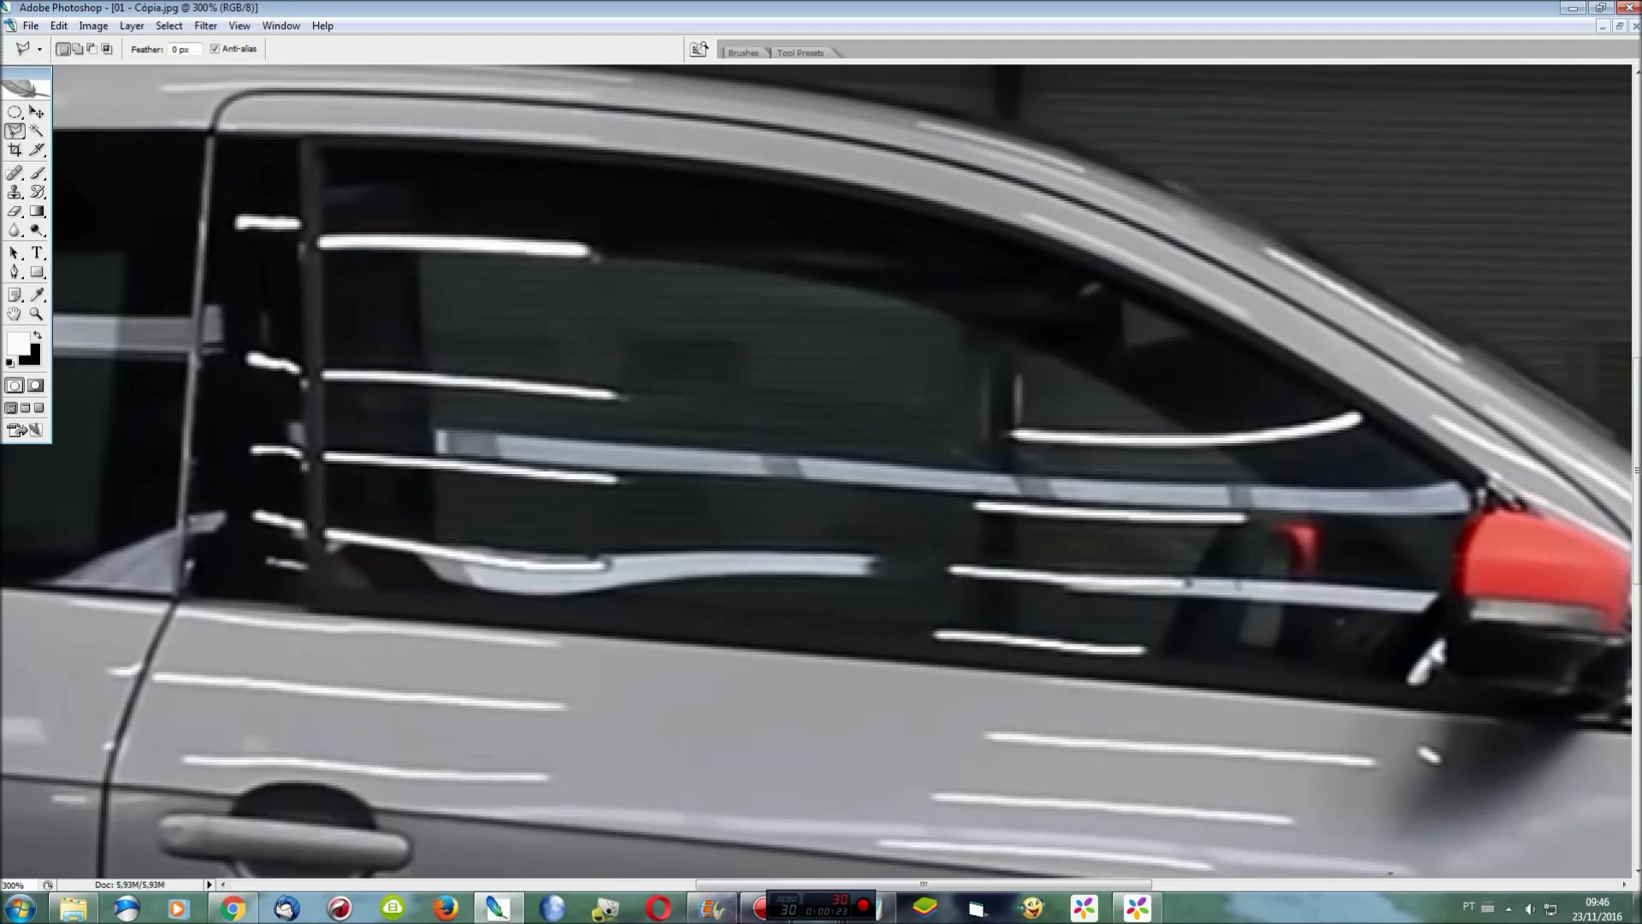
pyautogui.hscroll(5, 821, 479)
pyautogui.hscroll(5, 821, 479)
pyautogui.scroll(-5, 1411, 657)
pyautogui.scroll(-5, 1411, 657)
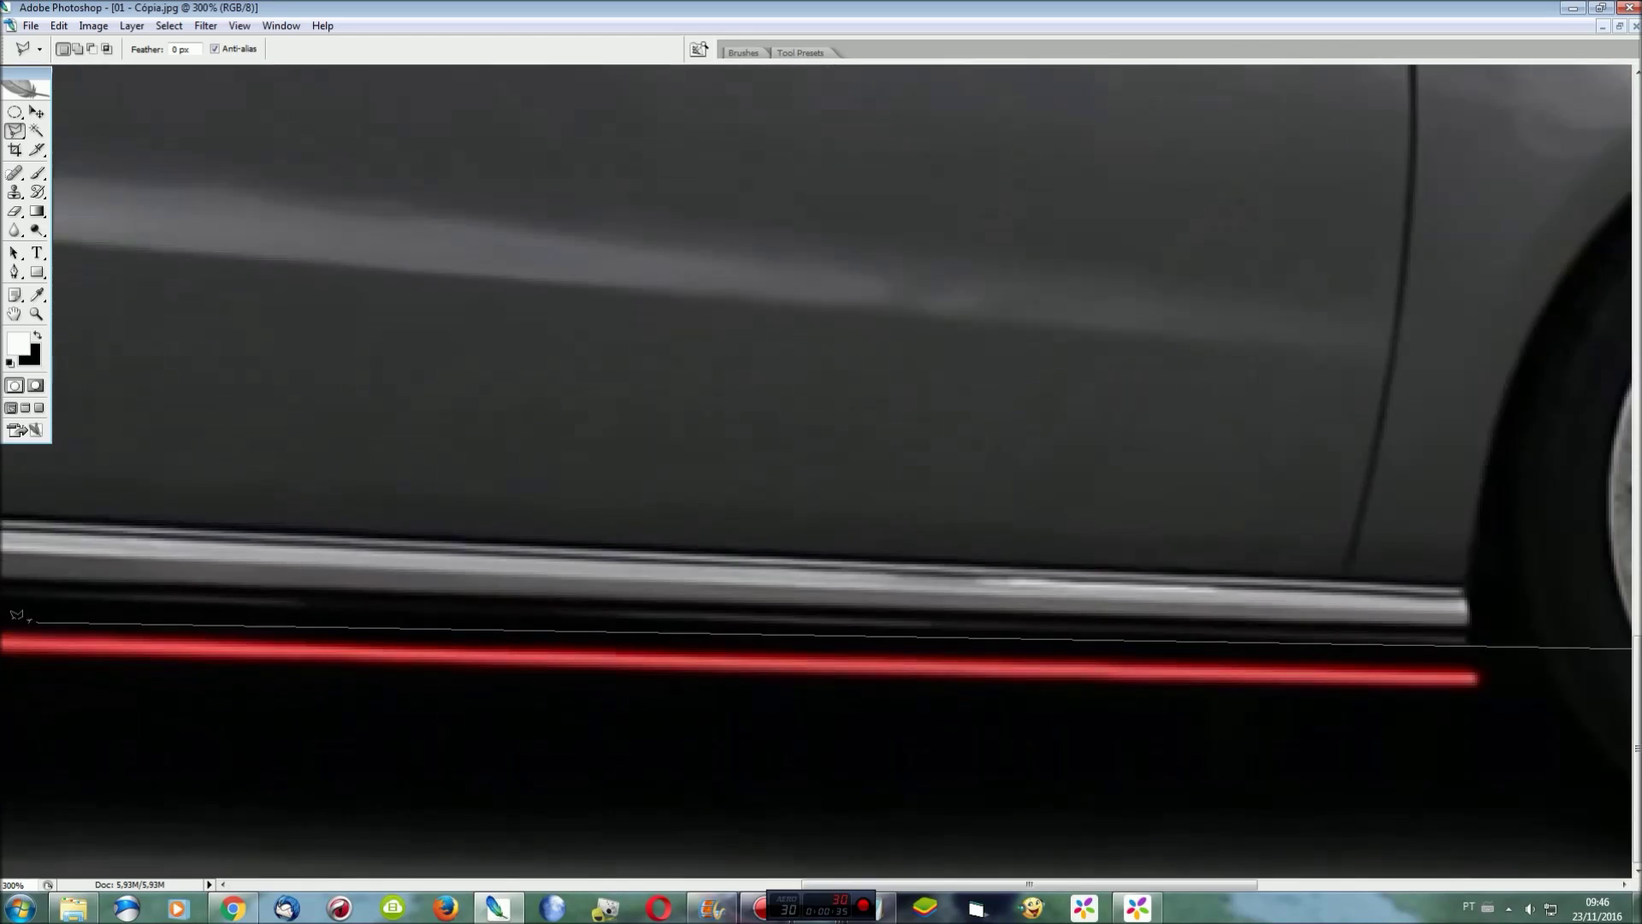
pyautogui.hscroll(10, 804, 616)
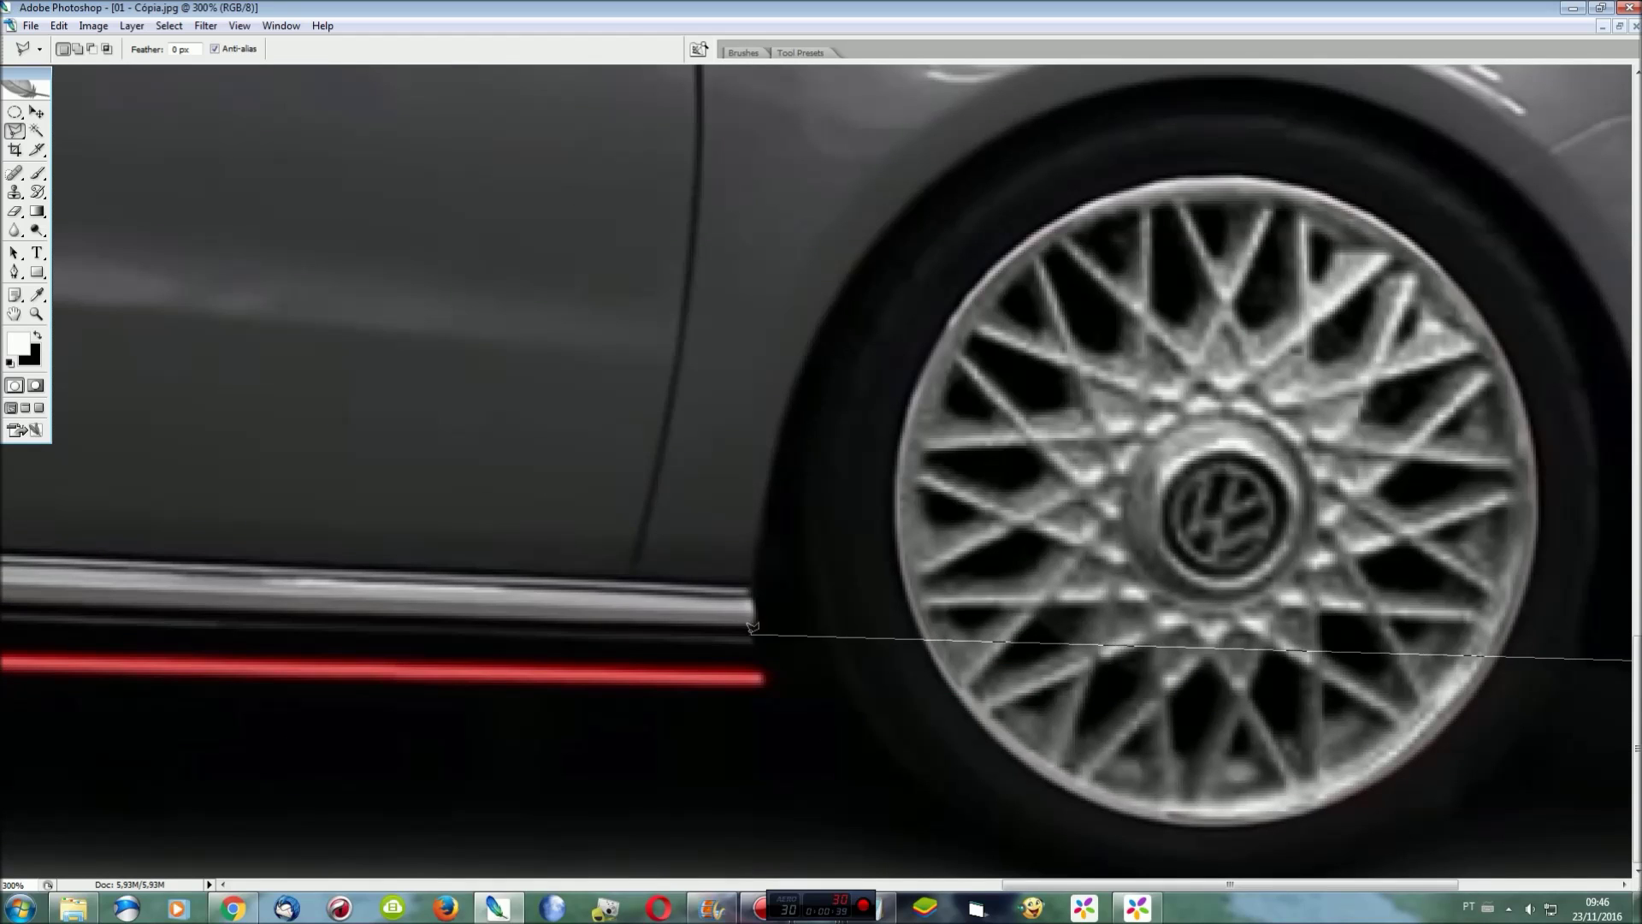
pyautogui.hscroll(-10, 257, 603)
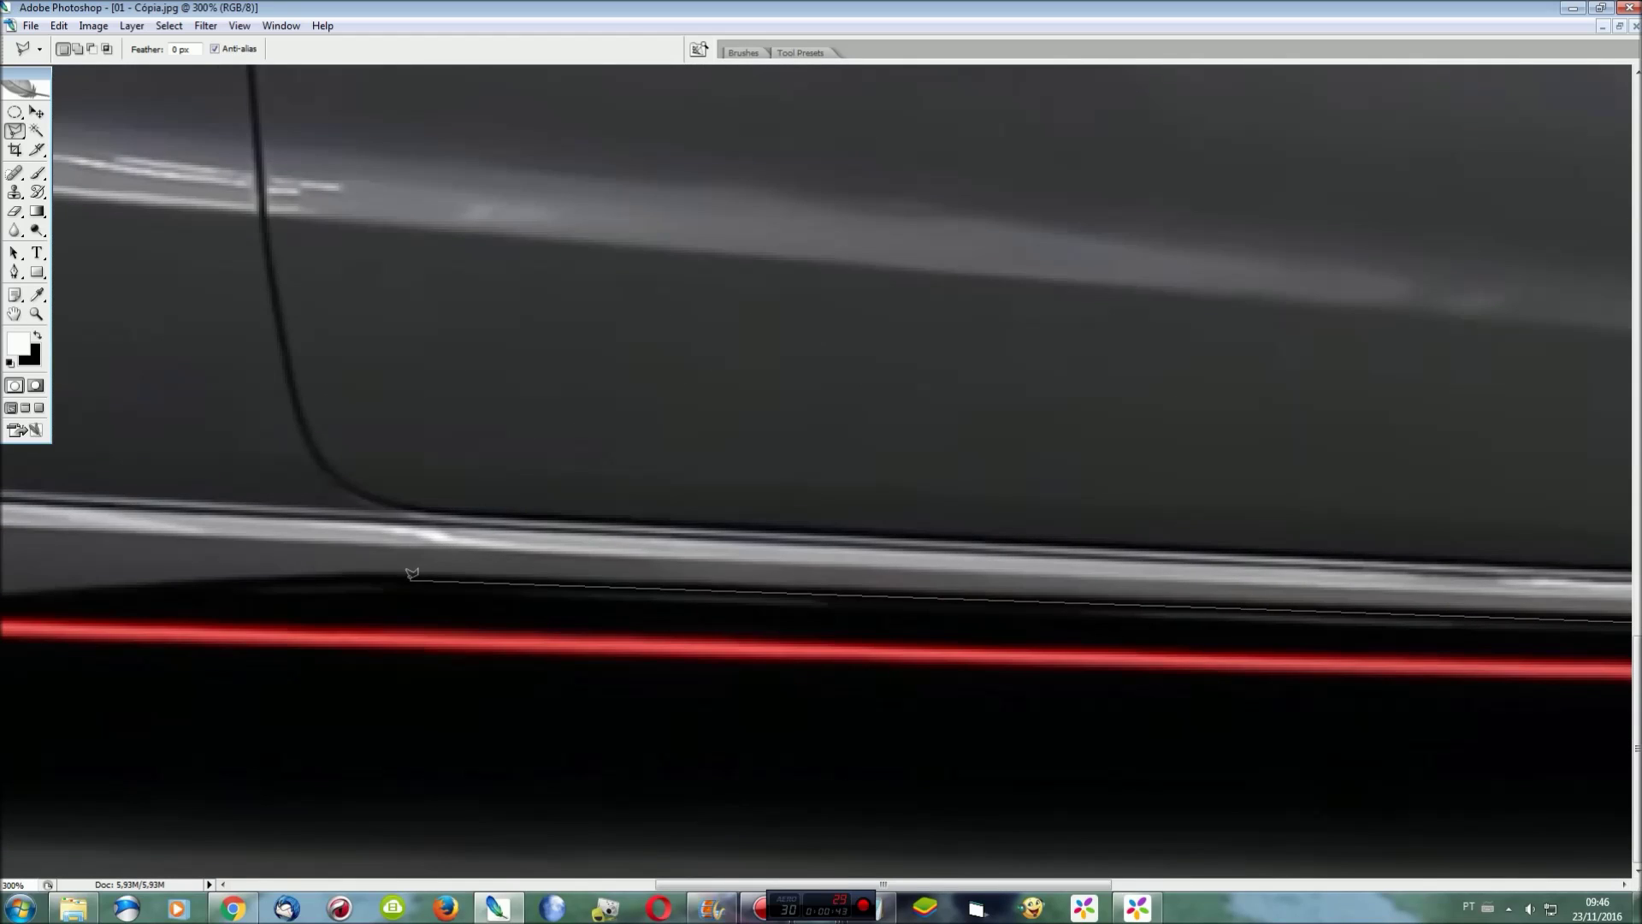
pyautogui.hscroll(-5, 284, 575)
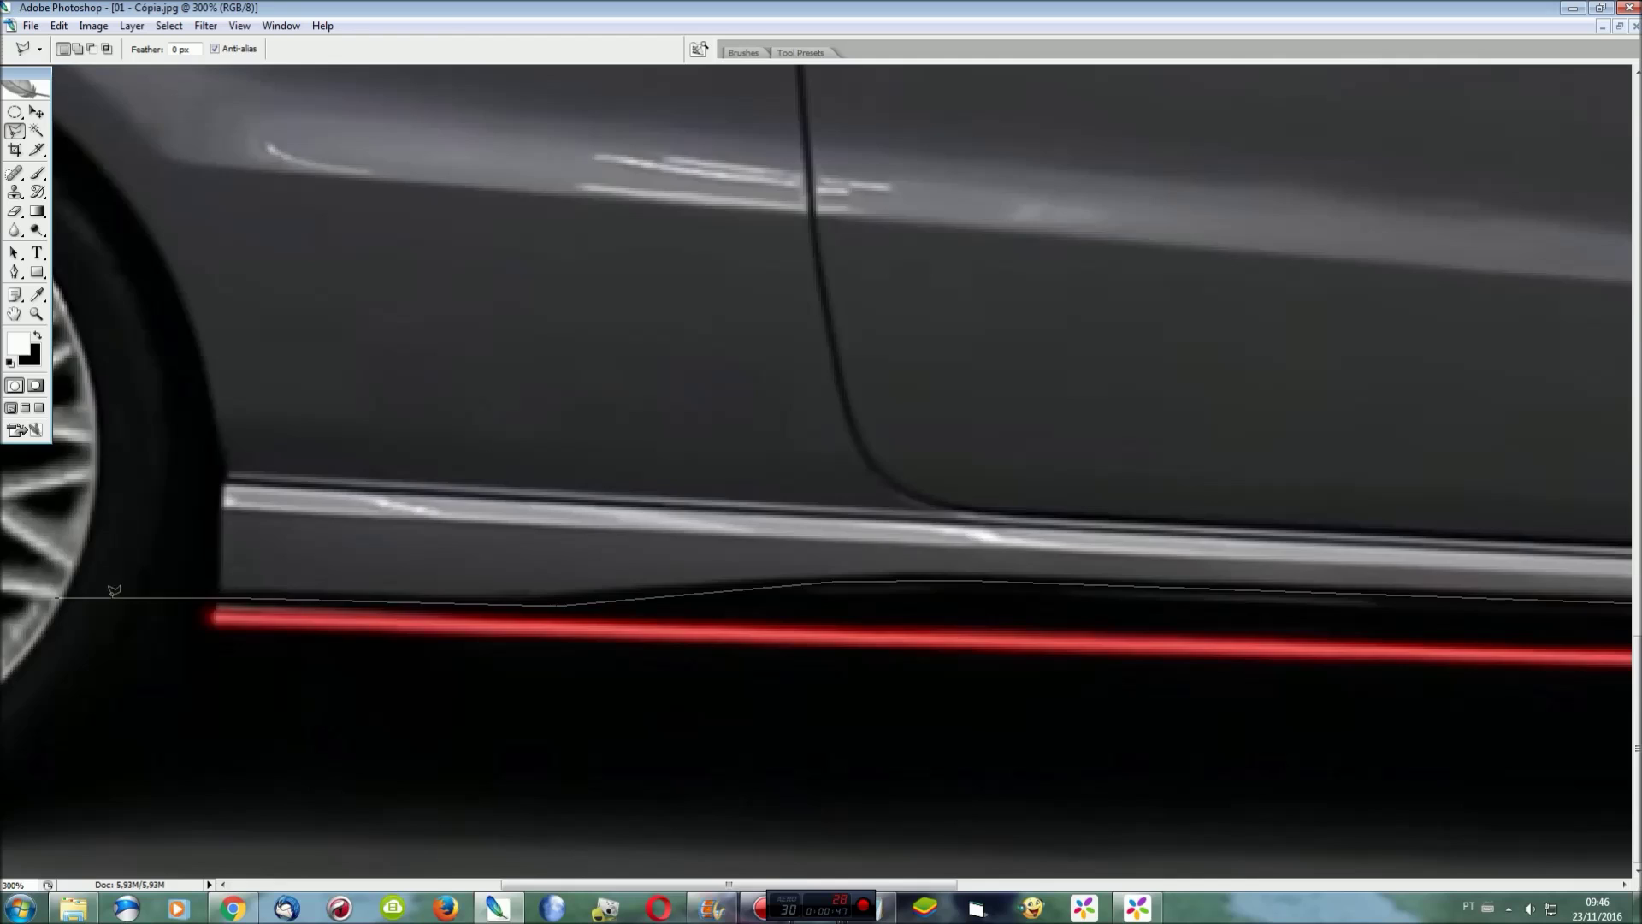
pyautogui.hscroll(-5, 349, 525)
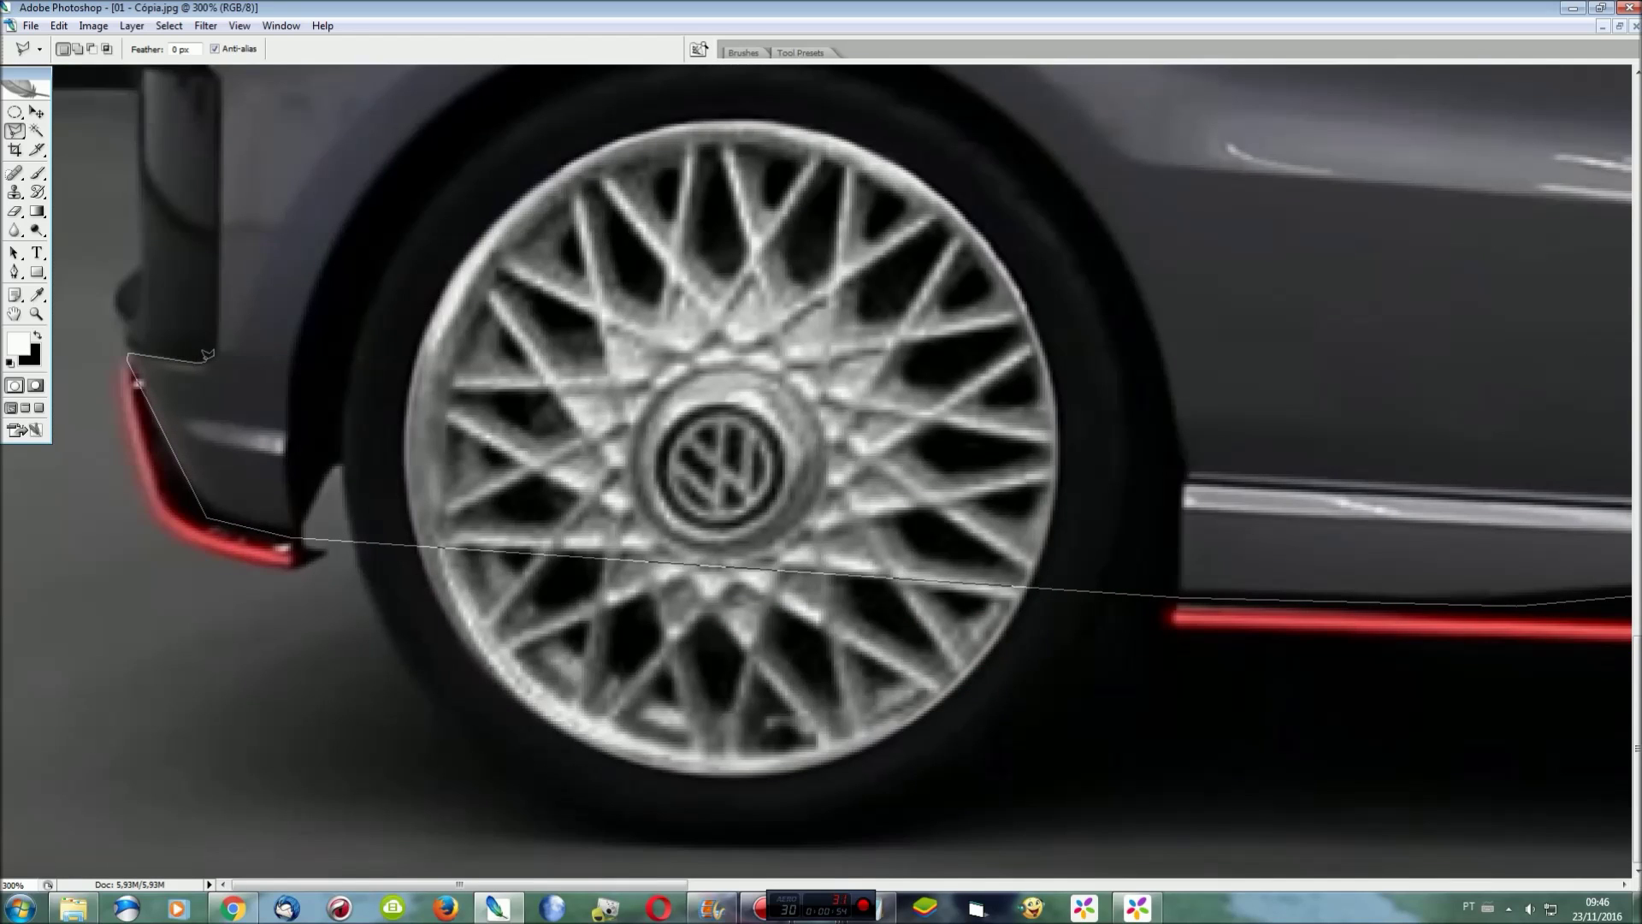
pyautogui.scroll(5, 224, 342)
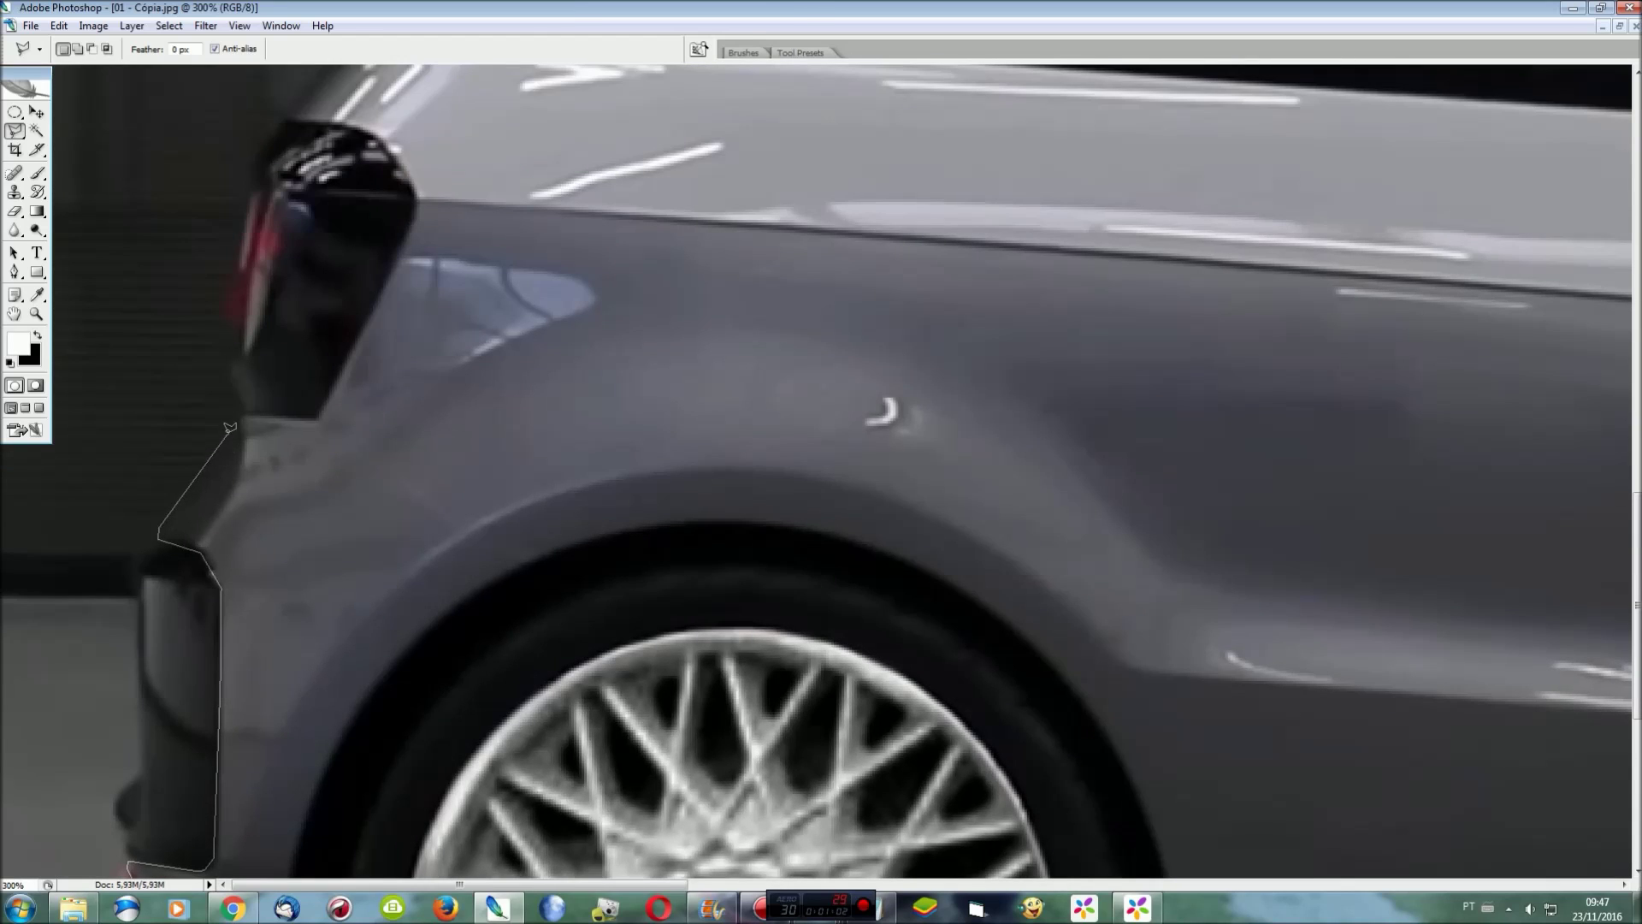
pyautogui.click(316, 414)
# Trace the outline up the rear and along the roofline to where it curves down
pyautogui.moveTo(290, 74); pyautogui.dragTo(304, 556)
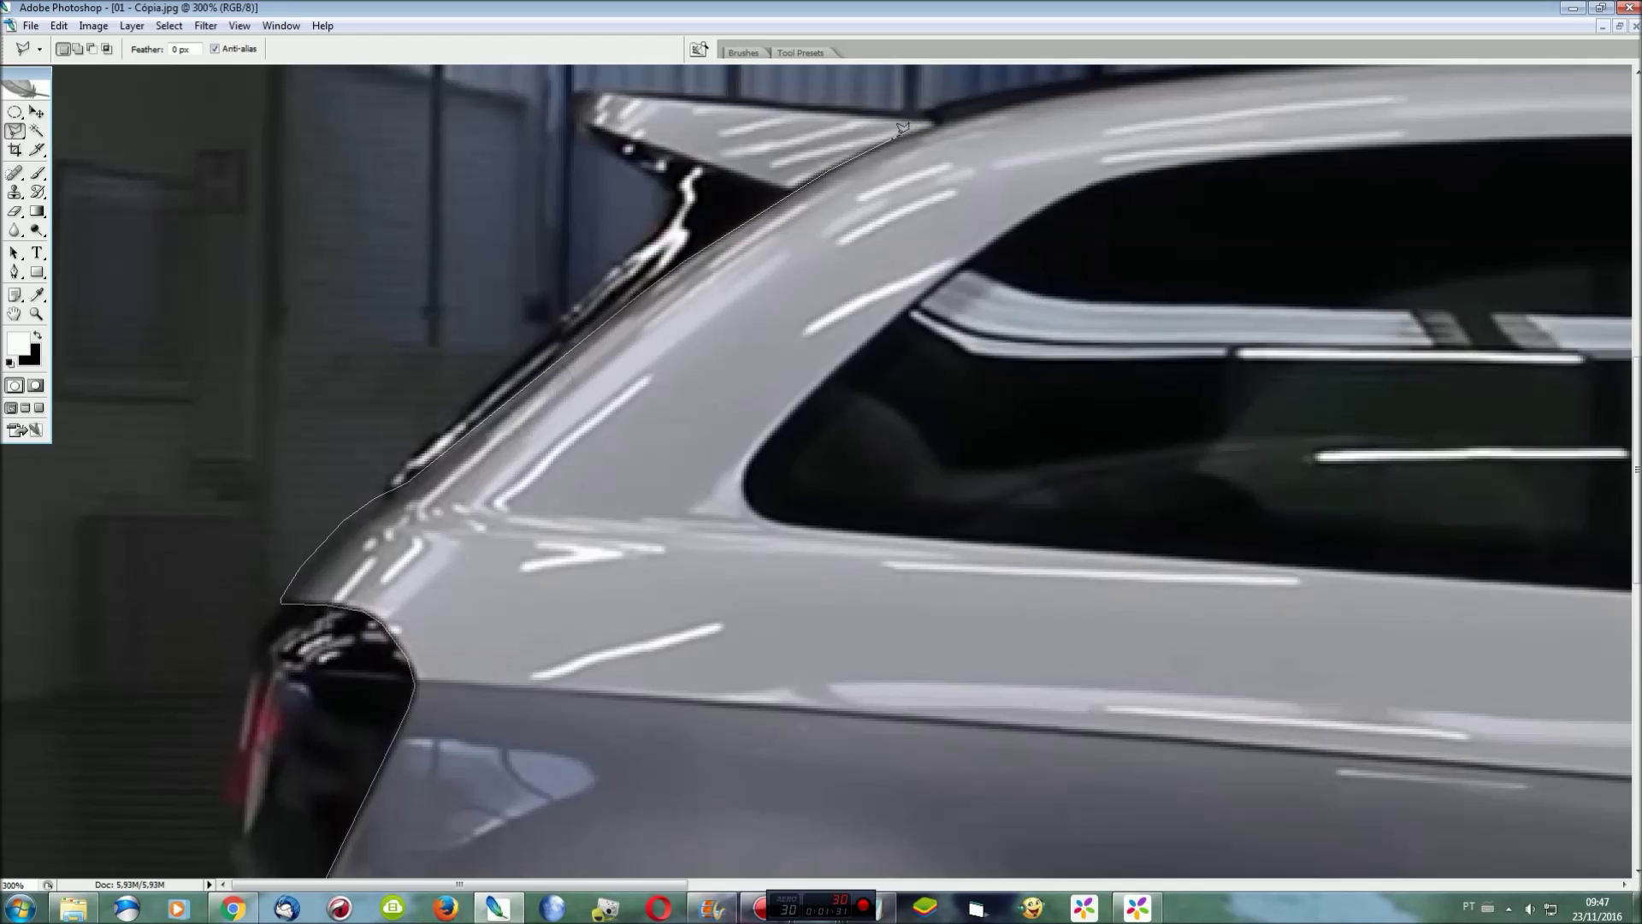
pyautogui.moveTo(969, 108); pyautogui.dragTo(1017, 549)
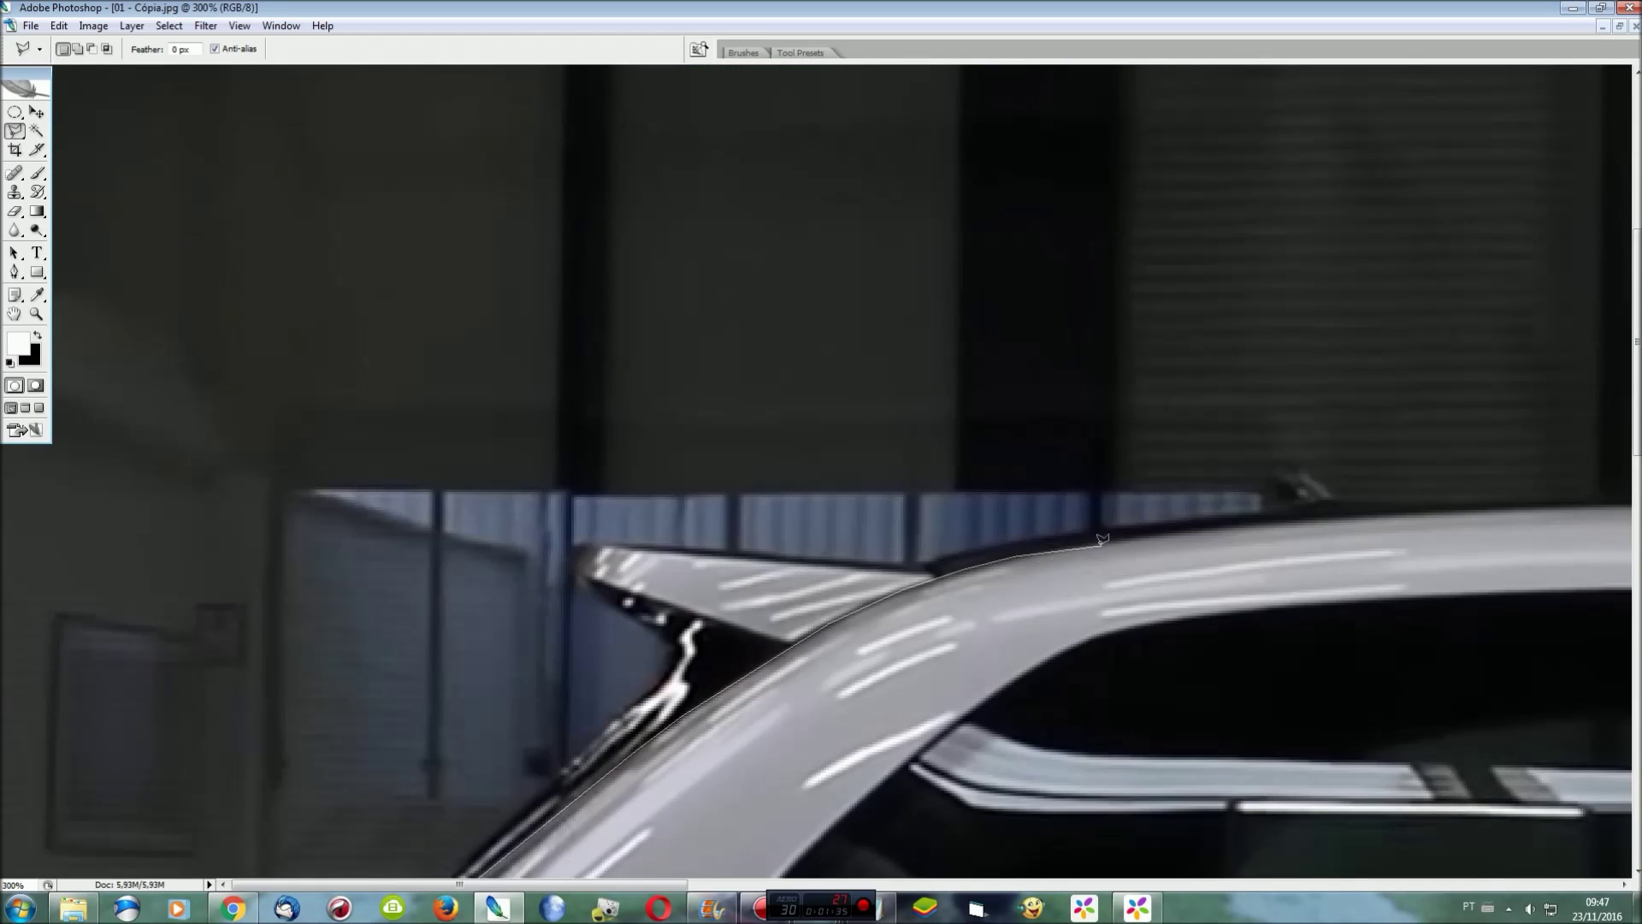
pyautogui.hscroll(5, 1191, 528)
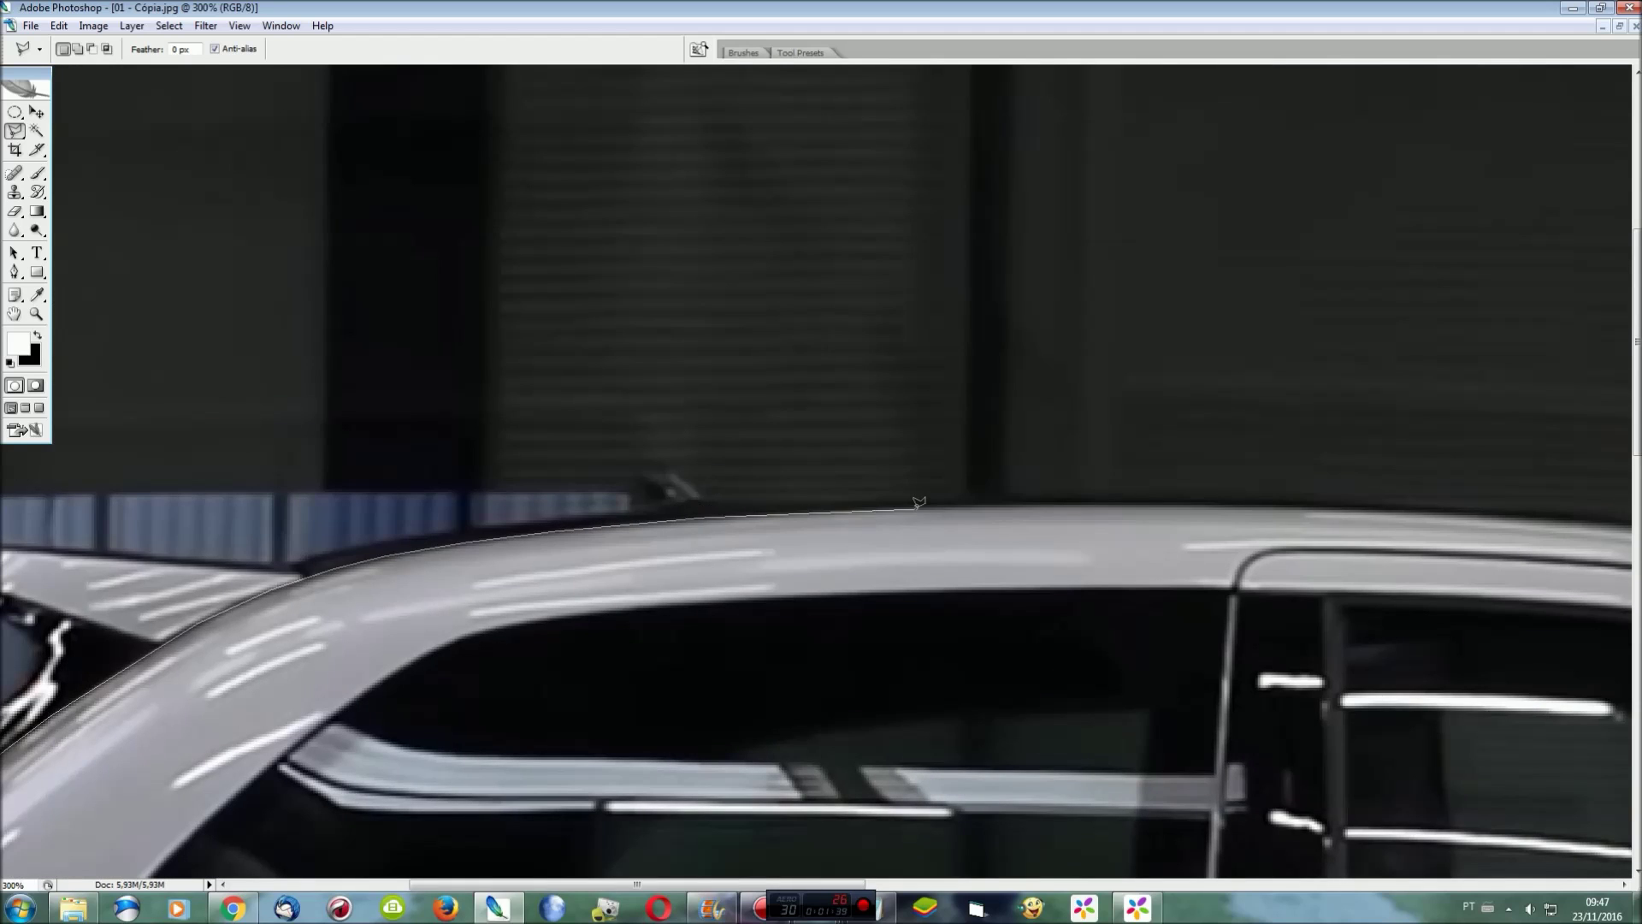
pyautogui.click(1122, 506)
pyautogui.hscroll(7, 1121, 506)
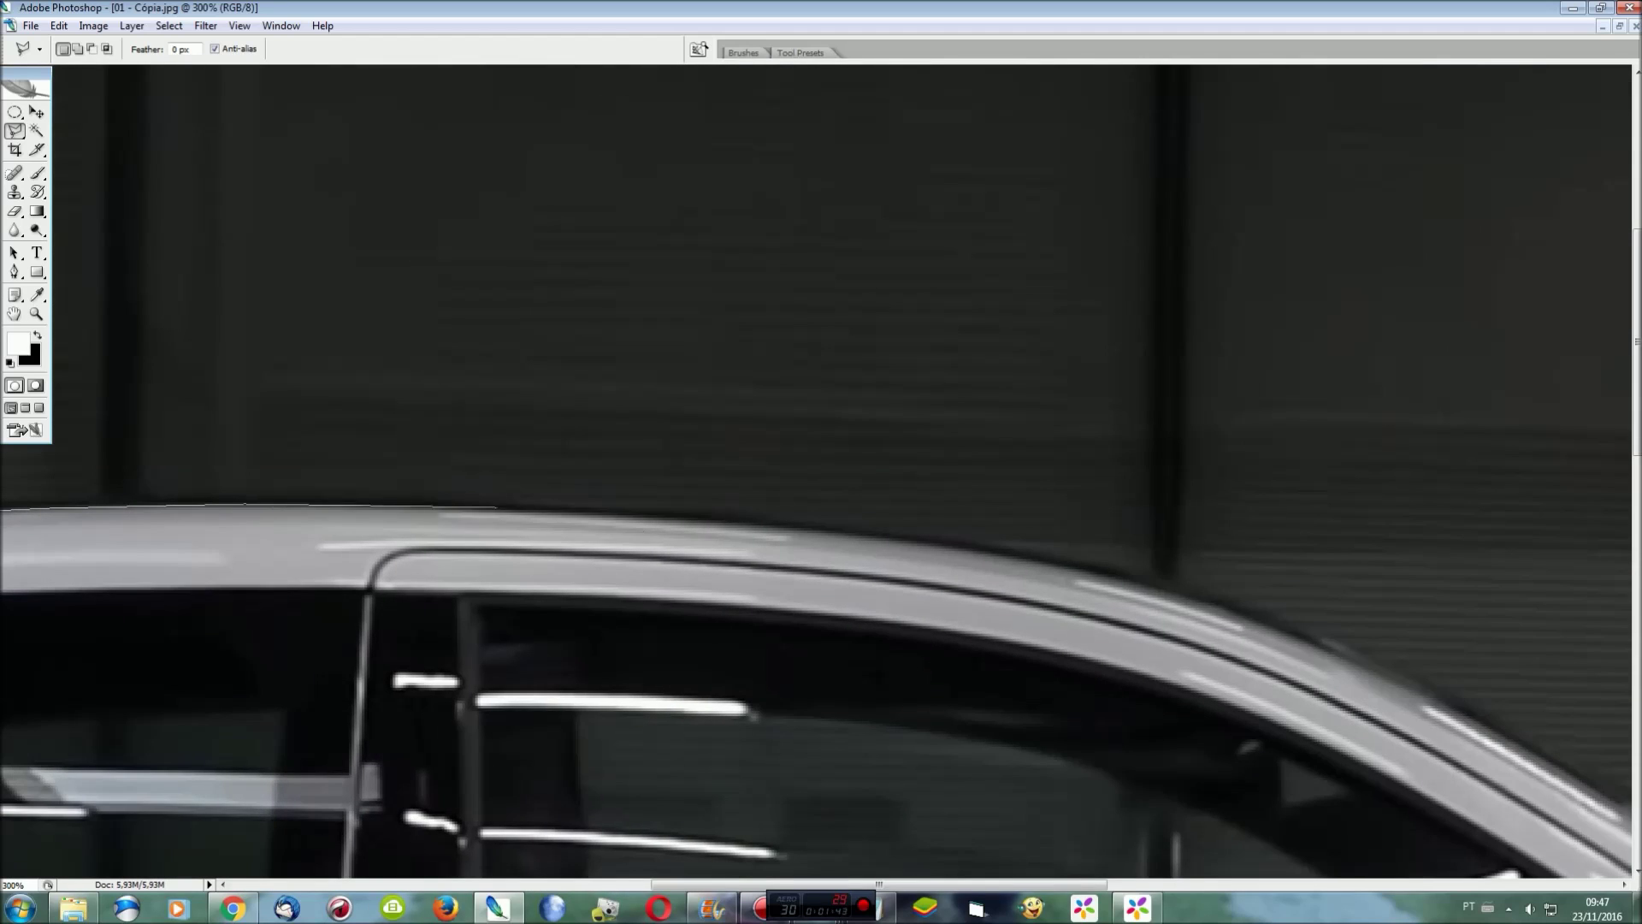
pyautogui.click(682, 515)
pyautogui.click(817, 526)
pyautogui.click(1047, 557)
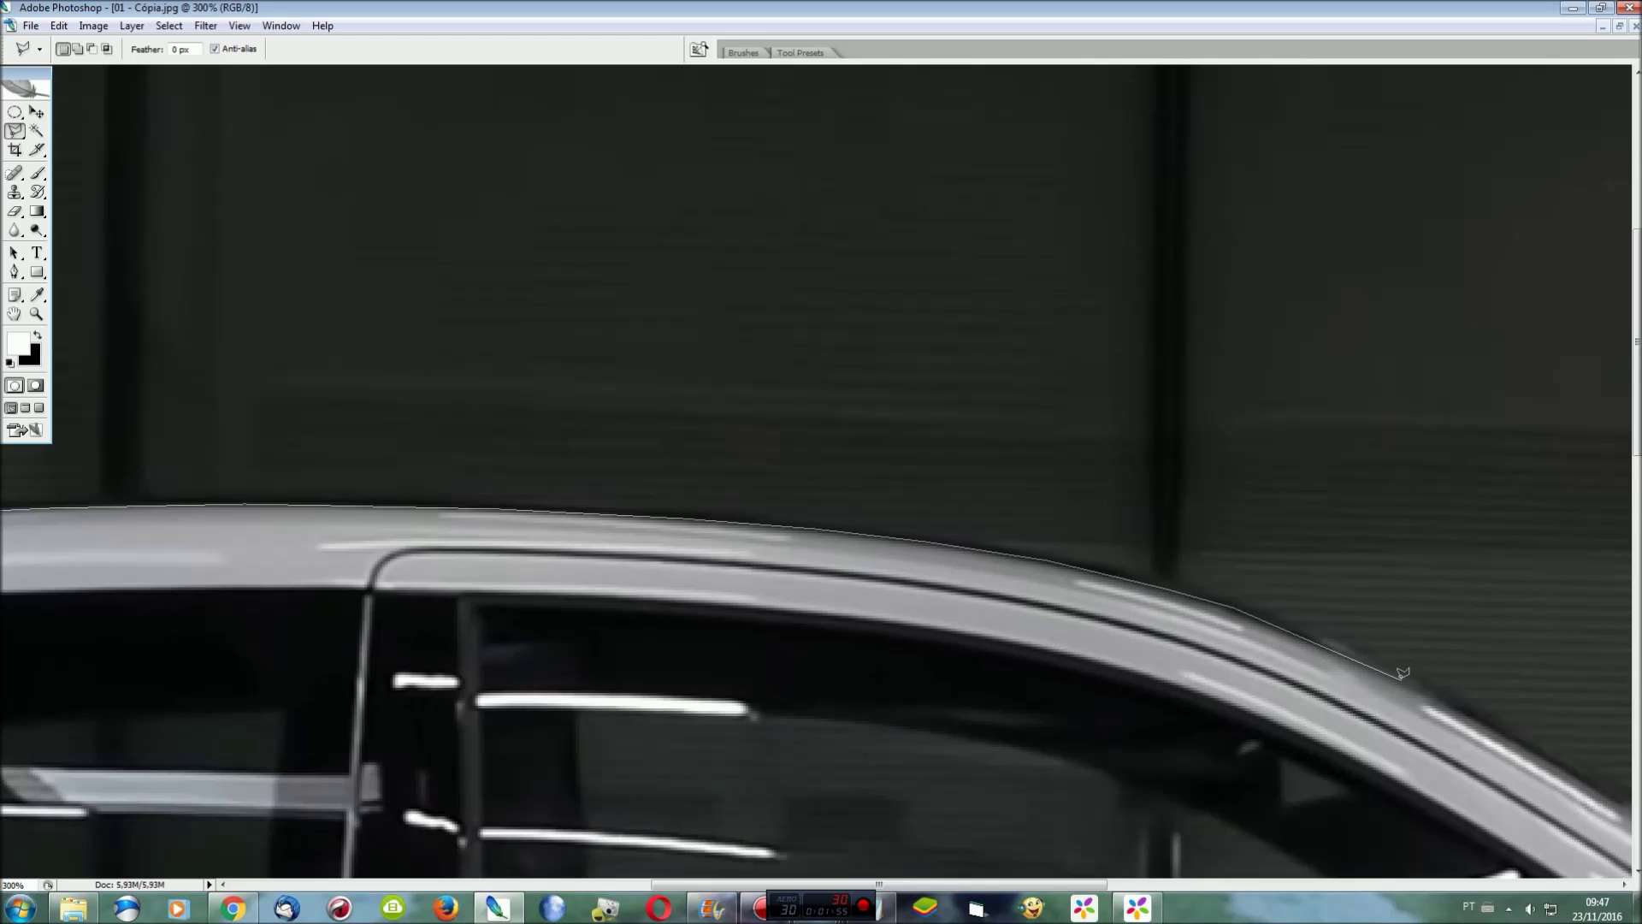
# Trace the windscreen base, bonnet and headlight, then close the body selection at the front bumper
pyautogui.moveTo(1403, 673); pyautogui.dragTo(941, 509)
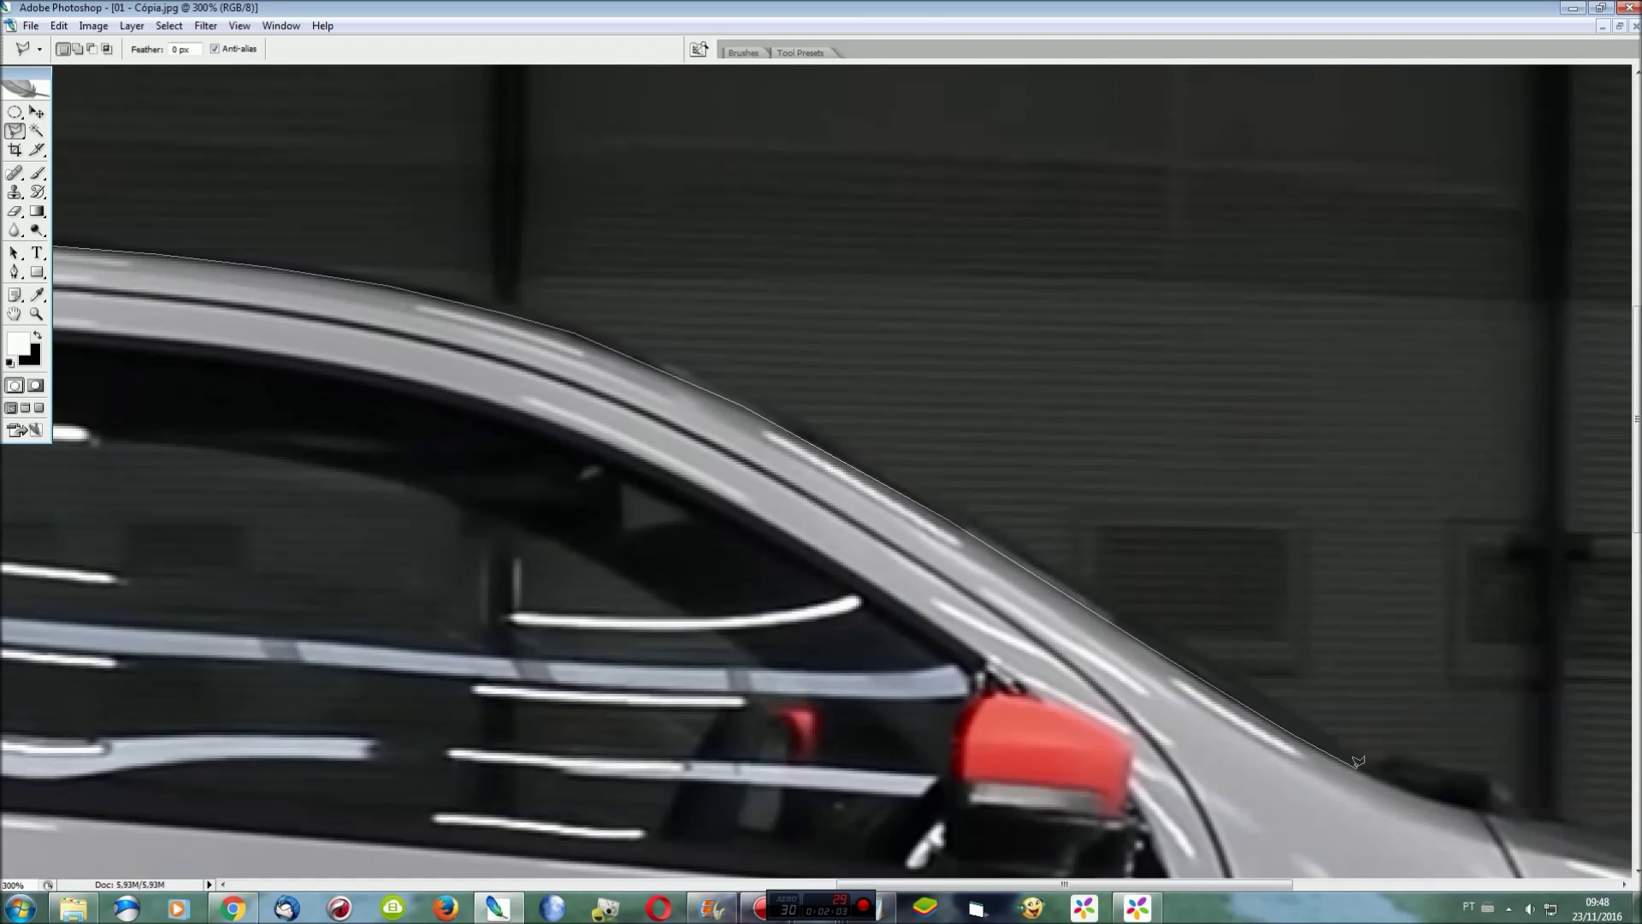
pyautogui.moveTo(1481, 800); pyautogui.dragTo(1086, 460)
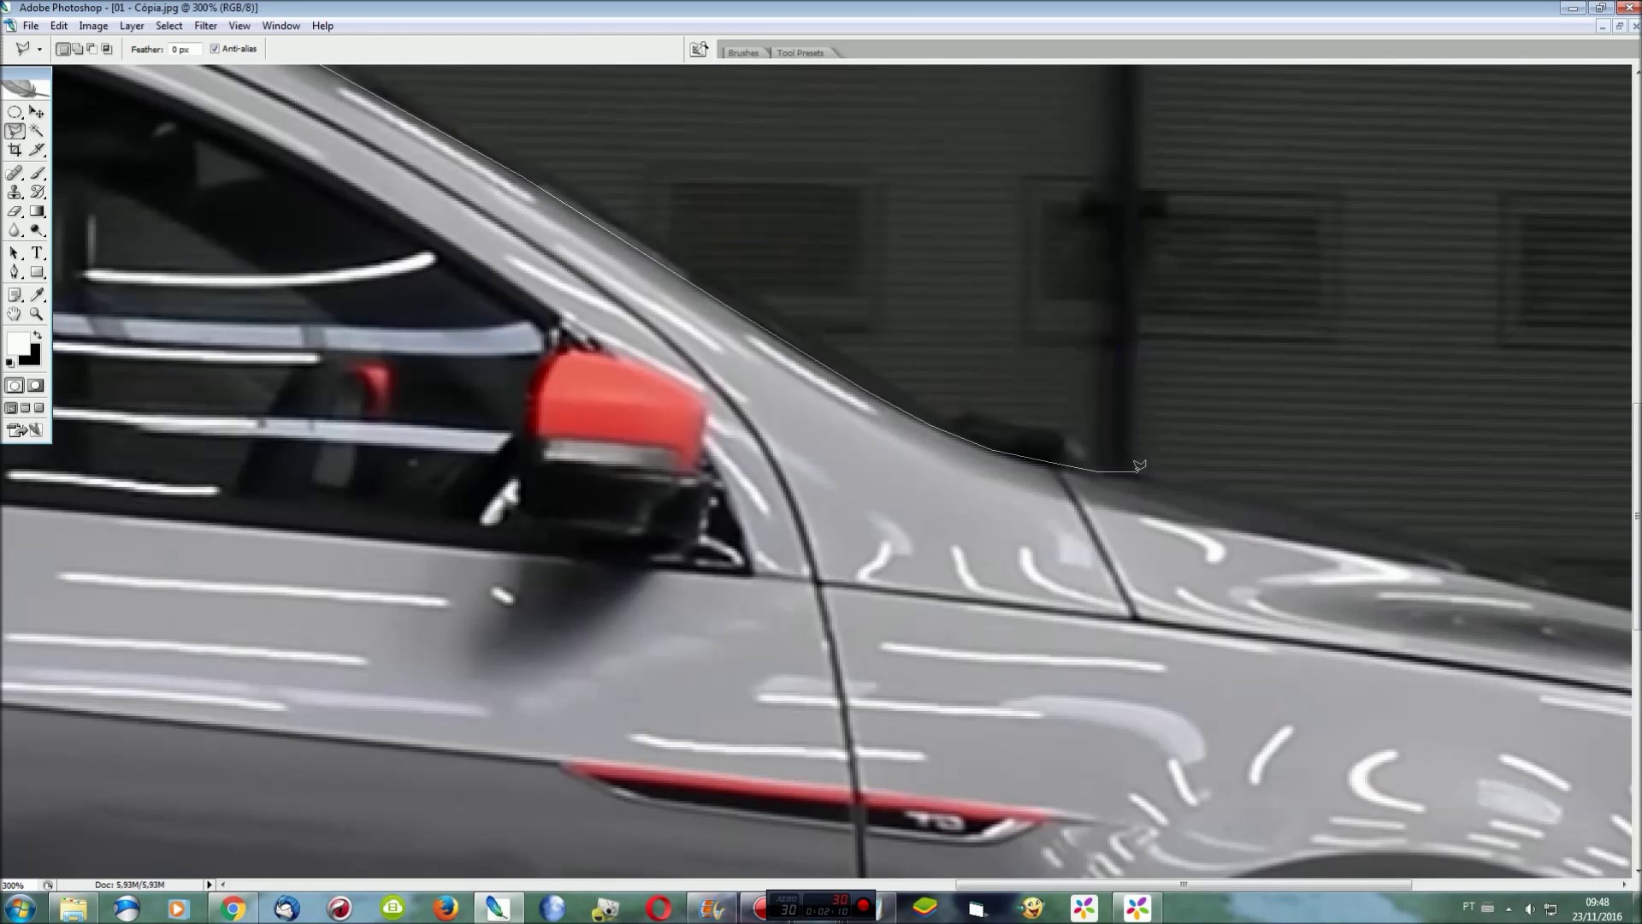
pyautogui.click(1136, 468)
pyautogui.hscroll(5, 1422, 524)
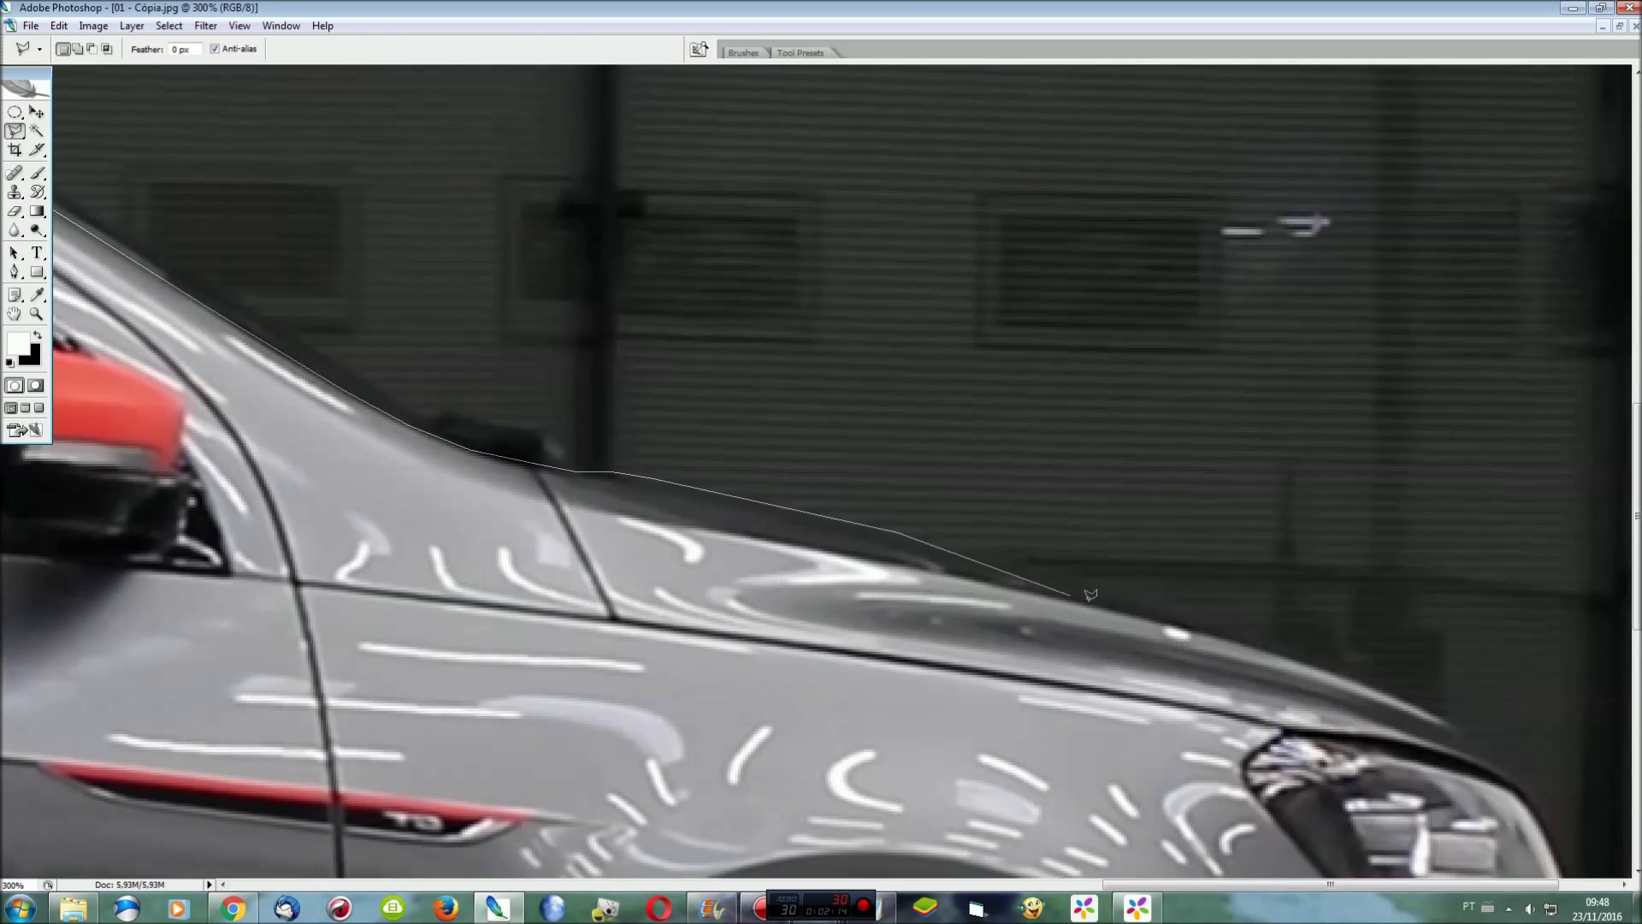
pyautogui.click(1092, 580)
pyautogui.click(1271, 635)
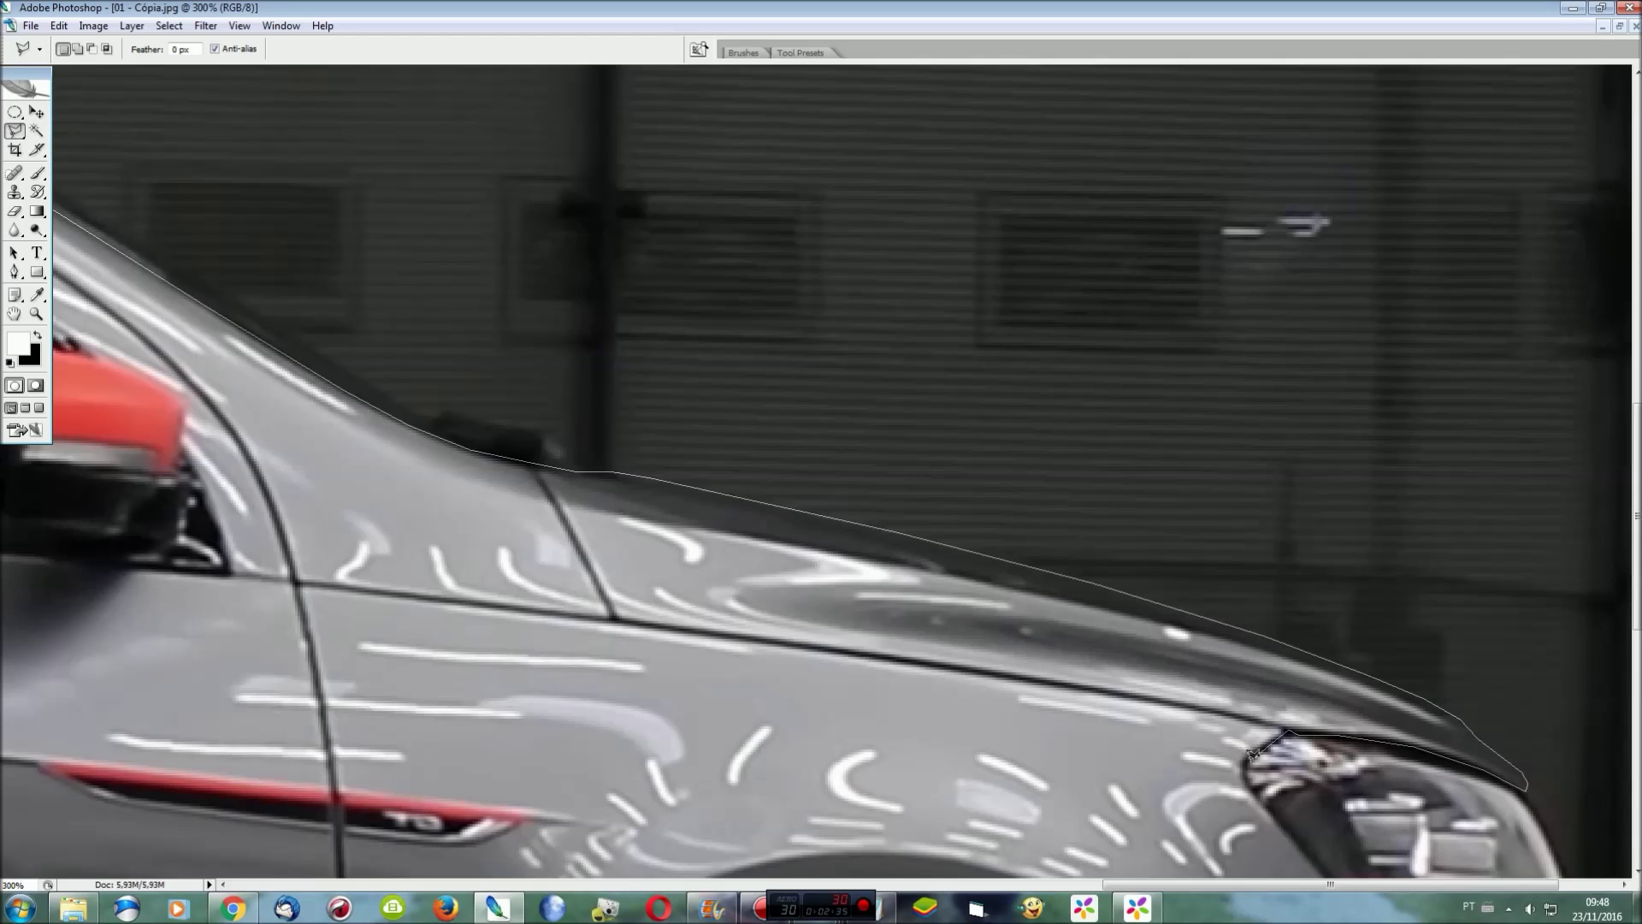
pyautogui.click(1249, 777)
pyautogui.scroll(-5, 1249, 776)
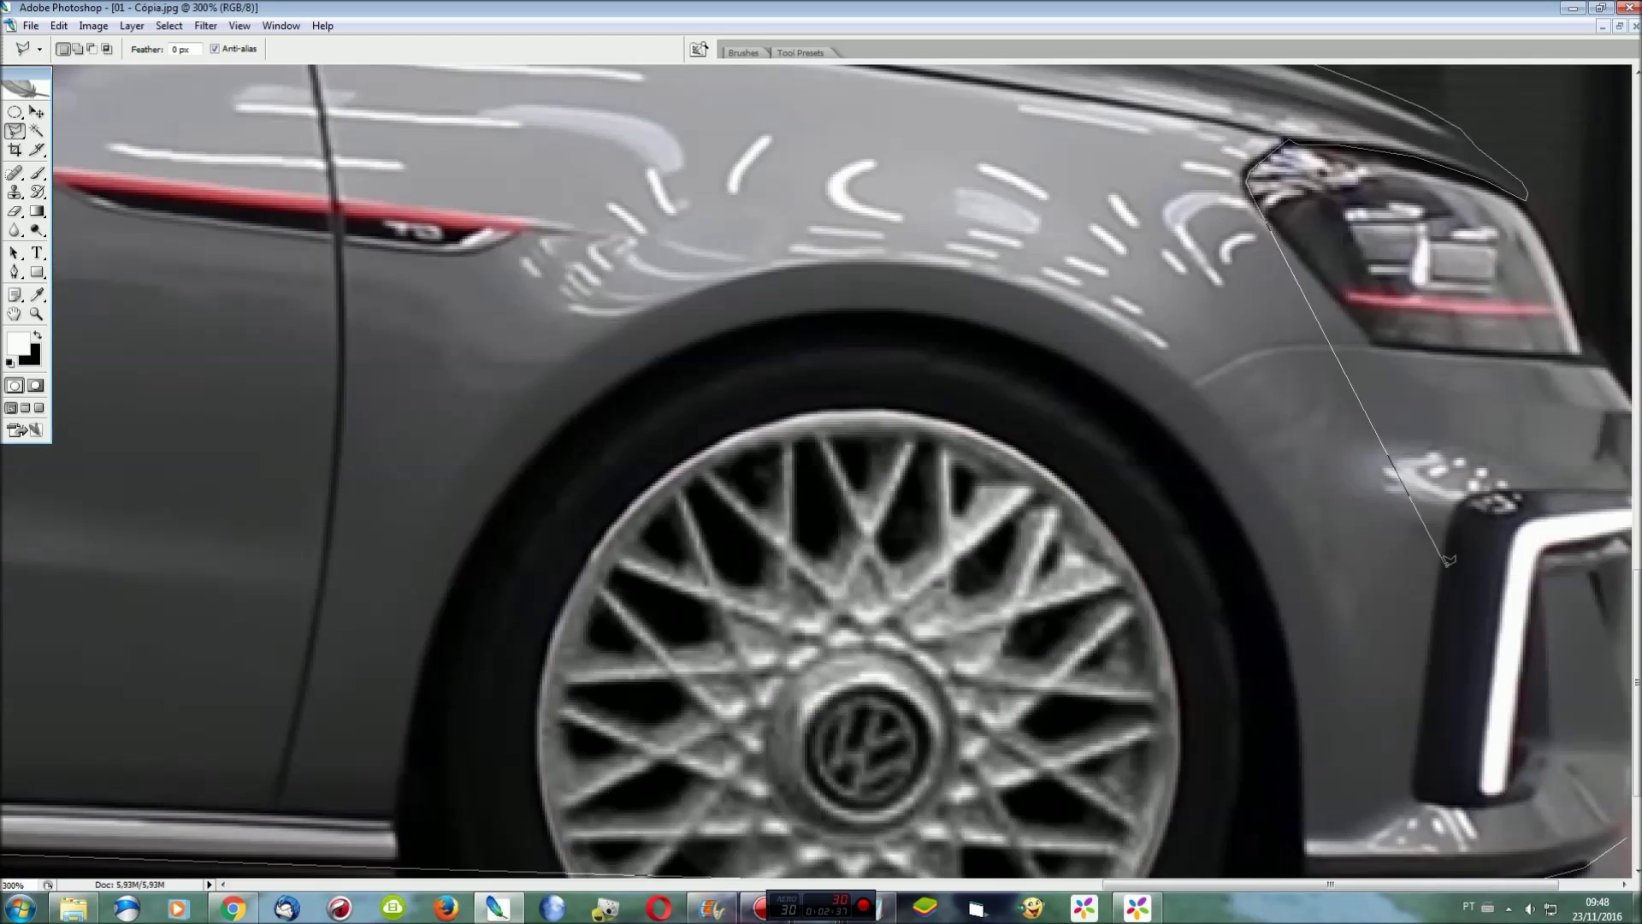
pyautogui.click(1374, 343)
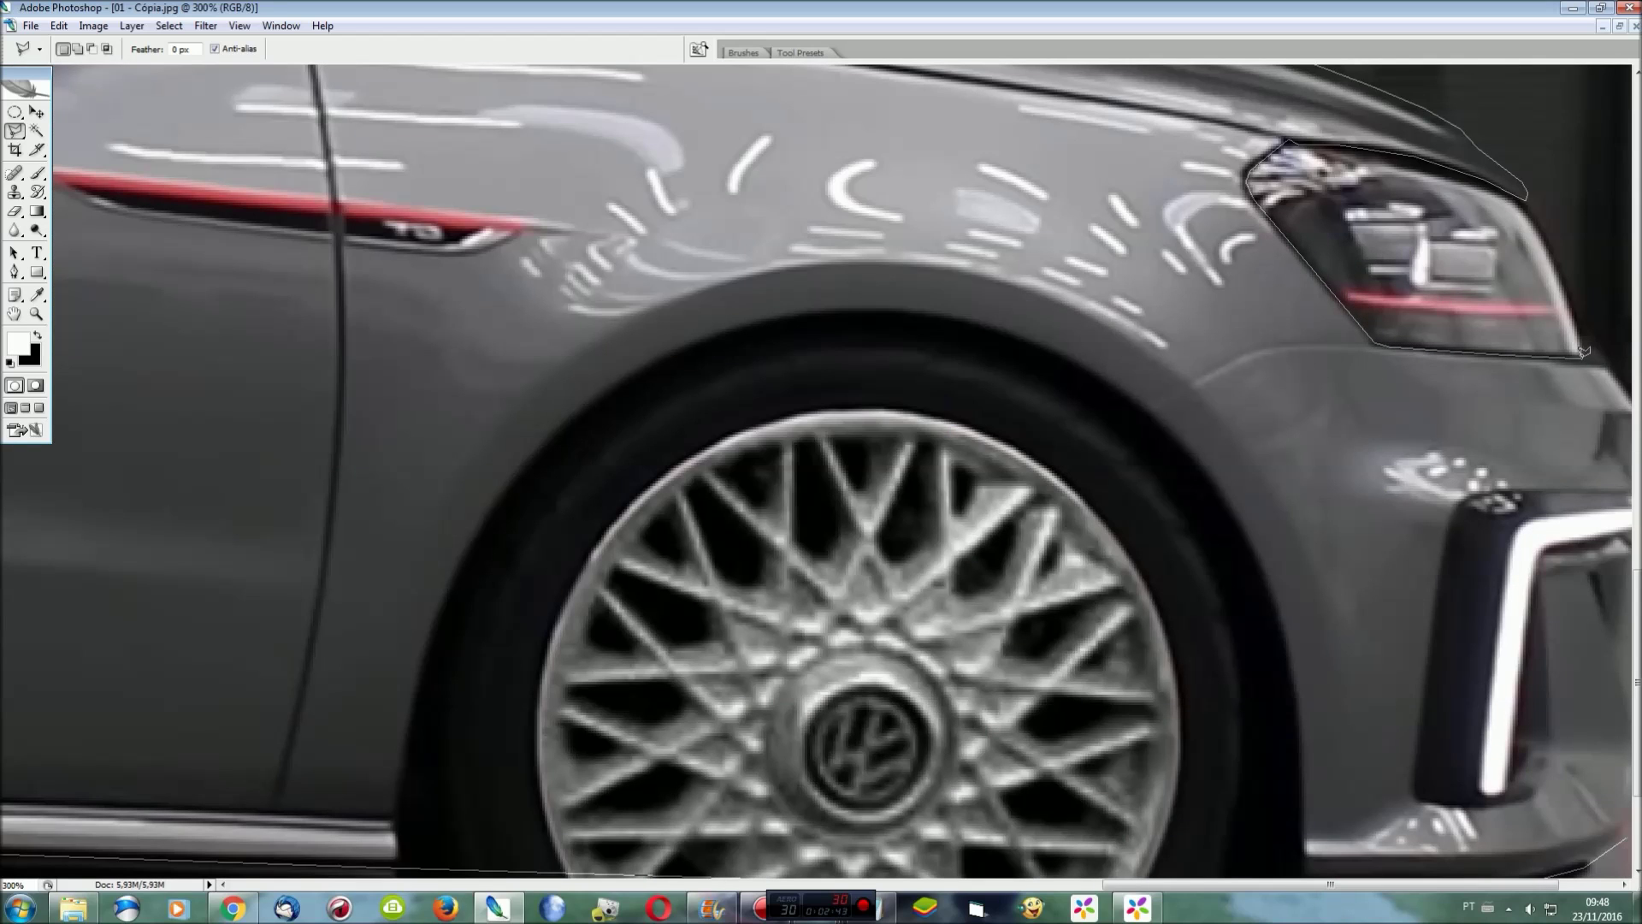
pyautogui.hscroll(5, 1589, 338)
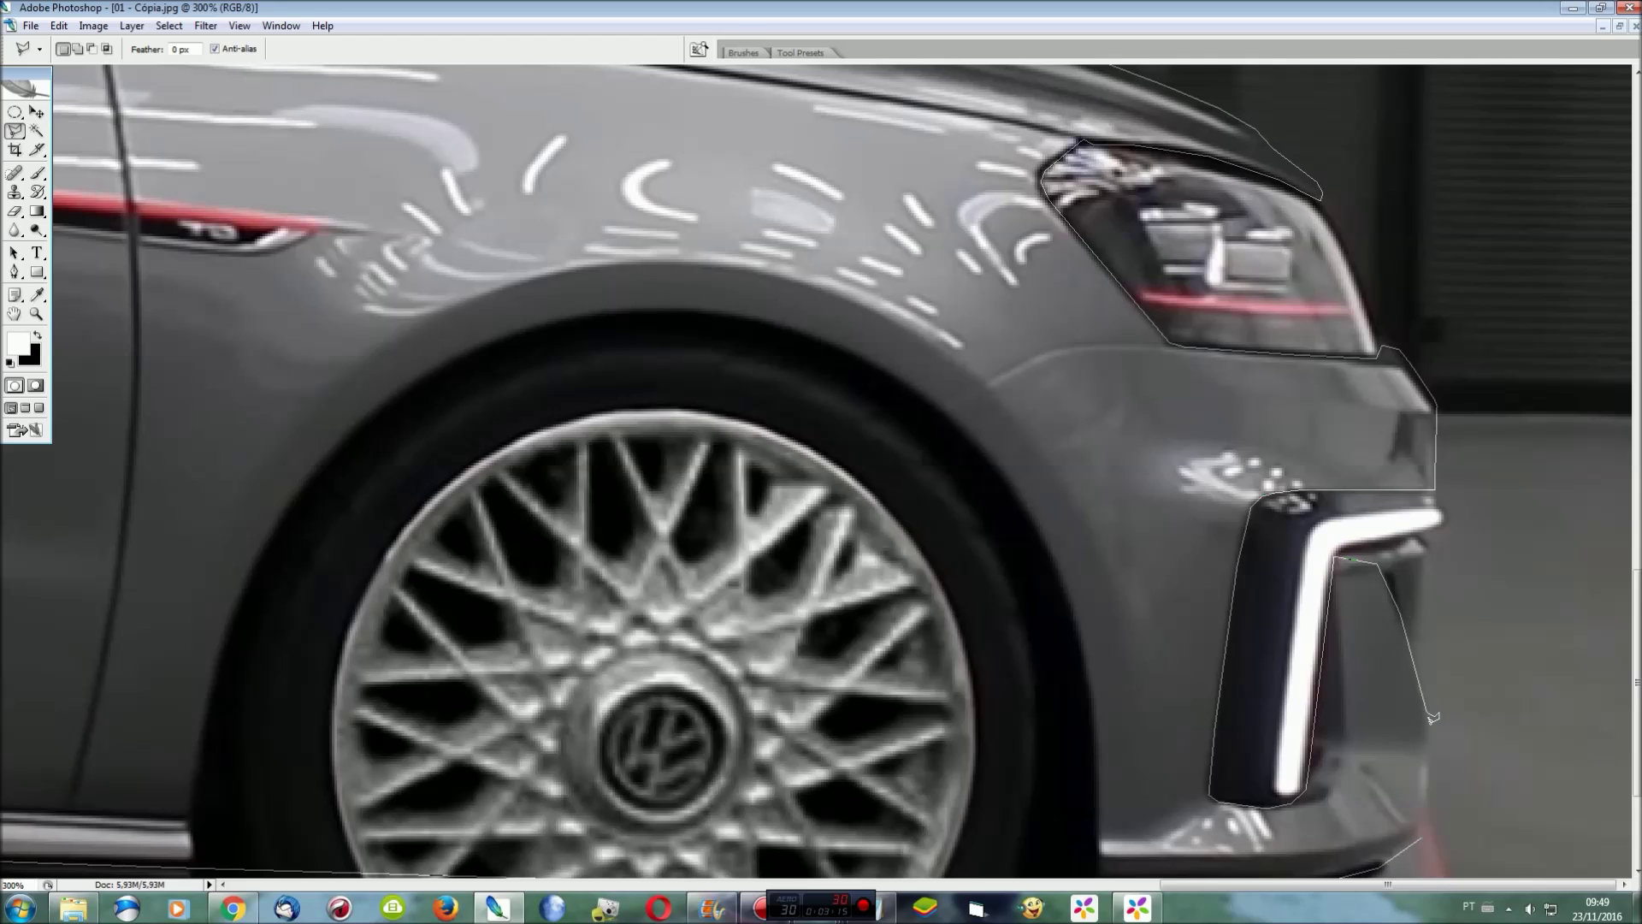
pyautogui.doubleClick(1424, 816)
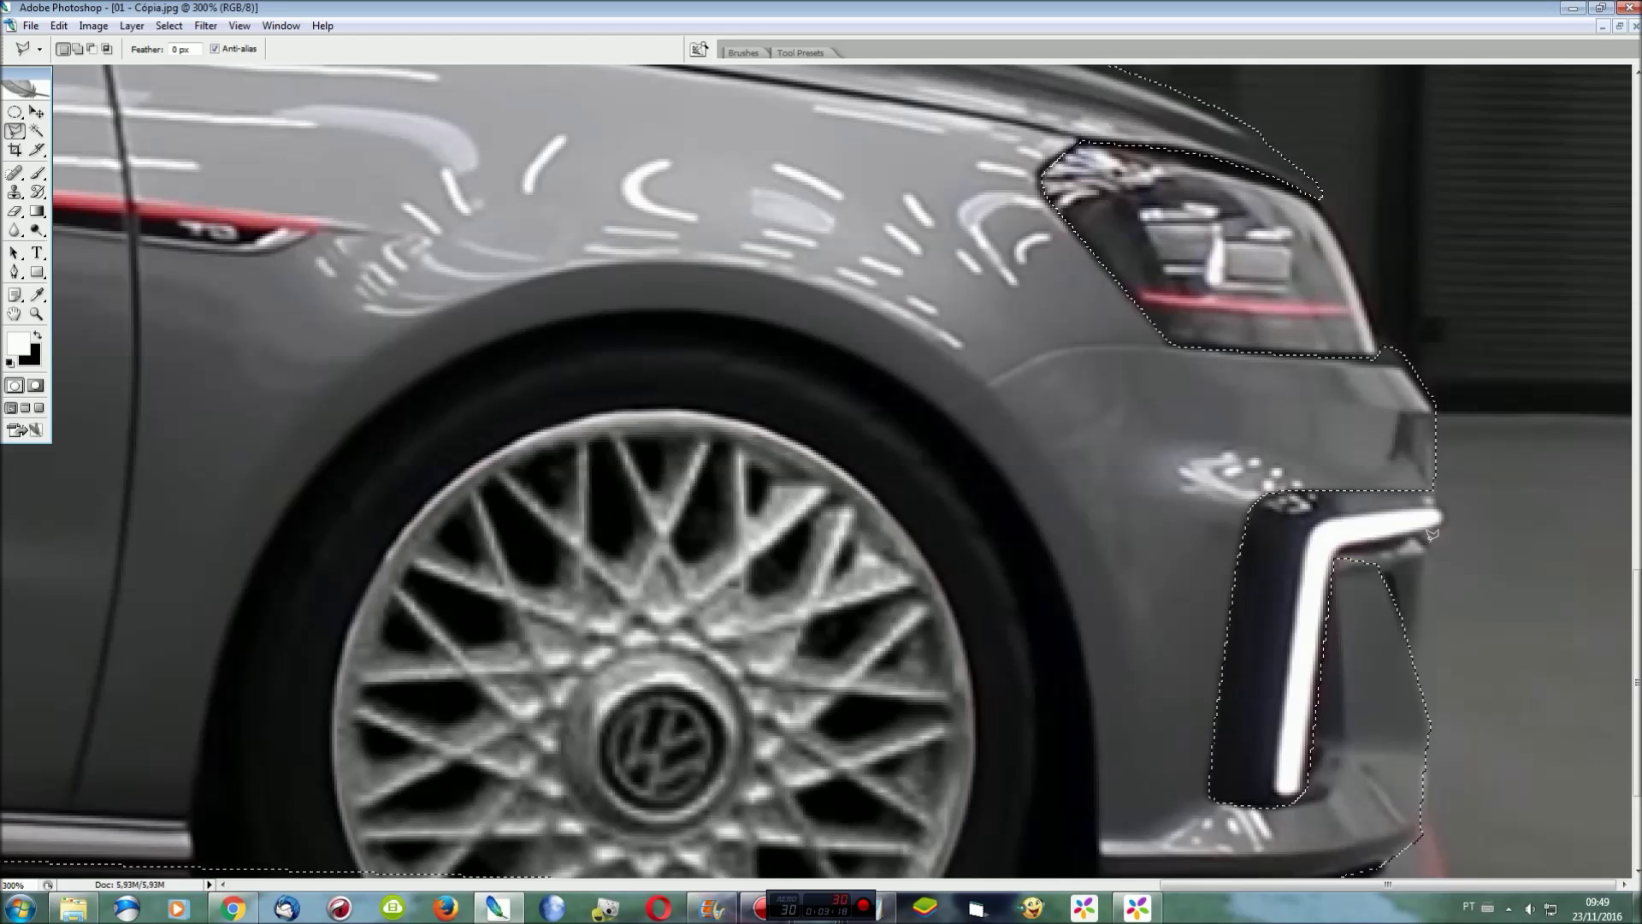
# Subtract the fog-light strip from the car selection
pyautogui.keyDown('alt'); pyautogui.click(1416, 563); pyautogui.keyUp('alt')
pyautogui.doubleClick(1394, 539)
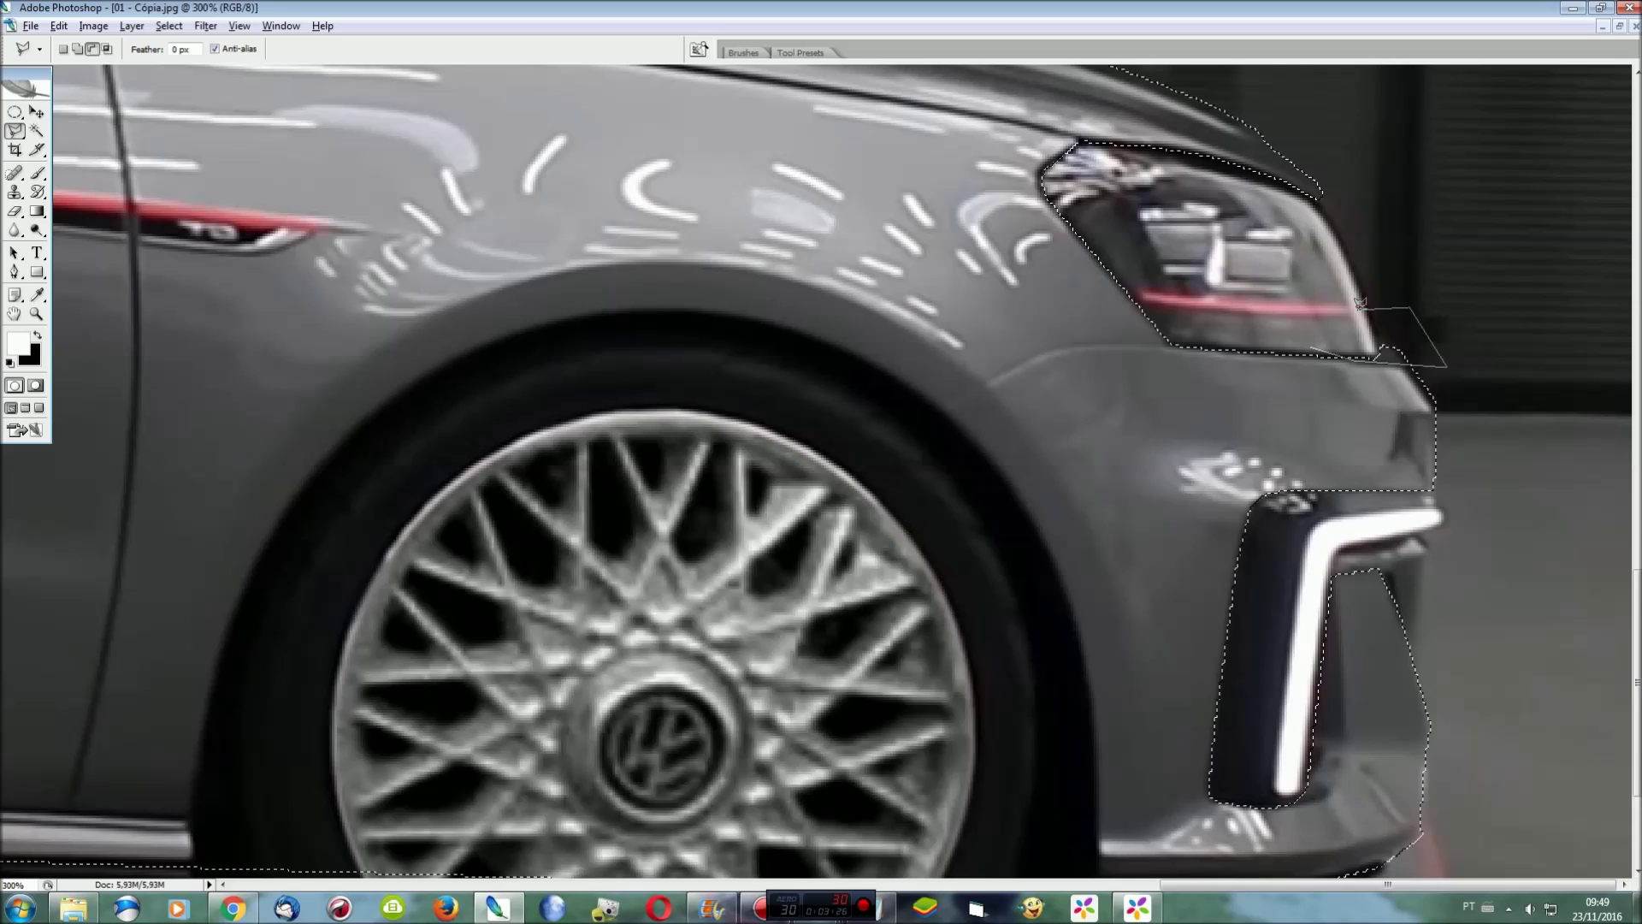
pyautogui.scroll(-2, 1080, 727)
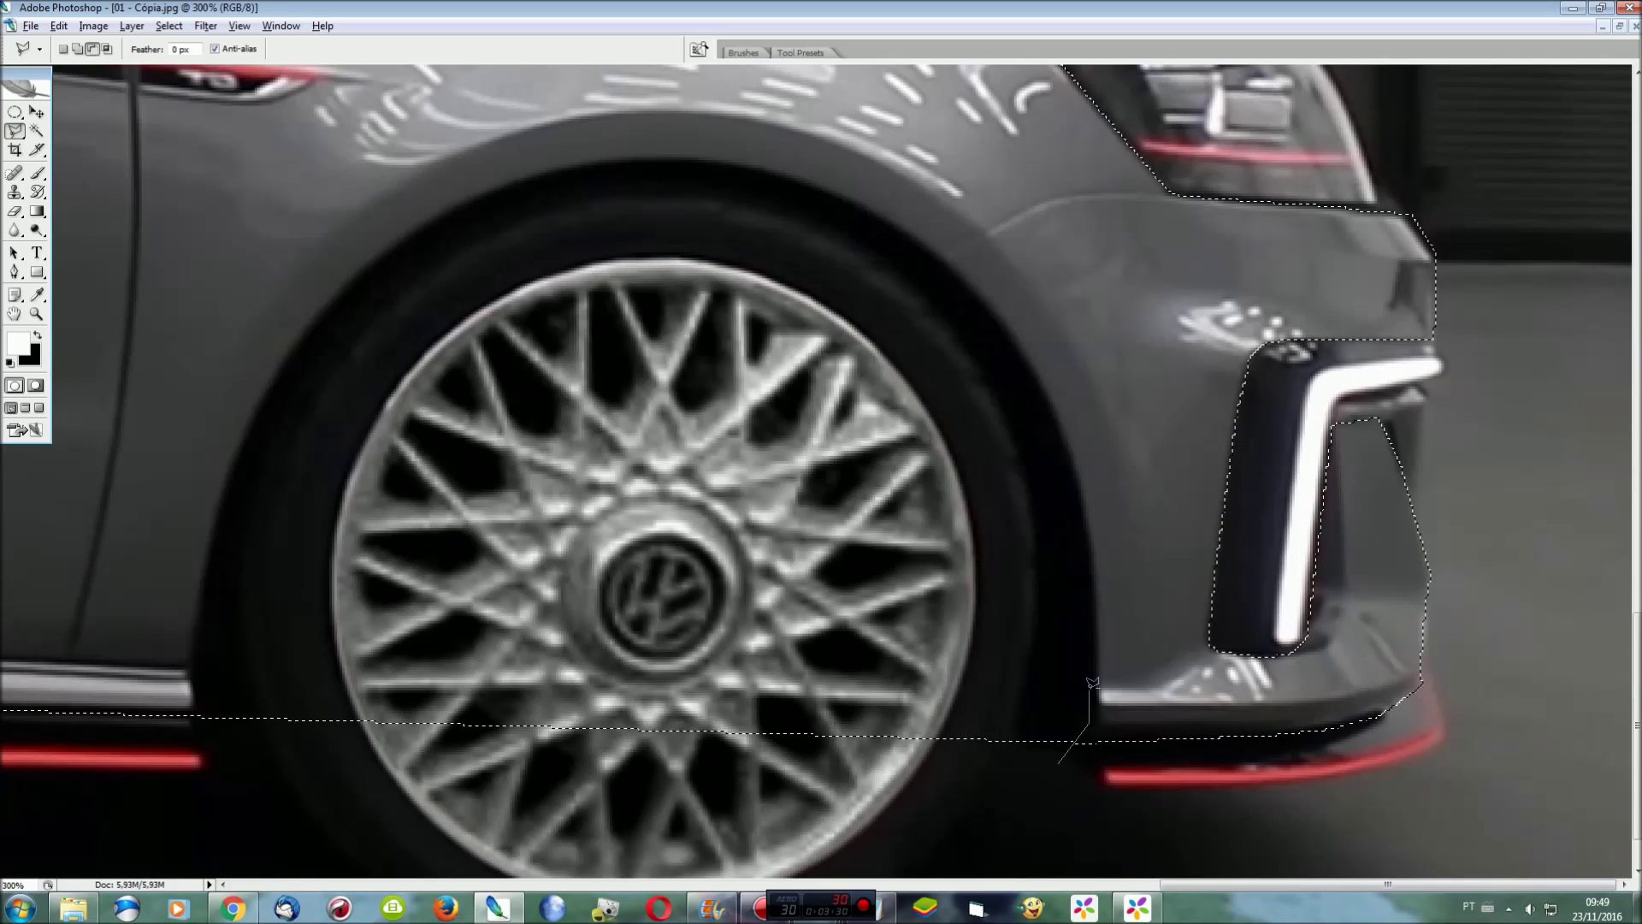
# Trace the selection outline around the front wheel arch
pyautogui.click(1092, 556)
pyautogui.click(1056, 434)
pyautogui.click(930, 256)
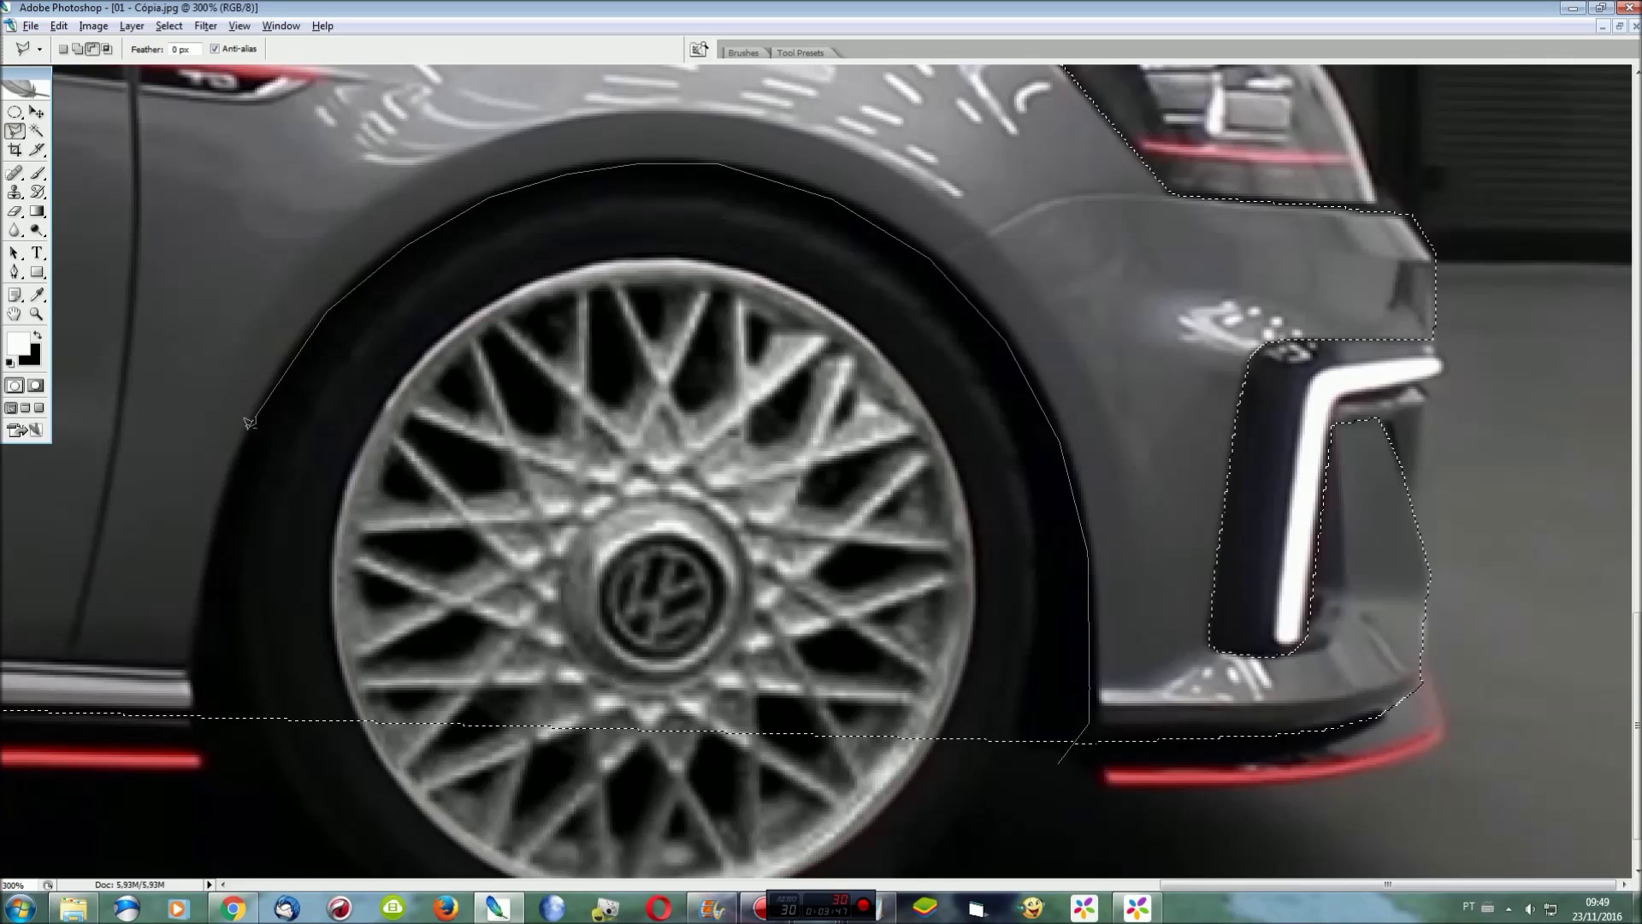
pyautogui.click(208, 561)
pyautogui.moveTo(1319, 882); pyautogui.dragTo(412, 881)
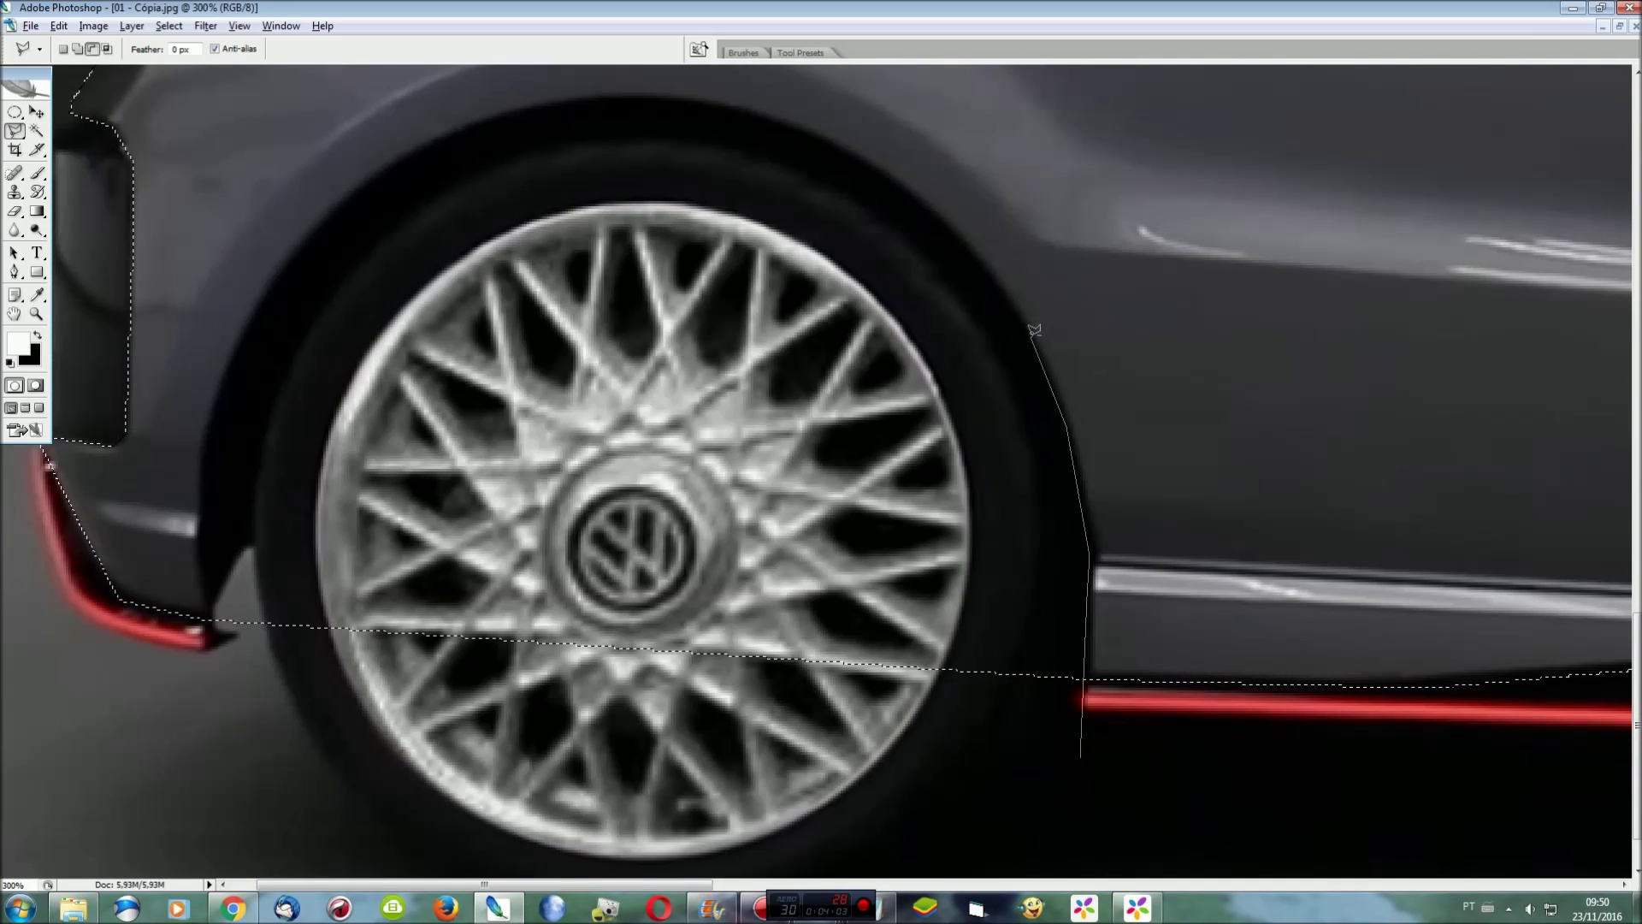
# Outline the rear wheel arch and close off the rear bodywork
pyautogui.click(901, 183)
pyautogui.click(636, 100)
pyautogui.click(557, 105)
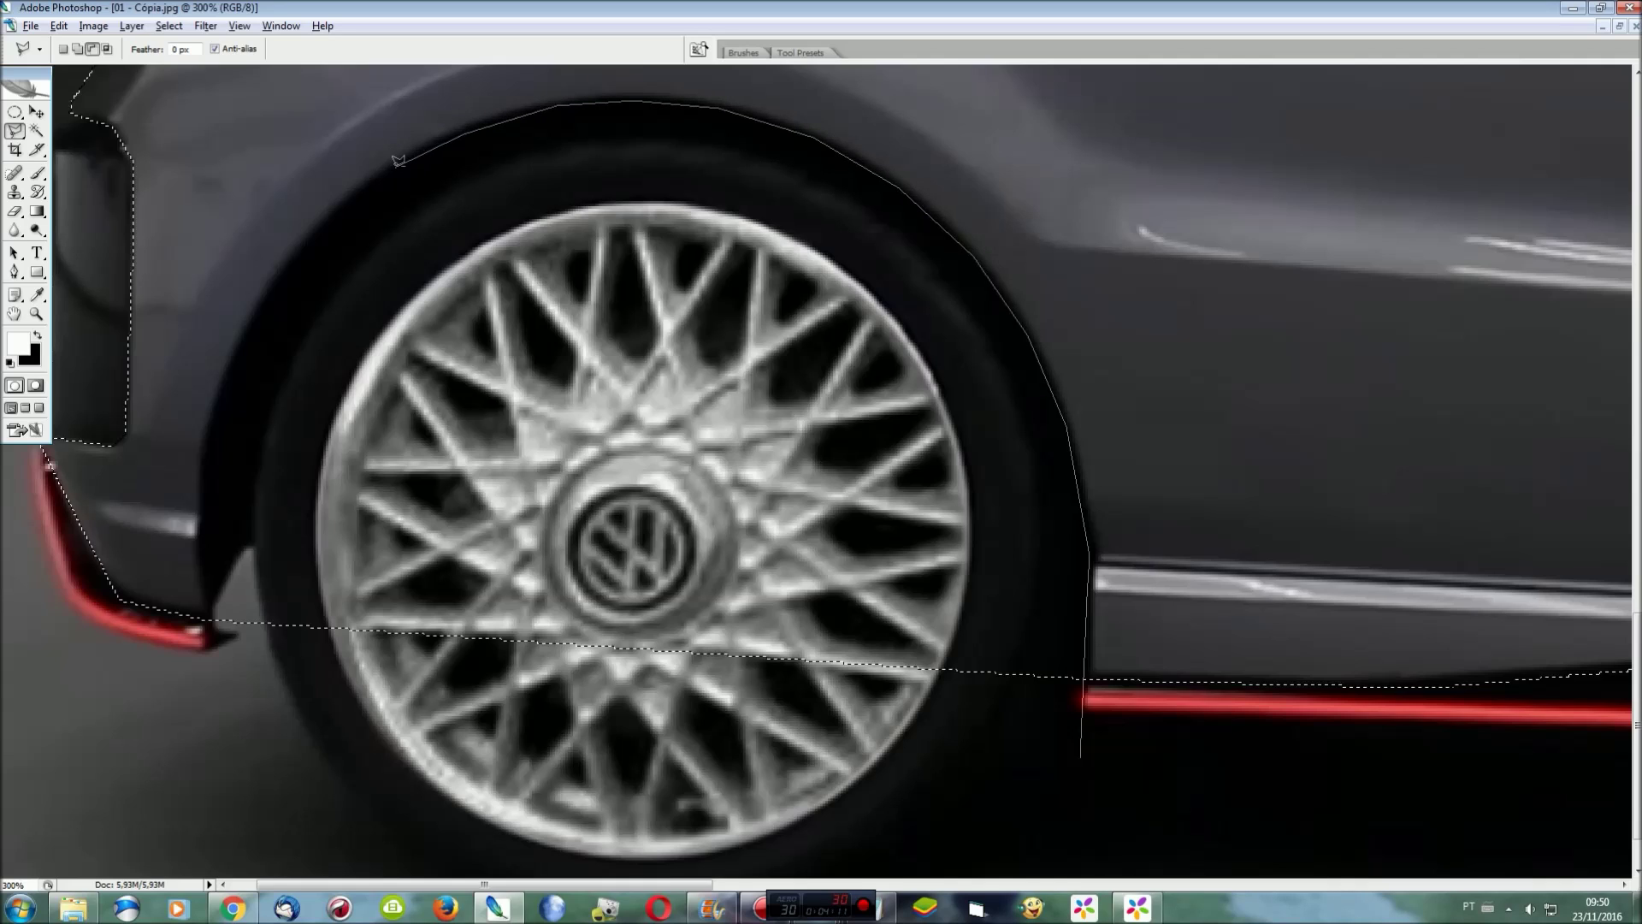
pyautogui.click(250, 325)
pyautogui.doubleClick(294, 714)
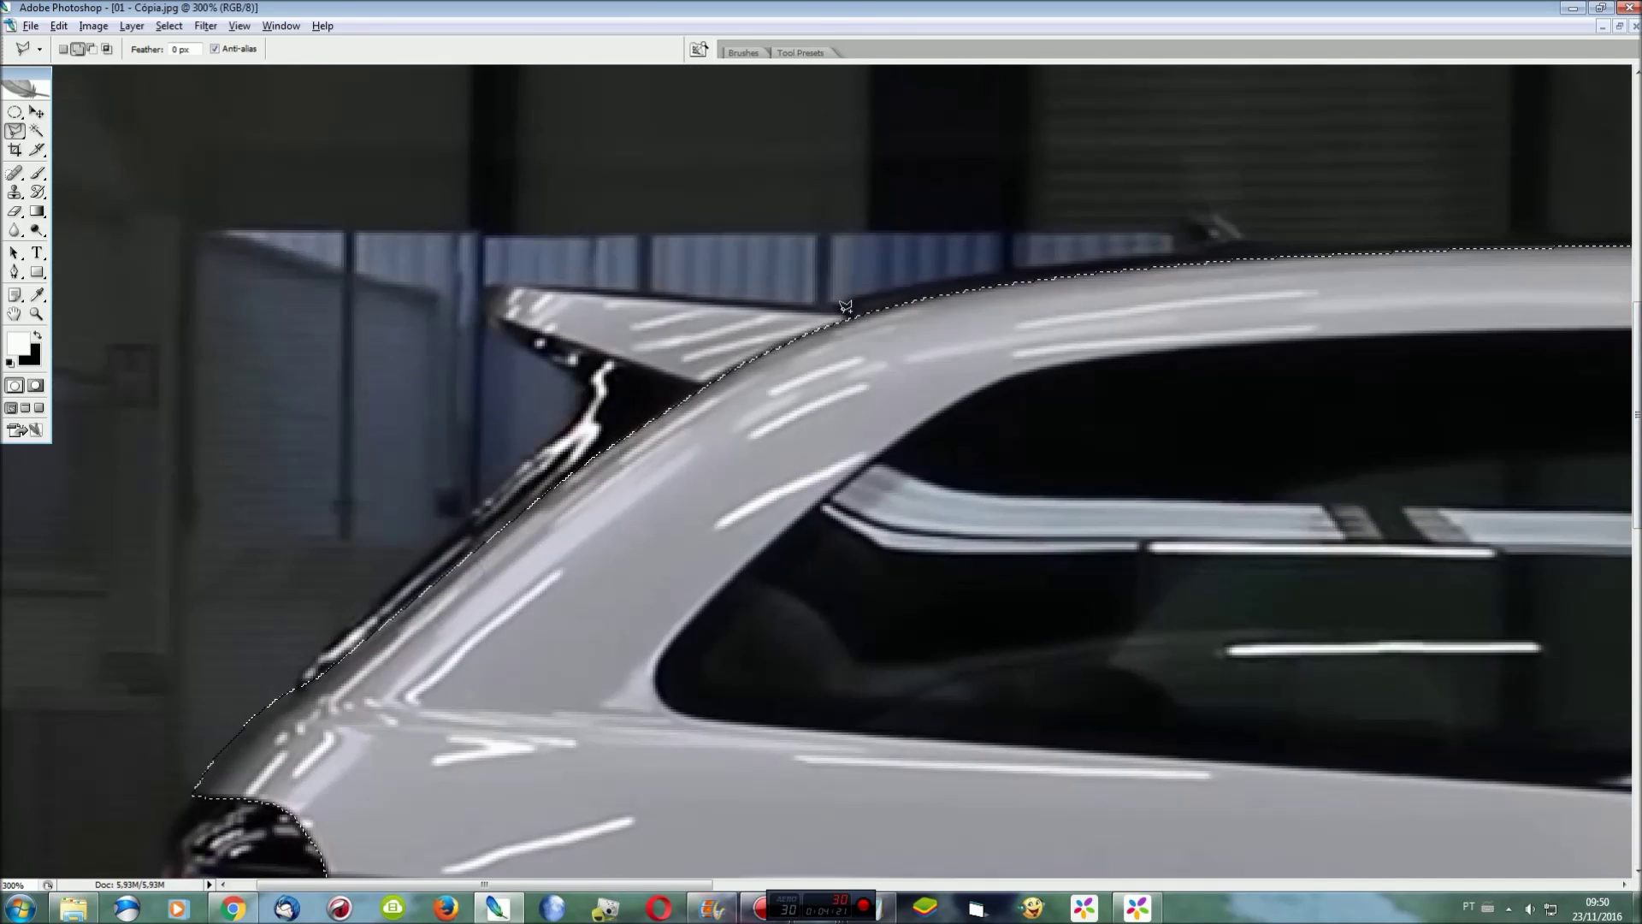
# Trace the roof edge around the rear spoiler tip and underside
pyautogui.click(845, 308)
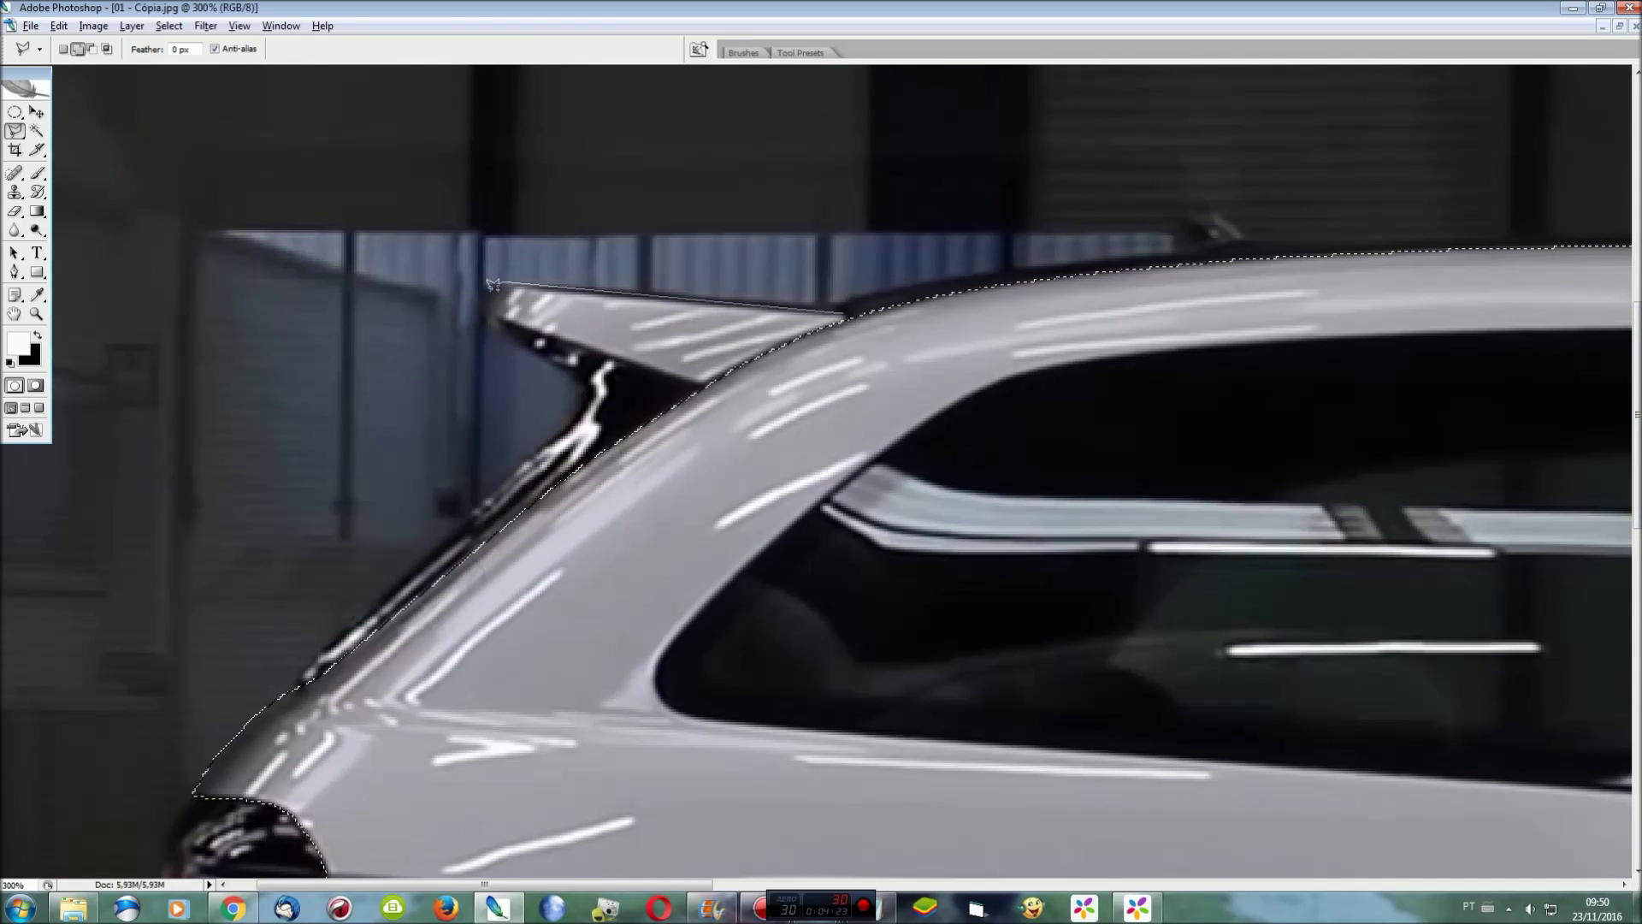
pyautogui.click(484, 305)
pyautogui.click(691, 384)
pyautogui.click(845, 309)
pyautogui.moveTo(693, 885); pyautogui.dragTo(1184, 884)
# Trace the side window's bottom edge, pillar corner and rear window's upper edge
pyautogui.scroll(-5, 1445, 552)
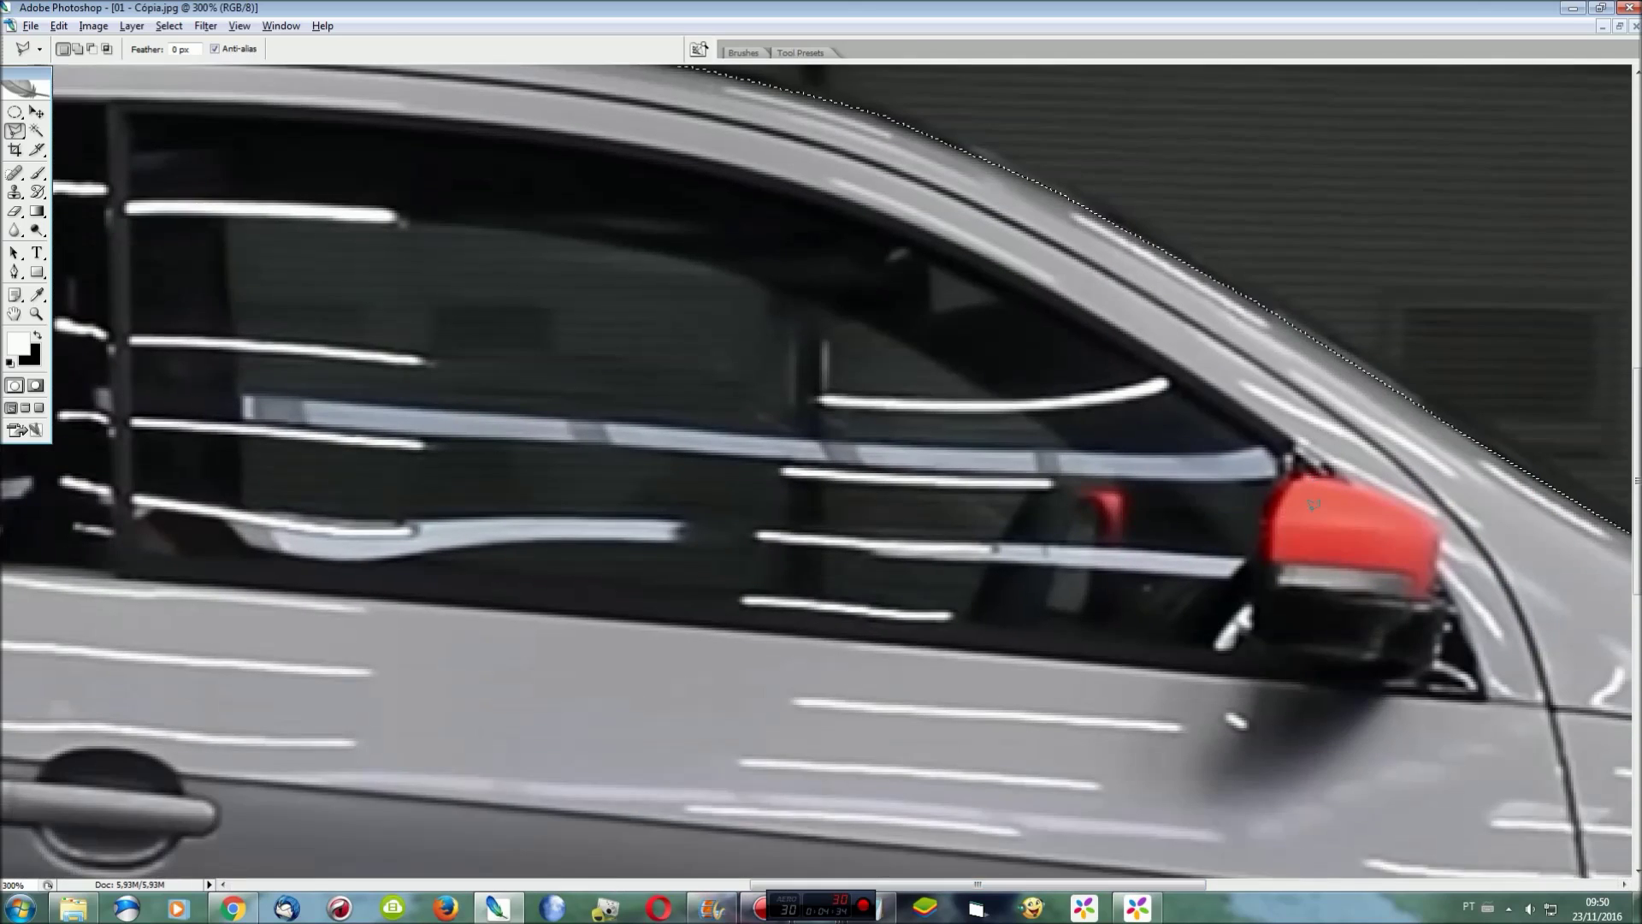
pyautogui.click(1488, 657)
pyautogui.click(154, 550)
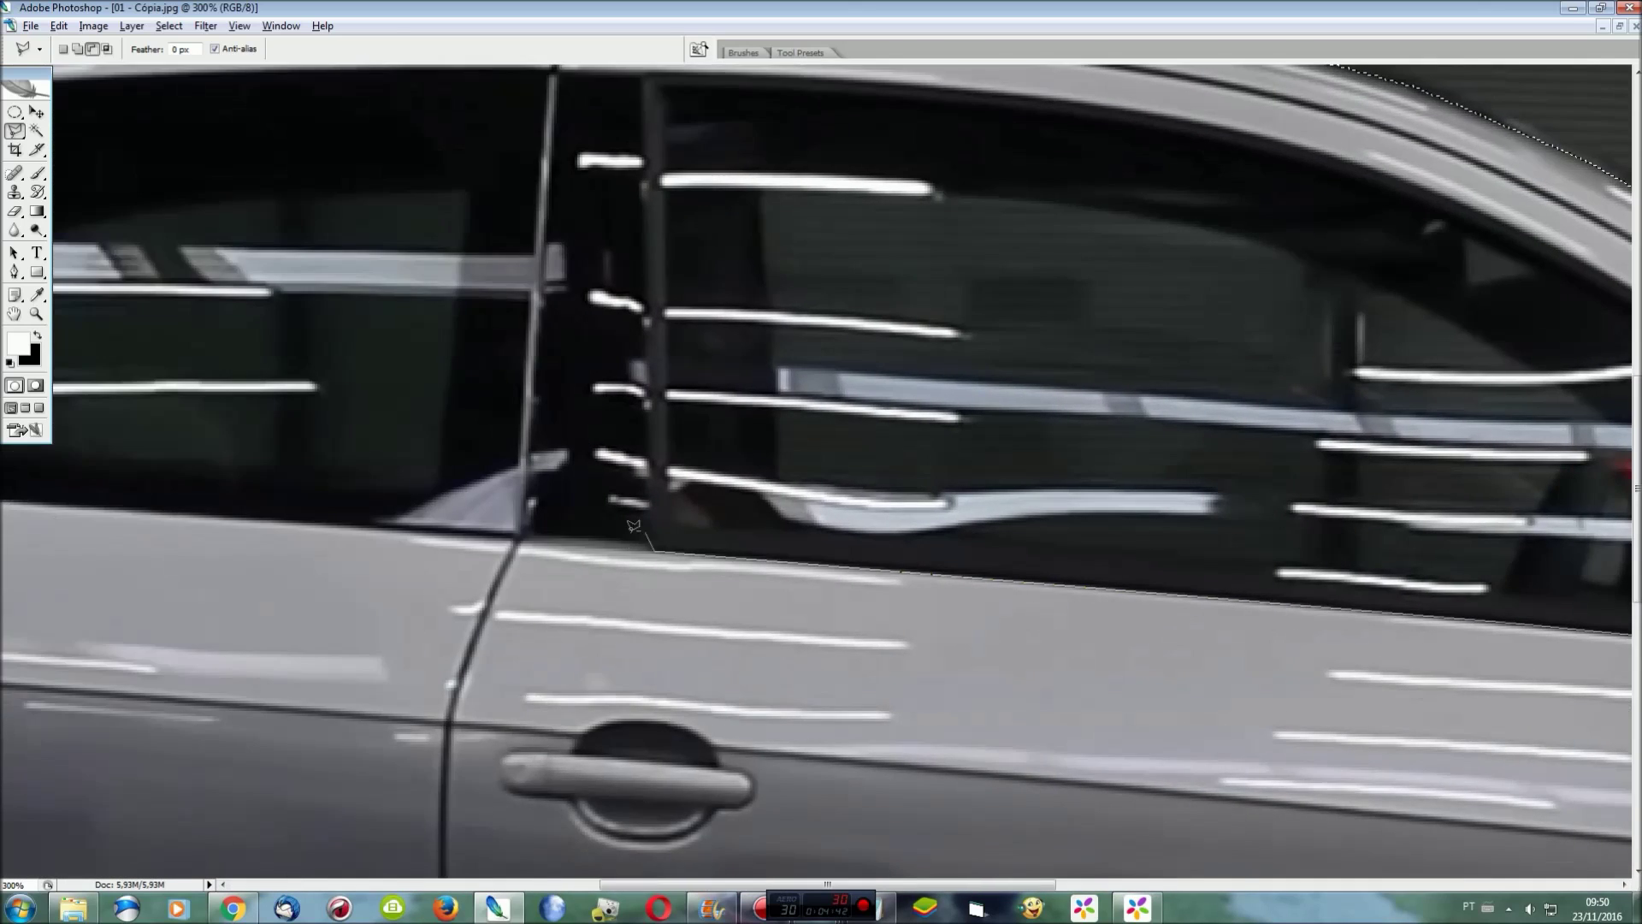
pyautogui.click(518, 531)
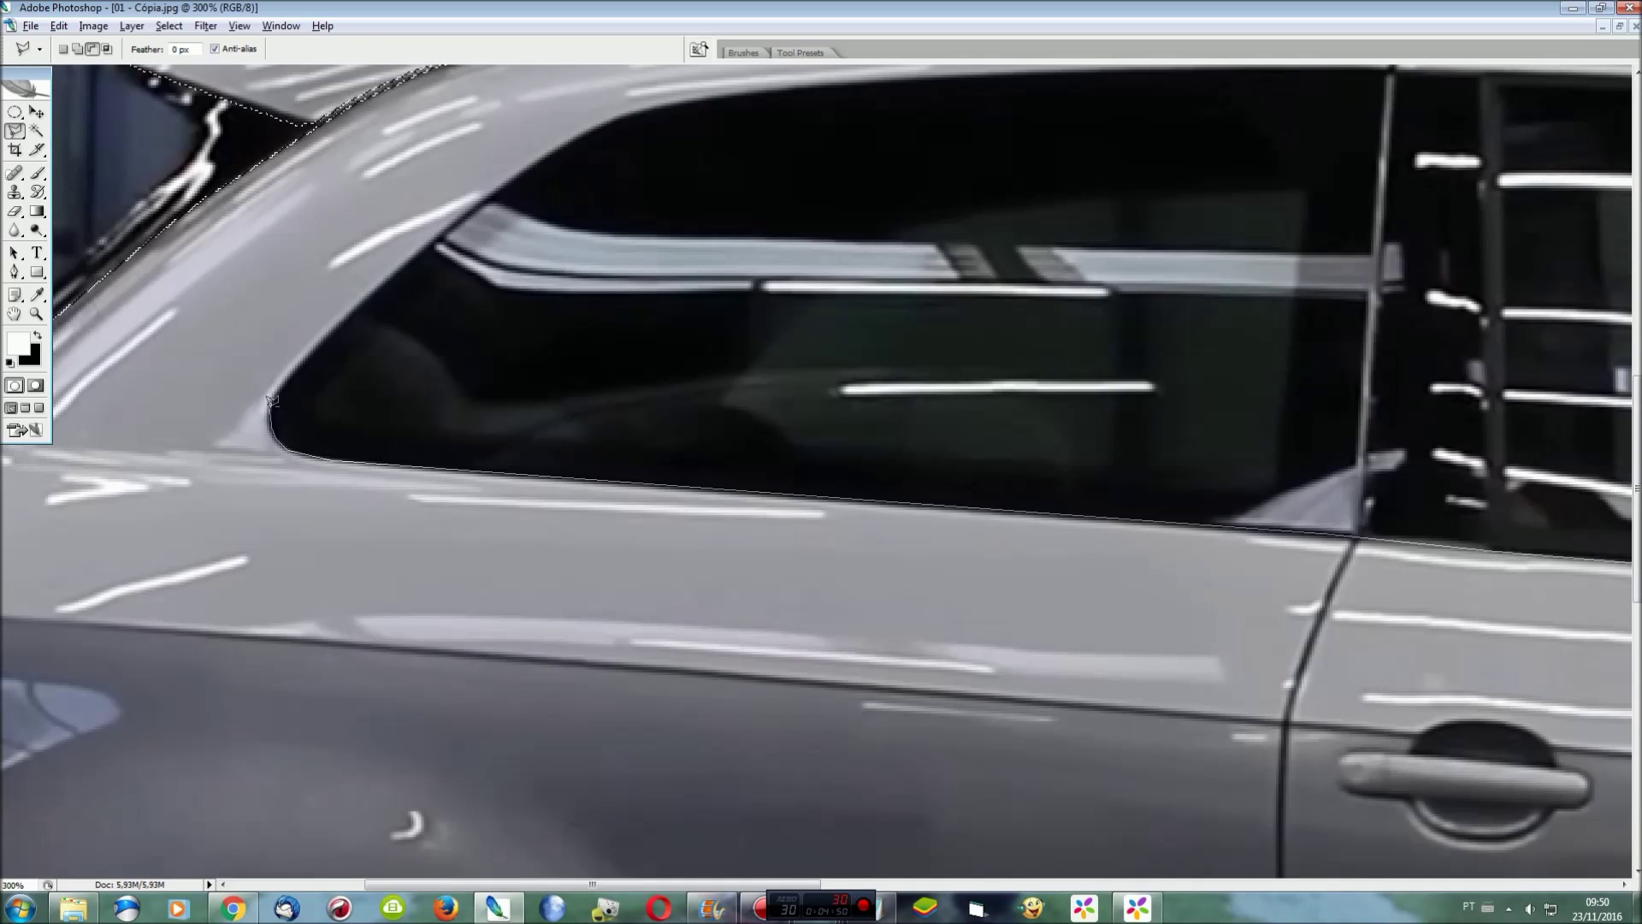
pyautogui.click(341, 311)
pyautogui.click(479, 206)
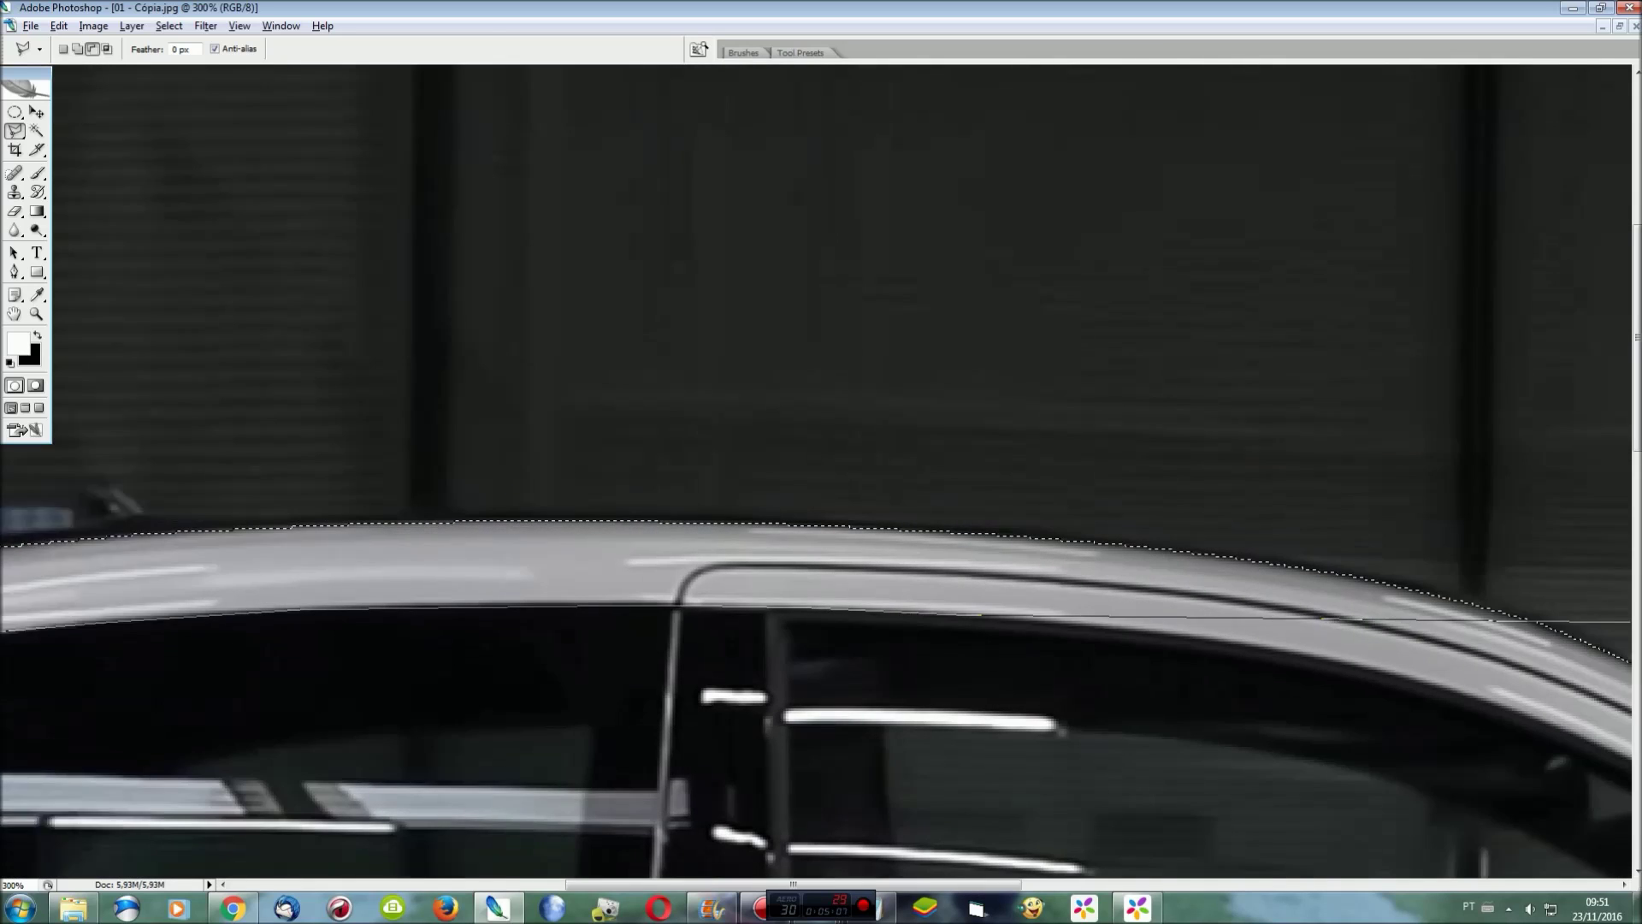
# Follow the roof curve to the windscreen and mirror, closing the body outline
pyautogui.moveTo(1394, 596); pyautogui.dragTo(1629, 735)
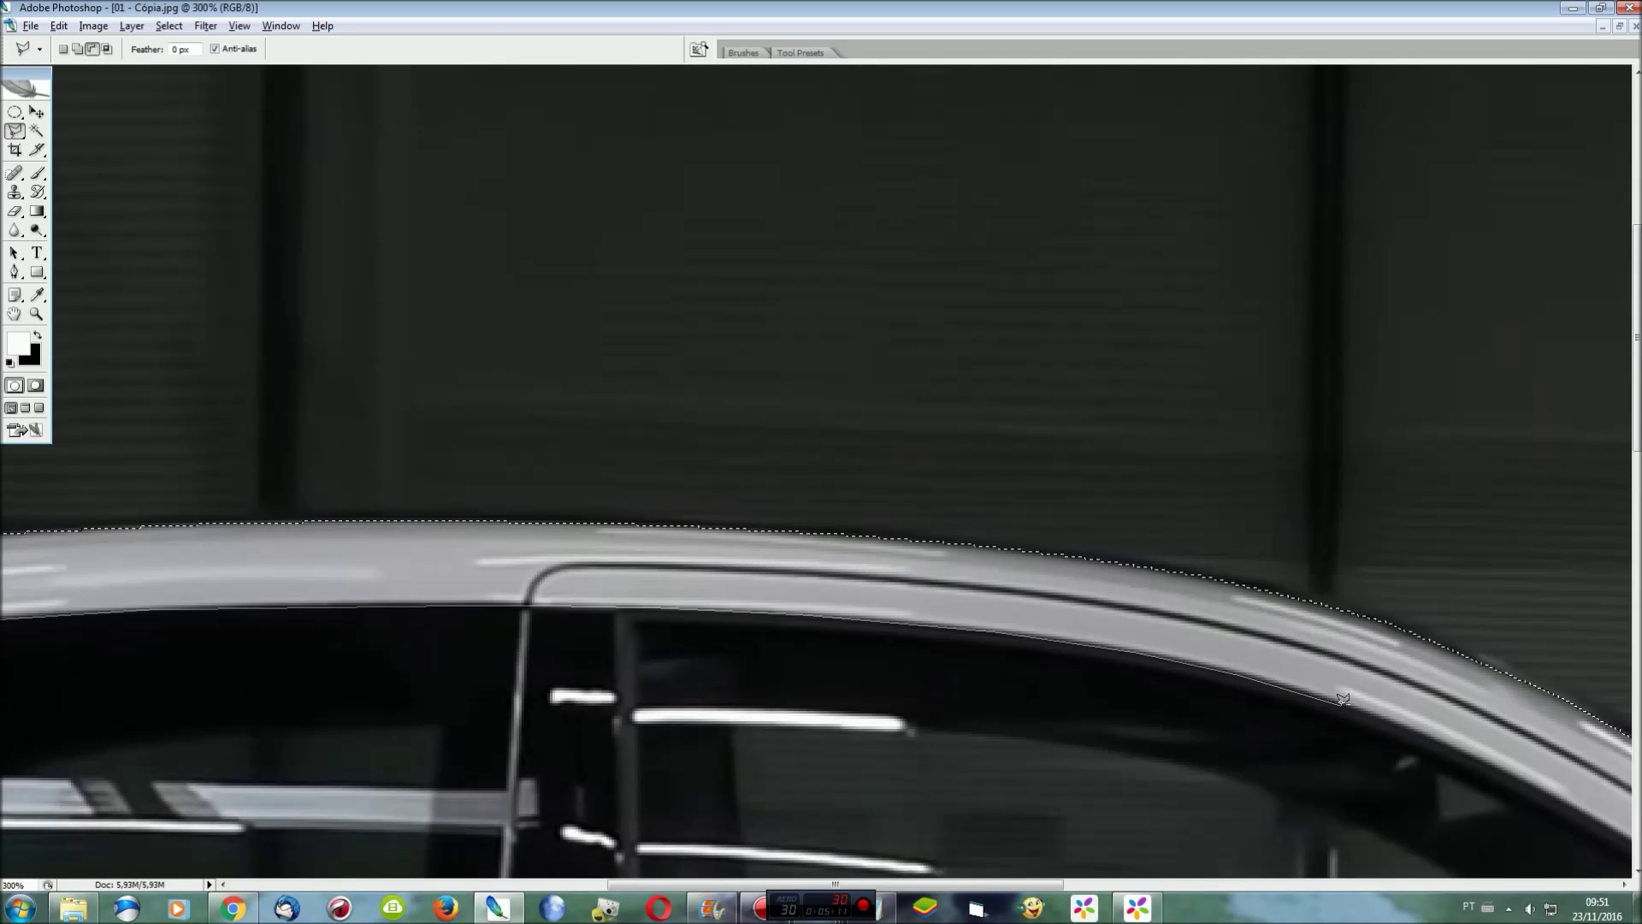
pyautogui.moveTo(1342, 698); pyautogui.dragTo(909, 366)
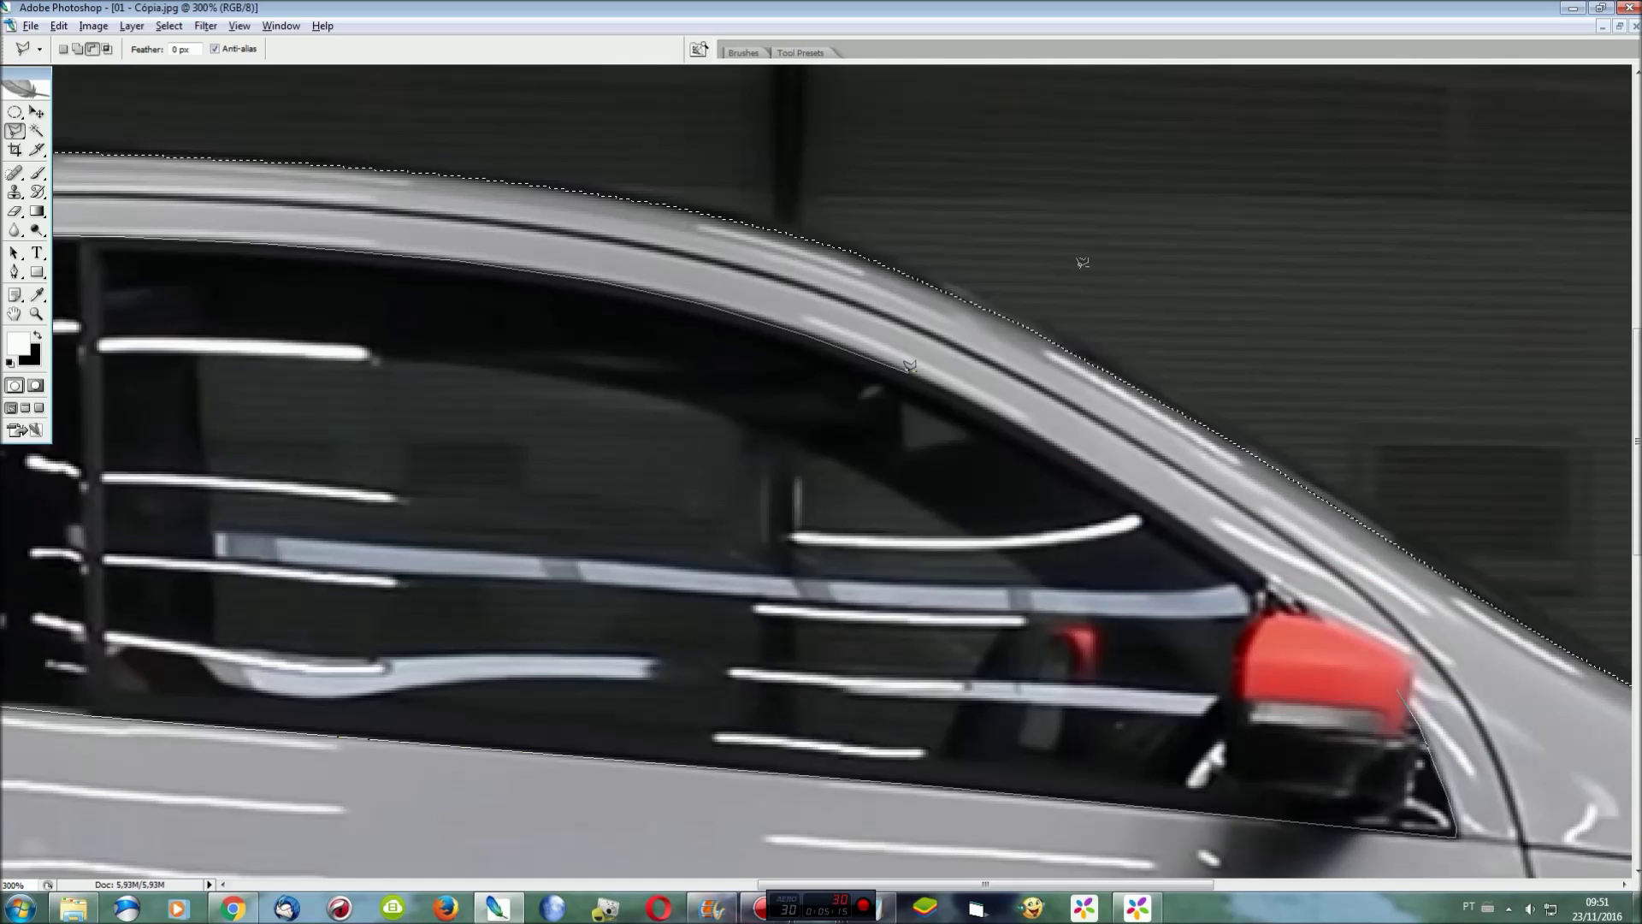
pyautogui.moveTo(1129, 481); pyautogui.dragTo(1256, 564)
pyautogui.doubleClick(1410, 717)
pyautogui.hotkey('ctrl', '0')
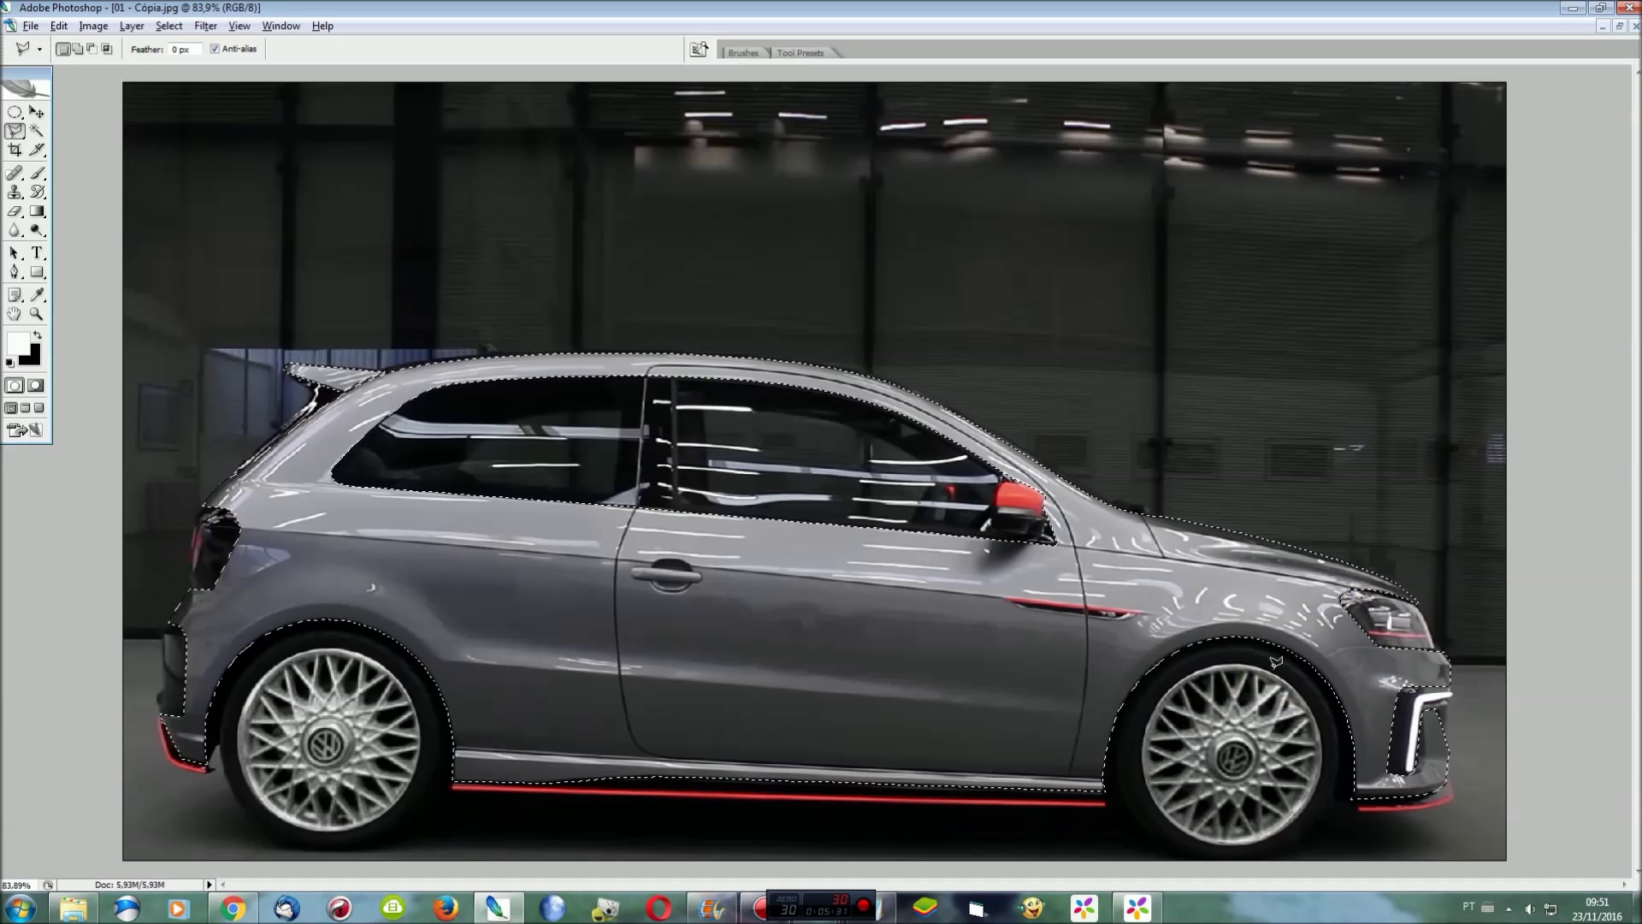
# Cut the red fender trim out of the car-body selection
pyautogui.hotkey('ctrl', '+')
pyautogui.hotkey('ctrl', '+')
pyautogui.hotkey('ctrl', '+')
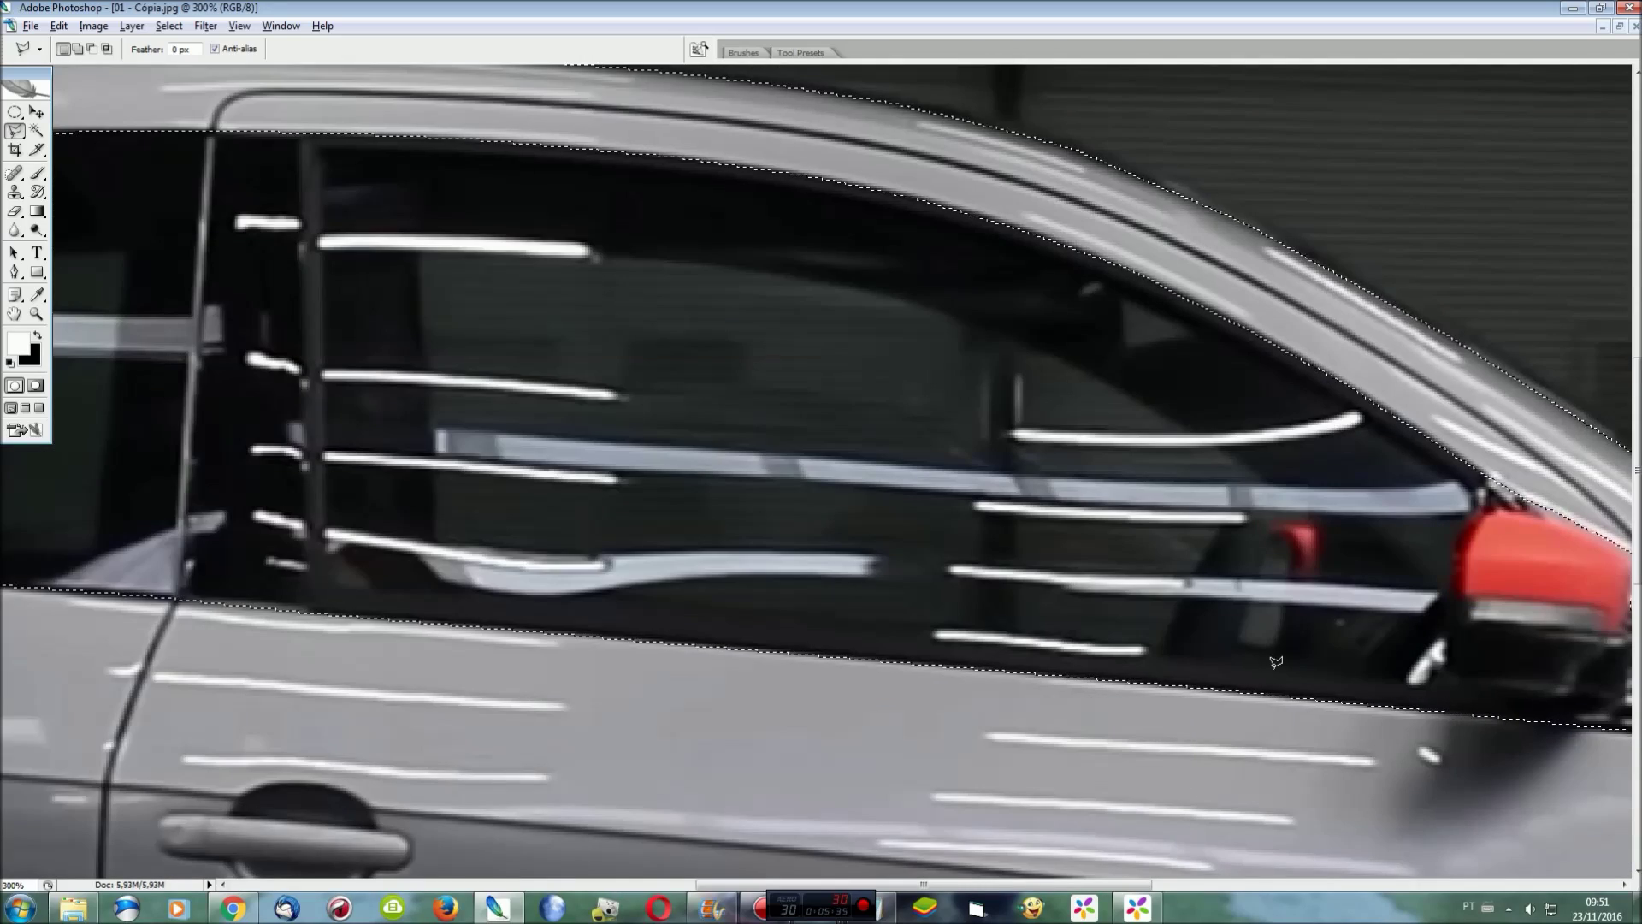
pyautogui.moveTo(1123, 887); pyautogui.dragTo(1460, 887)
pyautogui.scroll(-5, 776, 313)
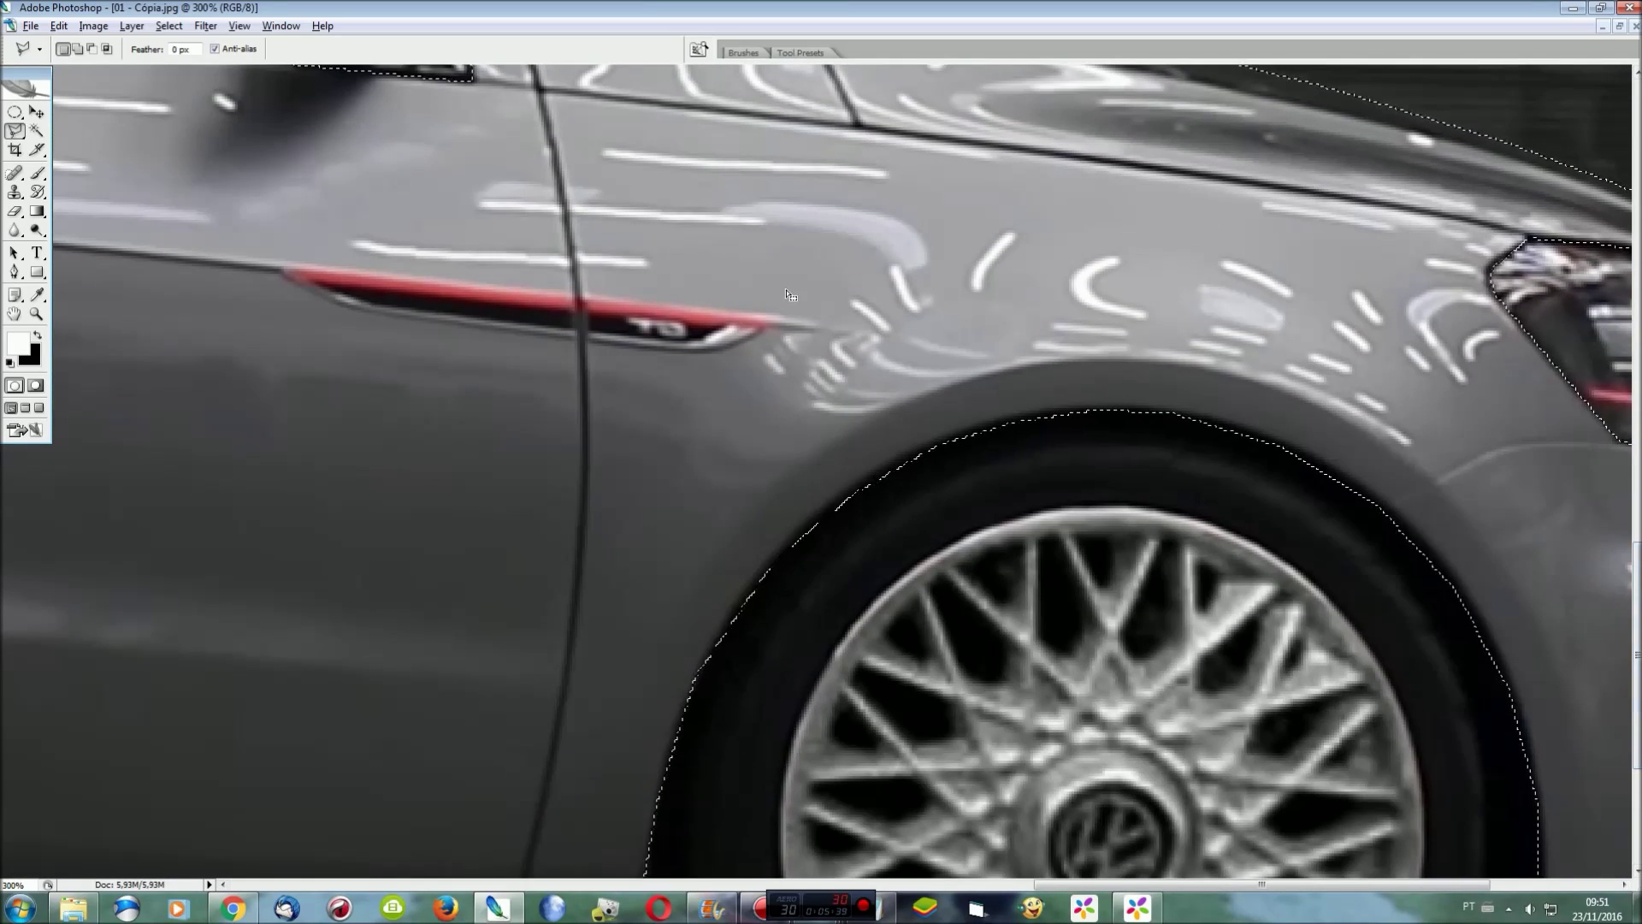
pyautogui.click(703, 345)
pyautogui.click(280, 266)
pyautogui.hotkey('ctrl', '0')
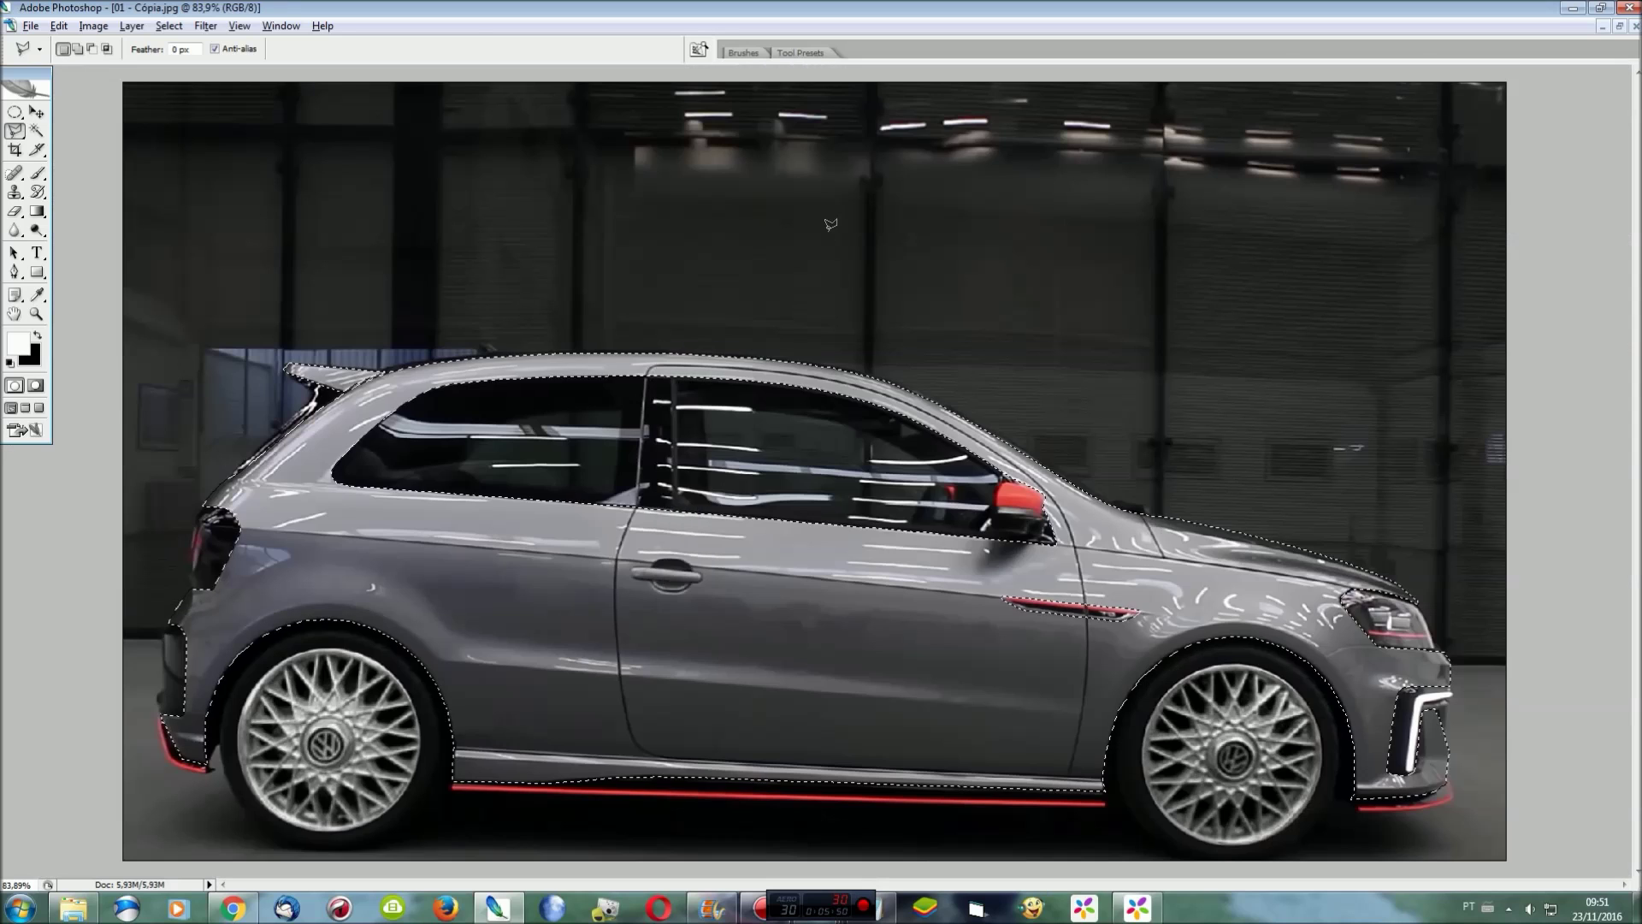
# Save the selection as a channel named 'carro' and bring up Hue/Saturation
pyautogui.click(169, 26)
pyautogui.click(220, 307)
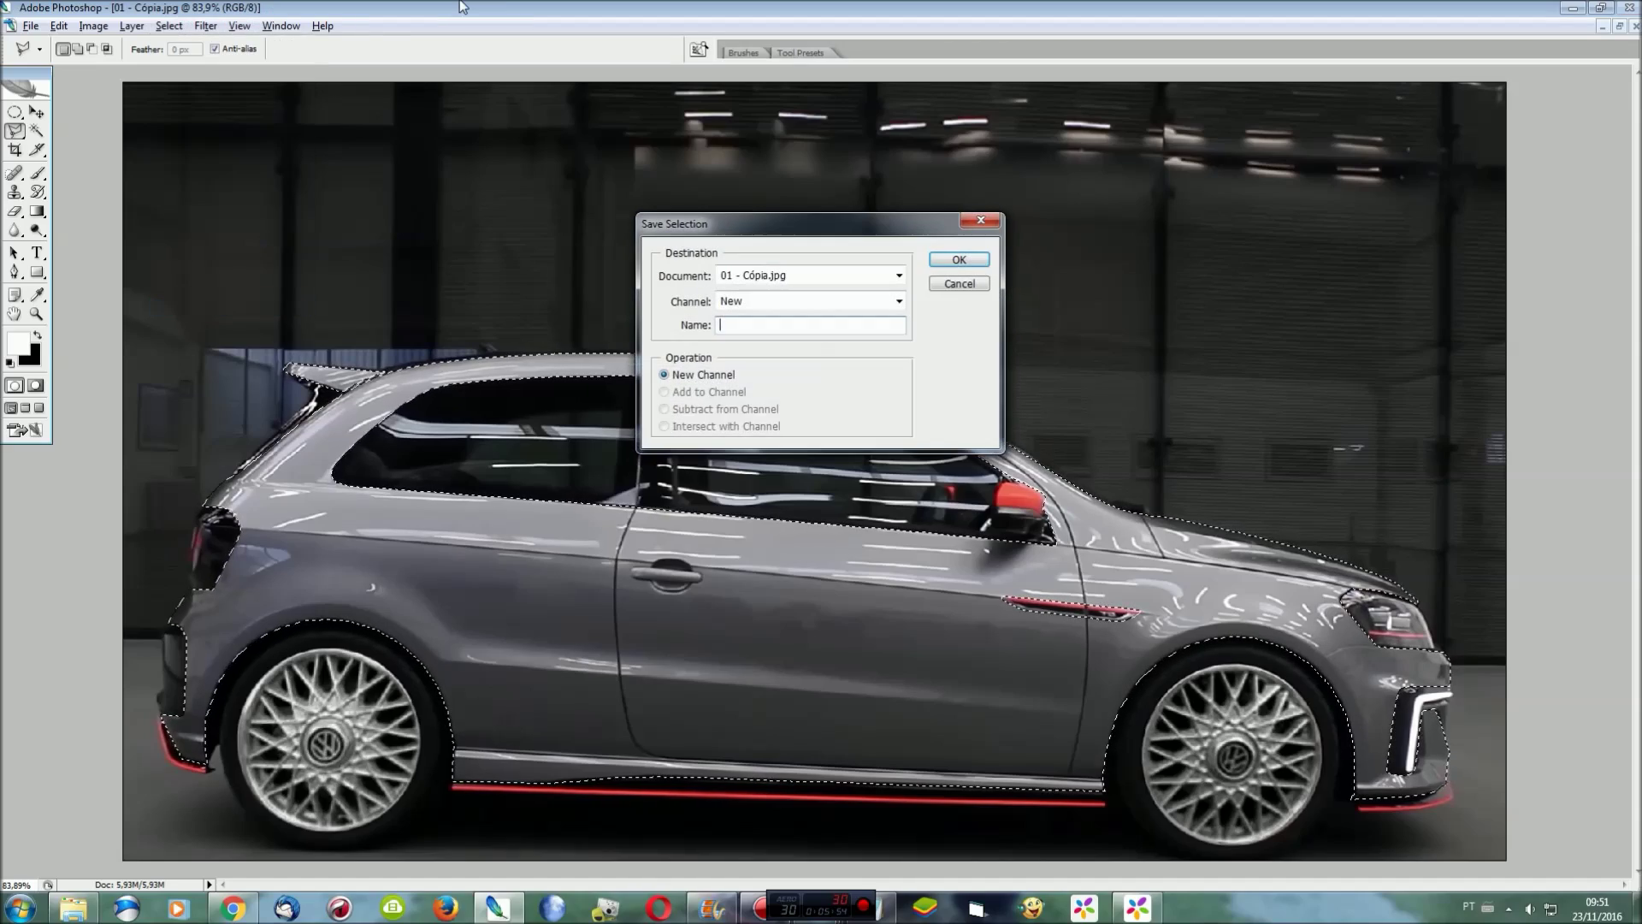
pyautogui.write('Ccarro')
pyautogui.press('Return')
pyautogui.hotkey('ctrl', 's')
pyautogui.press('Escape')
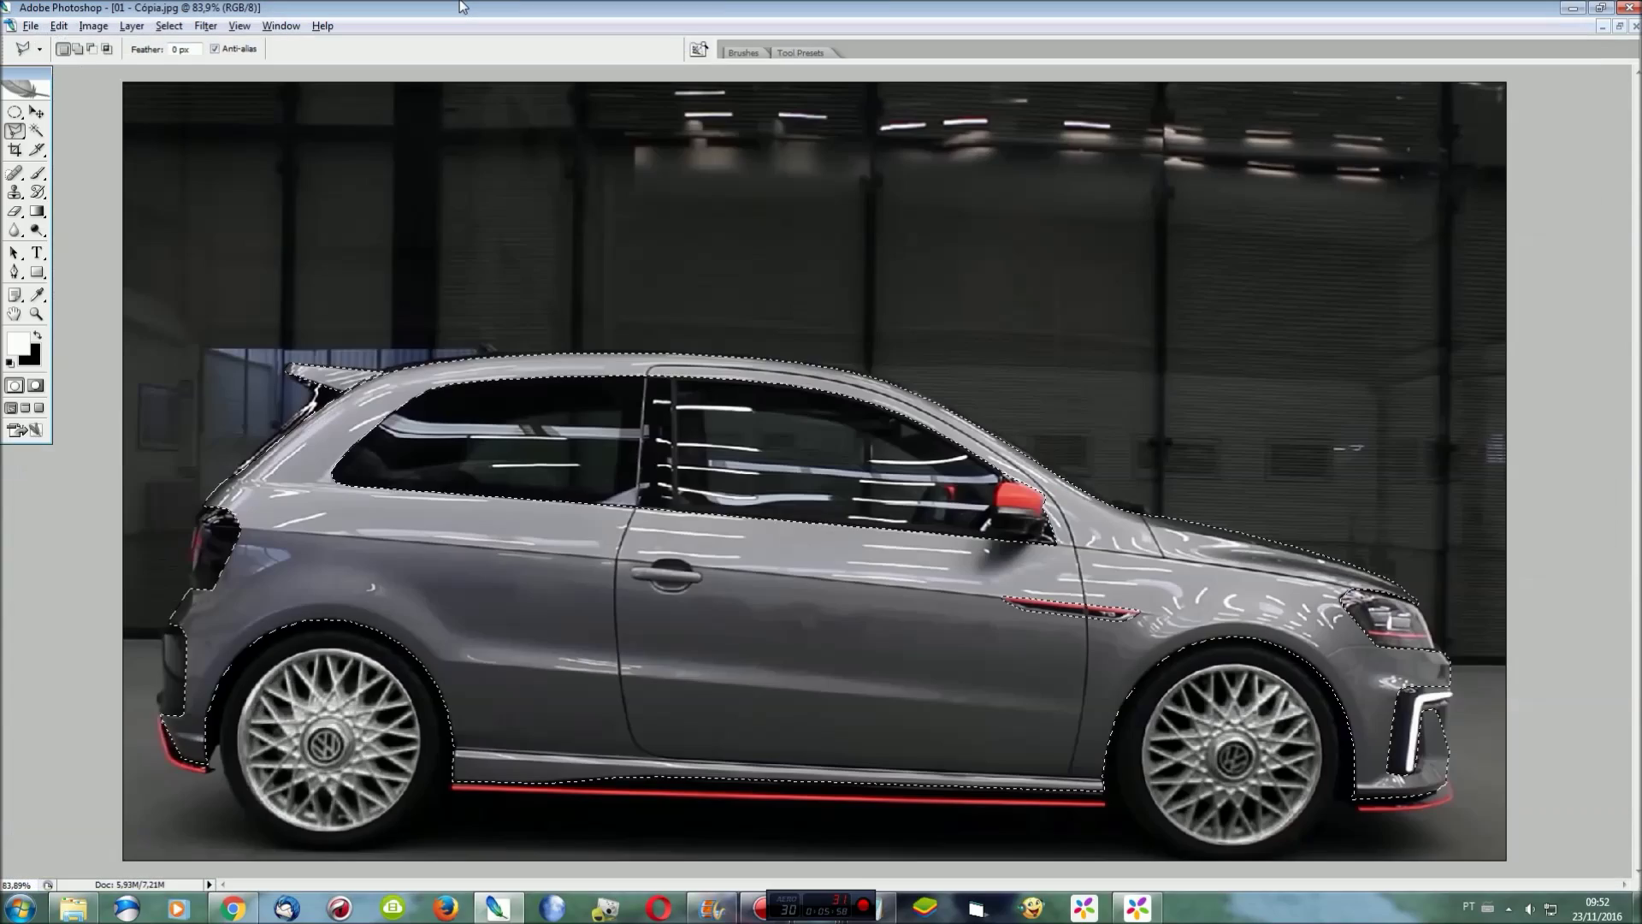
pyautogui.hotkey('ctrl', 'u')
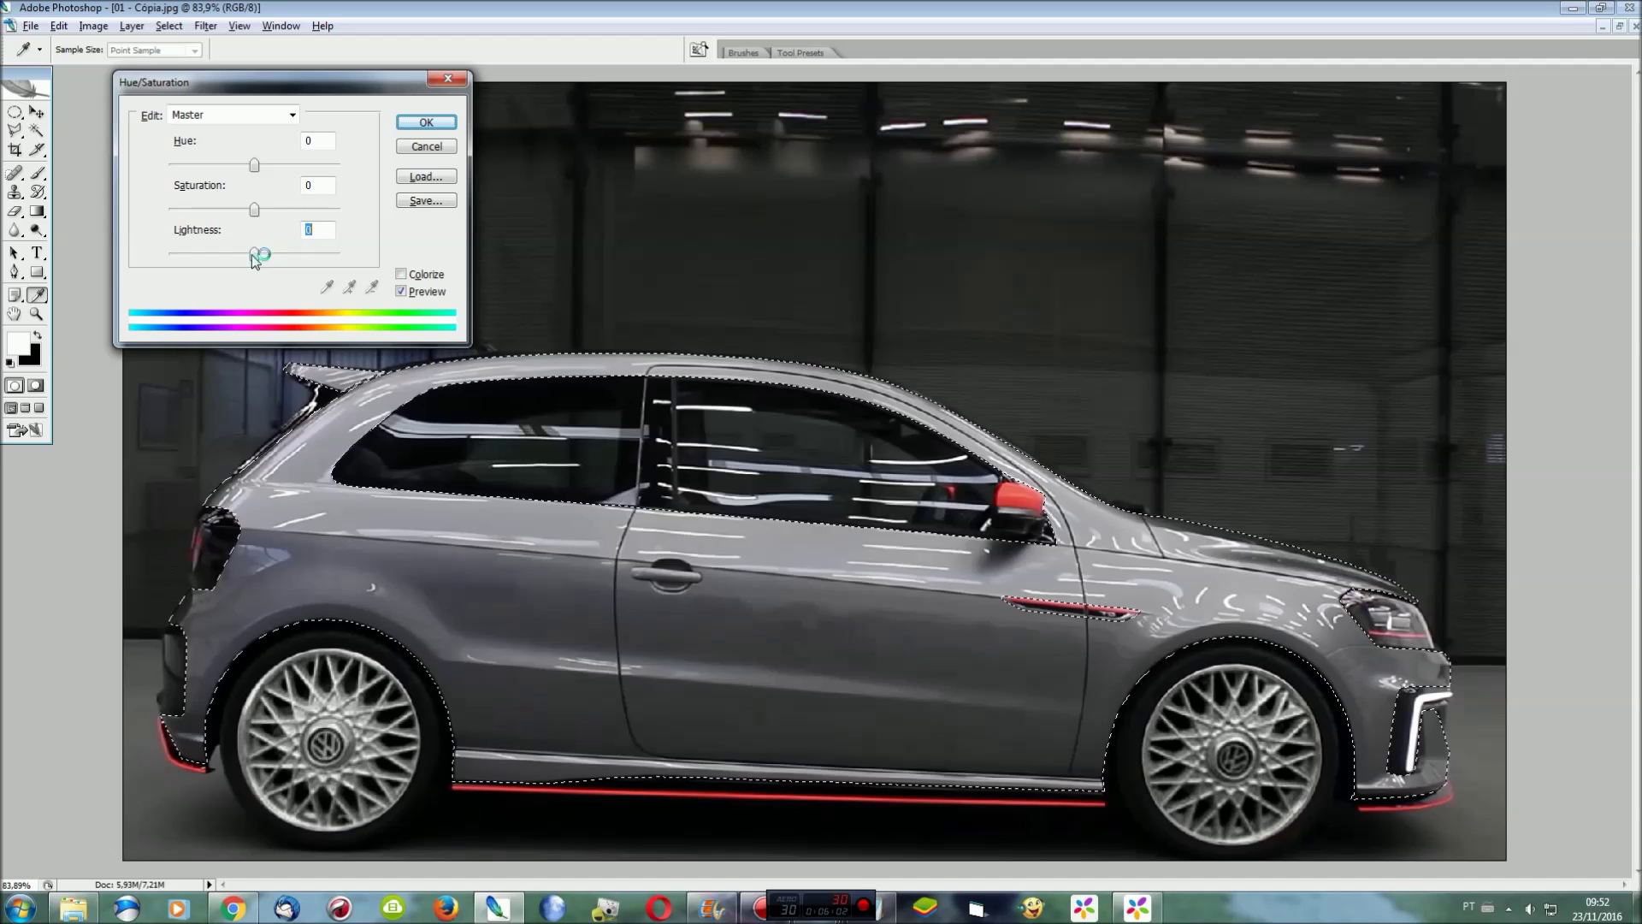
# Darken the car body to Lightness -43 and add a Color Balance layer at Red +100
pyautogui.moveTo(255, 254); pyautogui.dragTo(217, 254)
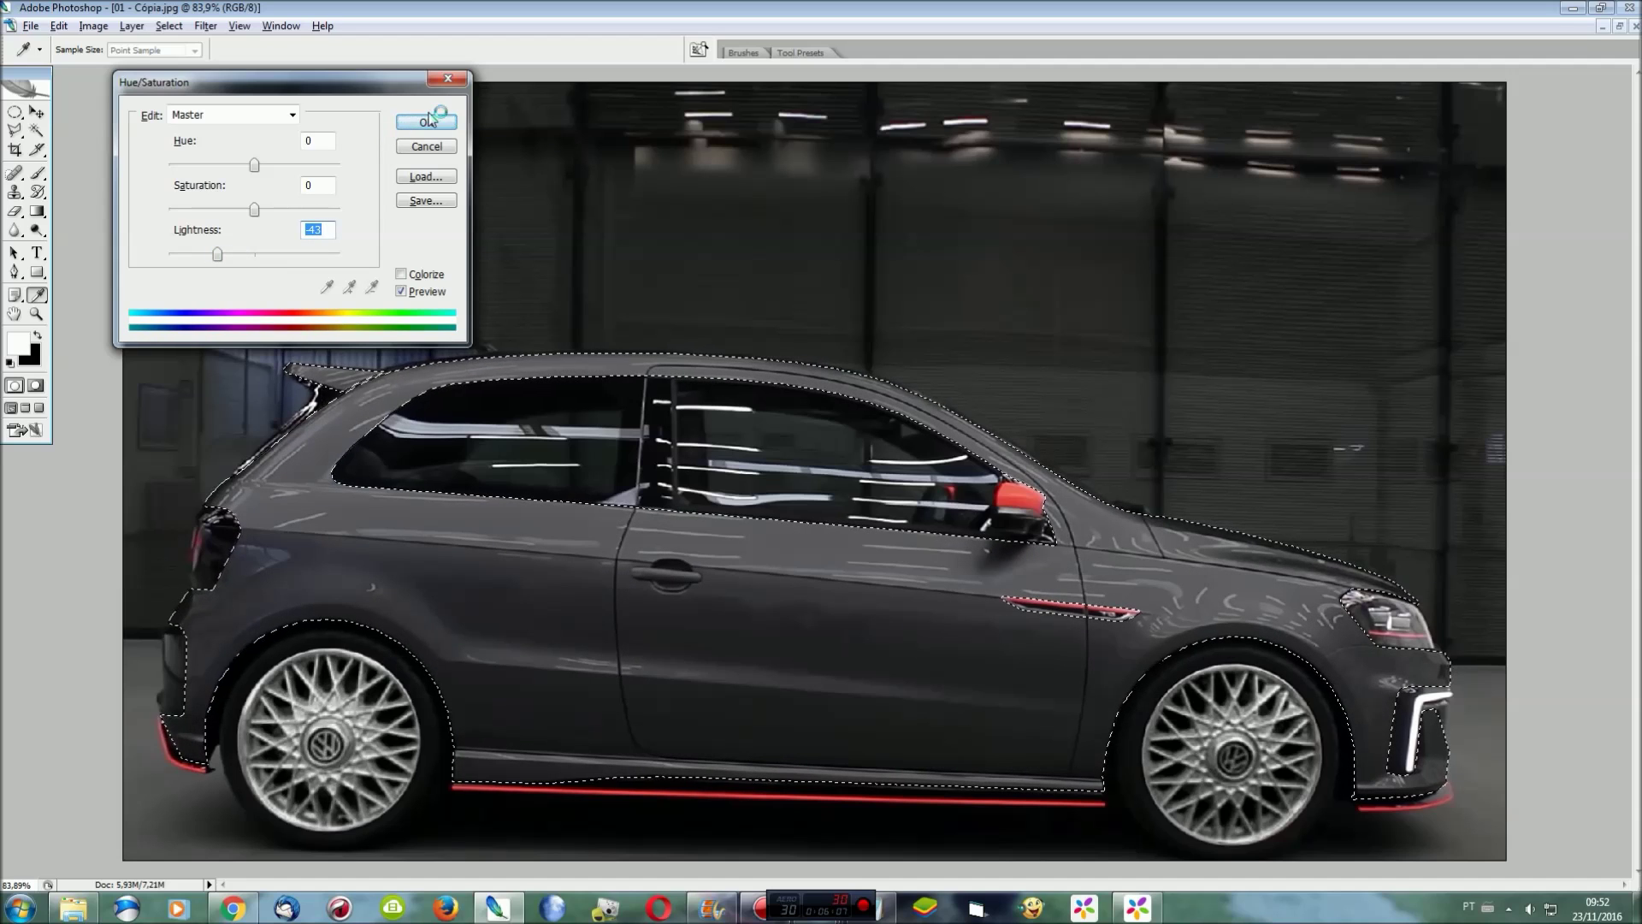
pyautogui.click(430, 120)
pyautogui.click(132, 26)
pyautogui.click(479, 235)
pyautogui.press('Return')
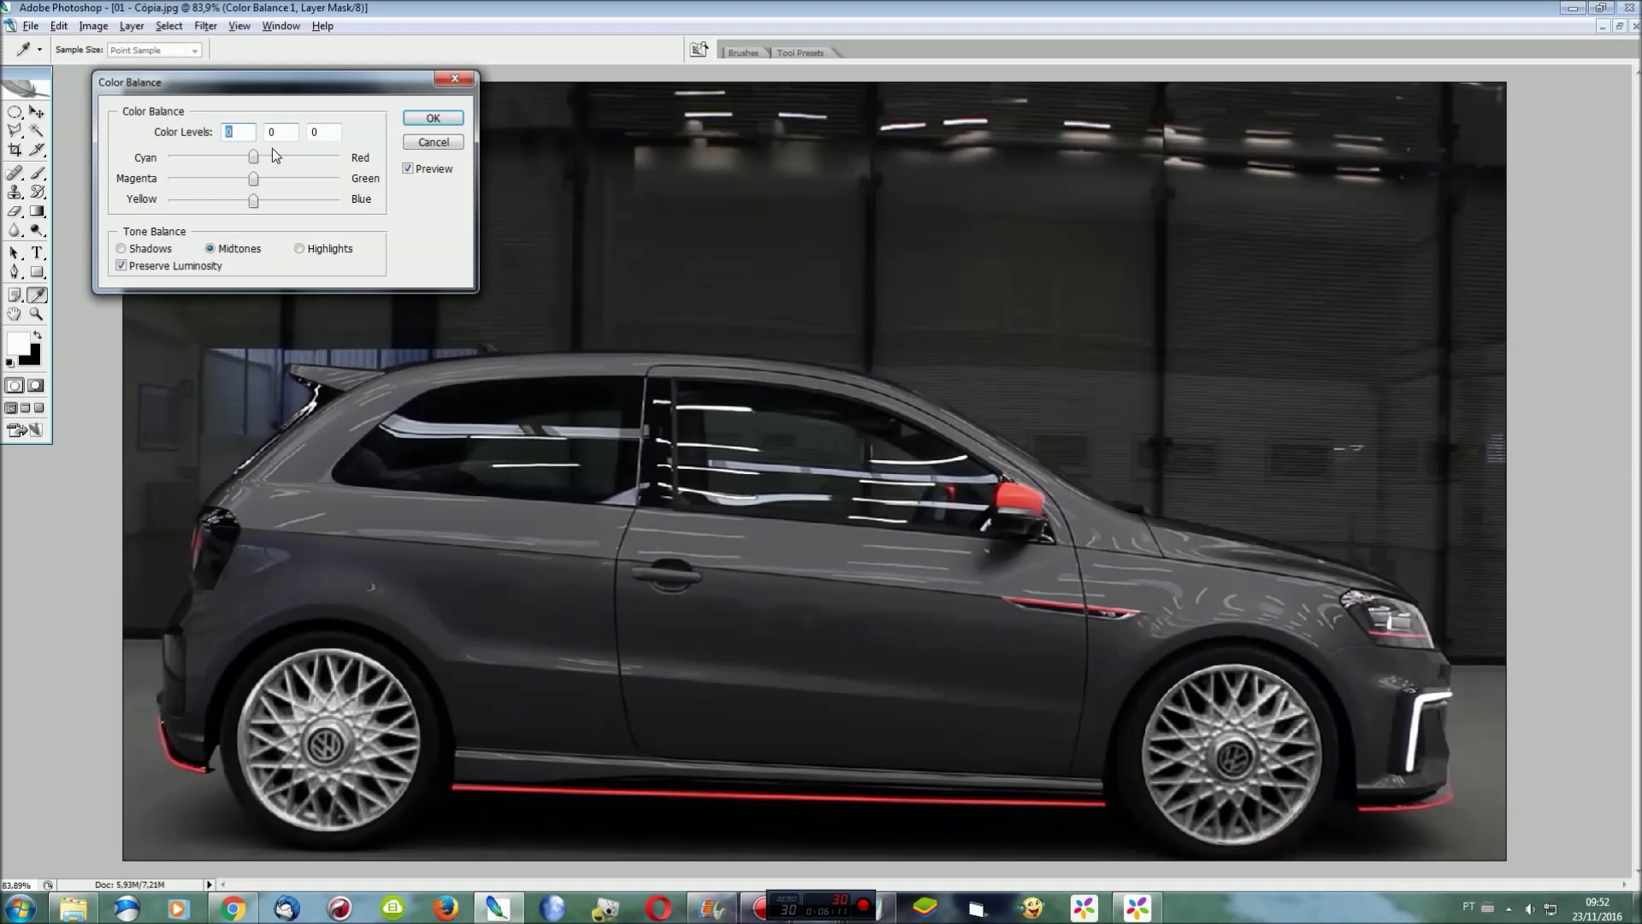
pyautogui.moveTo(273, 155); pyautogui.dragTo(464, 161)
pyautogui.click(433, 118)
# Reload the car selection and add a Hue/Saturation layer with Saturation +100
pyautogui.click(169, 26)
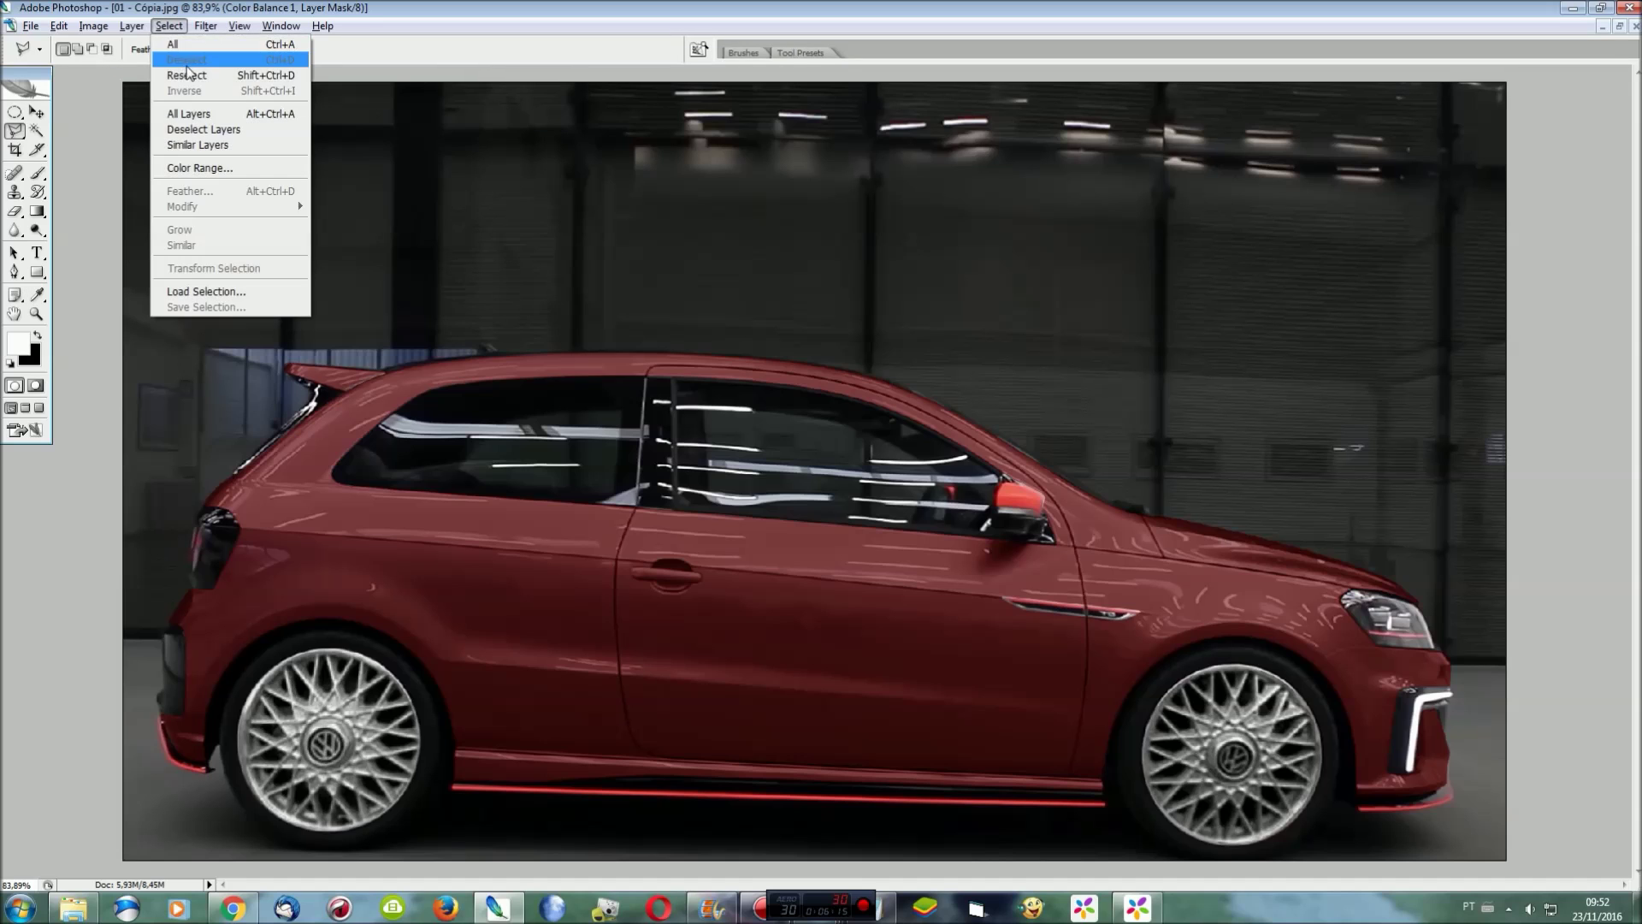
pyautogui.click(184, 73)
pyautogui.click(132, 26)
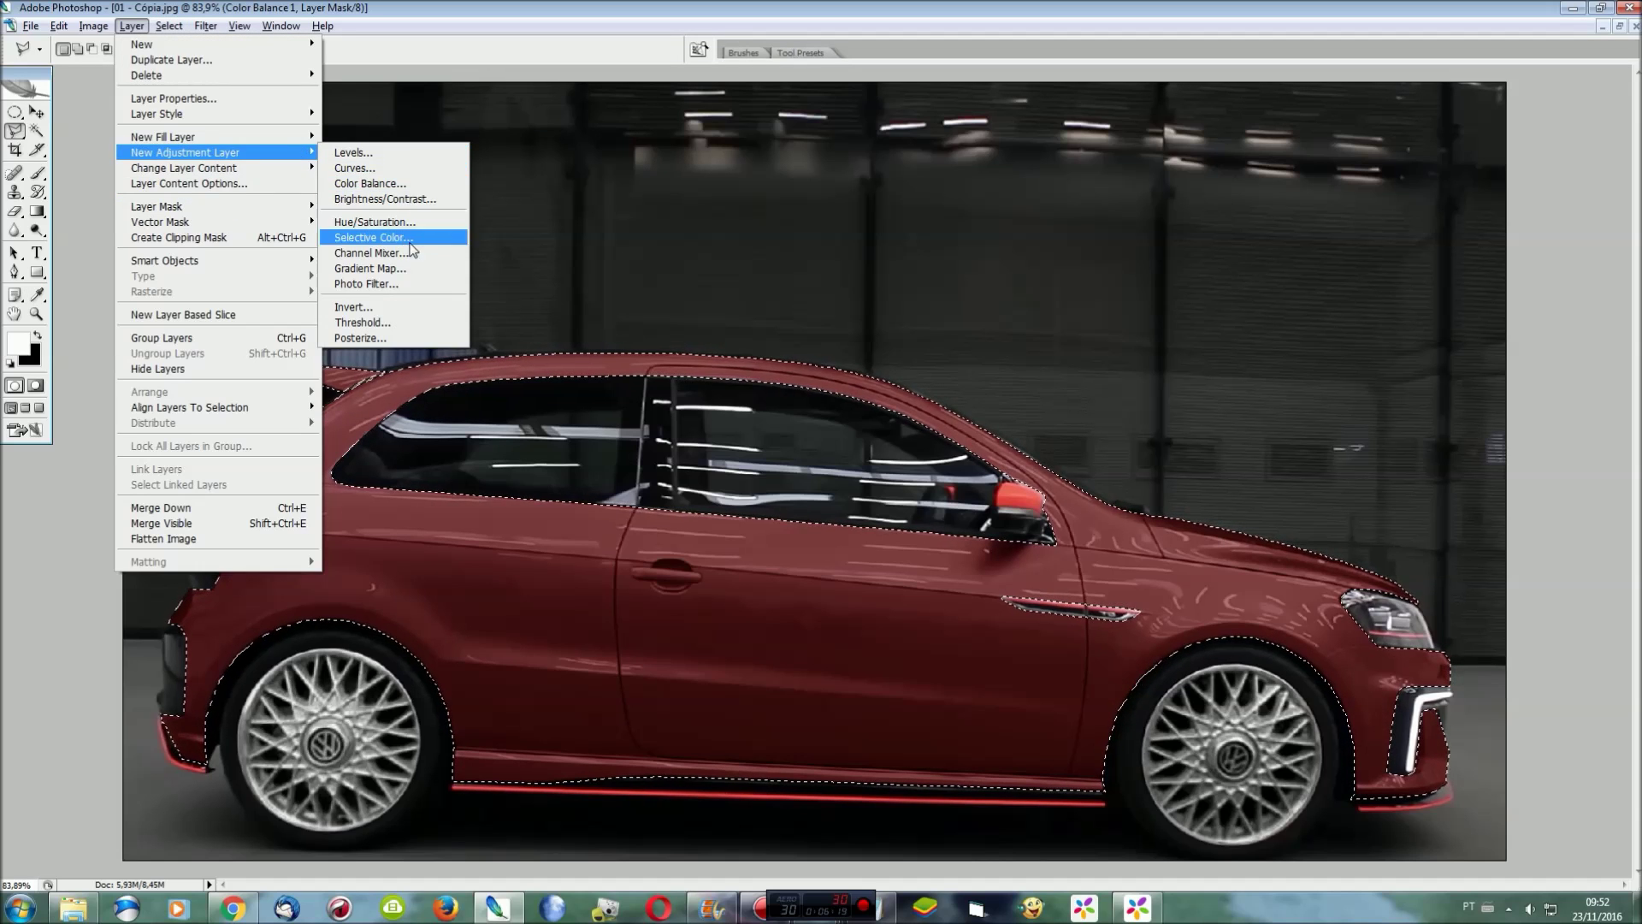
pyautogui.click(368, 252)
pyautogui.press('Escape')
pyautogui.click(168, 26)
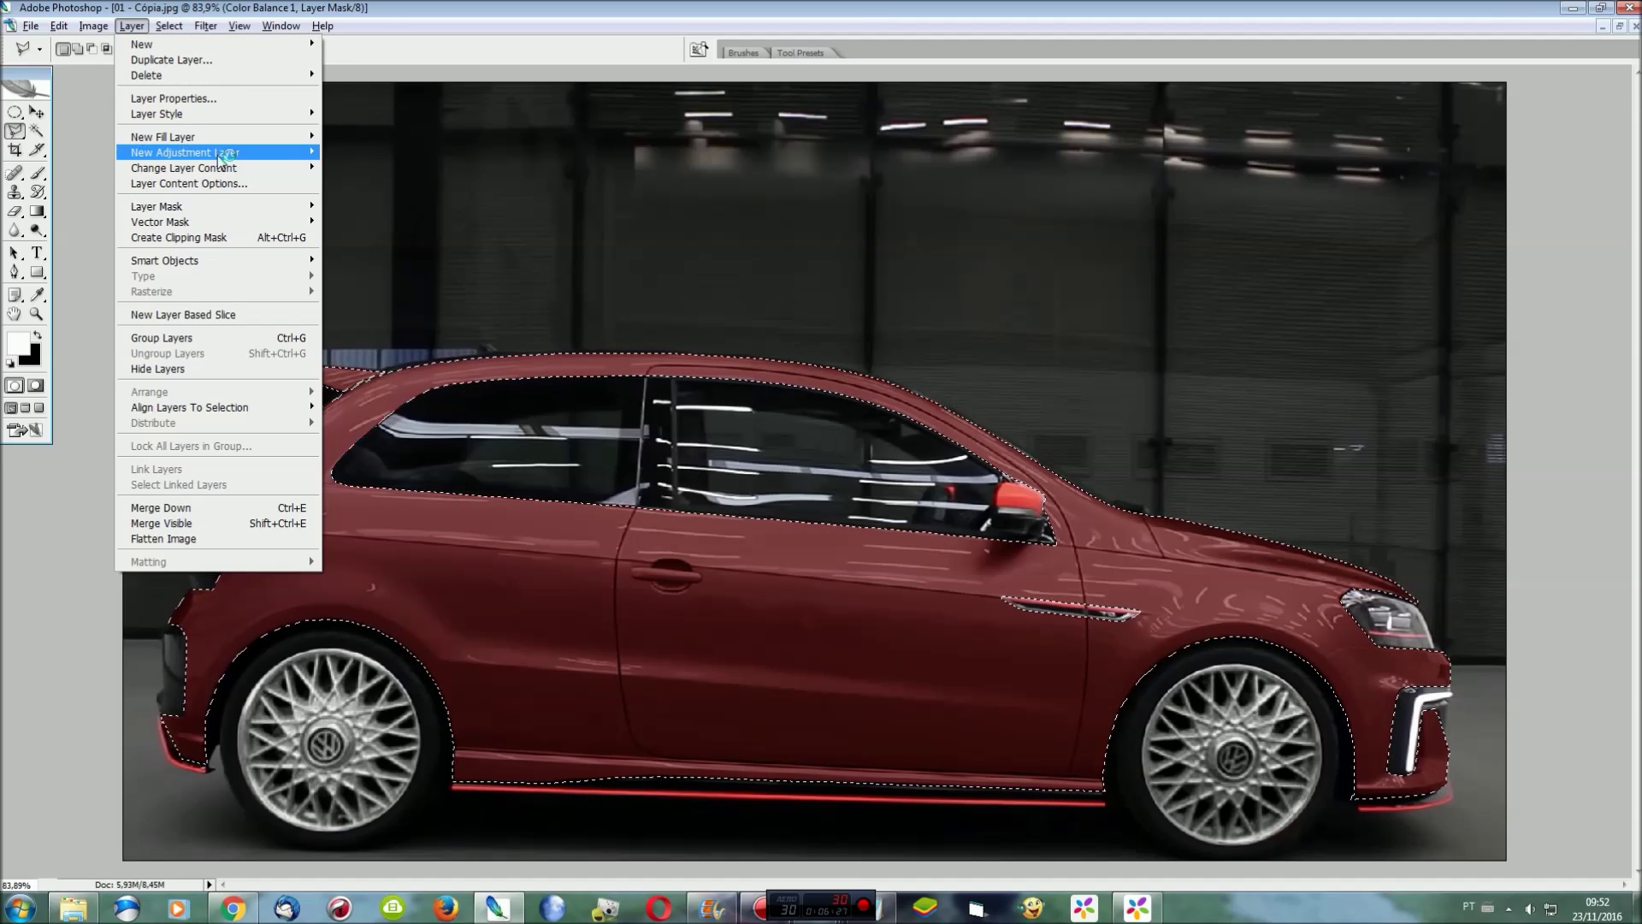
pyautogui.click(376, 219)
pyautogui.click(951, 291)
pyautogui.moveTo(234, 209); pyautogui.dragTo(319, 209)
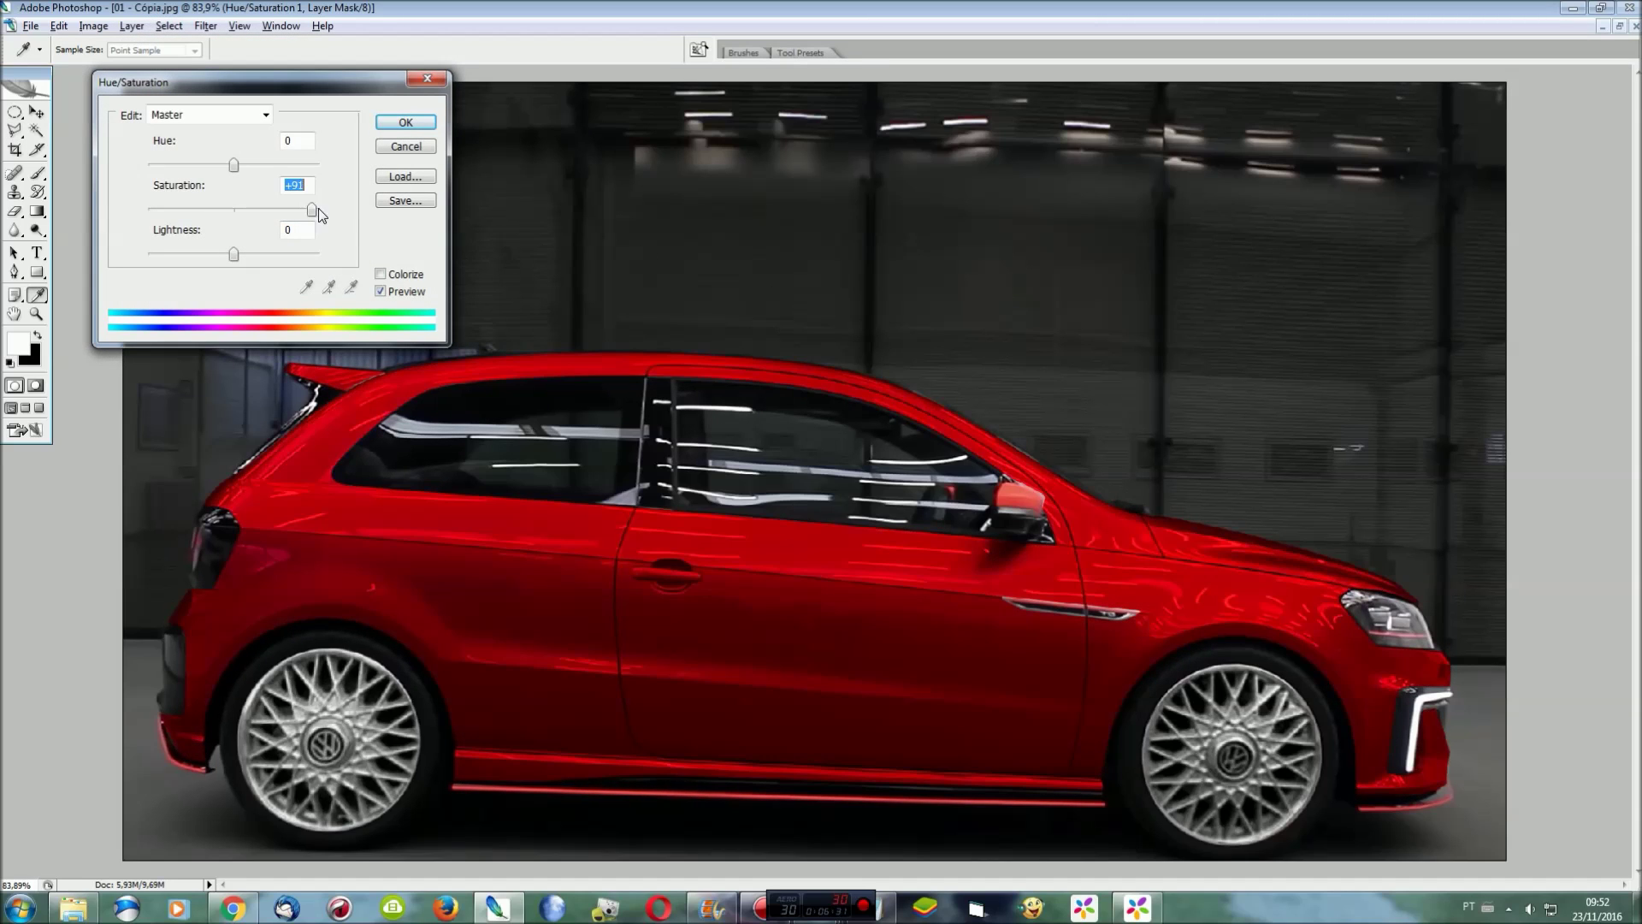
# Shift the car's Hue to about -124 and lower Saturation to +24
pyautogui.moveTo(236, 163)
pyautogui.mouseDown()
pyautogui.moveTo(149, 166)
pyautogui.moveTo(325, 165)
pyautogui.moveTo(168, 165)
pyautogui.mouseUp()
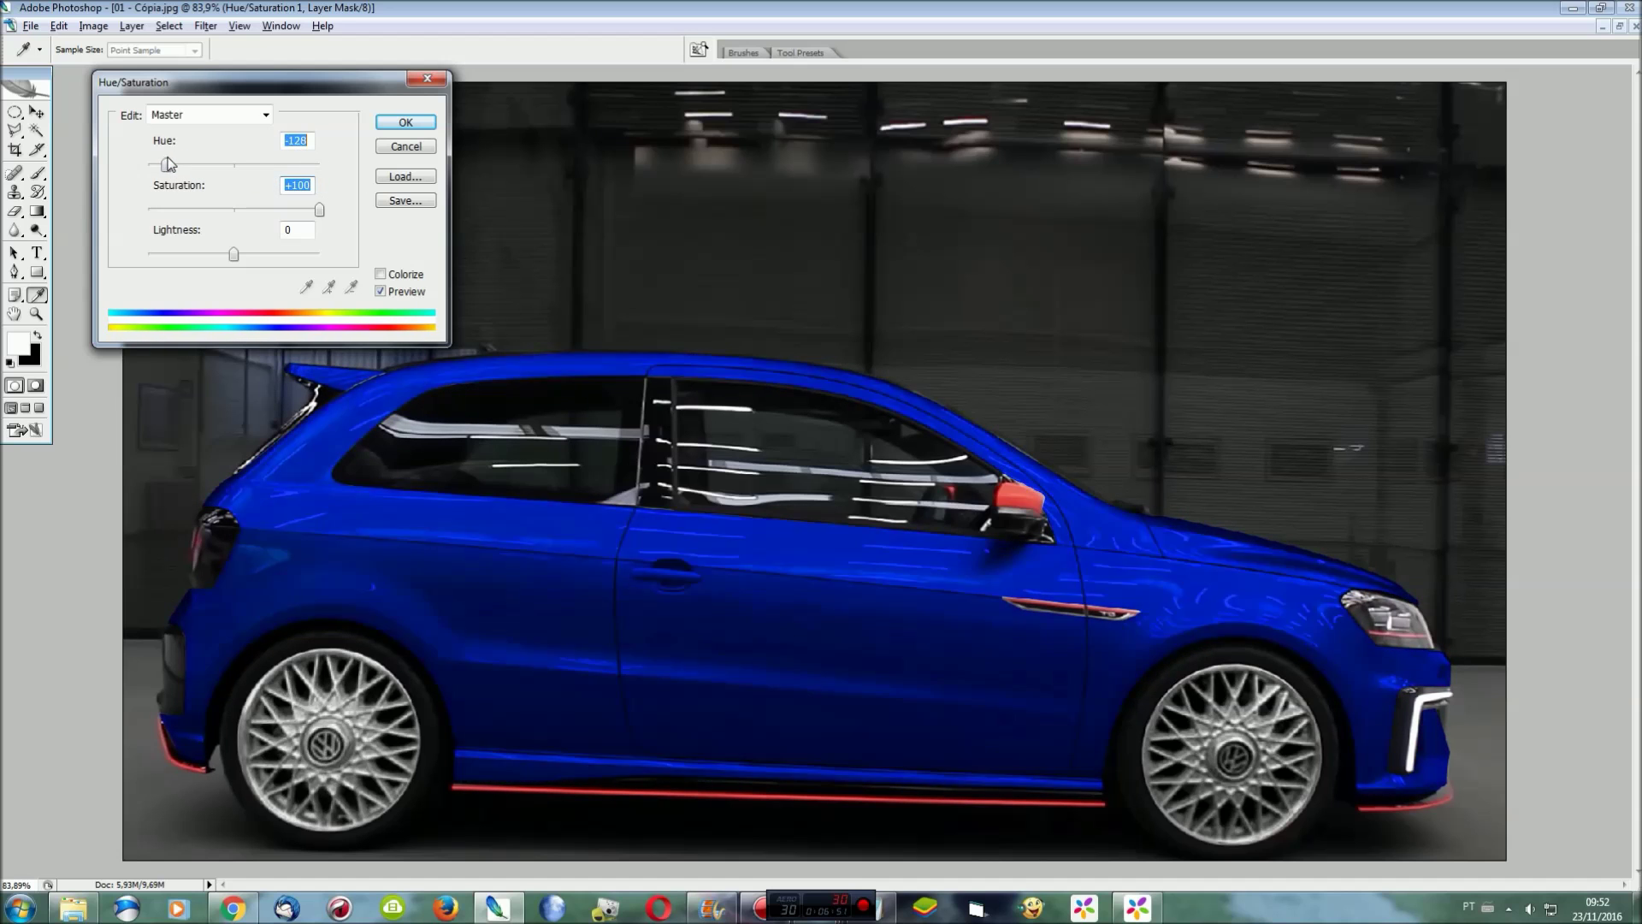
pyautogui.moveTo(317, 210); pyautogui.dragTo(254, 210)
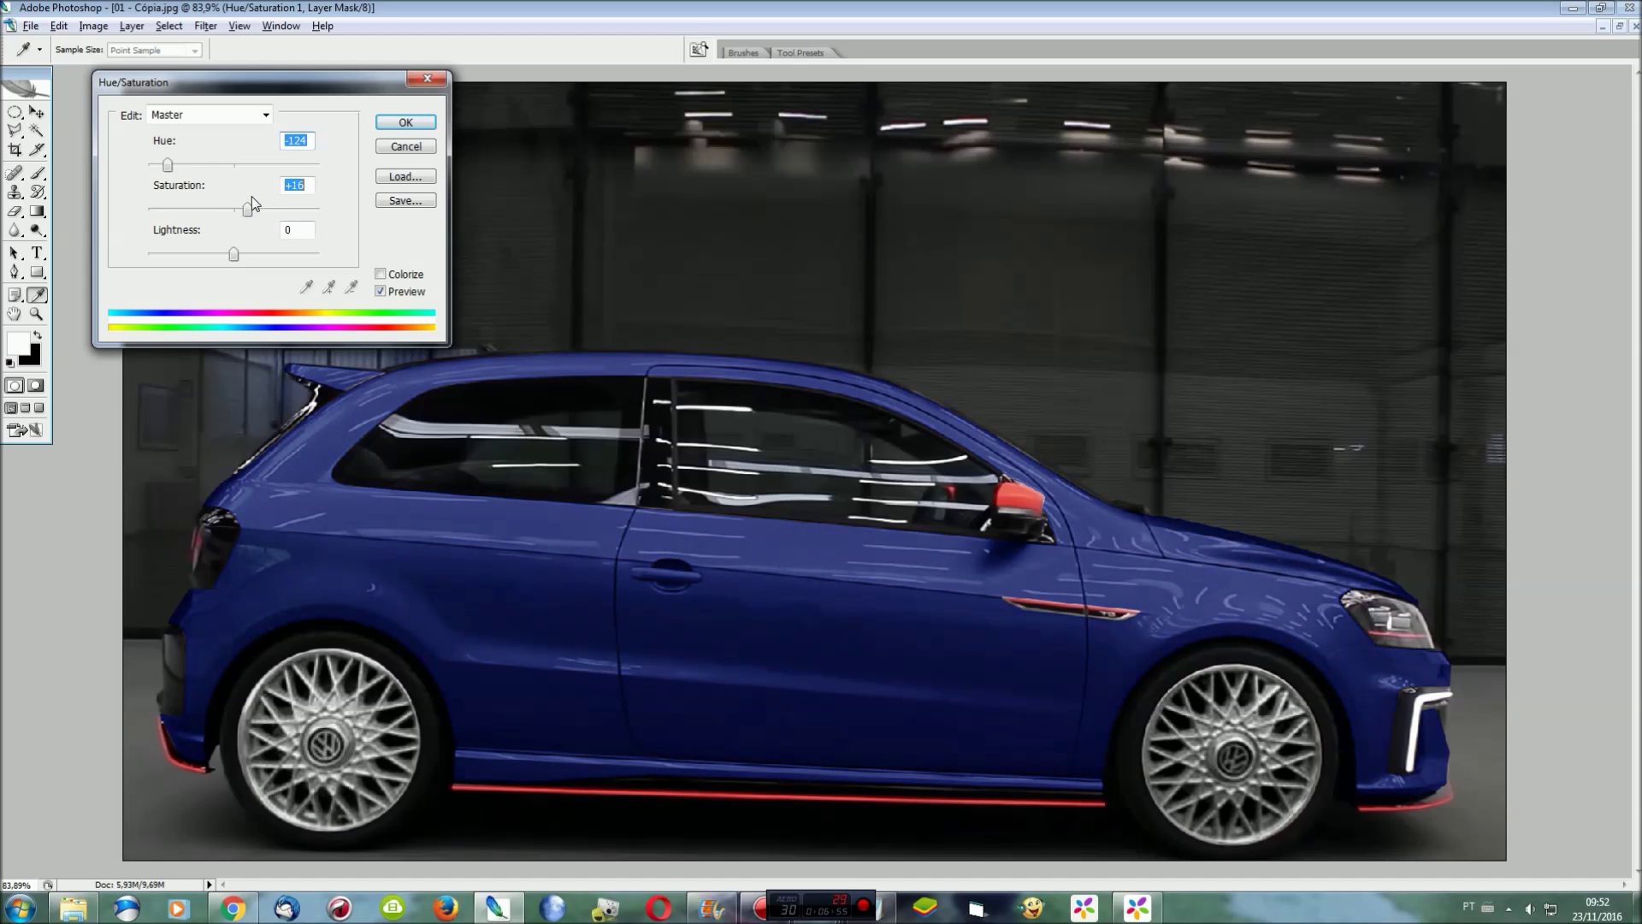
pyautogui.click(390, 130)
pyautogui.click(169, 25)
pyautogui.click(180, 75)
pyautogui.click(132, 25)
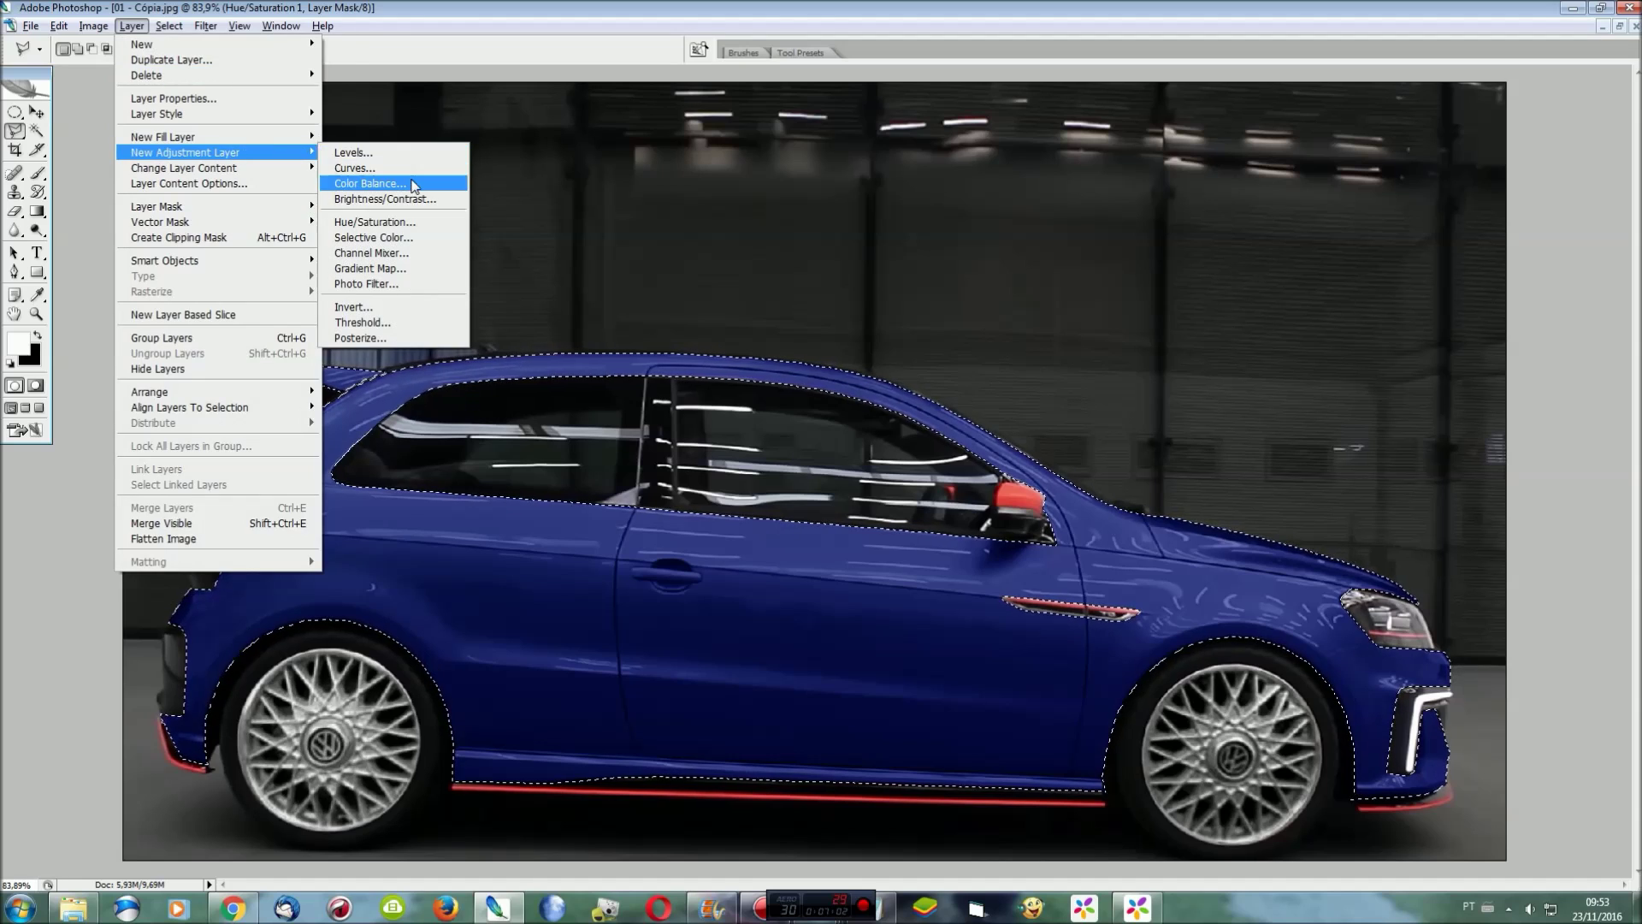
# Add a Color Balance layer: Cyan/Red -100, Magenta/Green +49, Yellow/Blue +100
pyautogui.click(410, 183)
pyautogui.press('Return')
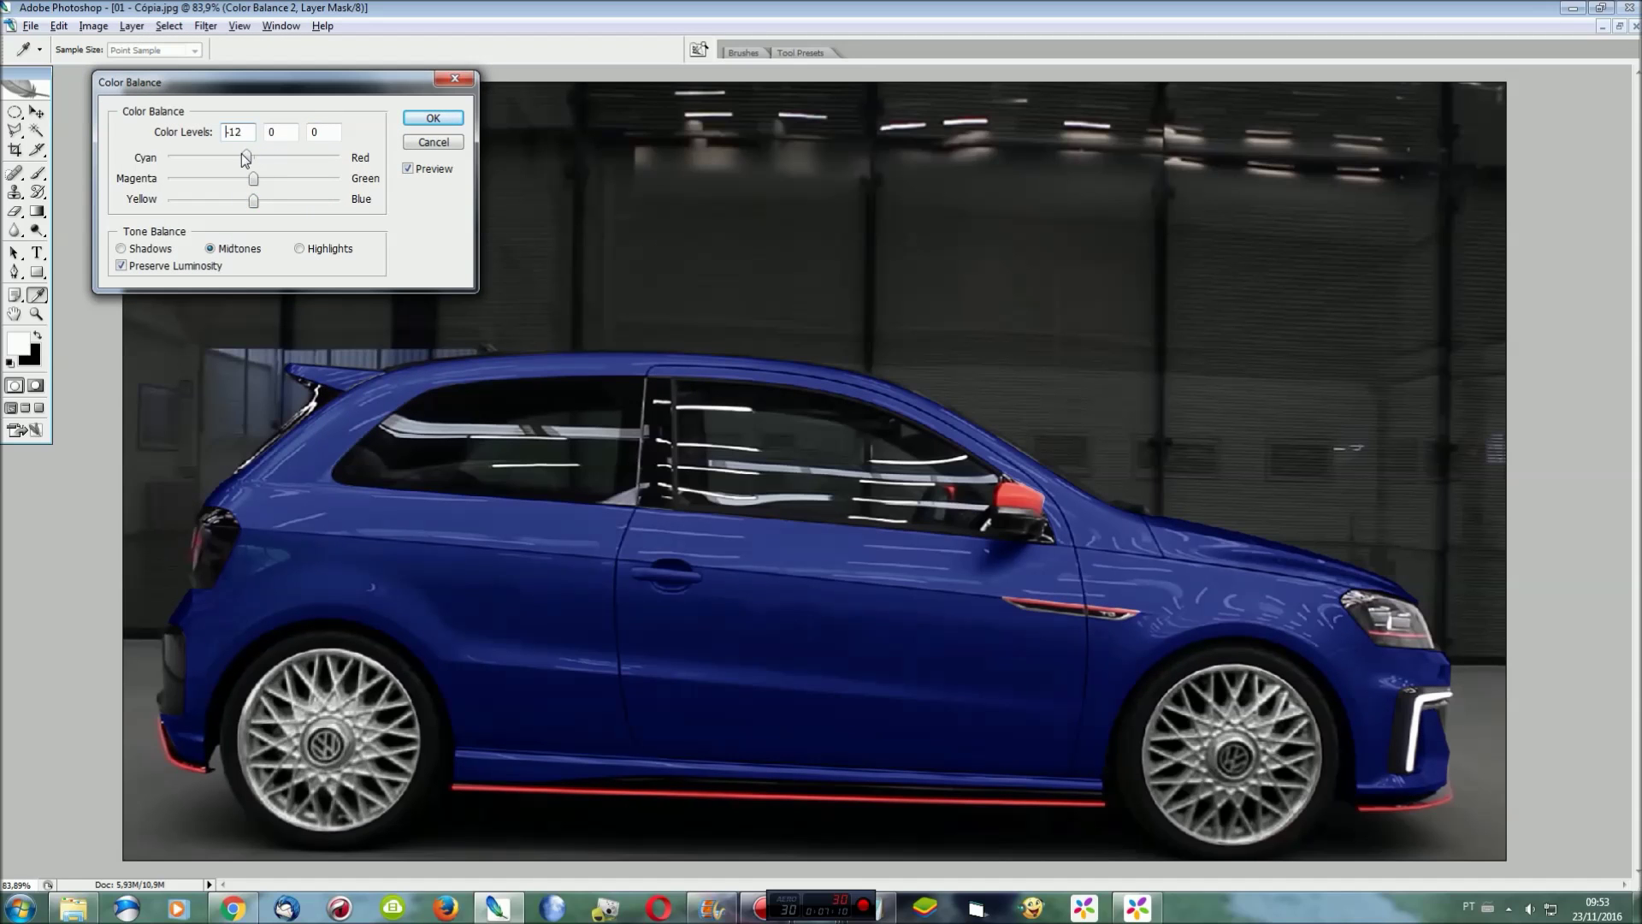
pyautogui.moveTo(246, 158); pyautogui.dragTo(139, 160)
pyautogui.moveTo(243, 206); pyautogui.dragTo(370, 206)
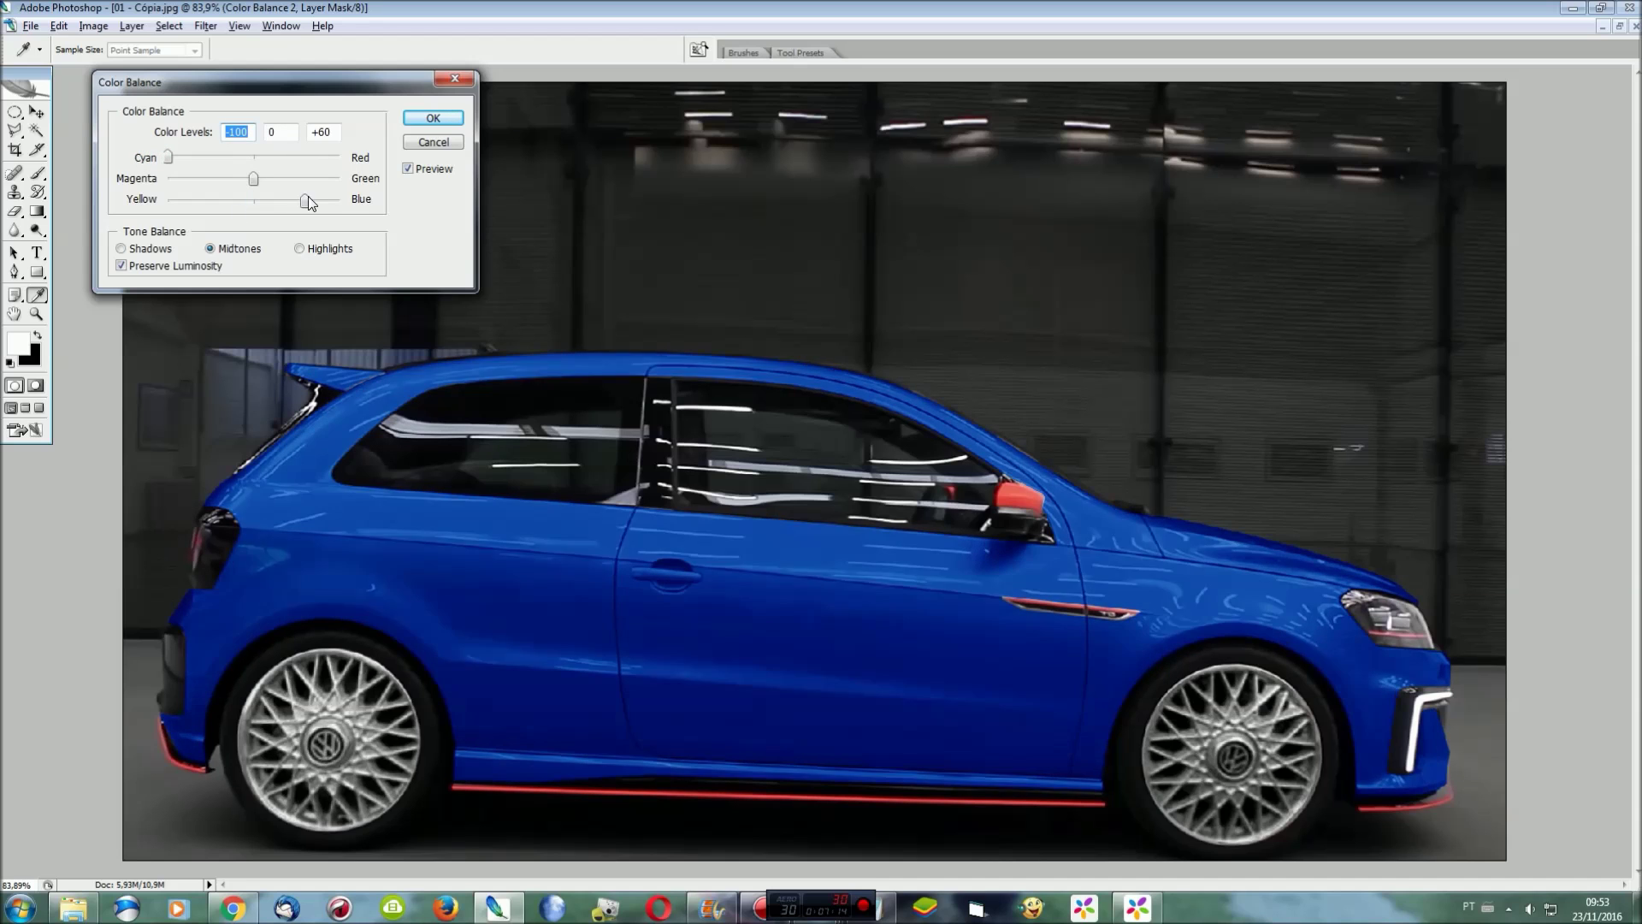
pyautogui.moveTo(253, 178)
pyautogui.mouseDown()
pyautogui.moveTo(193, 175)
pyautogui.moveTo(344, 179)
pyautogui.mouseUp()
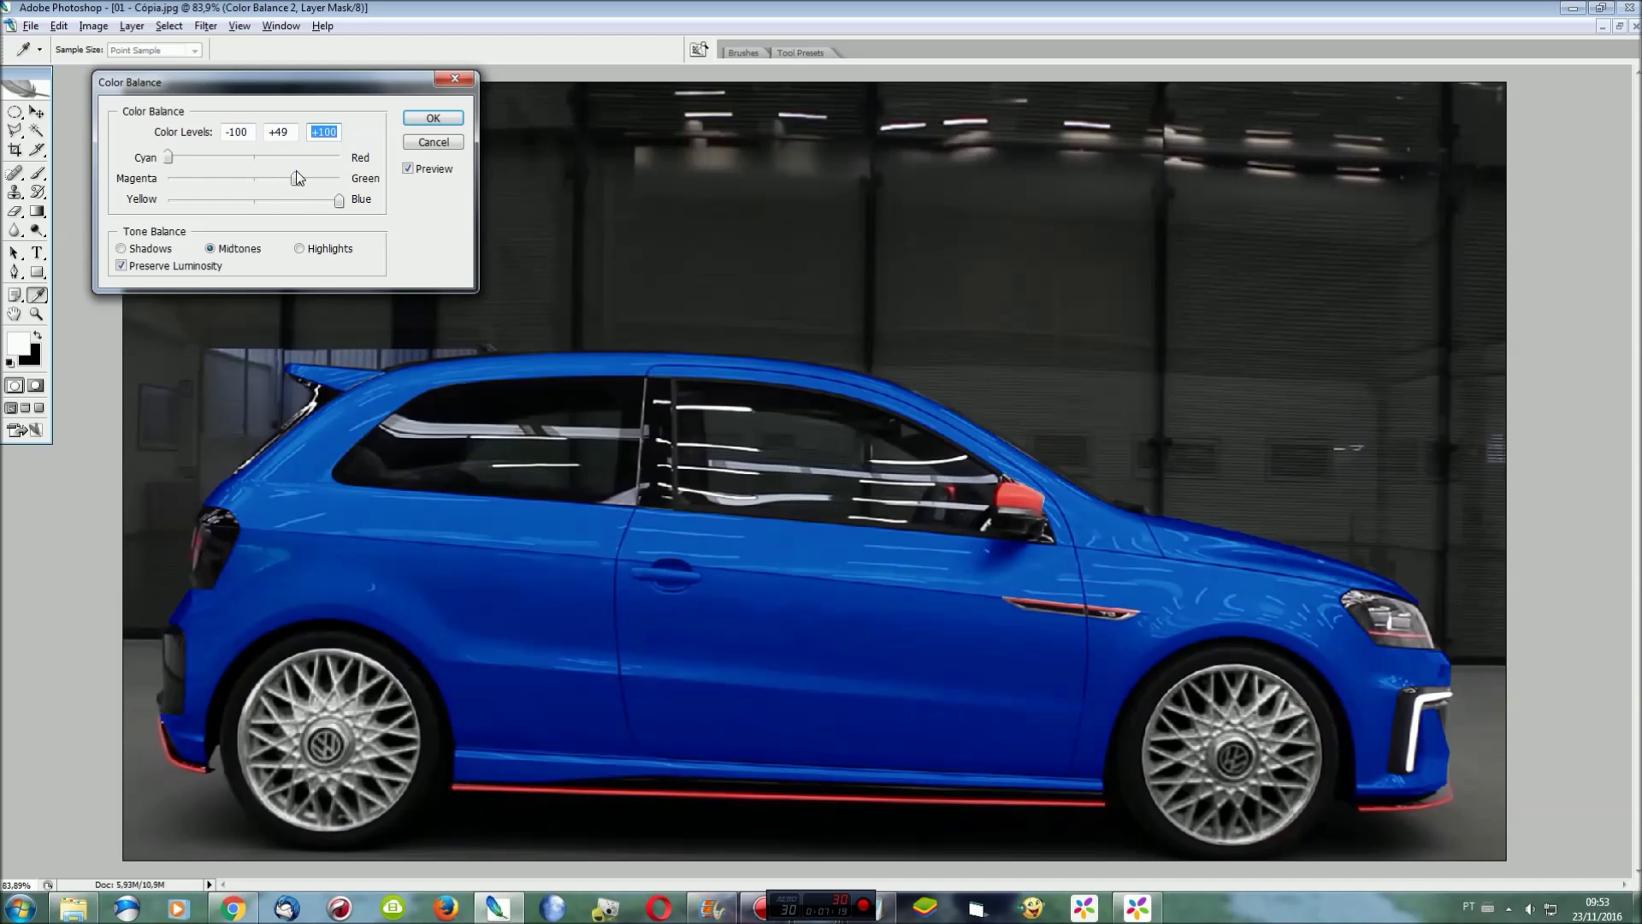
pyautogui.click(433, 118)
pyautogui.click(15, 130)
# Darken the car's midtones with a Levels layer, then merge the adjustments and Save As
pyautogui.click(168, 26)
pyautogui.click(359, 153)
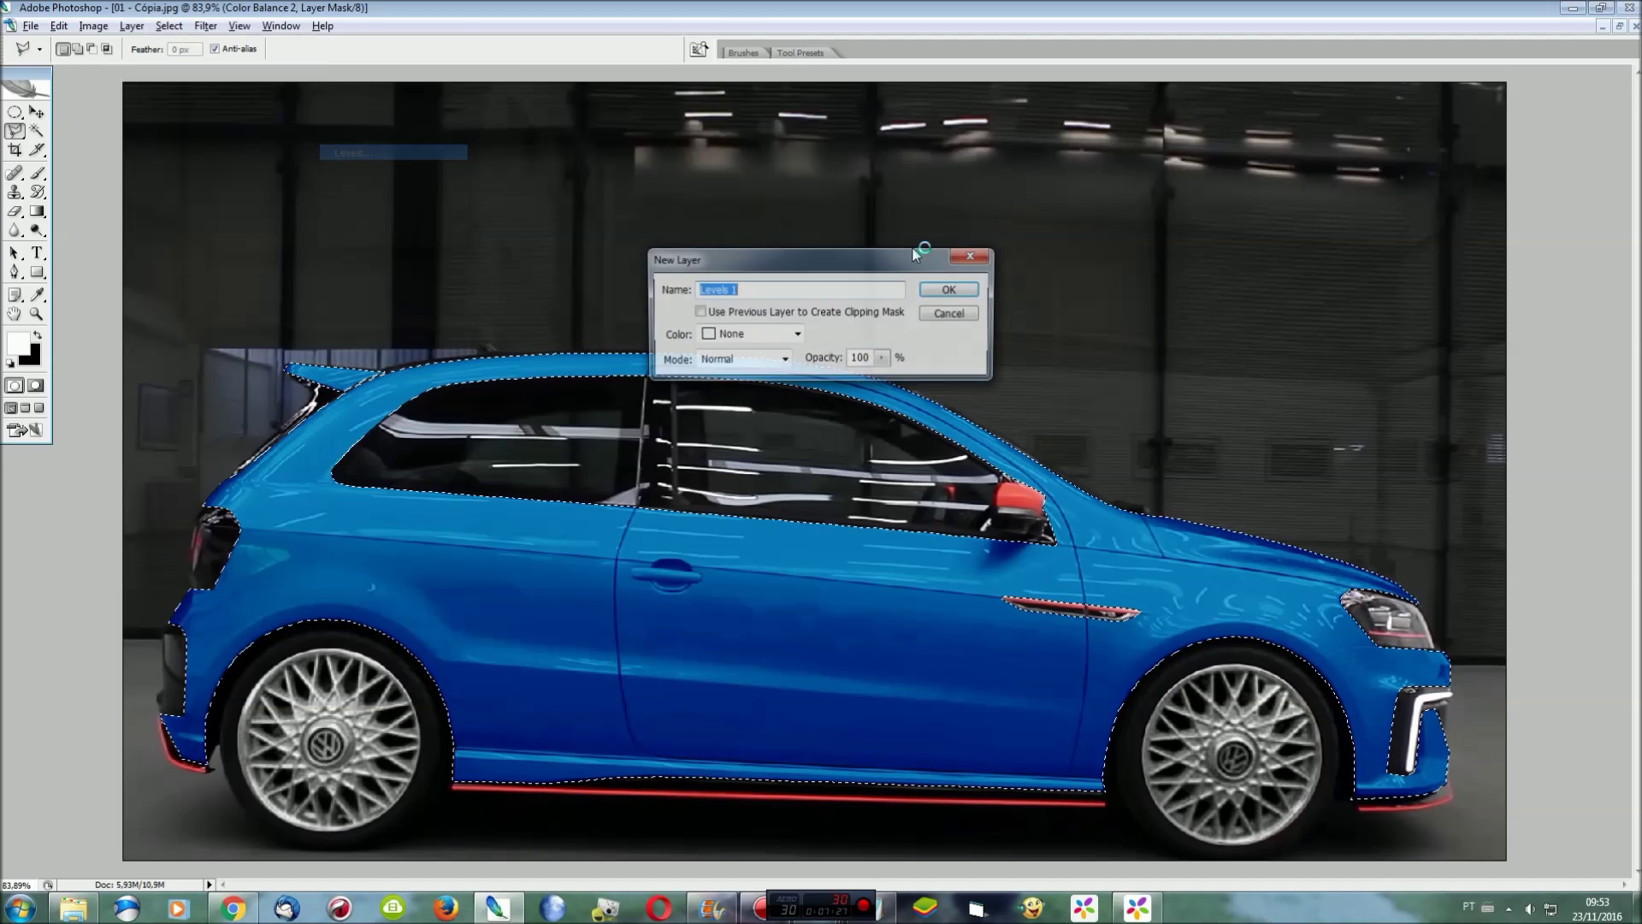
pyautogui.press('Return')
pyautogui.moveTo(232, 254); pyautogui.dragTo(278, 253)
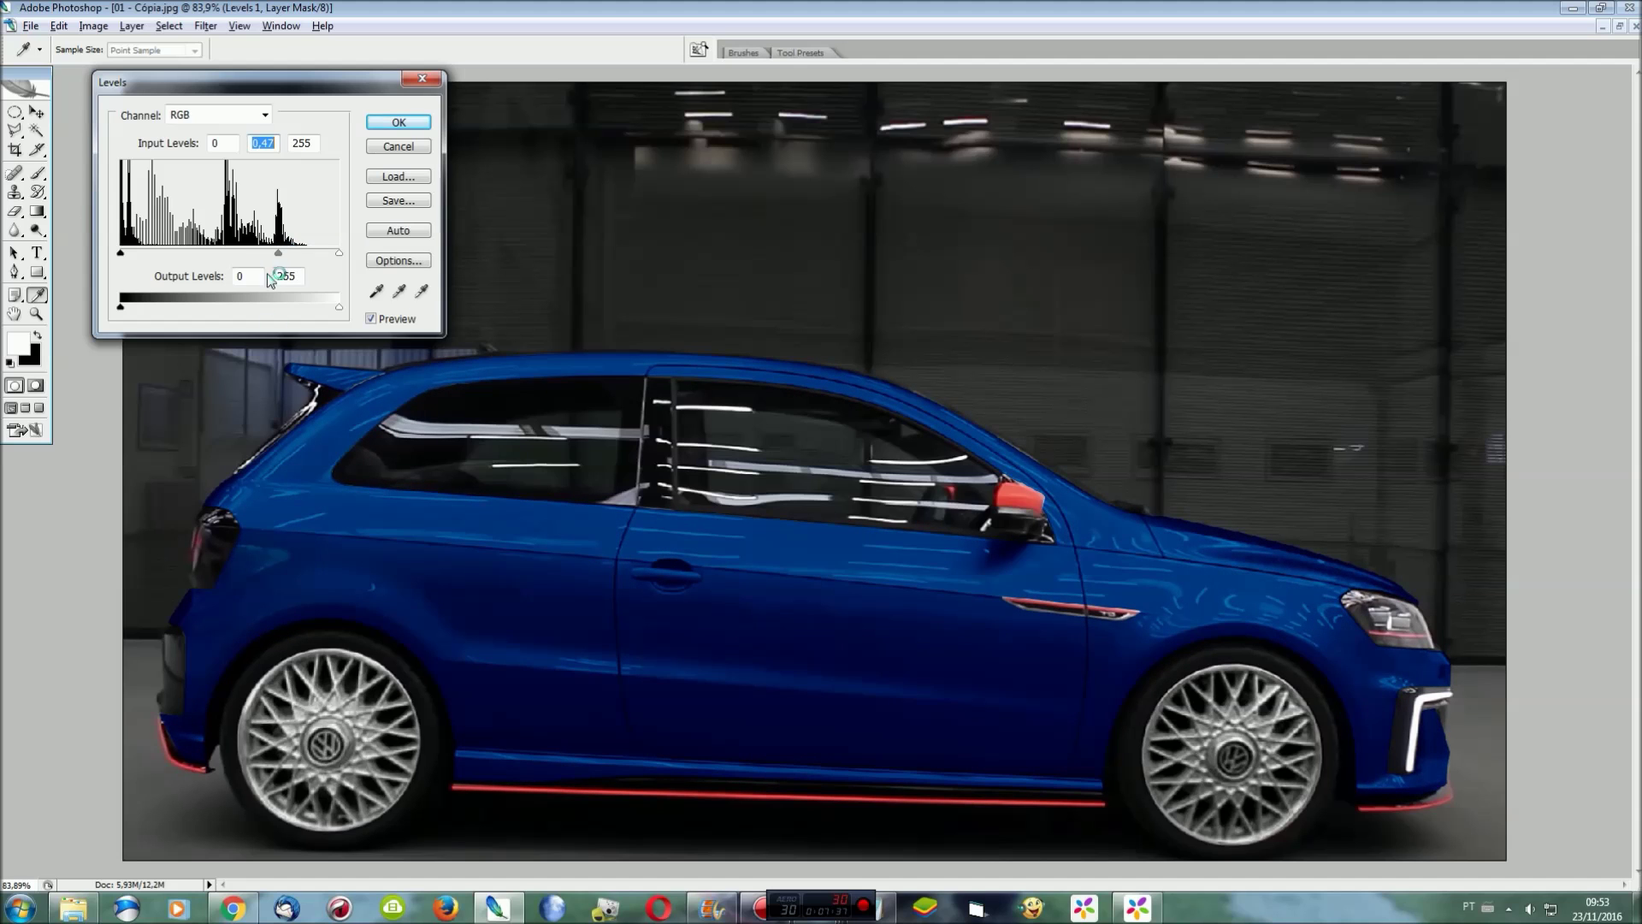
pyautogui.click(399, 122)
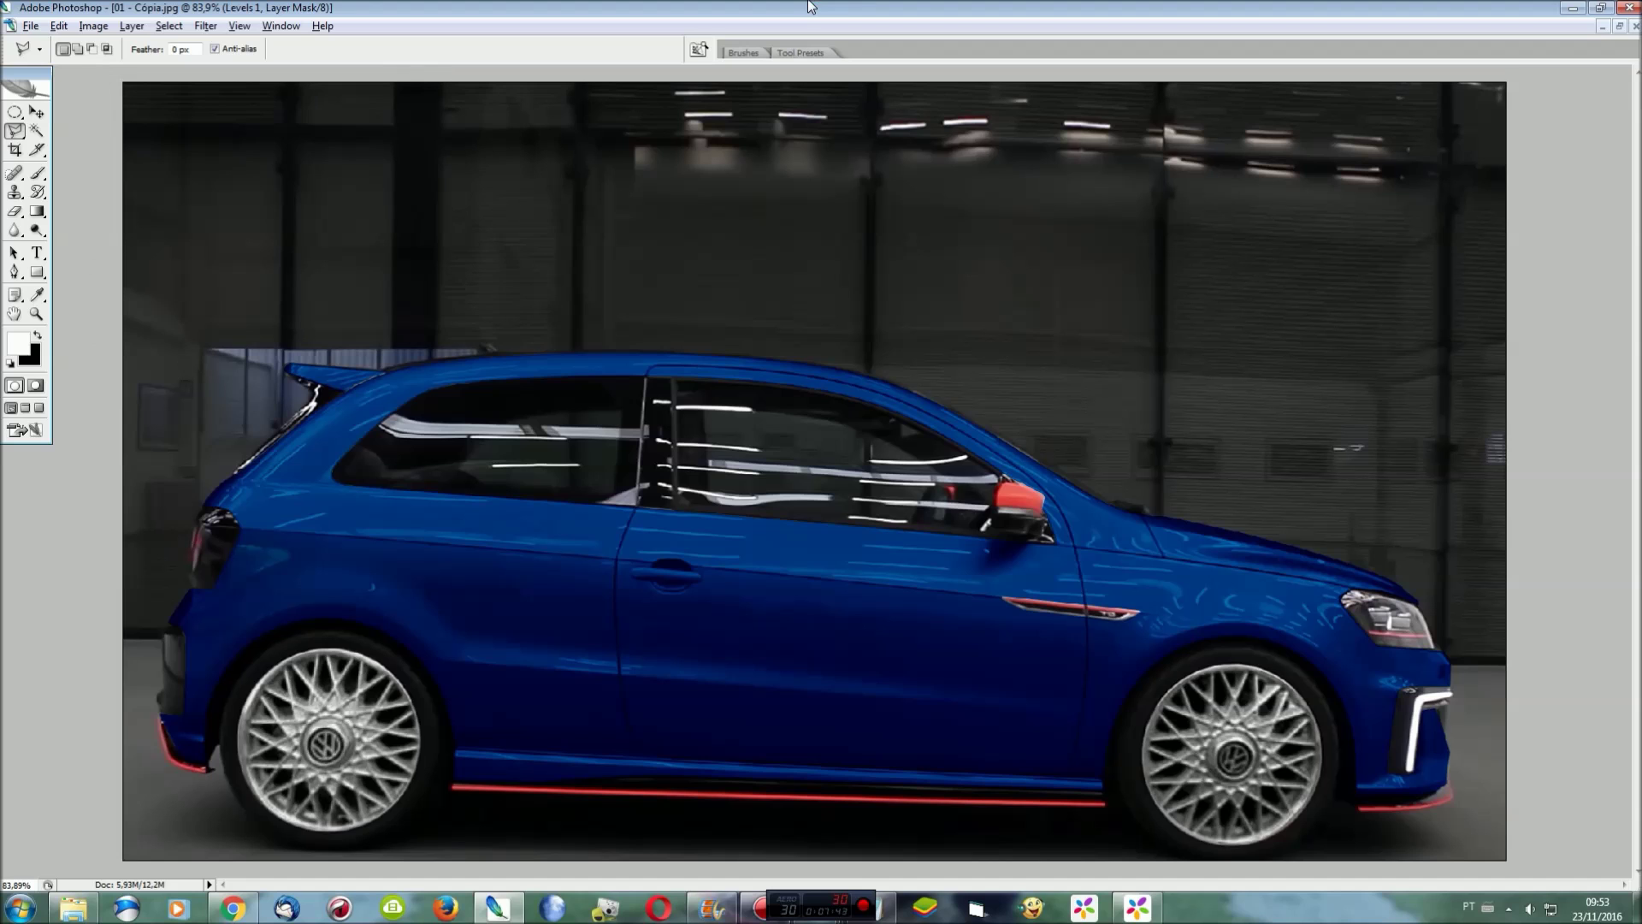
pyautogui.hotkey('ctrl', 'shift', 'e')
pyautogui.hotkey('ctrl', 'shift', 's')
# Confirm replacing the existing file and zoom in on the car
pyautogui.press('Return')
pyautogui.press('Return')
pyautogui.hotkey('ctrl', '+')
pyautogui.hotkey('ctrl', '+')
pyautogui.hotkey('ctrl', '+')
pyautogui.moveTo(922, 884); pyautogui.dragTo(1387, 883)
pyautogui.scroll(-3, 821, 471)
pyautogui.scroll(-2, 821, 471)
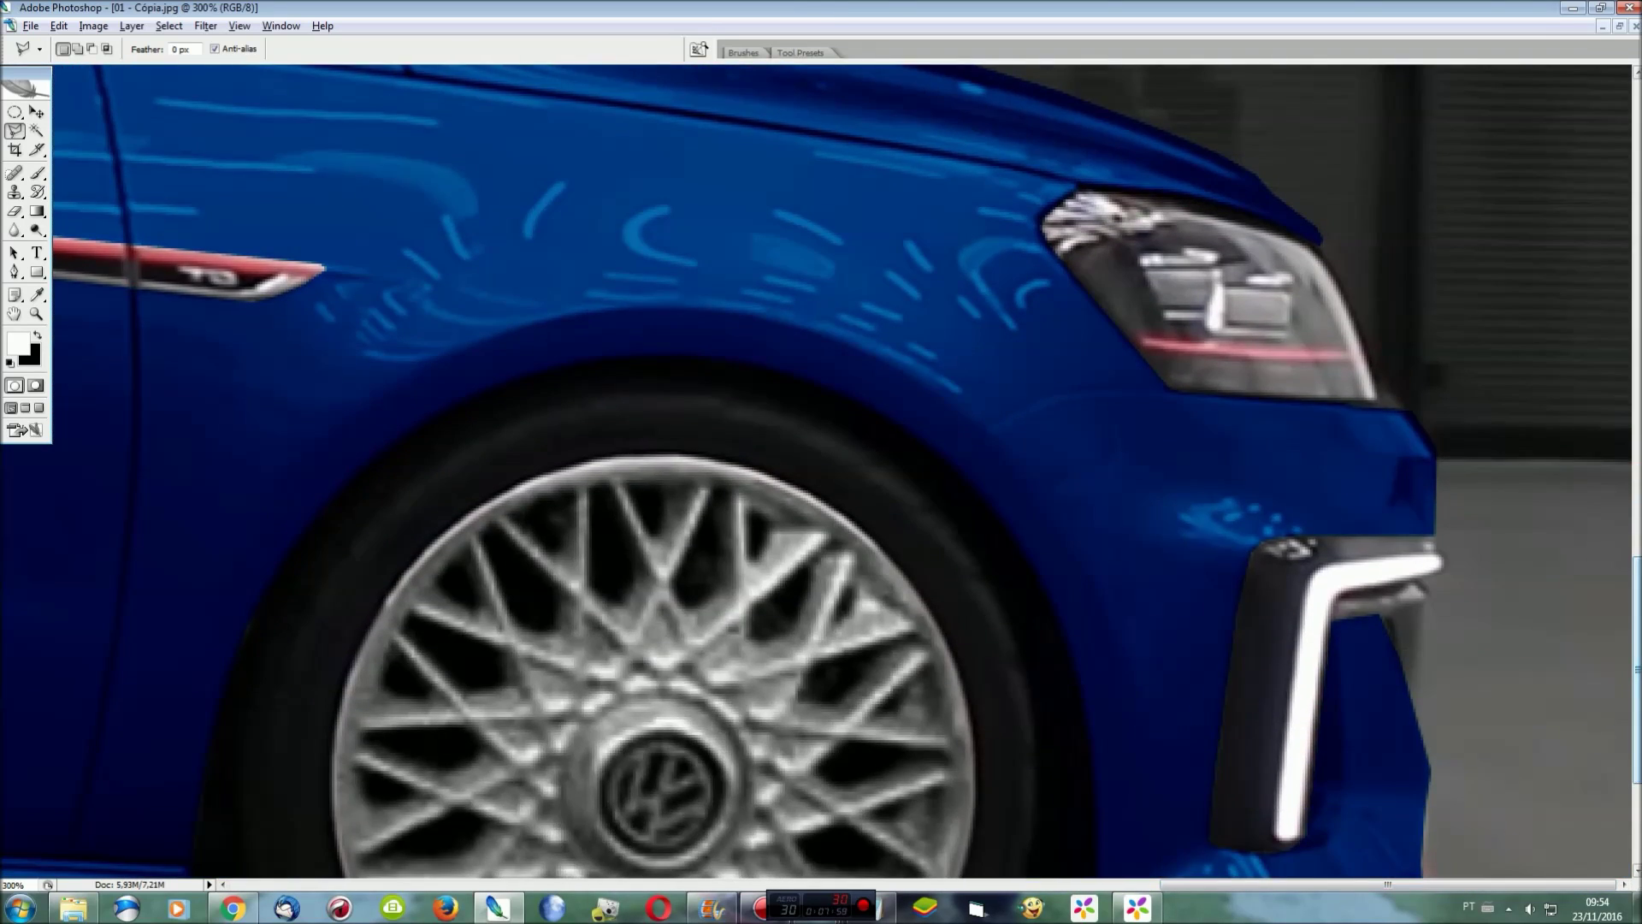
pyautogui.scroll(-2, 821, 470)
# Select the red mirror cap and its red reflection in the window
pyautogui.hotkey('ctrl', '+')
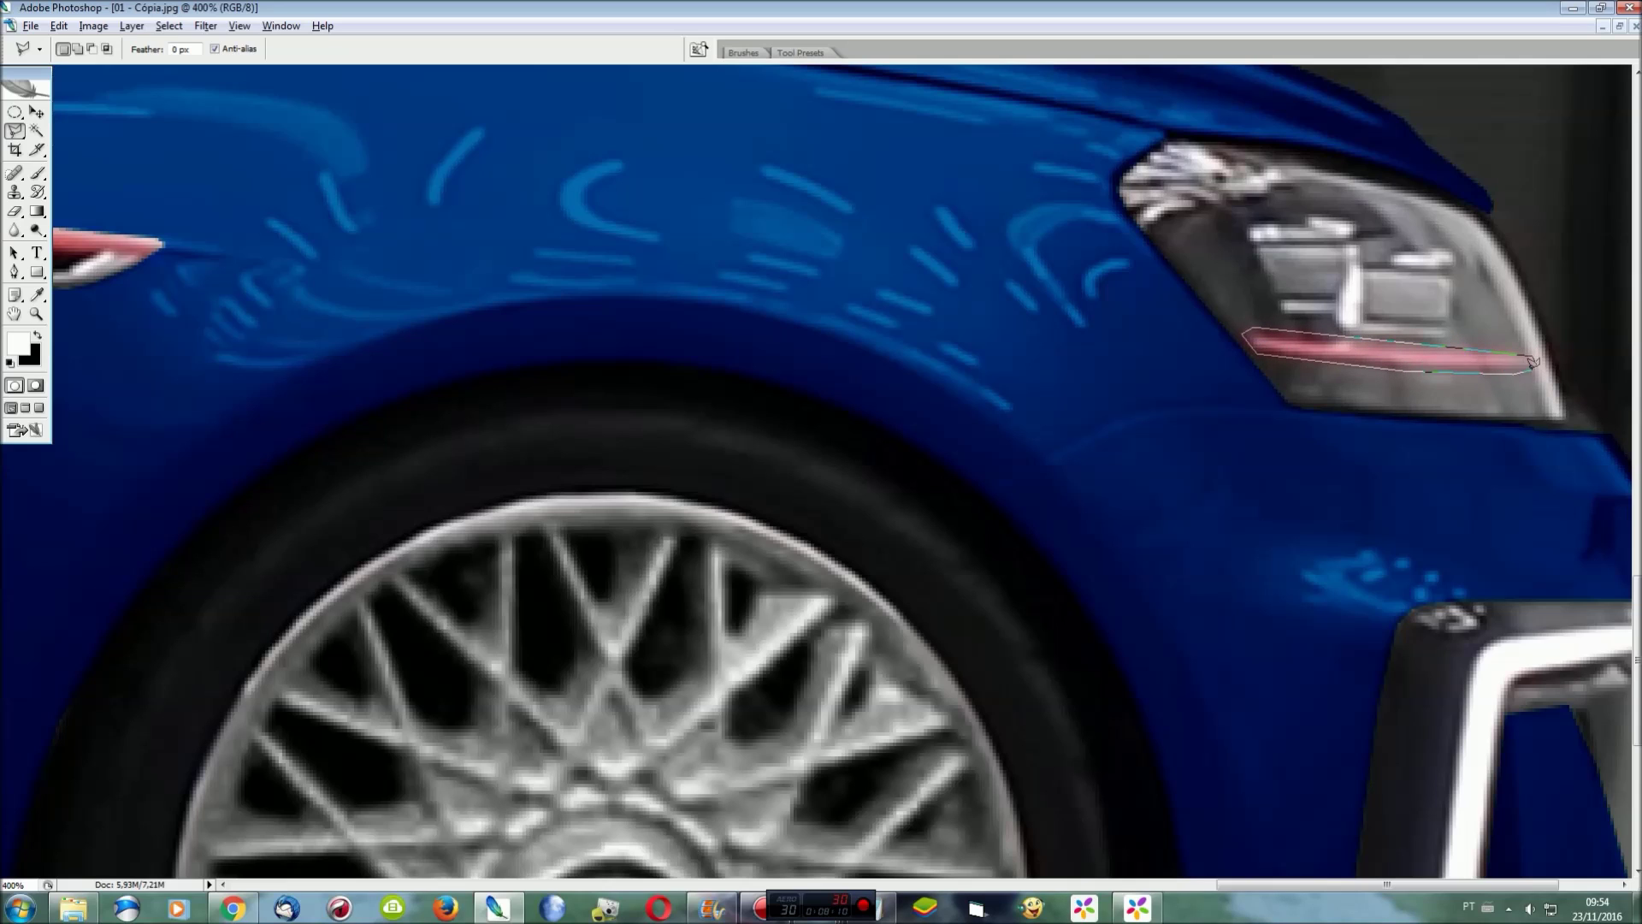
pyautogui.scroll(5, 1531, 361)
pyautogui.moveTo(1264, 884); pyautogui.dragTo(945, 894)
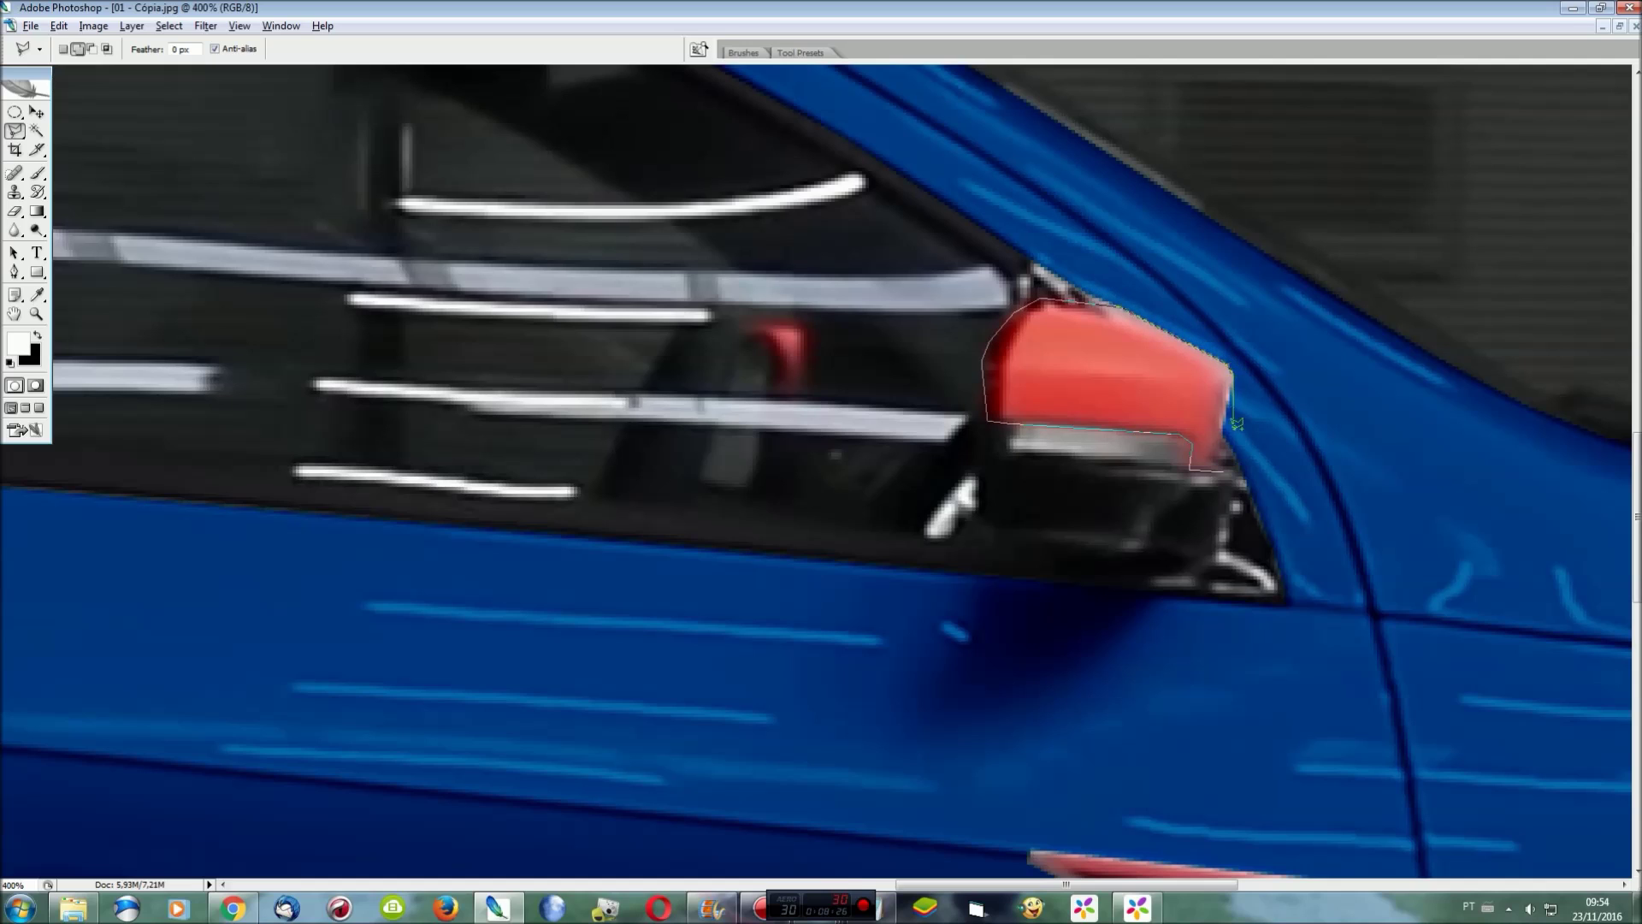
pyautogui.click(1205, 466)
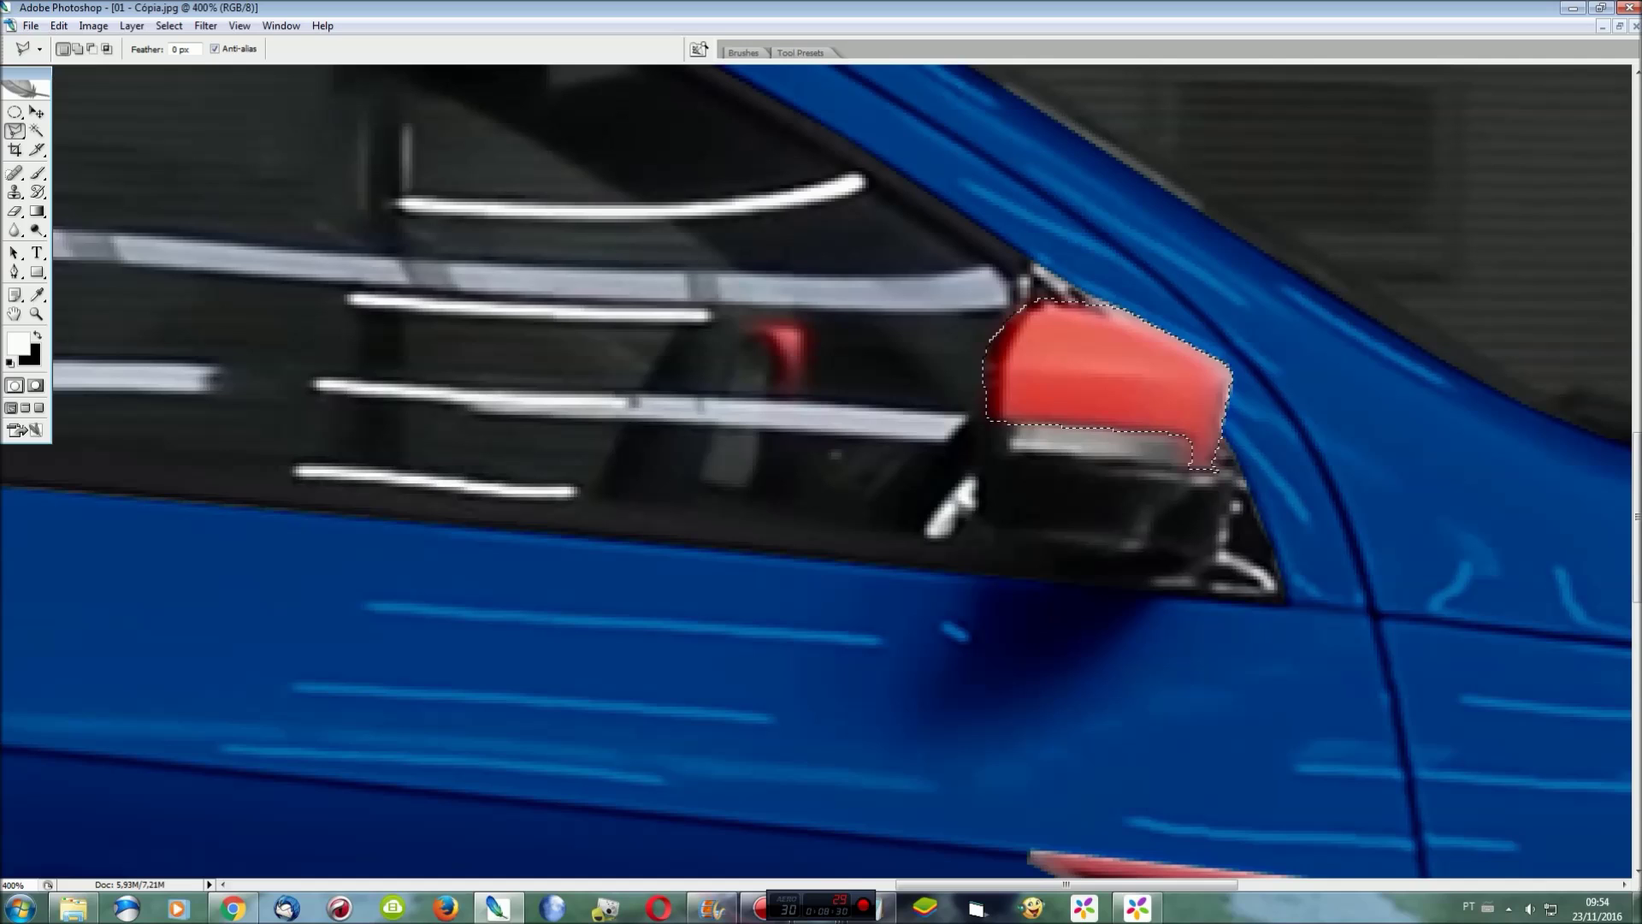
pyautogui.click(776, 392)
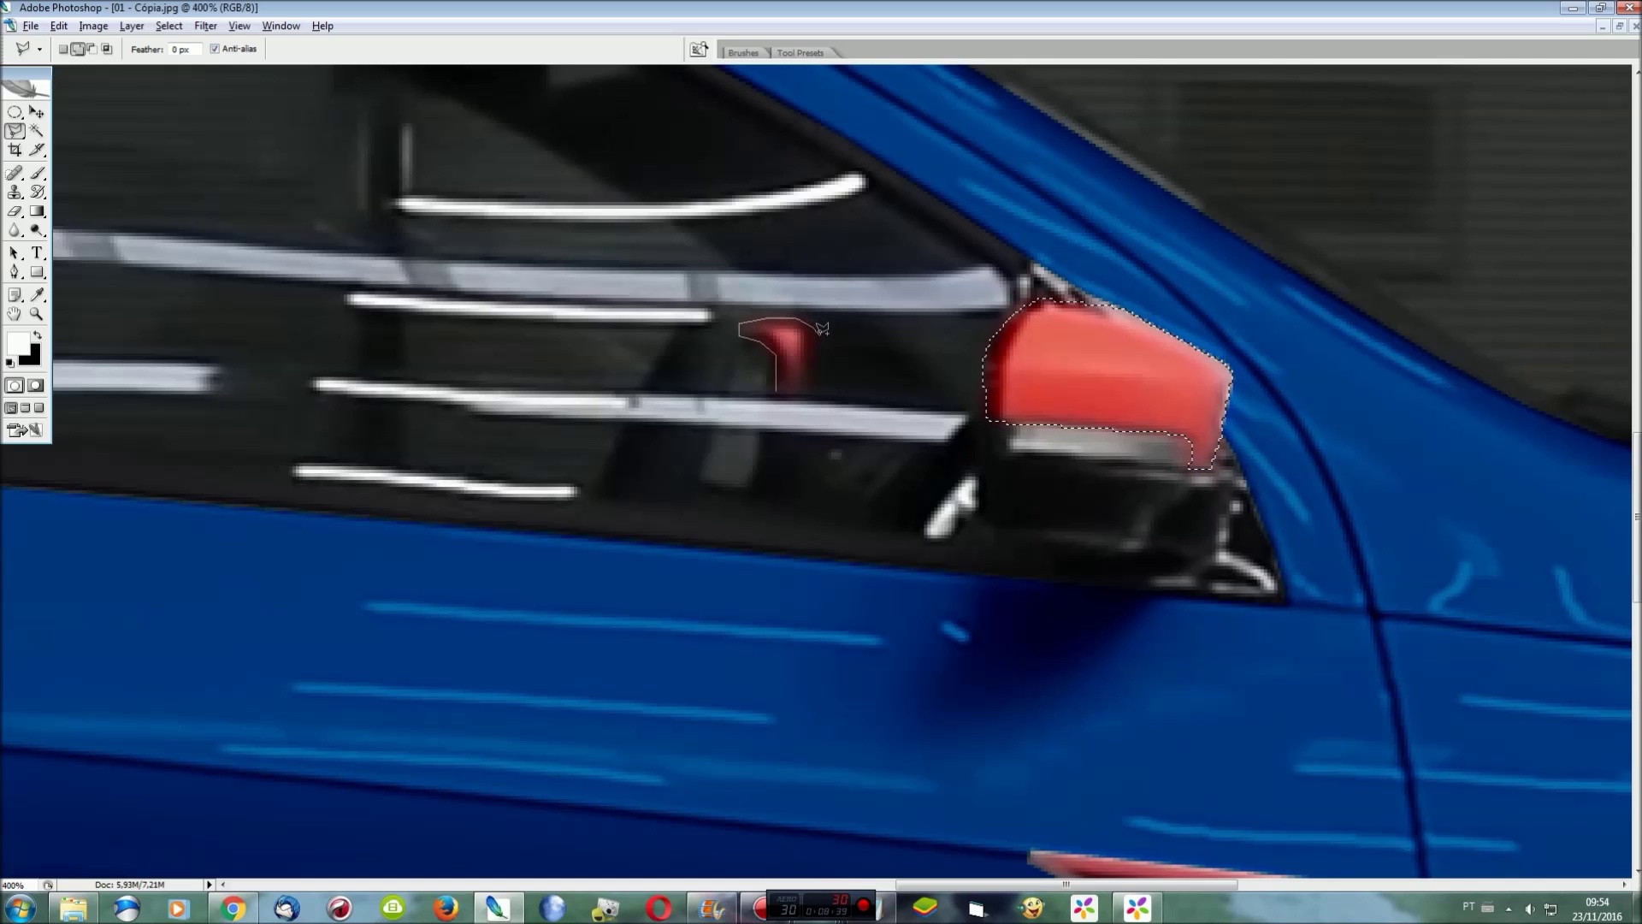
pyautogui.click(788, 399)
# Start outlining the red fender trim from one tip to the other
pyautogui.scroll(-5, 1026, 479)
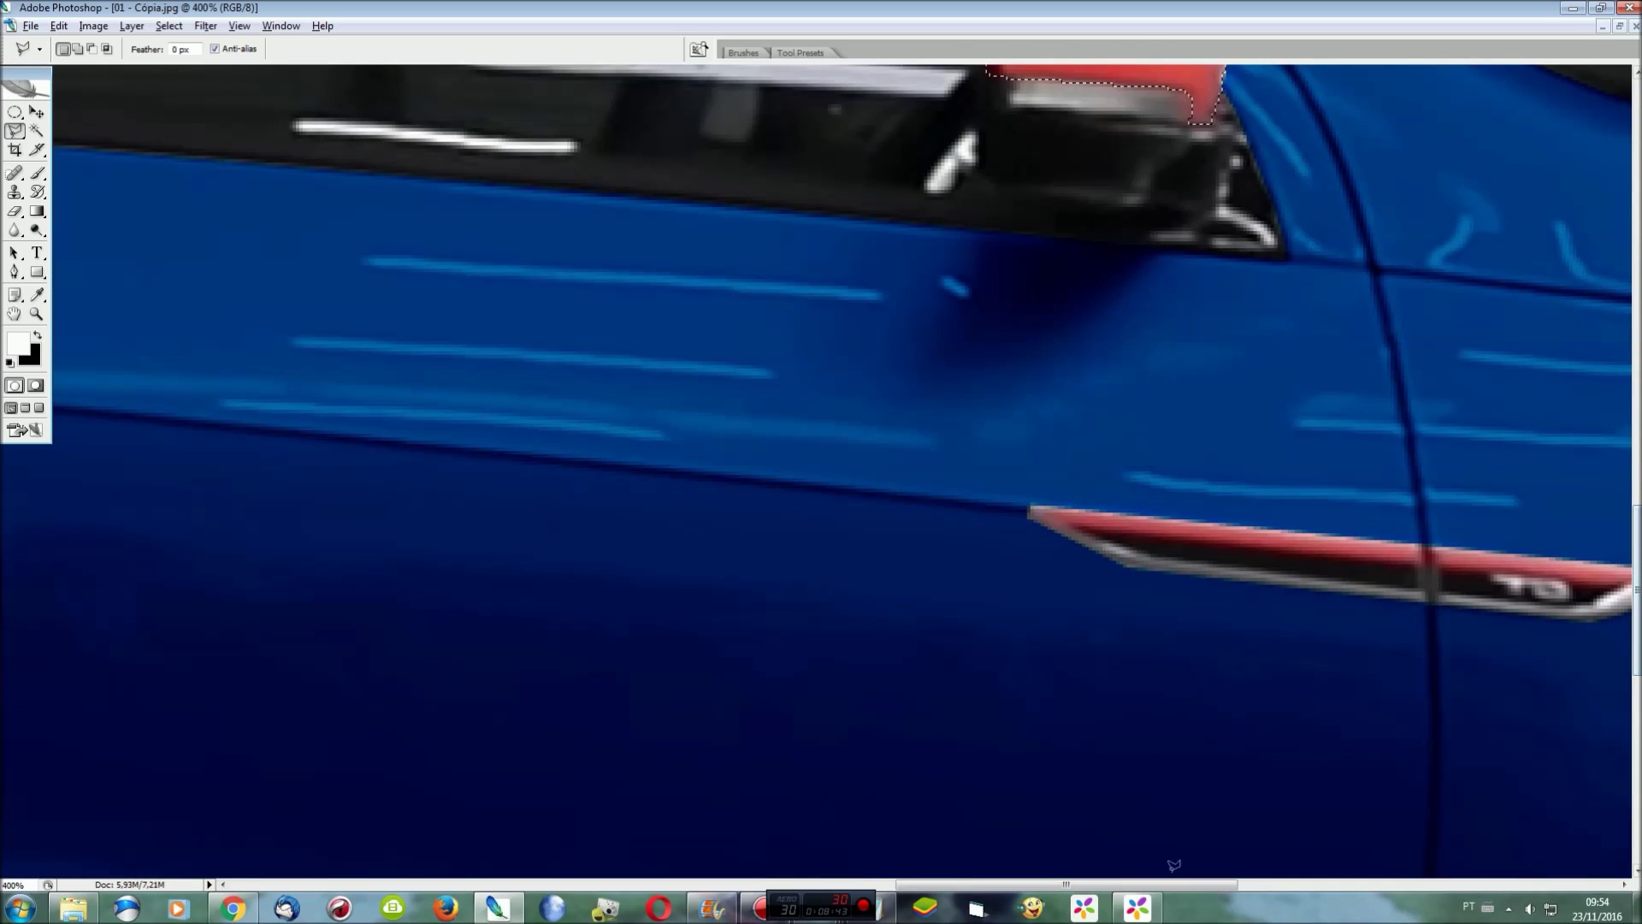
pyautogui.hscroll(5, 1198, 547)
pyautogui.keyDown('shift'); pyautogui.click(1272, 581); pyautogui.keyUp('shift')
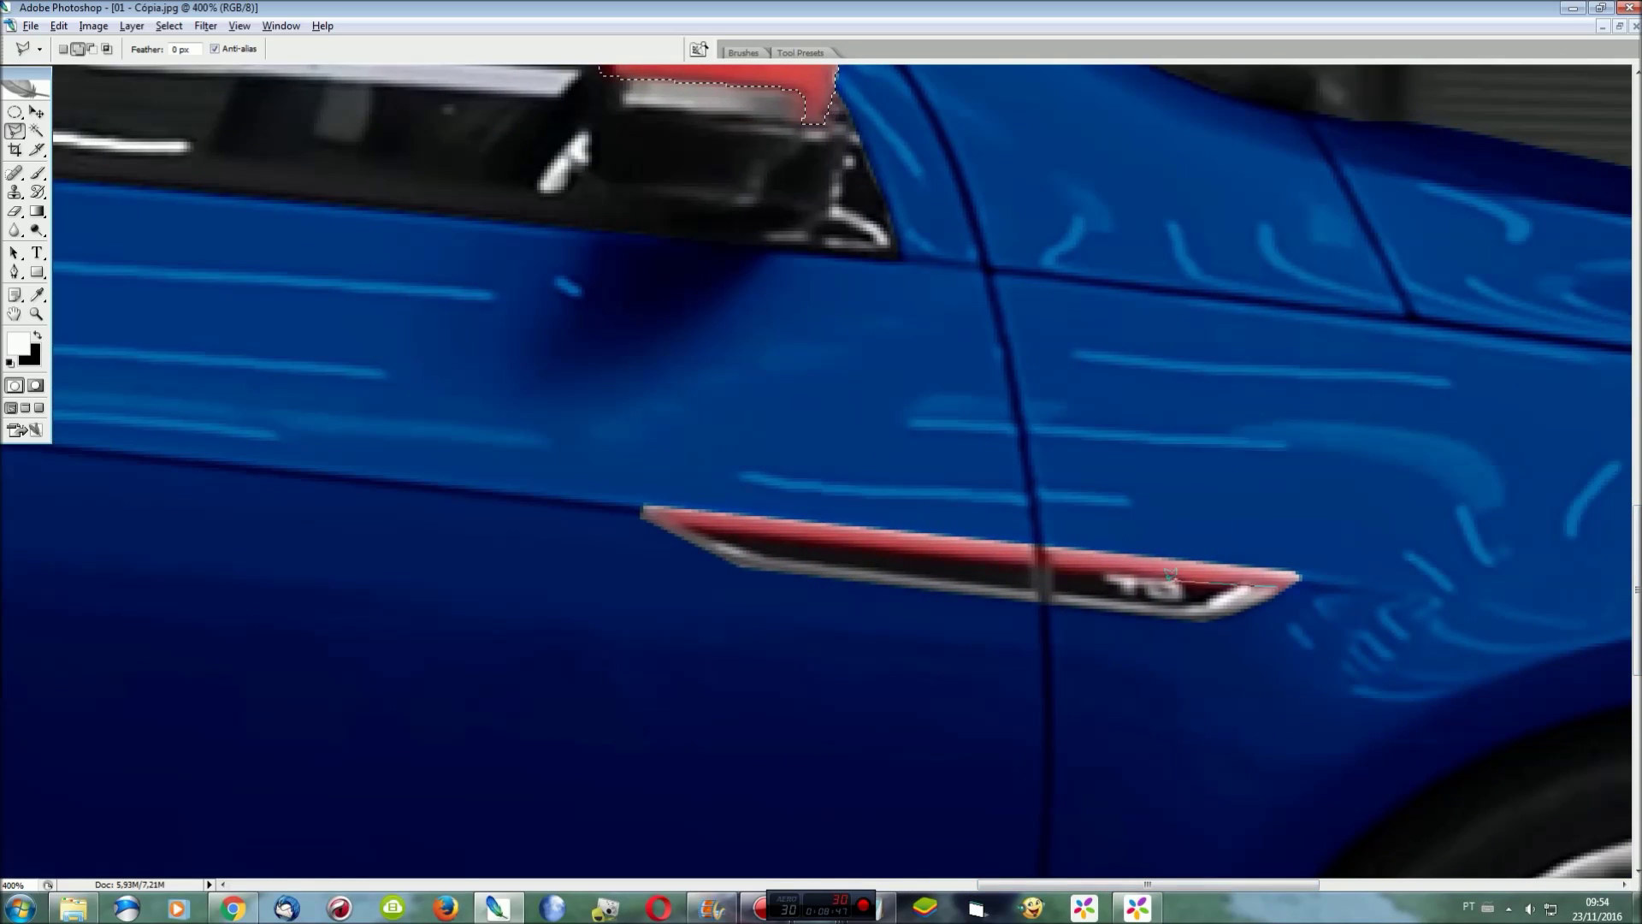
pyautogui.click(646, 508)
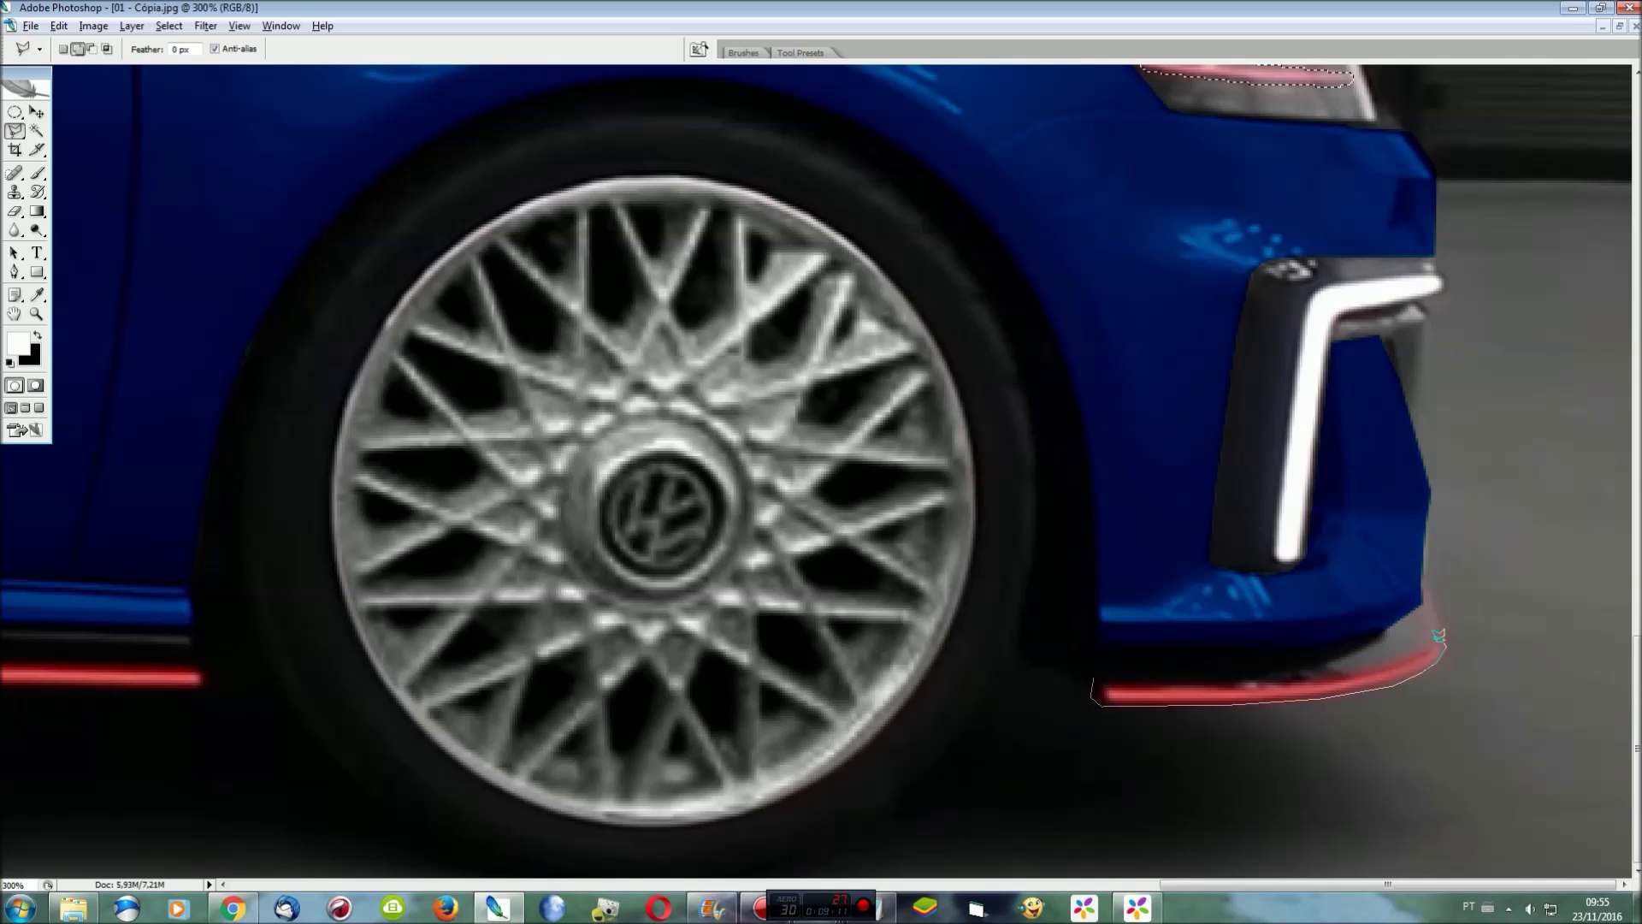
# Add the red front lip and the red sill stripe to the selection
pyautogui.click(1105, 672)
pyautogui.hscroll(-10, 1183, 702)
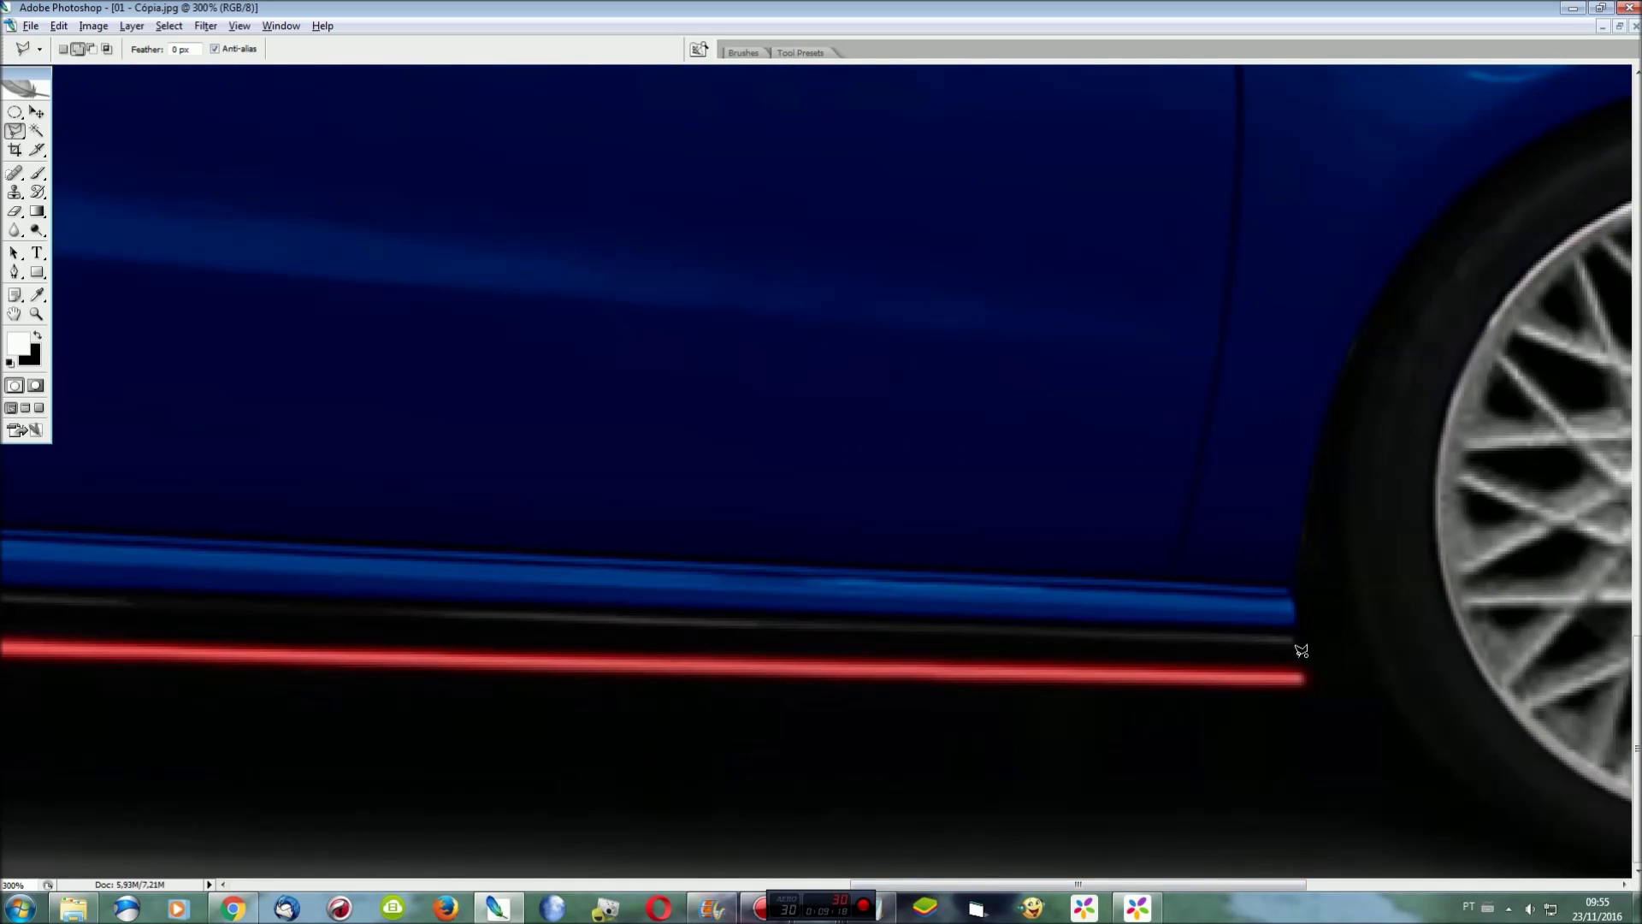
pyautogui.click(1312, 676)
pyautogui.hscroll(-5, 291, 665)
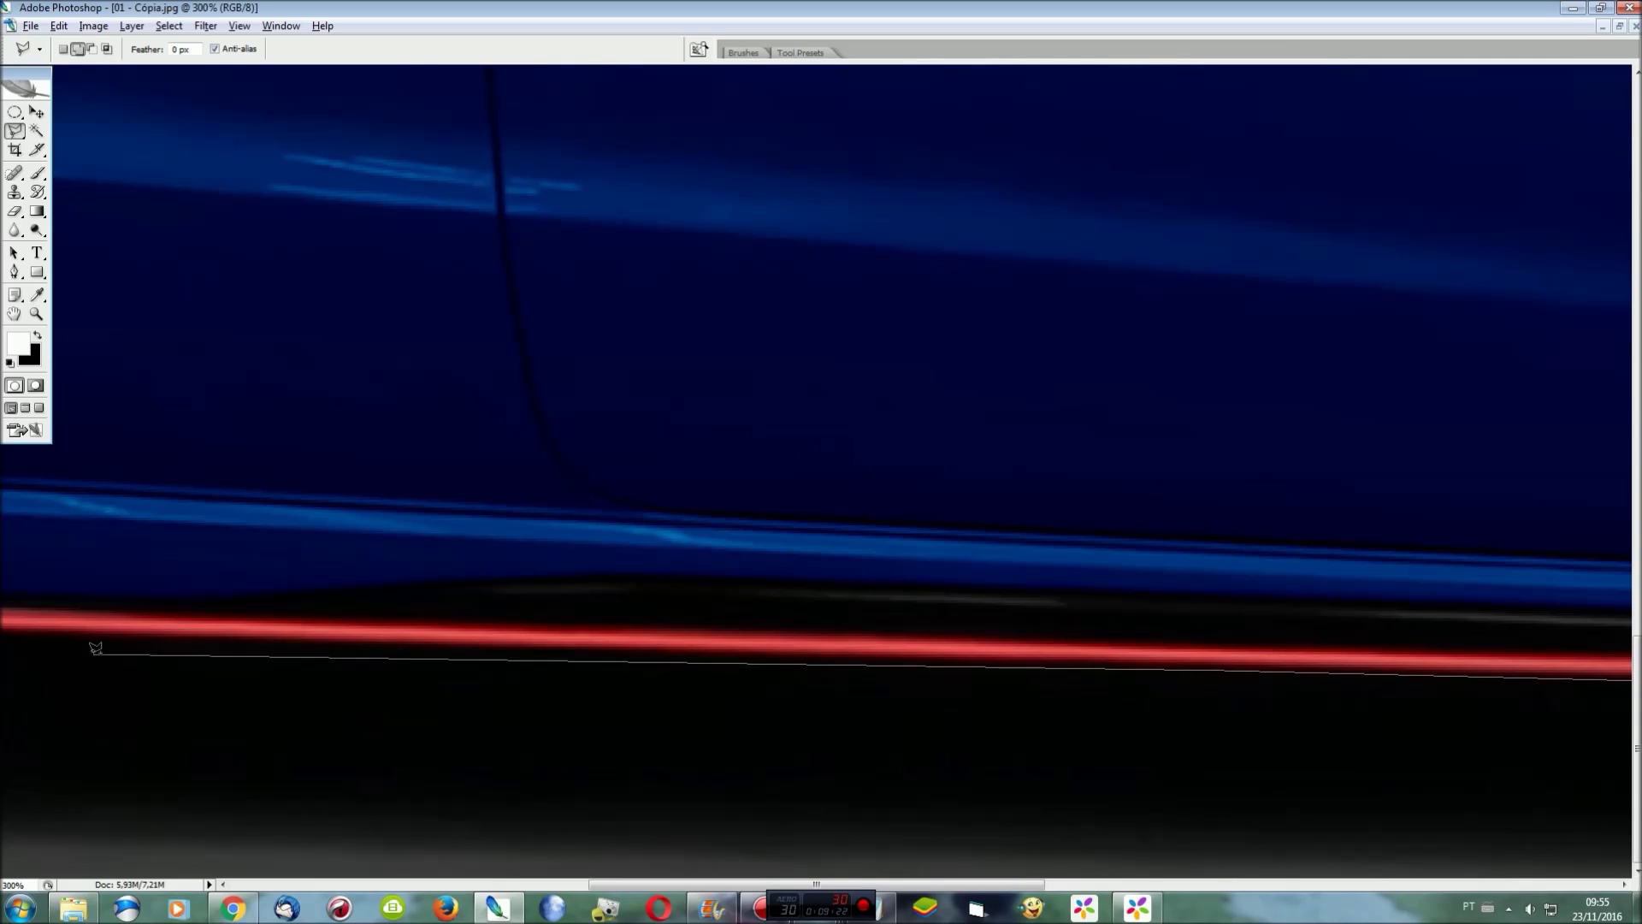
pyautogui.hscroll(-10, 116, 635)
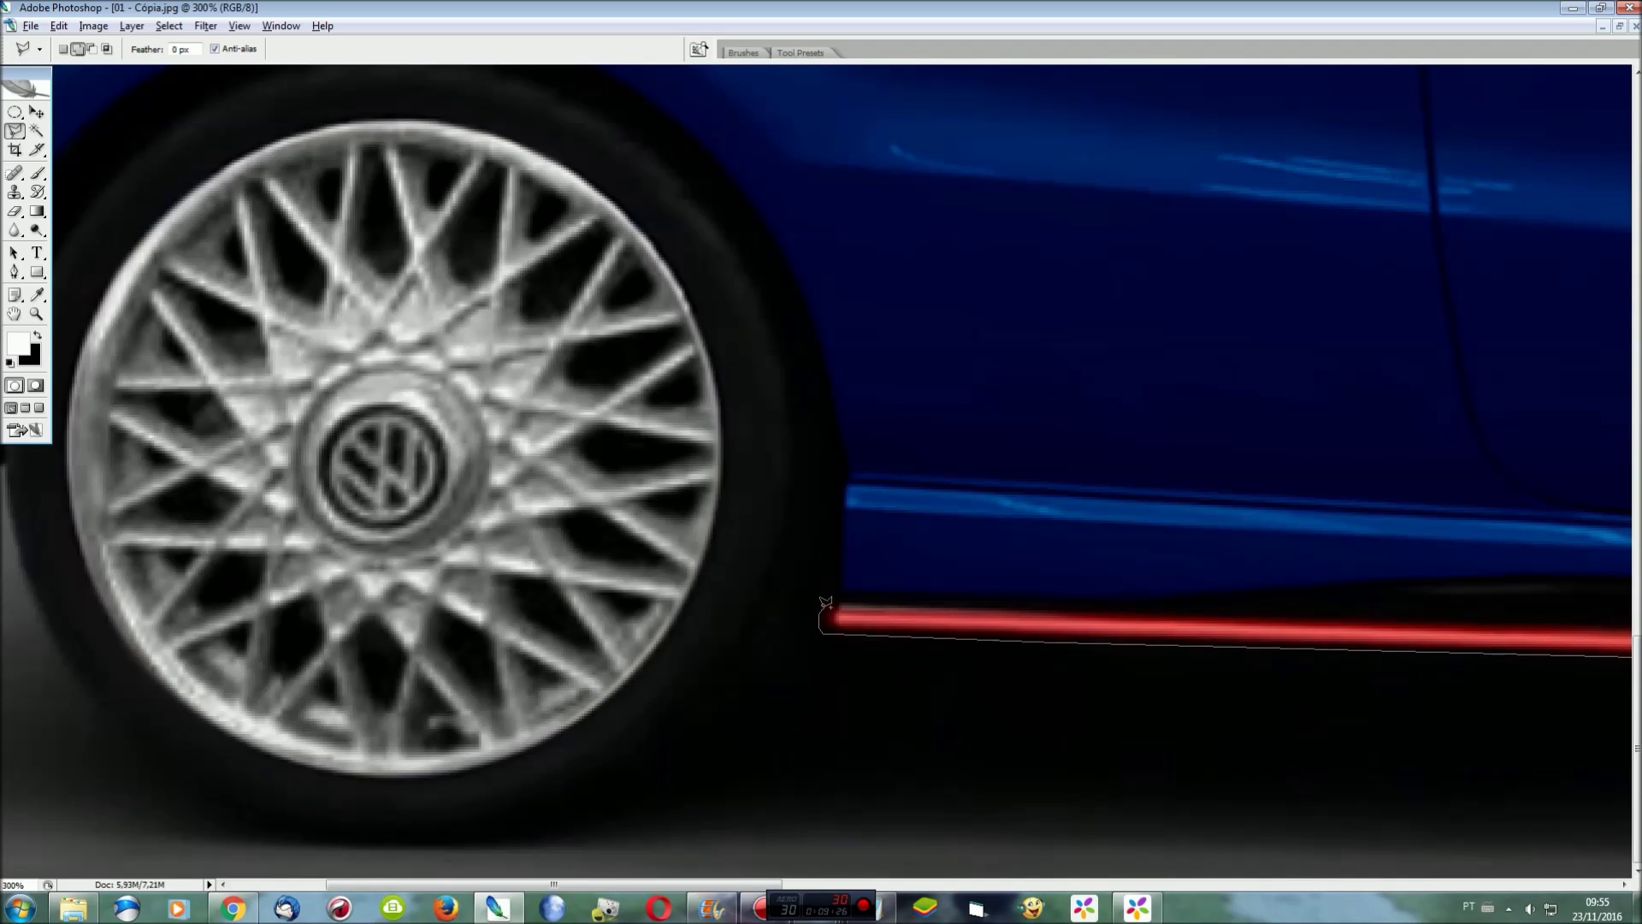
pyautogui.click(1488, 608)
pyautogui.hscroll(10, 1488, 608)
pyautogui.press('Return')
# Add the rear red bumper lip and fit the image on screen
pyautogui.hscroll(10, 1251, 899)
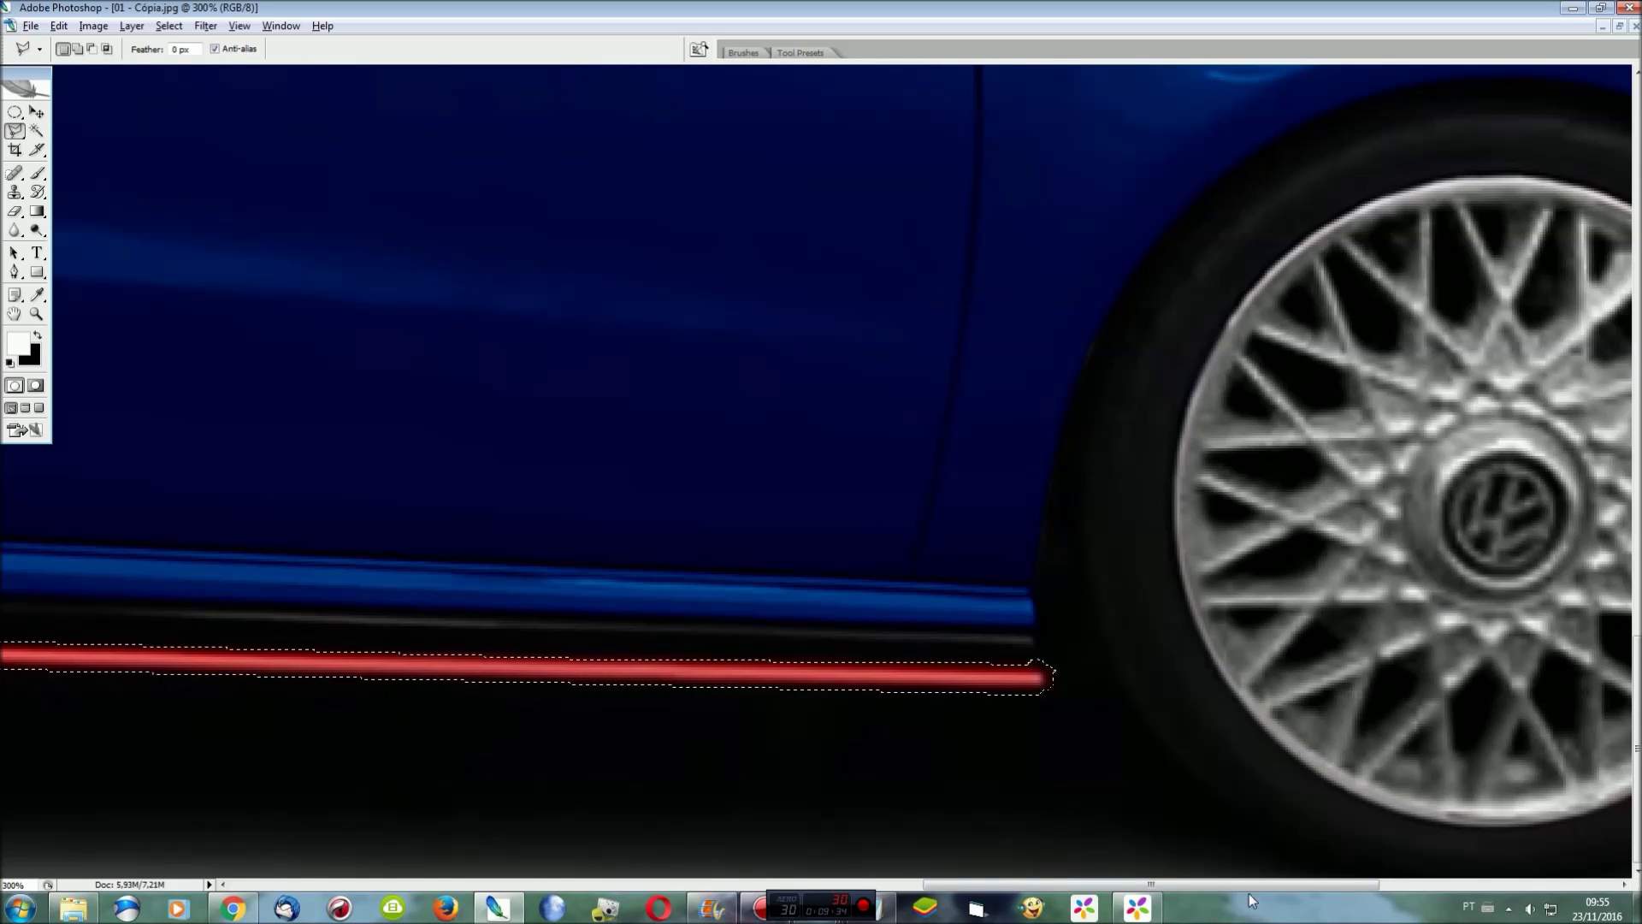
pyautogui.moveTo(1230, 883); pyautogui.dragTo(510, 882)
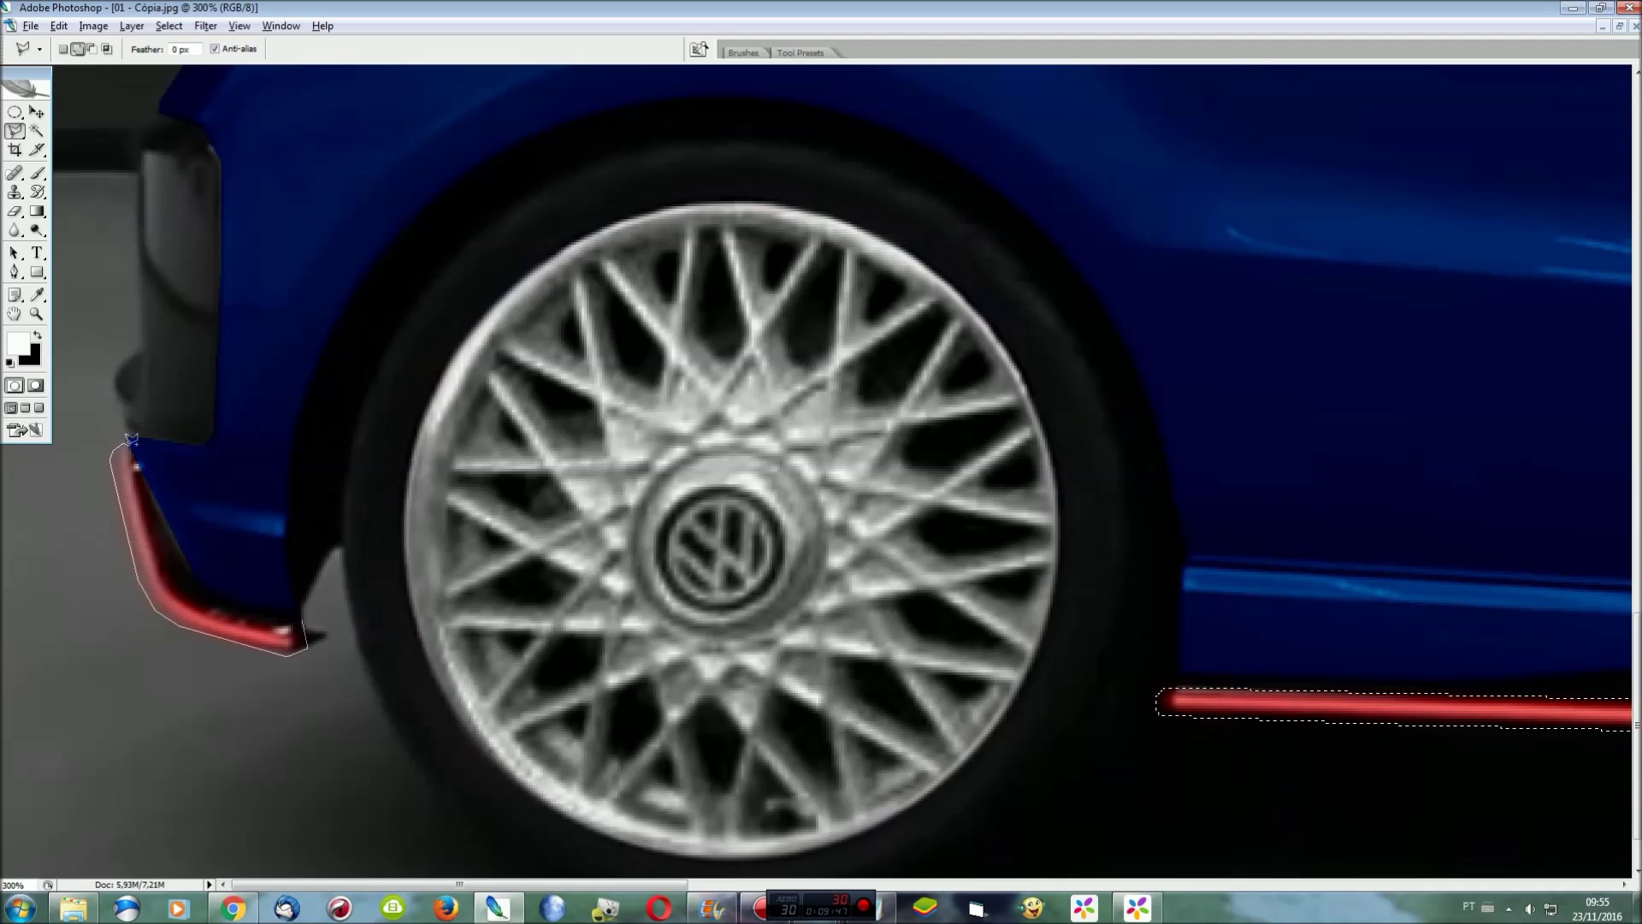
pyautogui.doubleClick(298, 619)
pyautogui.hotkey('ctrl', '0')
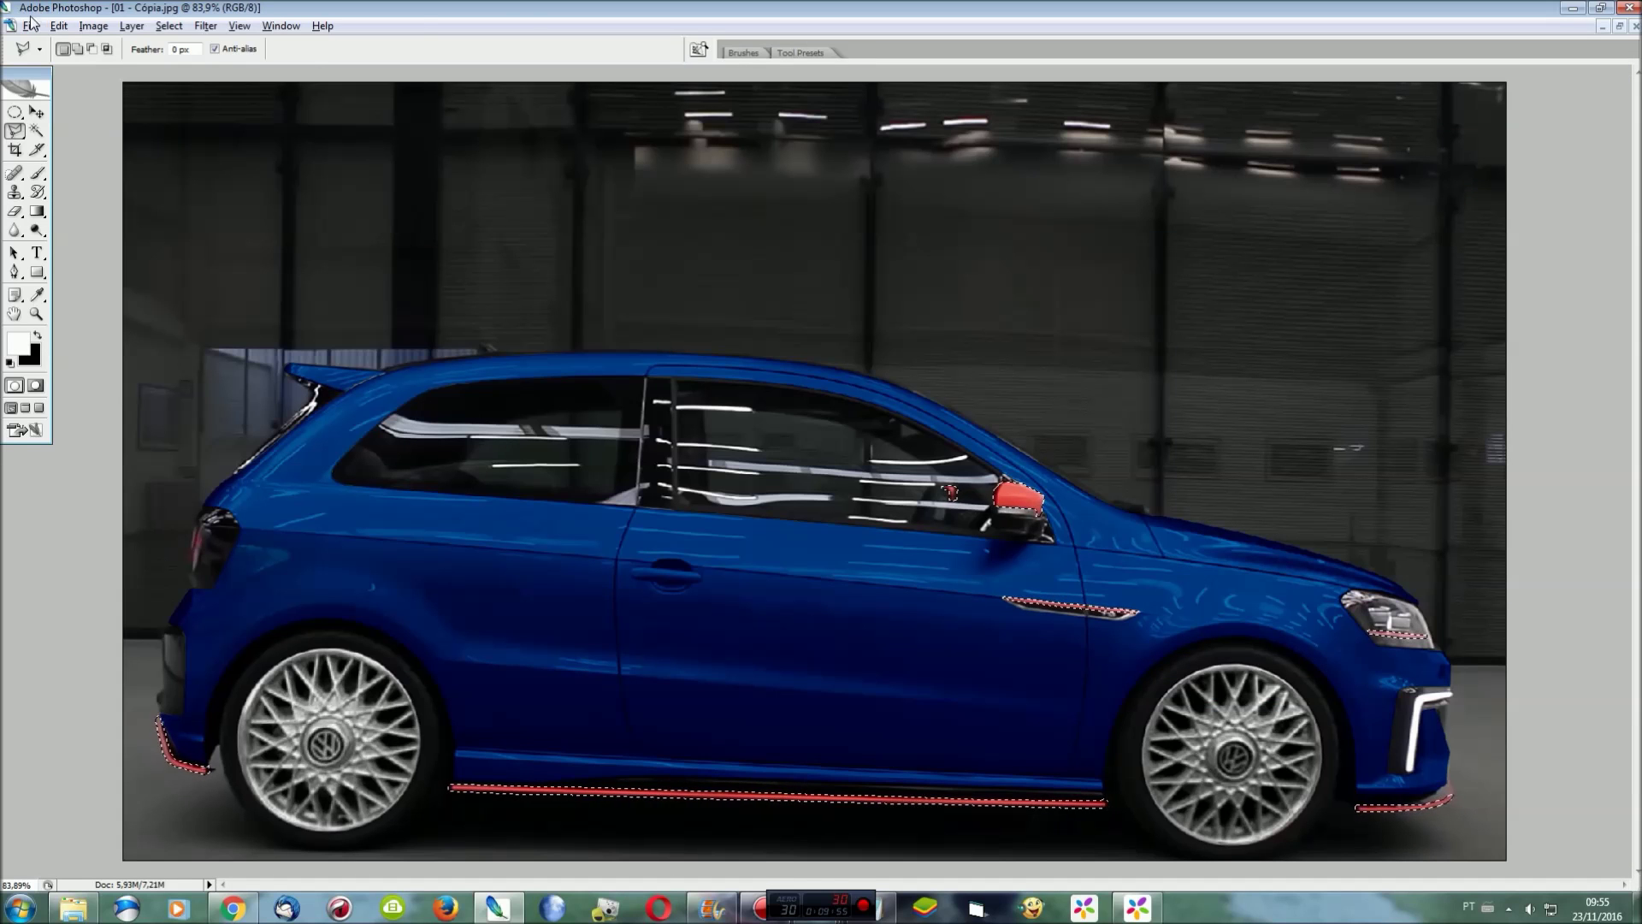
# Save the red-trim selection as a channel named Temp
pyautogui.click(169, 25)
pyautogui.click(248, 308)
pyautogui.write('Temp')
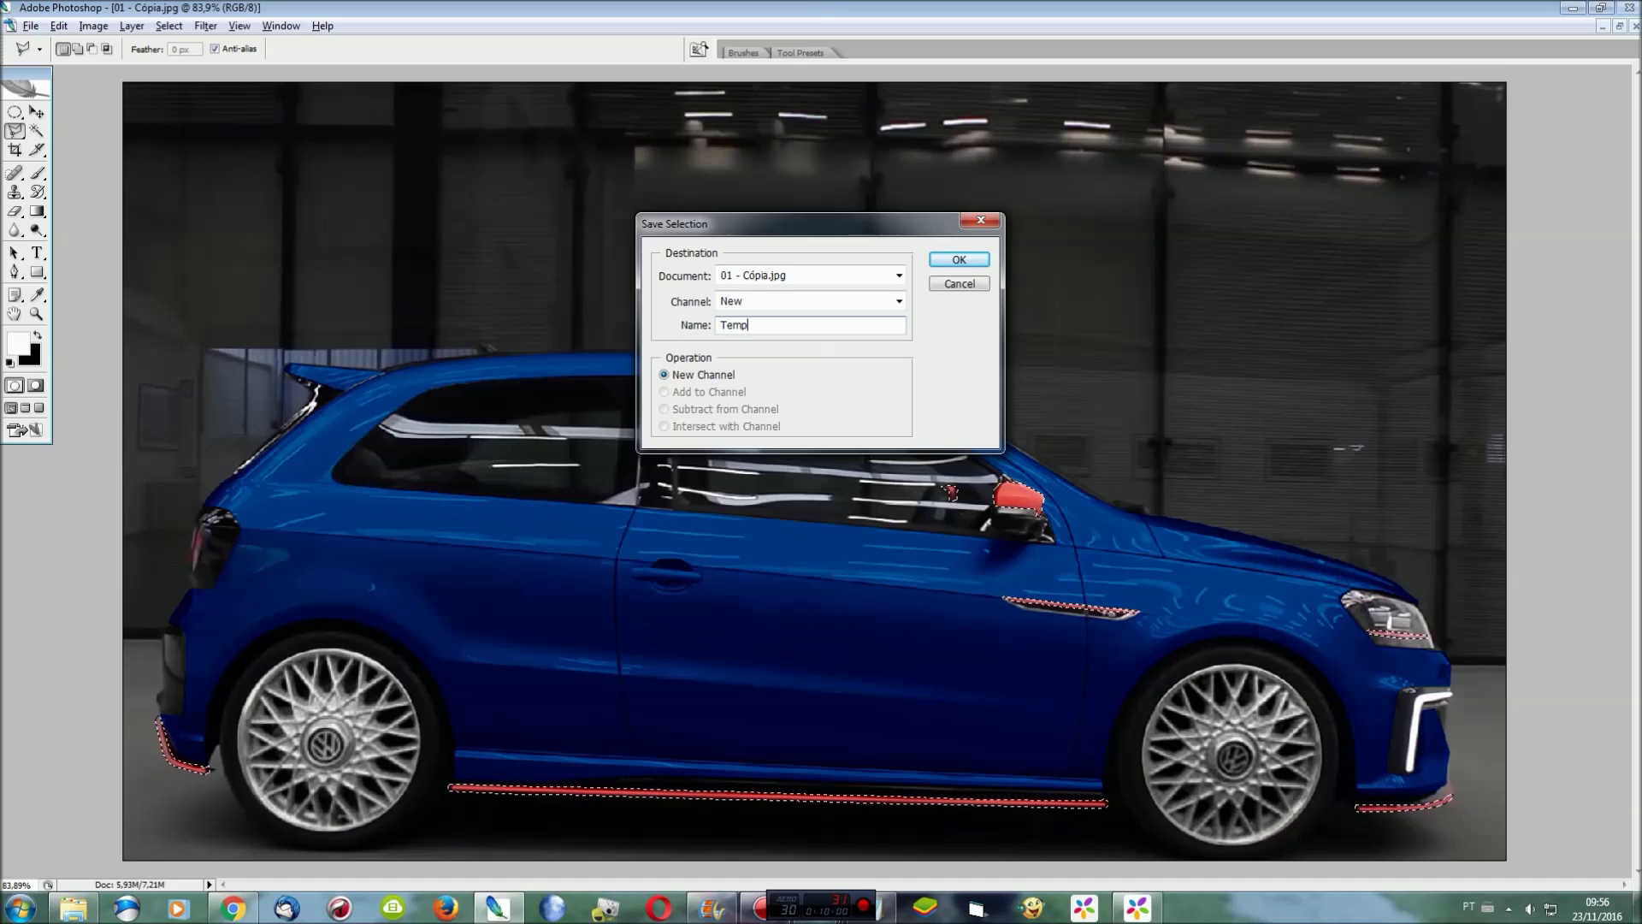
pyautogui.press('Return')
# Recolour the trims blue with Hue about -143 and Saturation +100, then deselect
pyautogui.hotkey('ctrl', 'u')
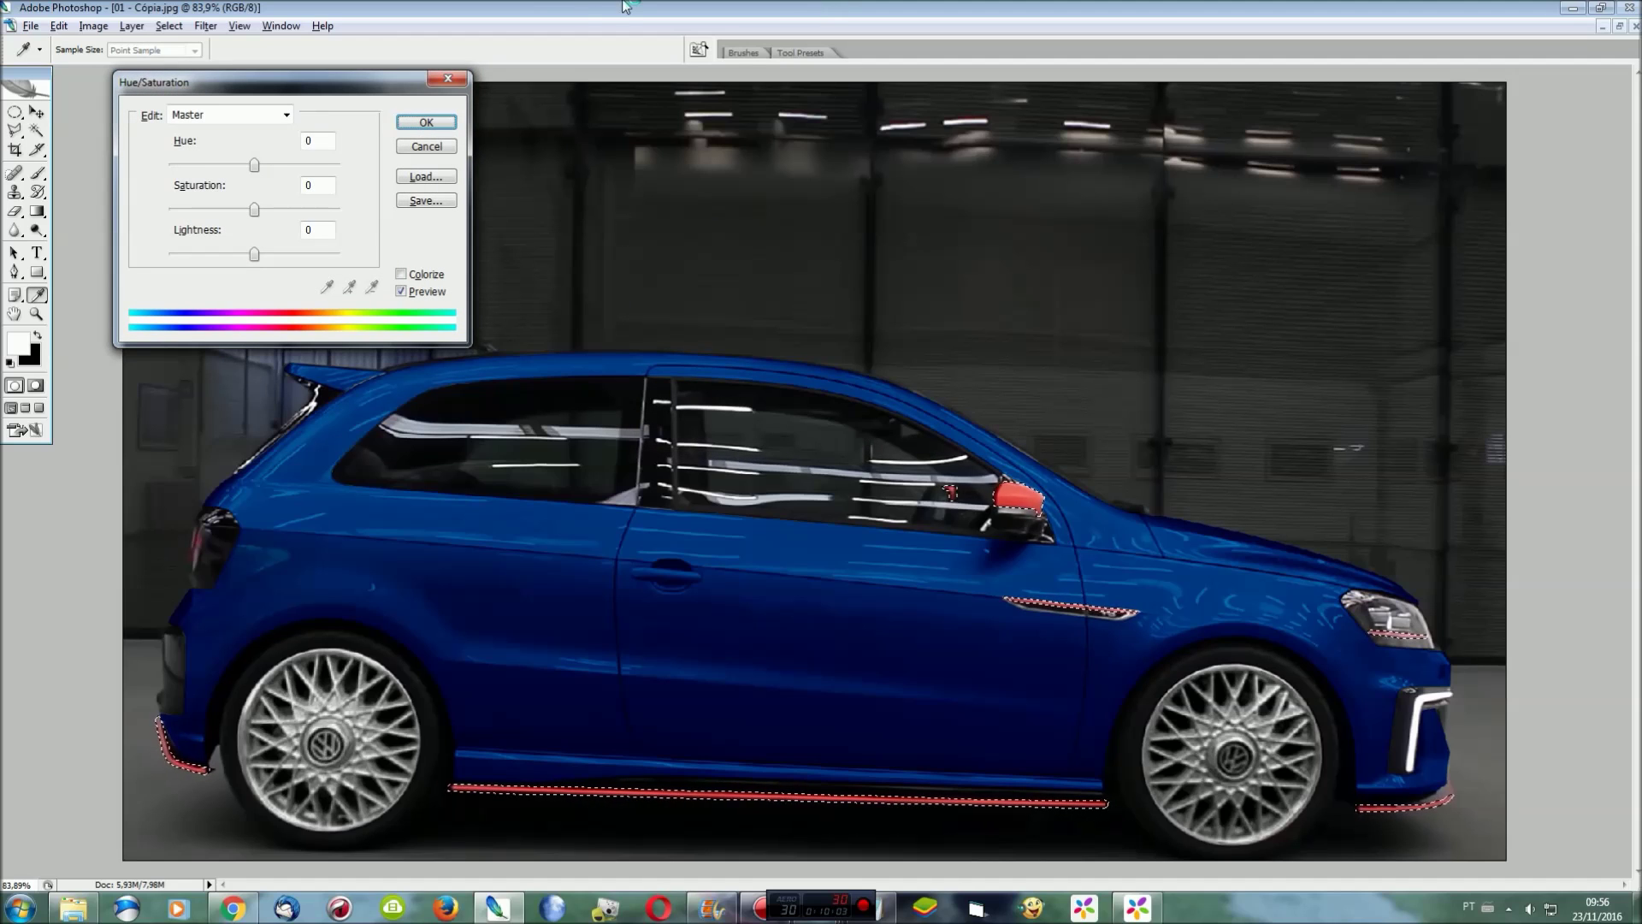
pyautogui.moveTo(257, 167); pyautogui.dragTo(187, 165)
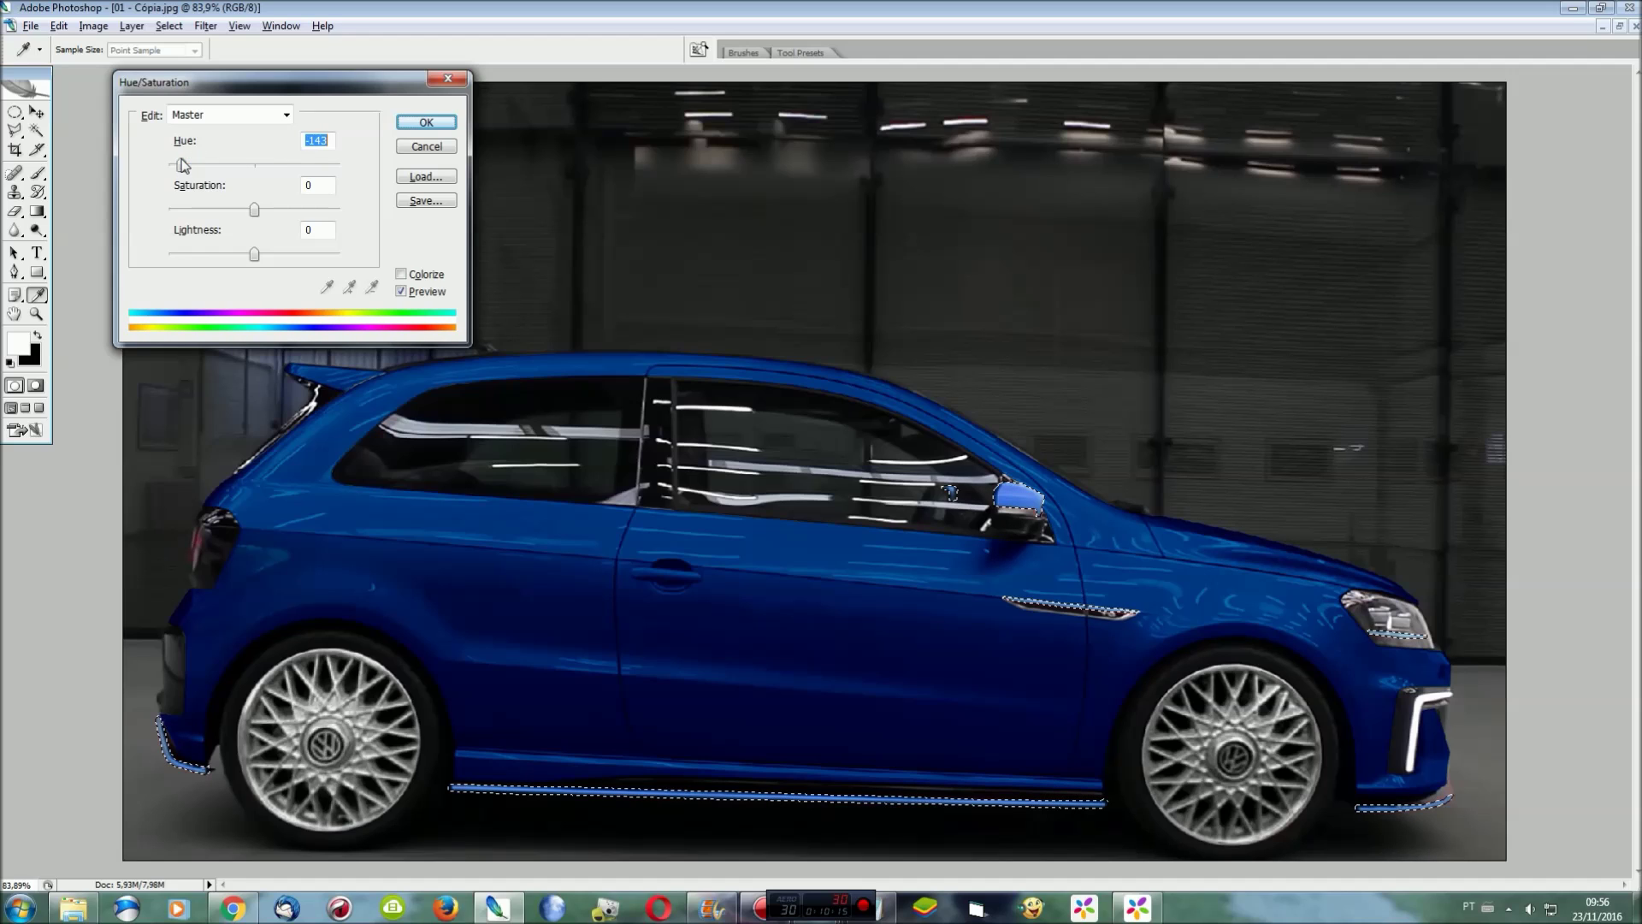
pyautogui.moveTo(180, 165); pyautogui.dragTo(180, 164)
pyautogui.moveTo(254, 210); pyautogui.dragTo(313, 208)
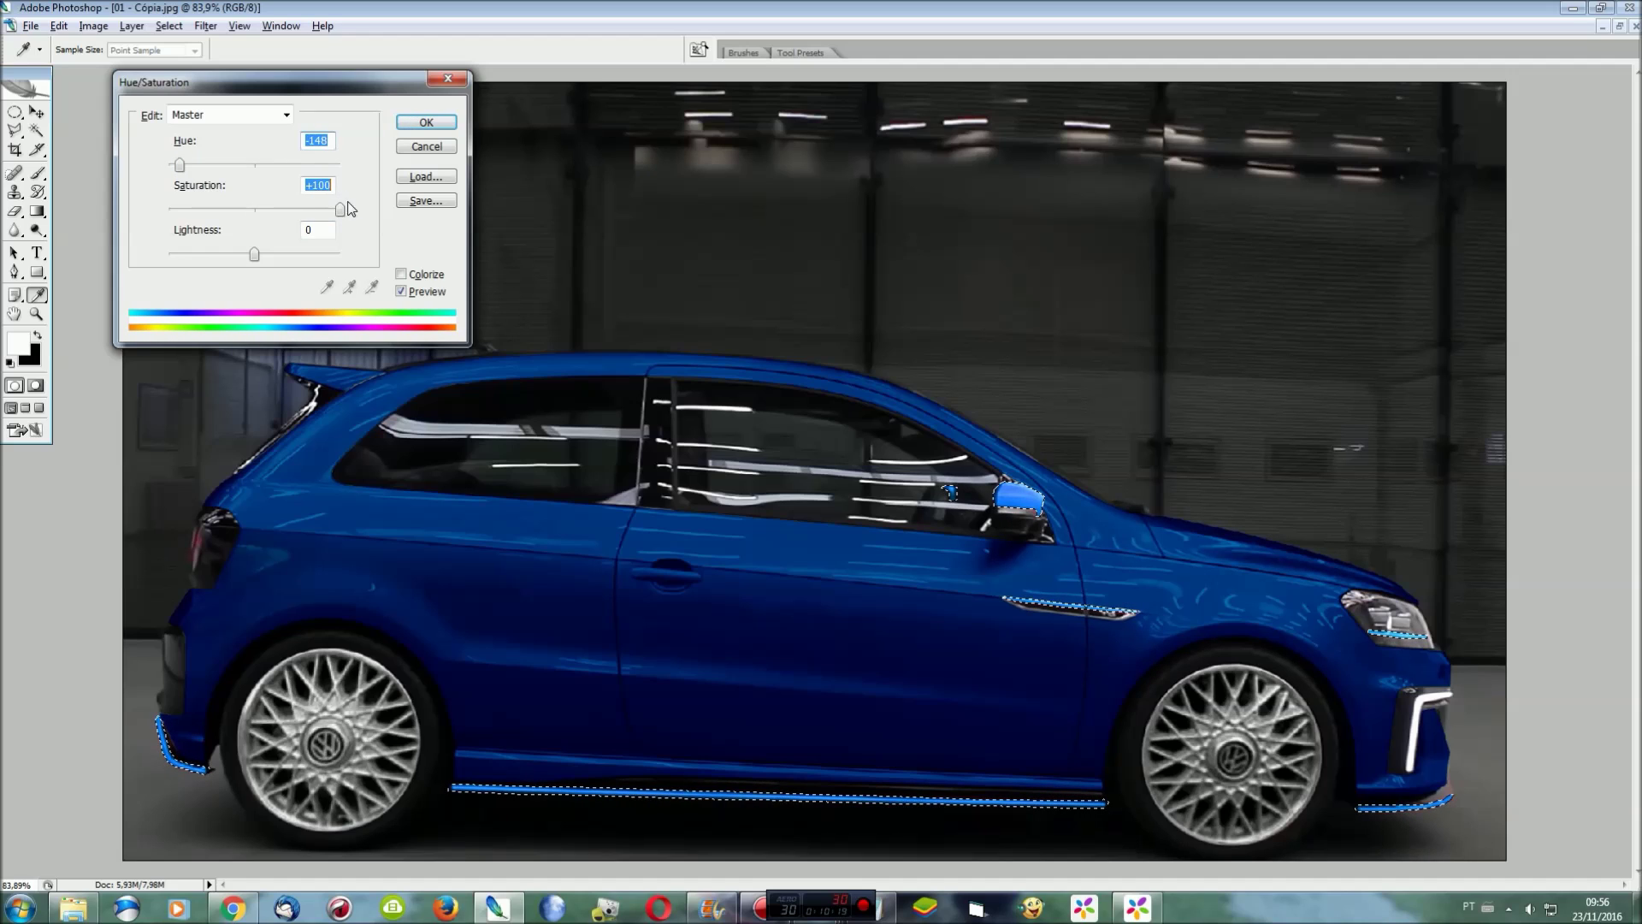
pyautogui.moveTo(179, 165); pyautogui.dragTo(184, 167)
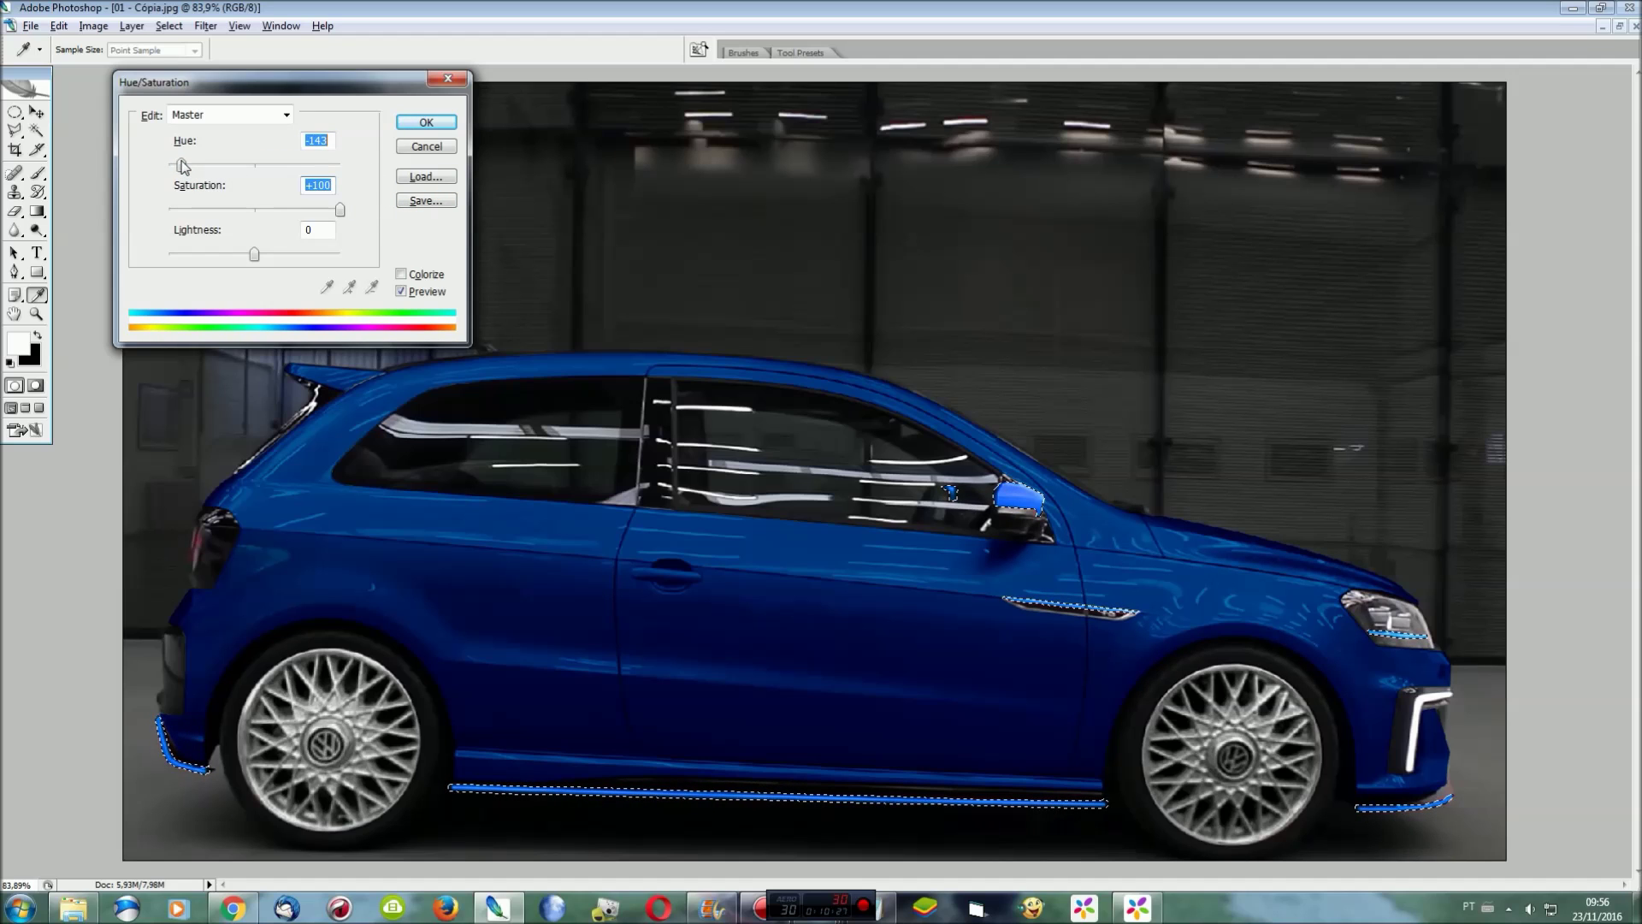
pyautogui.click(425, 121)
pyautogui.hotkey('ctrl', 'd')
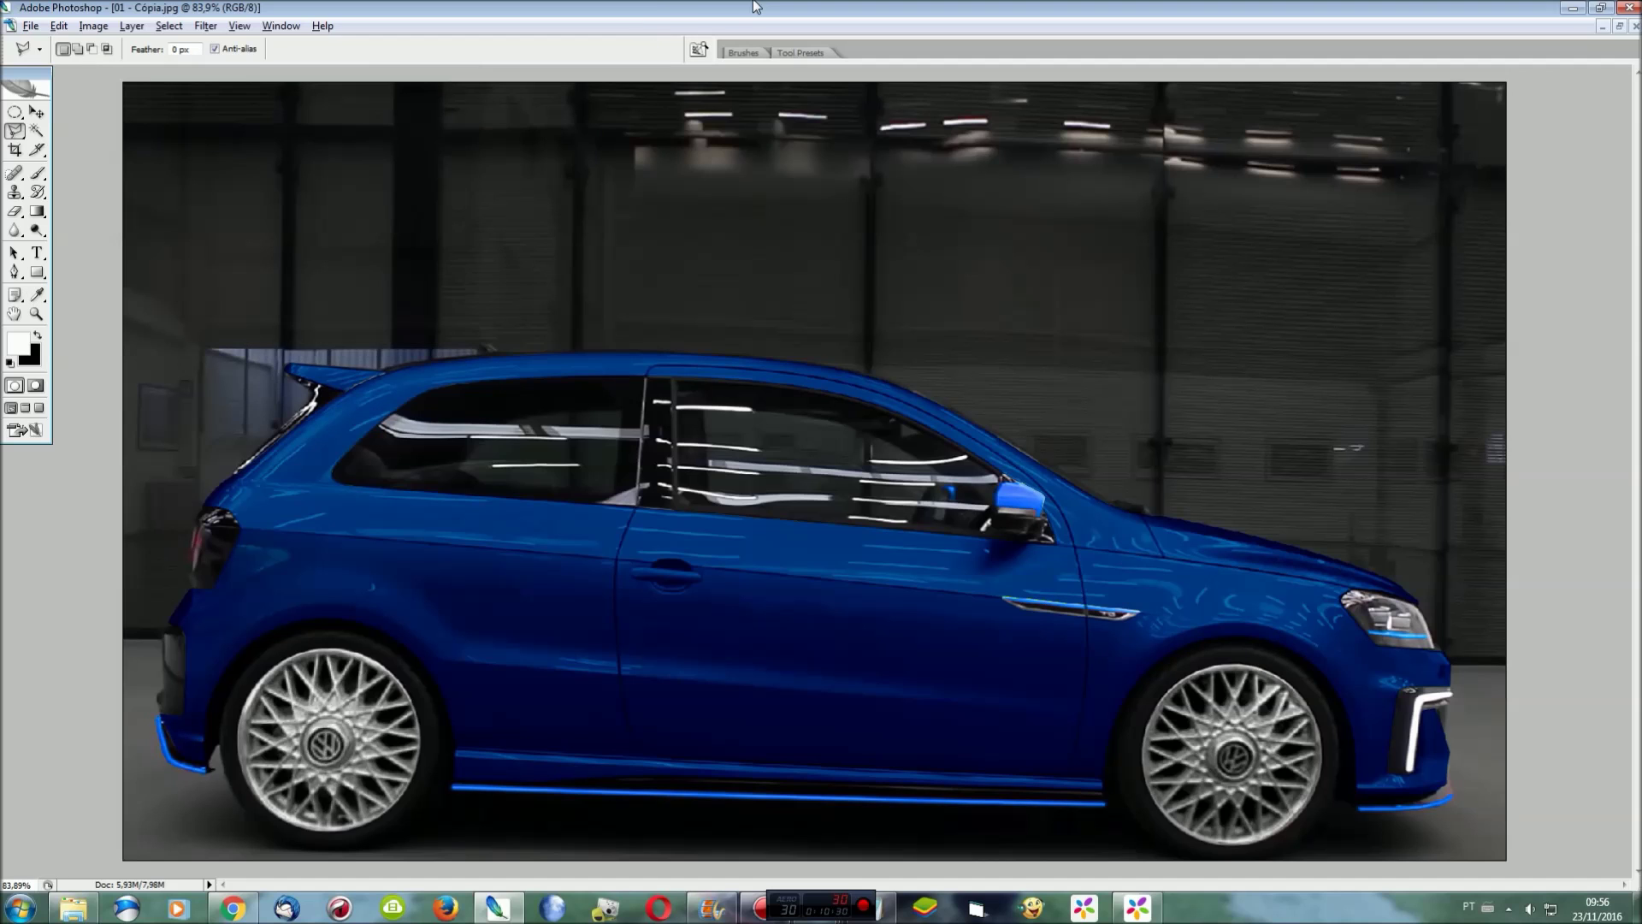
# Select the dark front bumper insert and the black sill strip
pyautogui.hotkey('ctrl', '+')
pyautogui.hotkey('ctrl', '+')
pyautogui.hotkey('ctrl', '+')
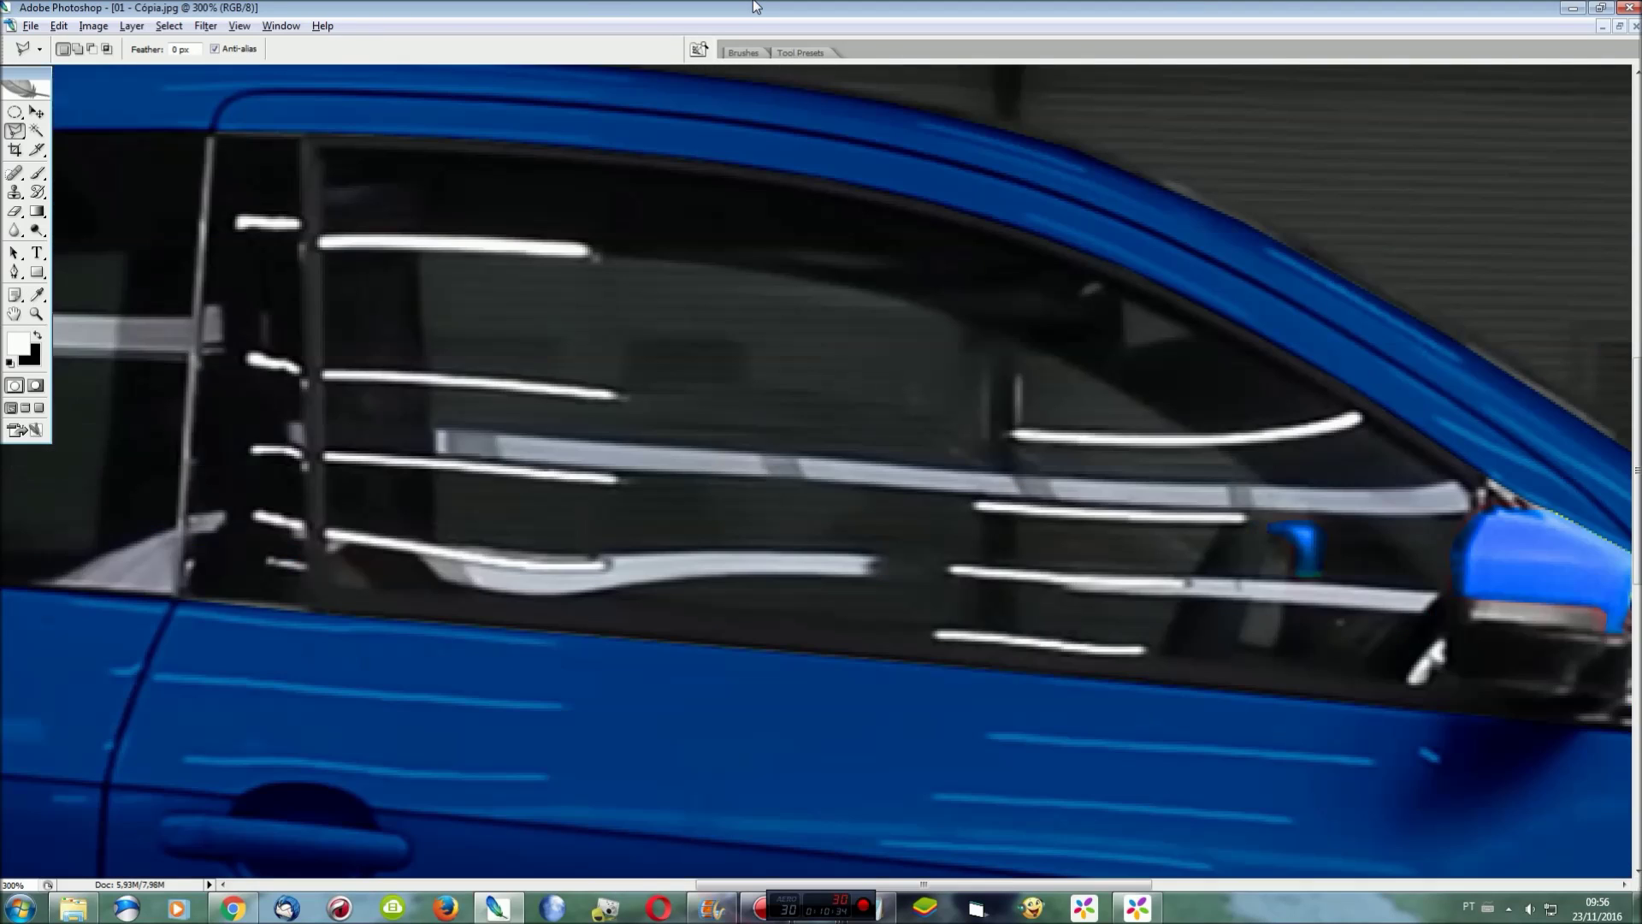
pyautogui.moveTo(1142, 885); pyautogui.dragTo(1385, 886)
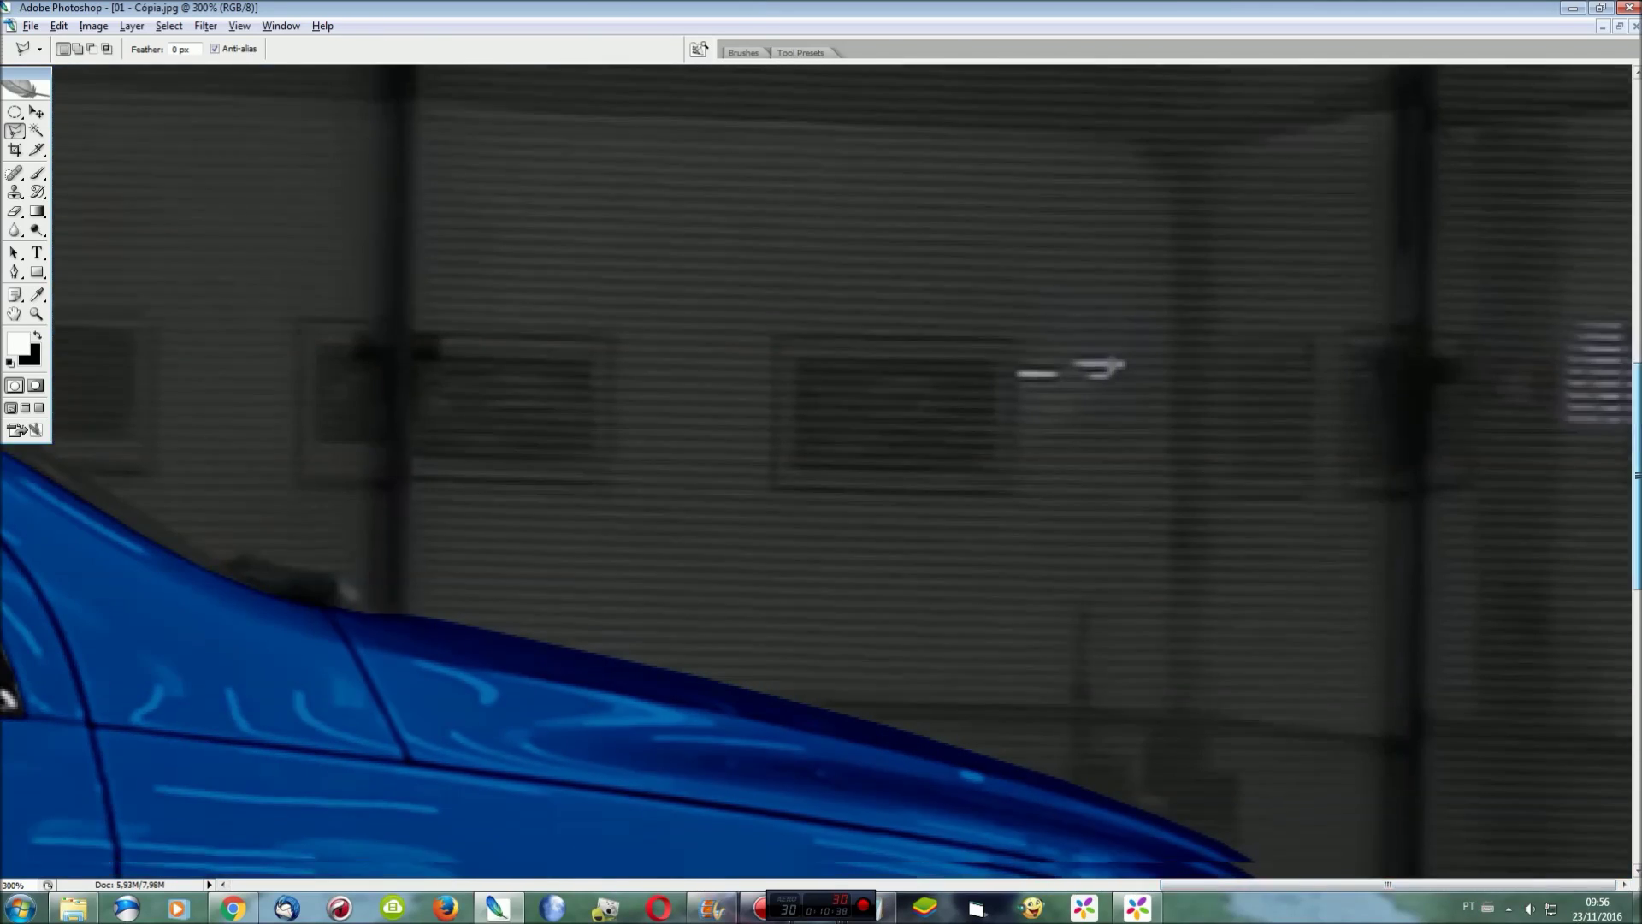
pyautogui.scroll(-5, 1487, 474)
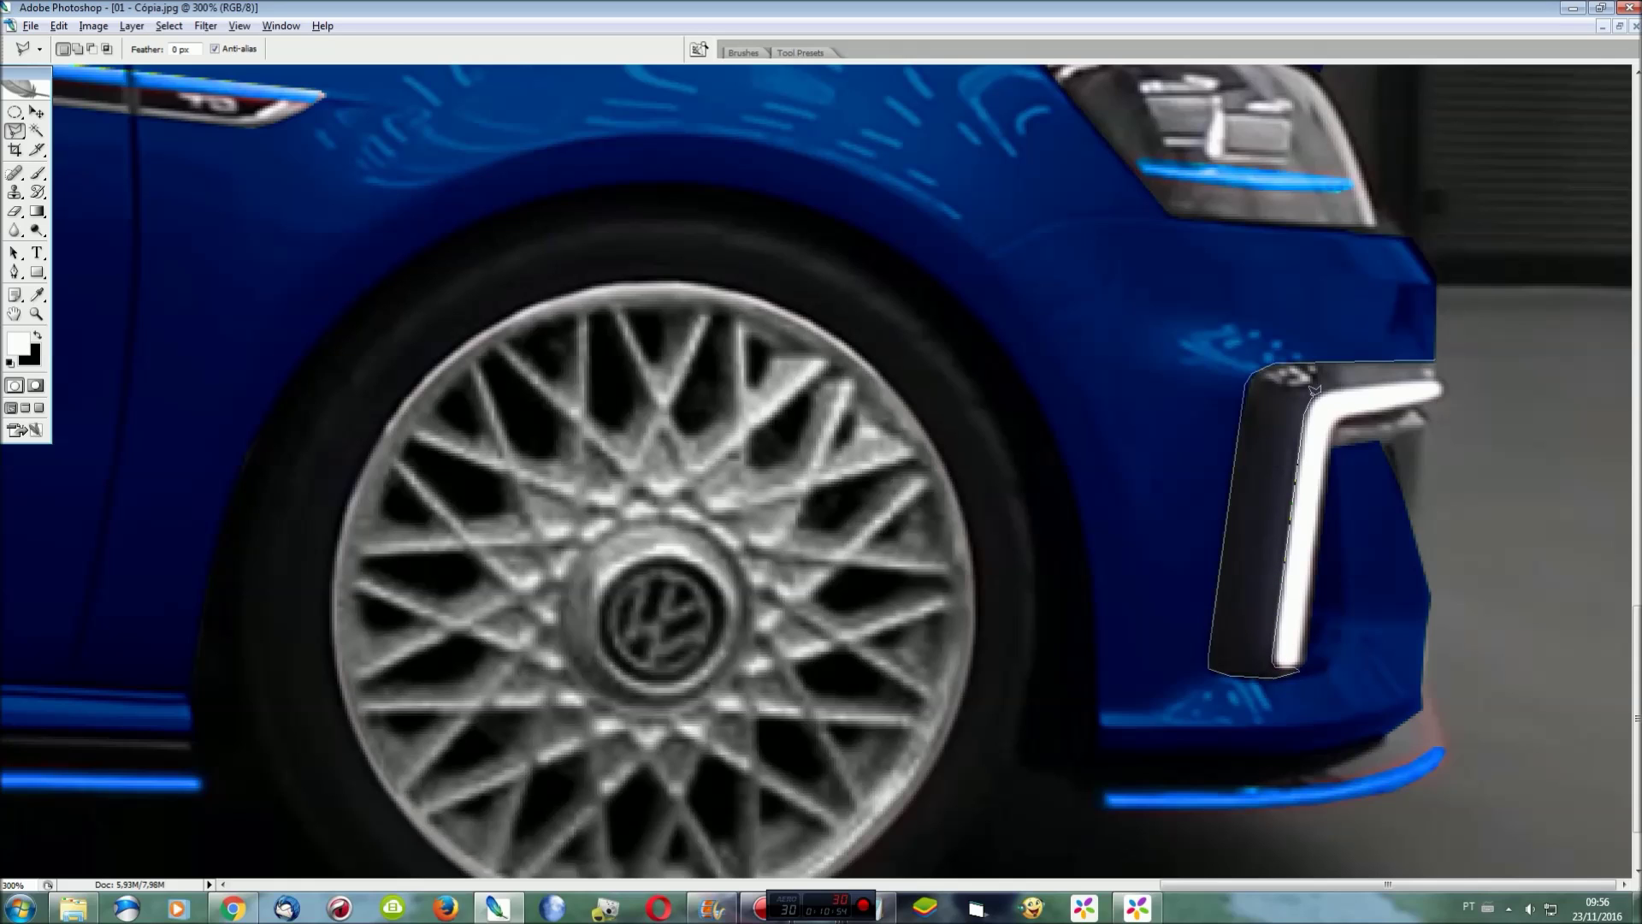
pyautogui.click(1442, 365)
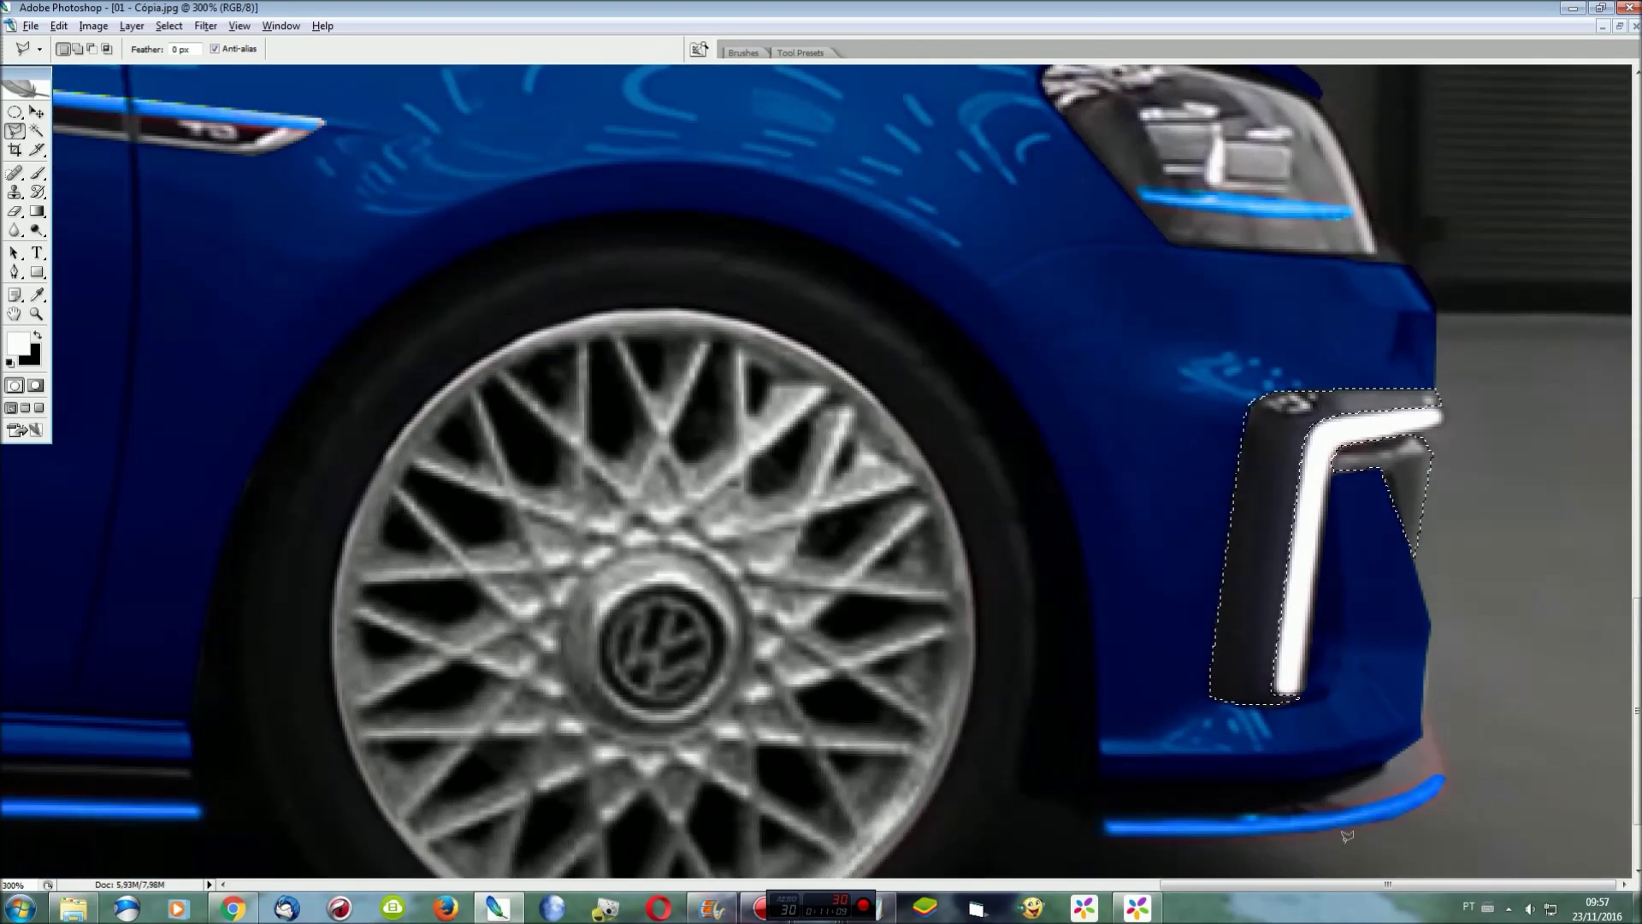
pyautogui.moveTo(1341, 884); pyautogui.dragTo(1013, 889)
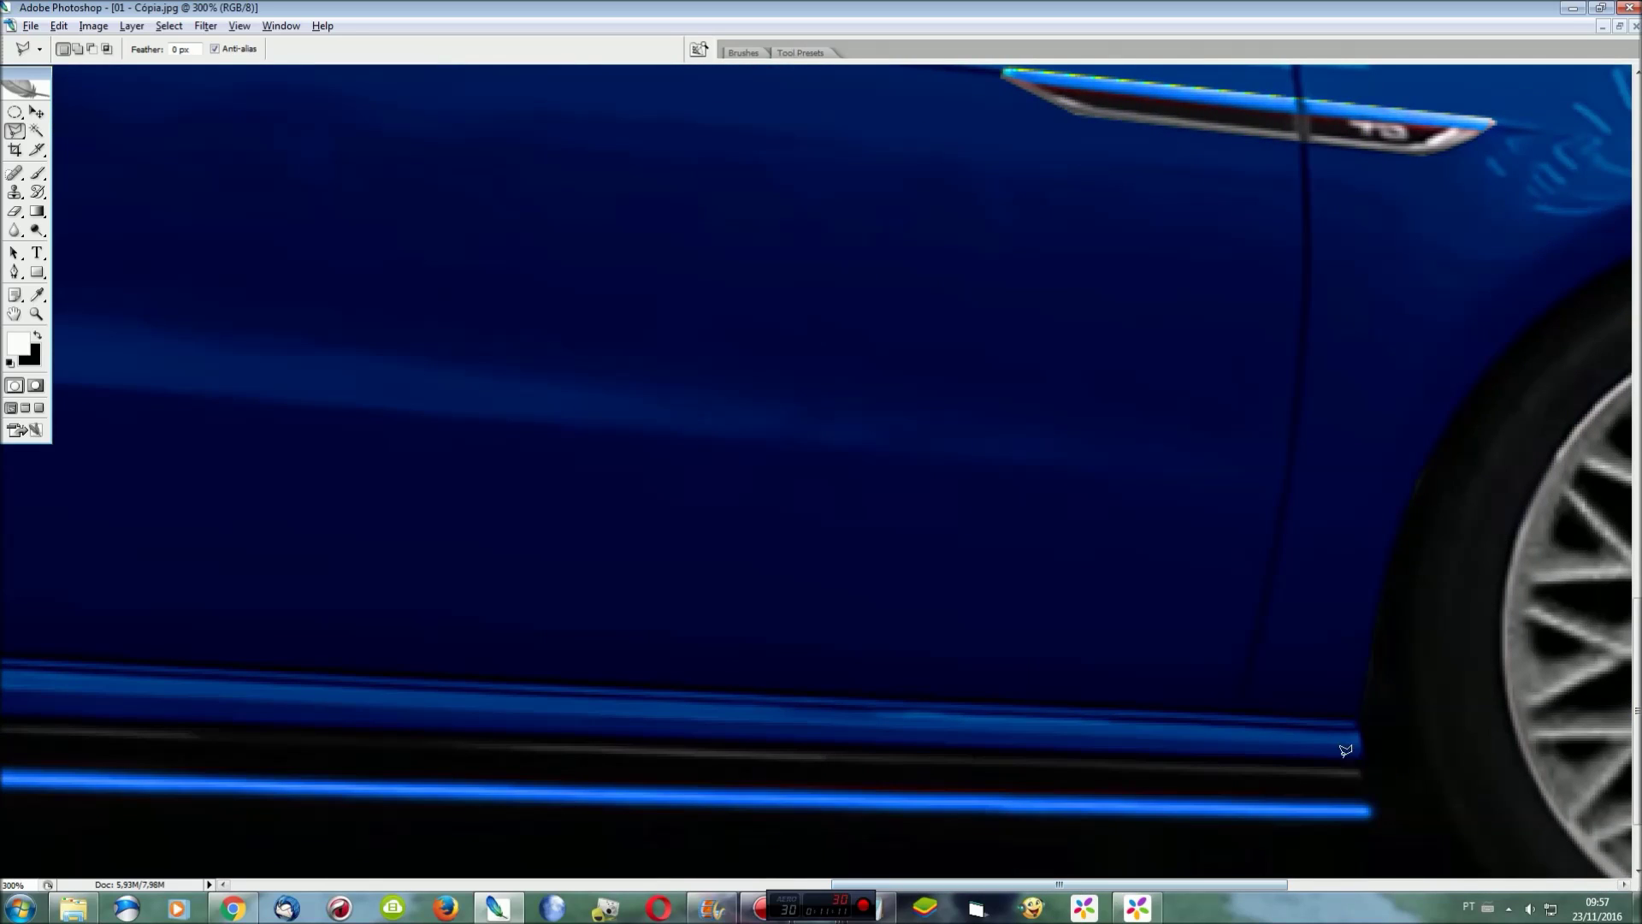
pyautogui.click(1363, 788)
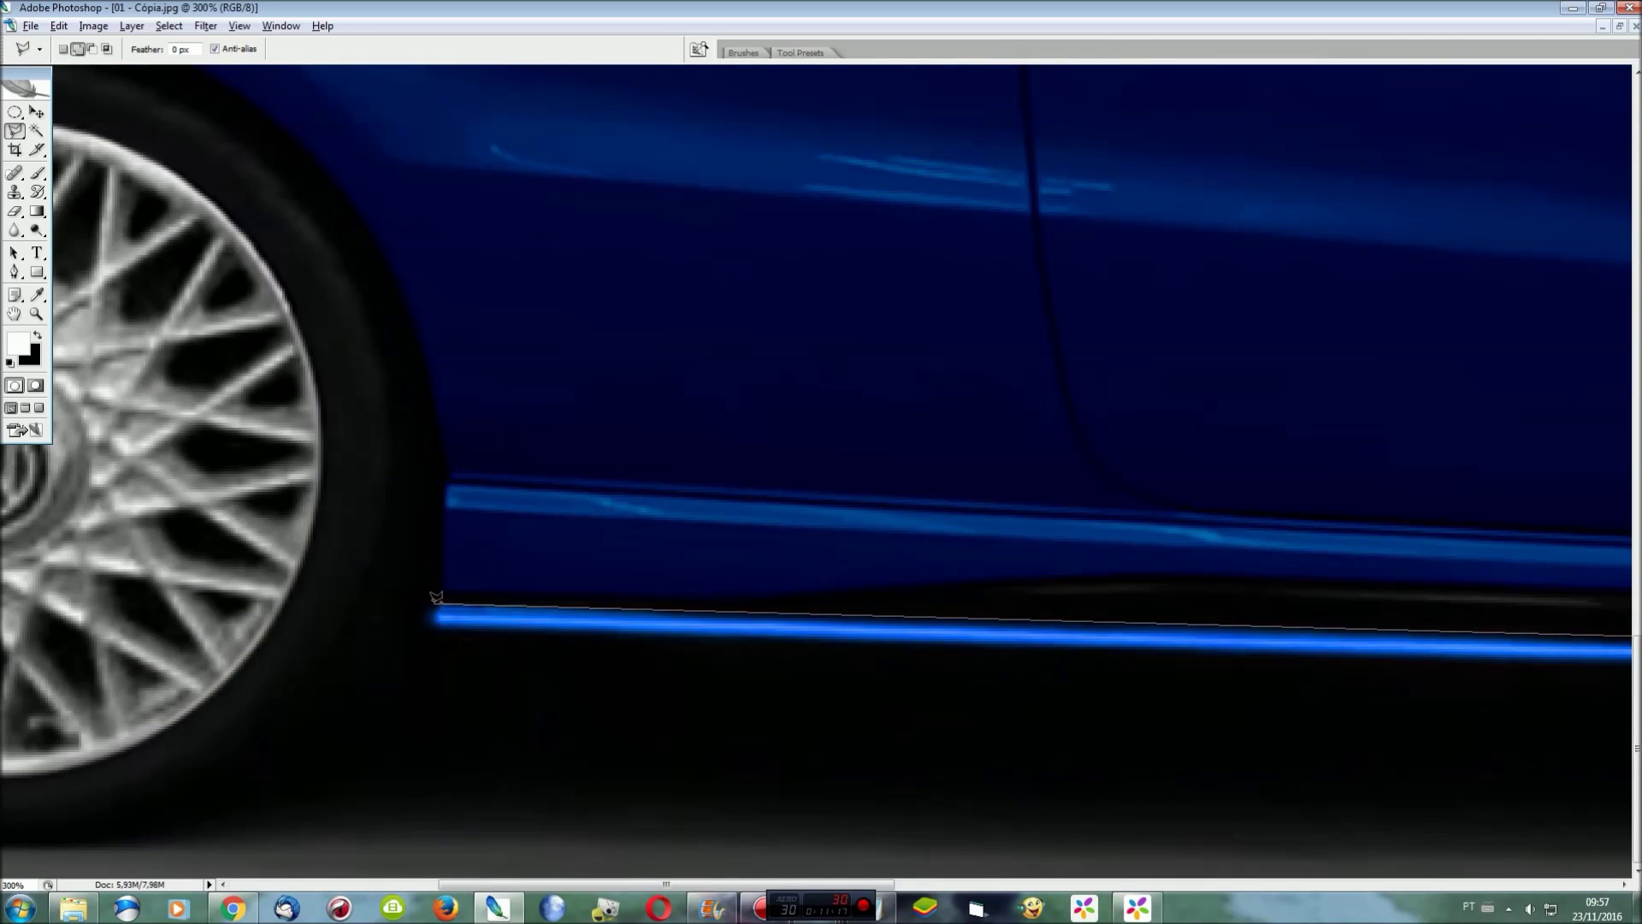
pyautogui.click(435, 598)
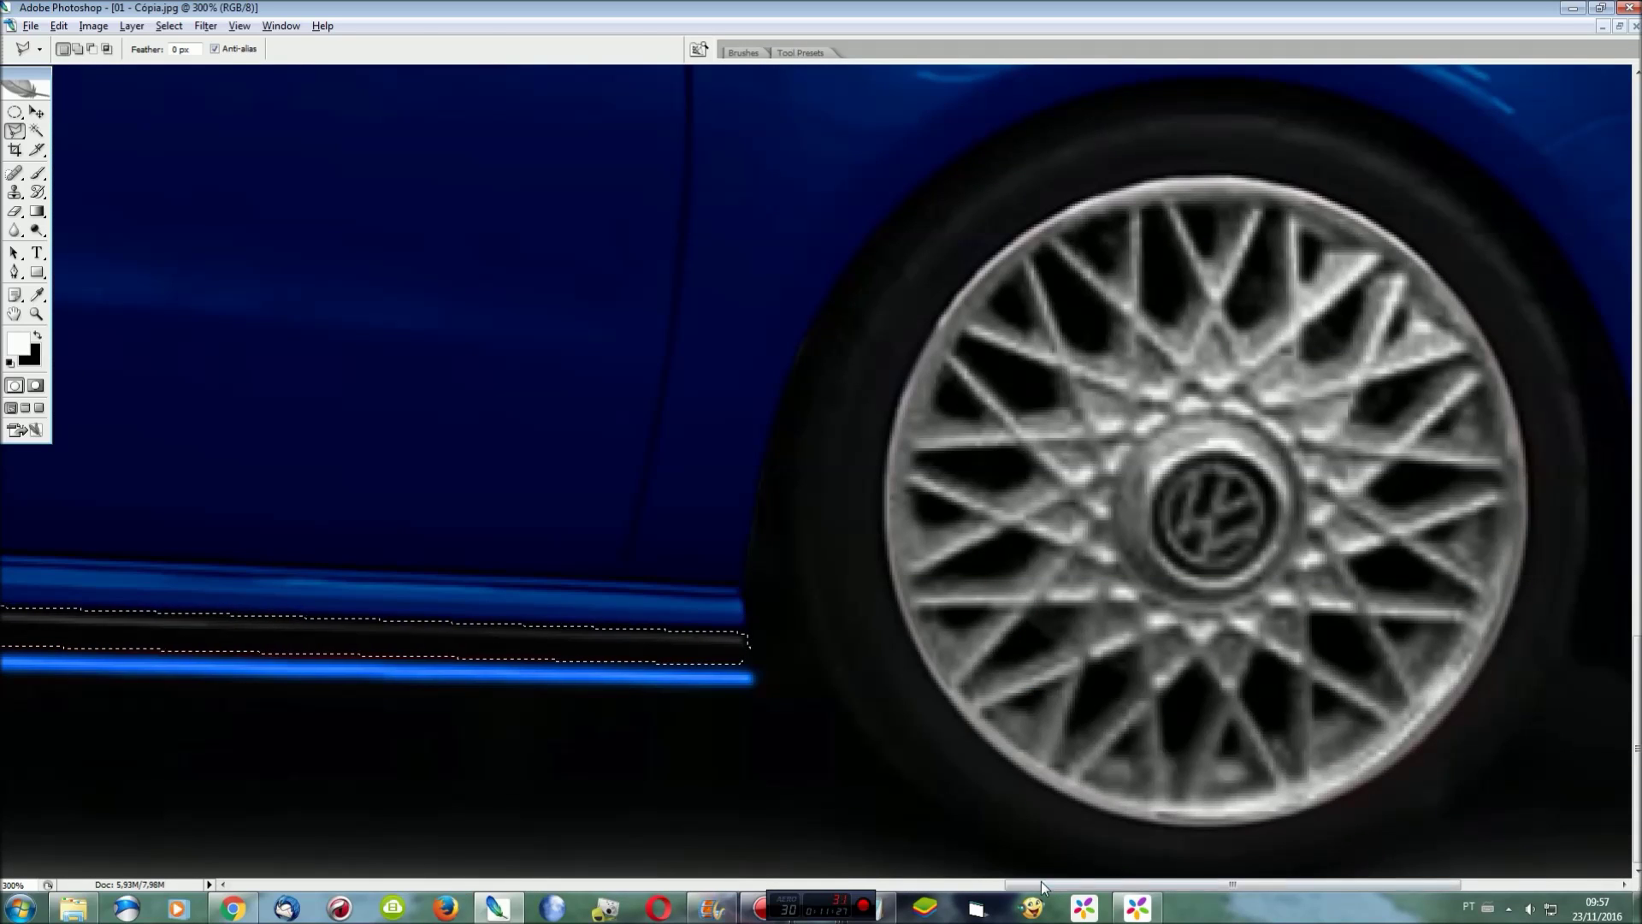
pyautogui.press('Return')
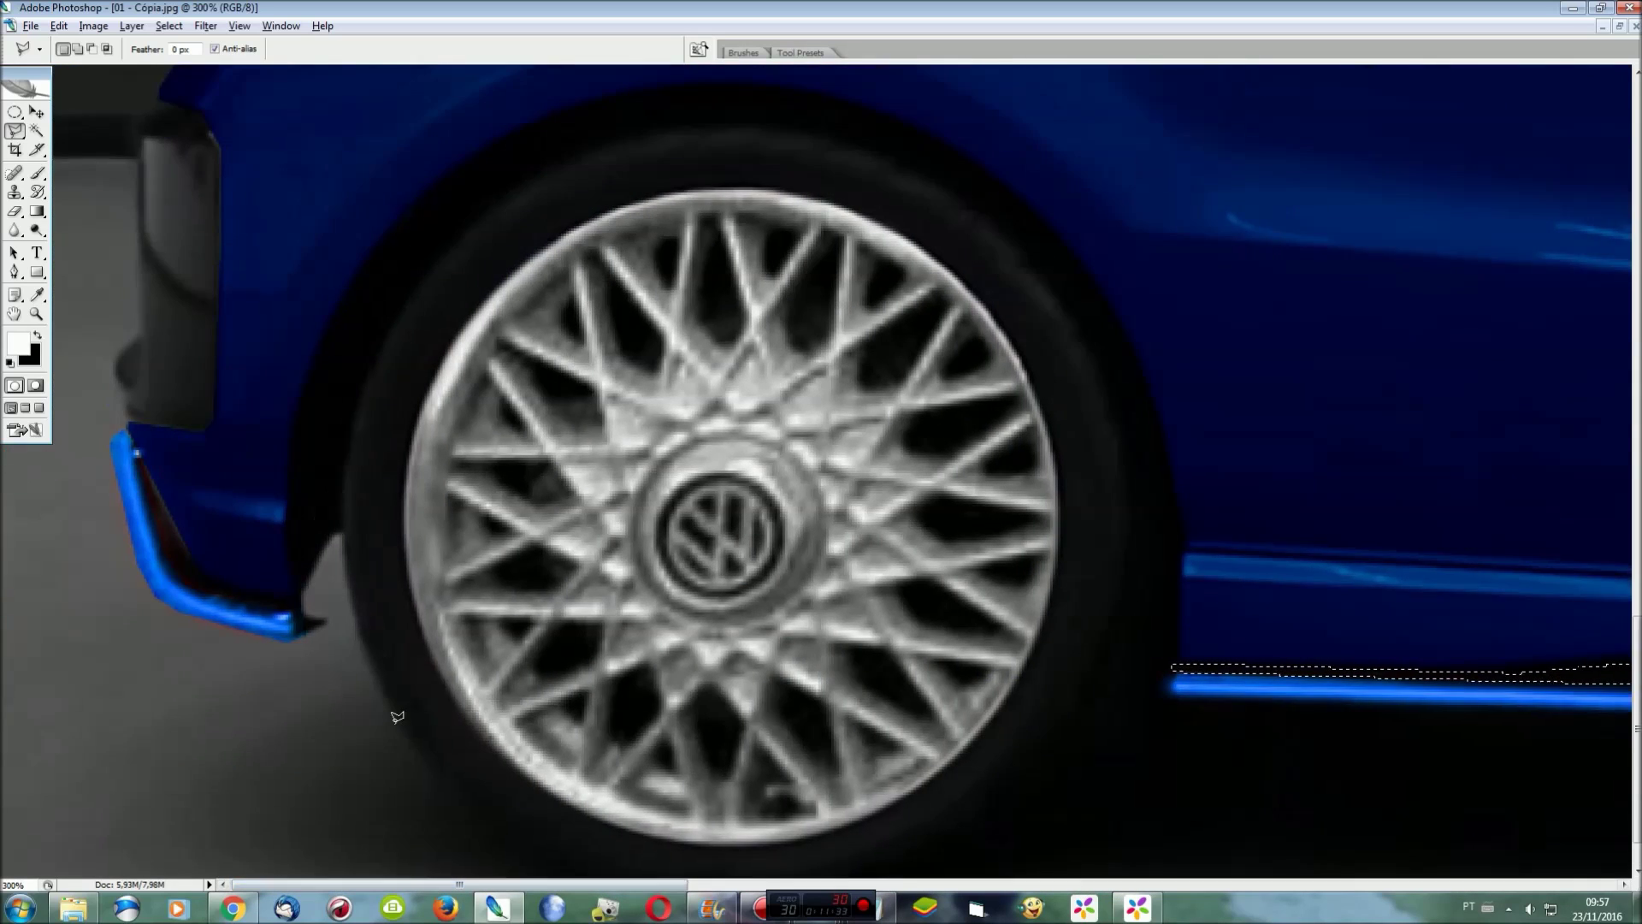
# Add the dark rear bumper insert and fit the image on screen
pyautogui.scroll(2, 397, 716)
pyautogui.scroll(2, 398, 716)
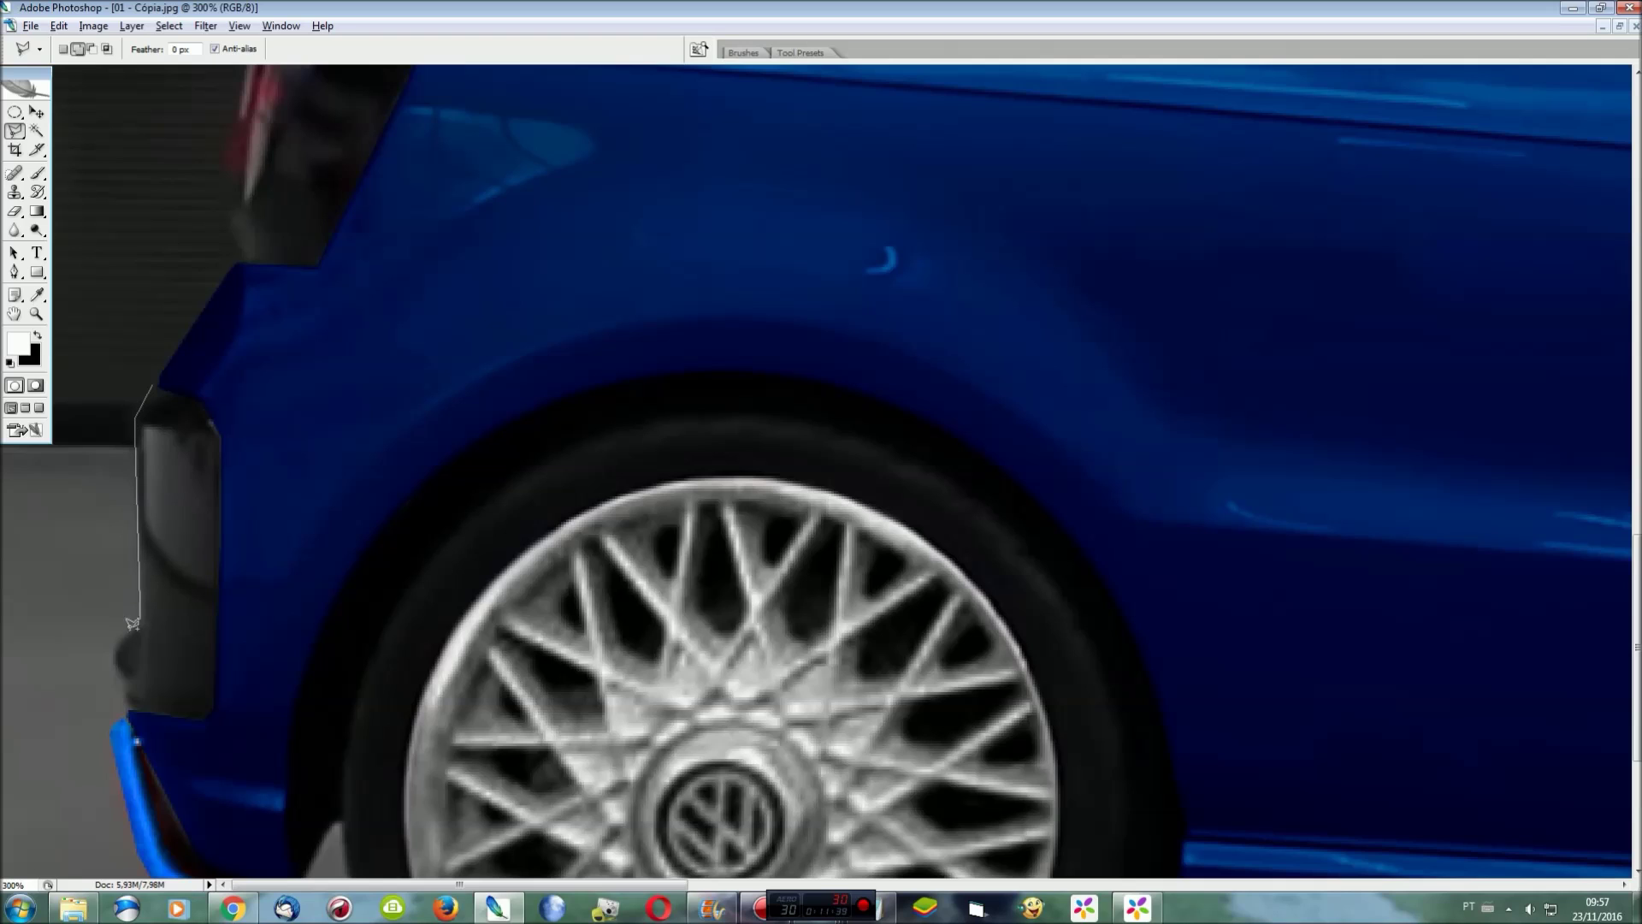
pyautogui.click(214, 707)
pyautogui.click(158, 381)
pyautogui.hotkey('ctrl', '0')
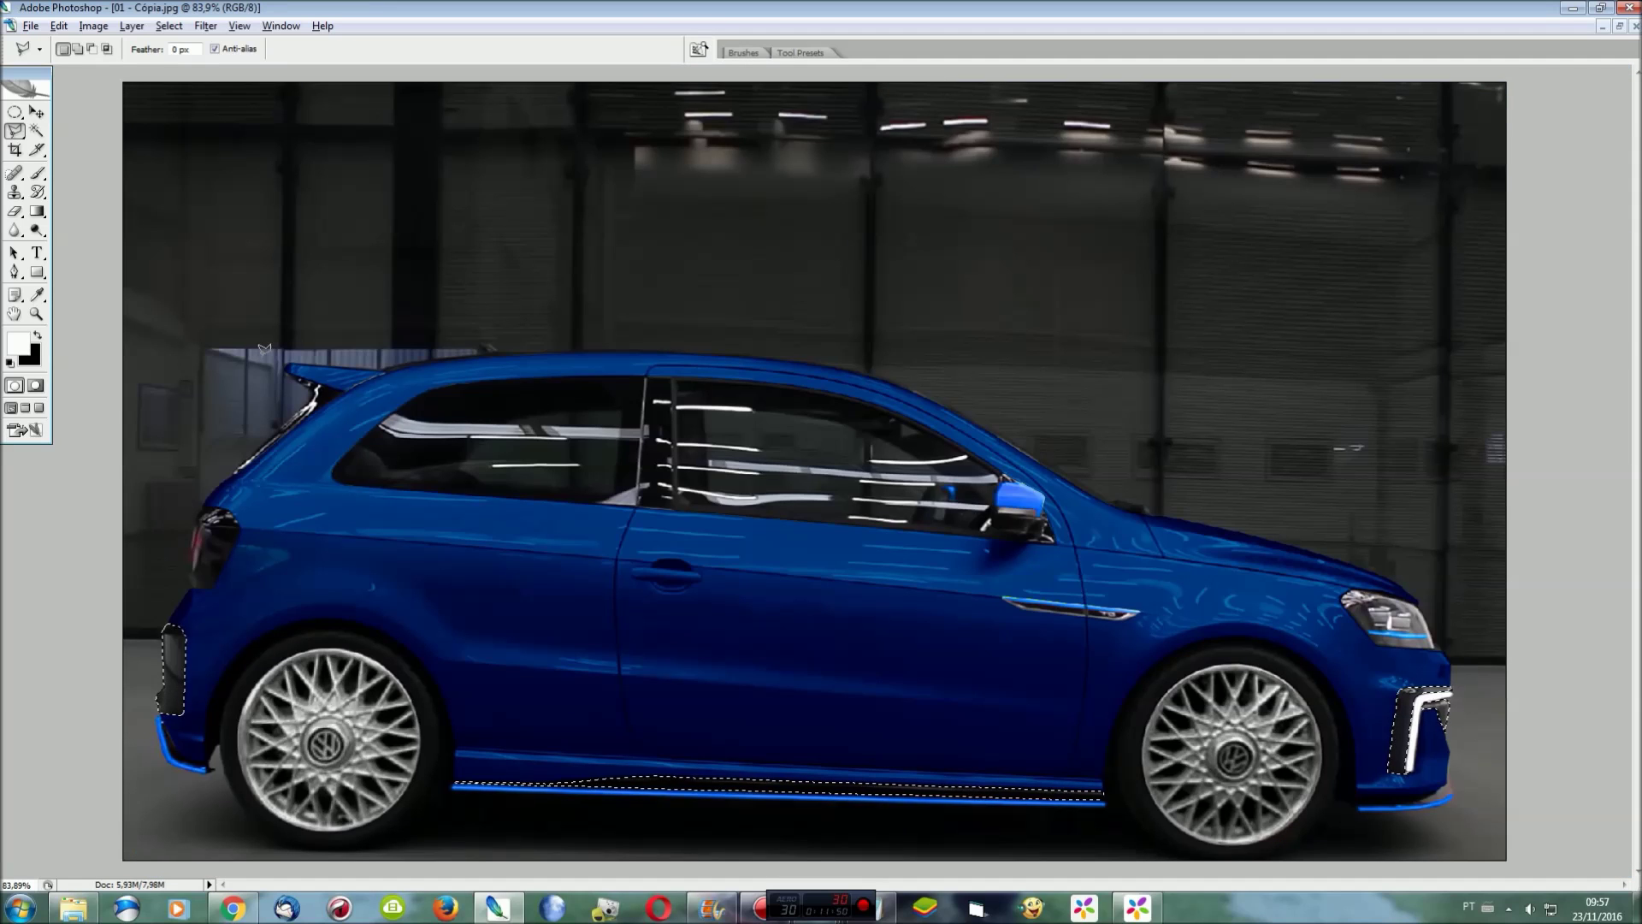
# Save the bumper-and-sill selection as a channel named Temp
pyautogui.click(167, 26)
pyautogui.click(181, 306)
pyautogui.write('Temp')
pyautogui.press('Return')
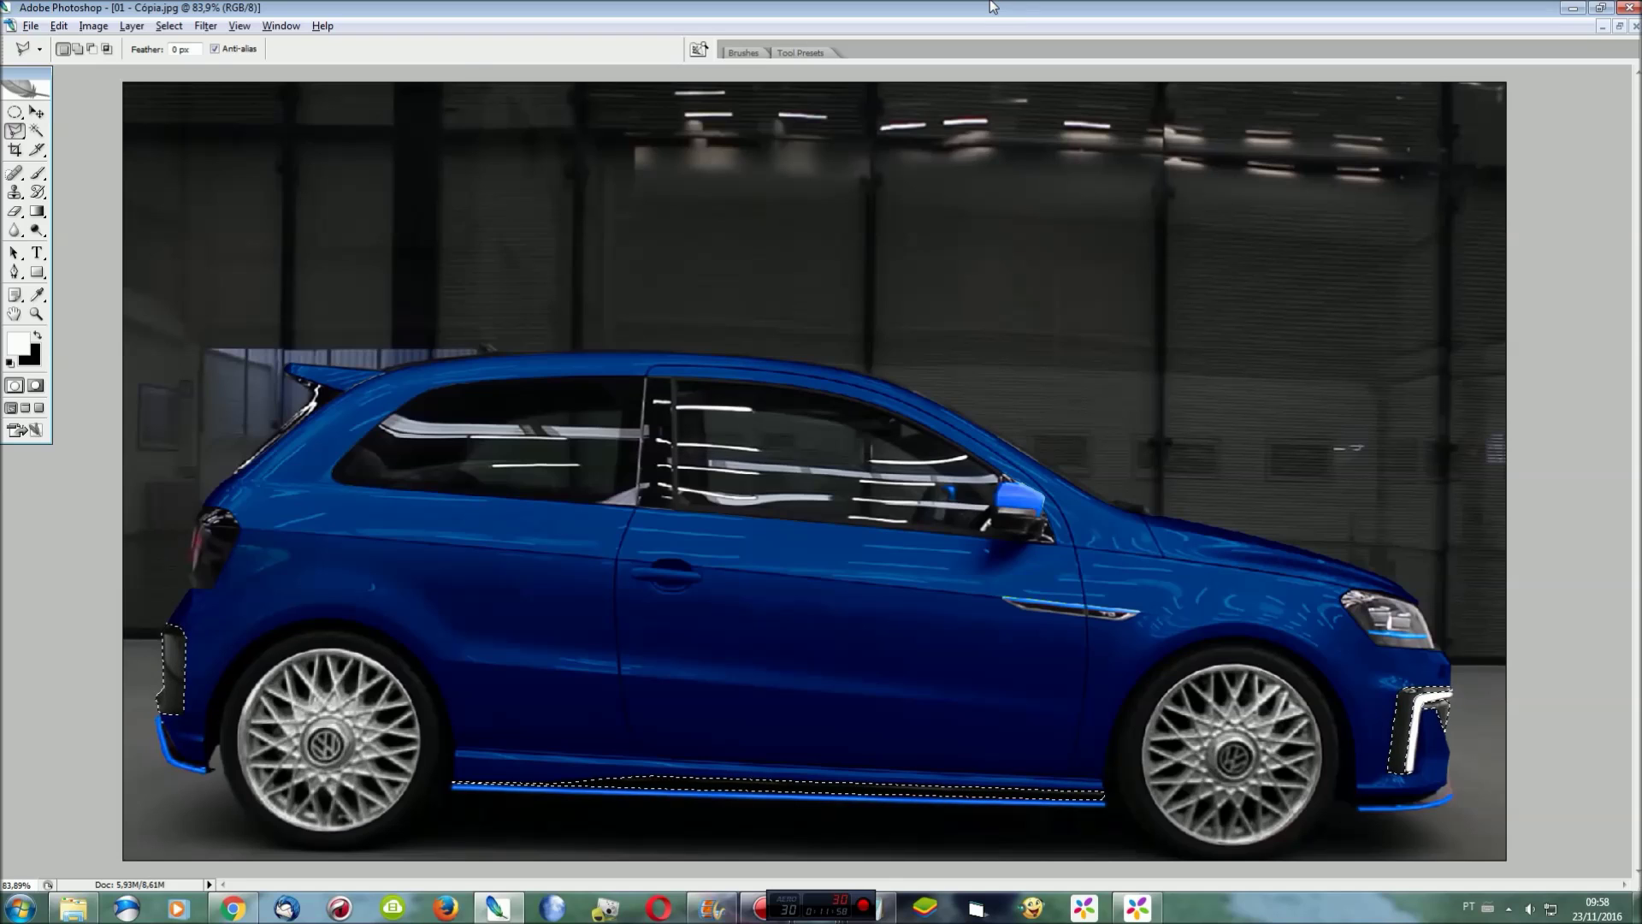
# Lighten the selected grey trims with Lightness +11, then brighten their midtones with a Levels adjustment layer
pyautogui.hotkey('ctrl', 'u')
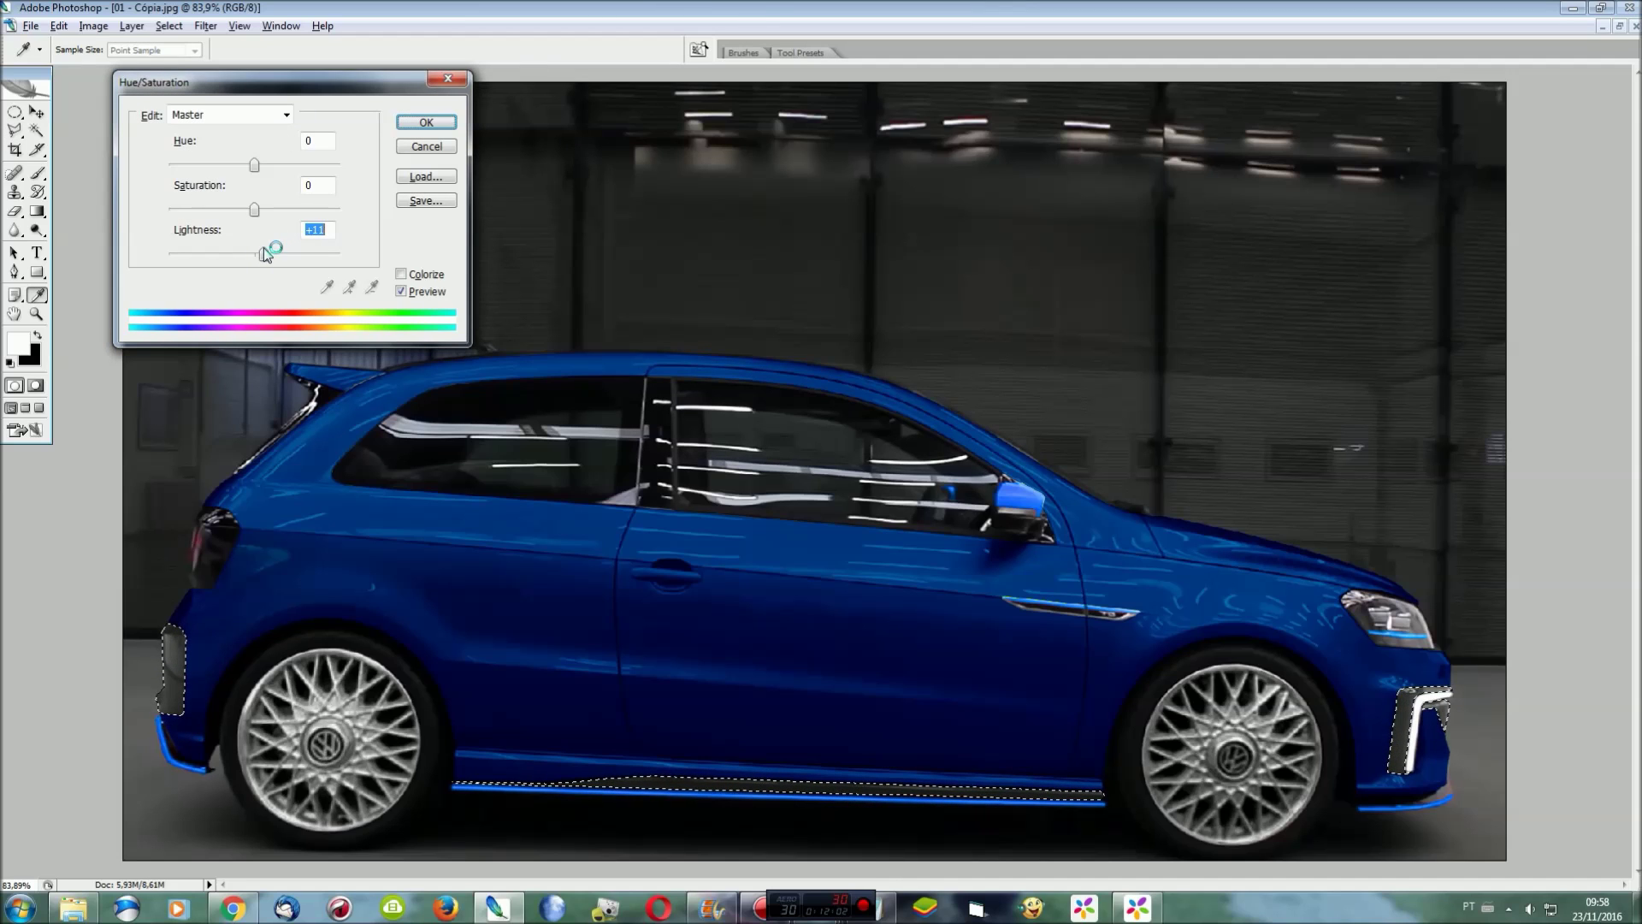
pyautogui.click(426, 122)
pyautogui.click(132, 26)
pyautogui.click(359, 154)
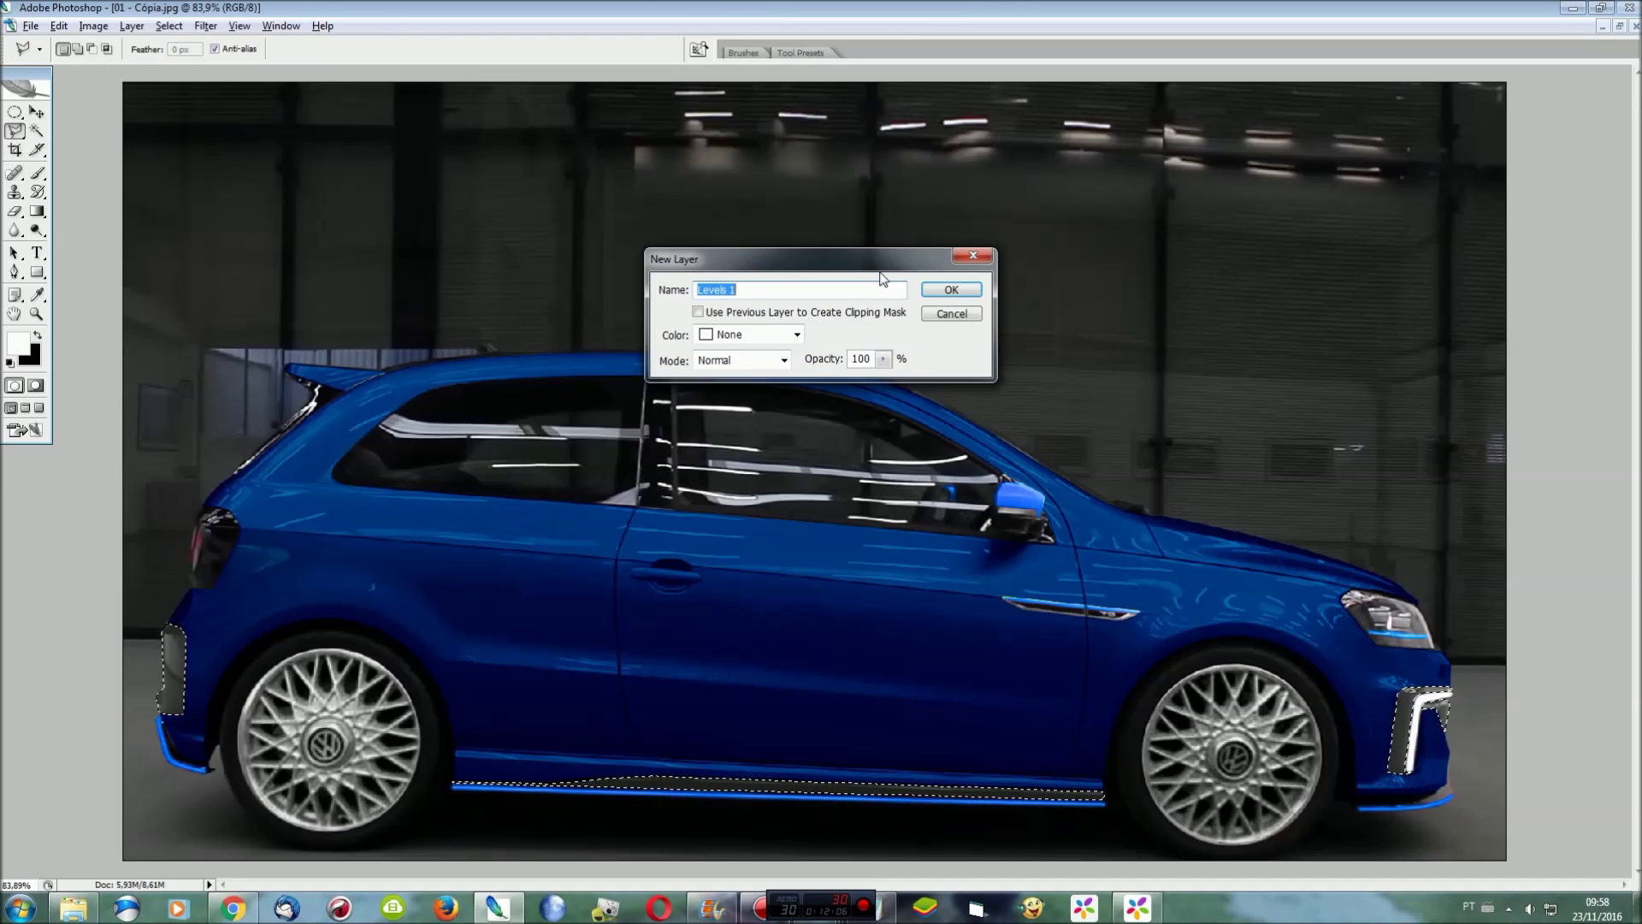
pyautogui.click(944, 280)
pyautogui.moveTo(231, 253); pyautogui.dragTo(201, 257)
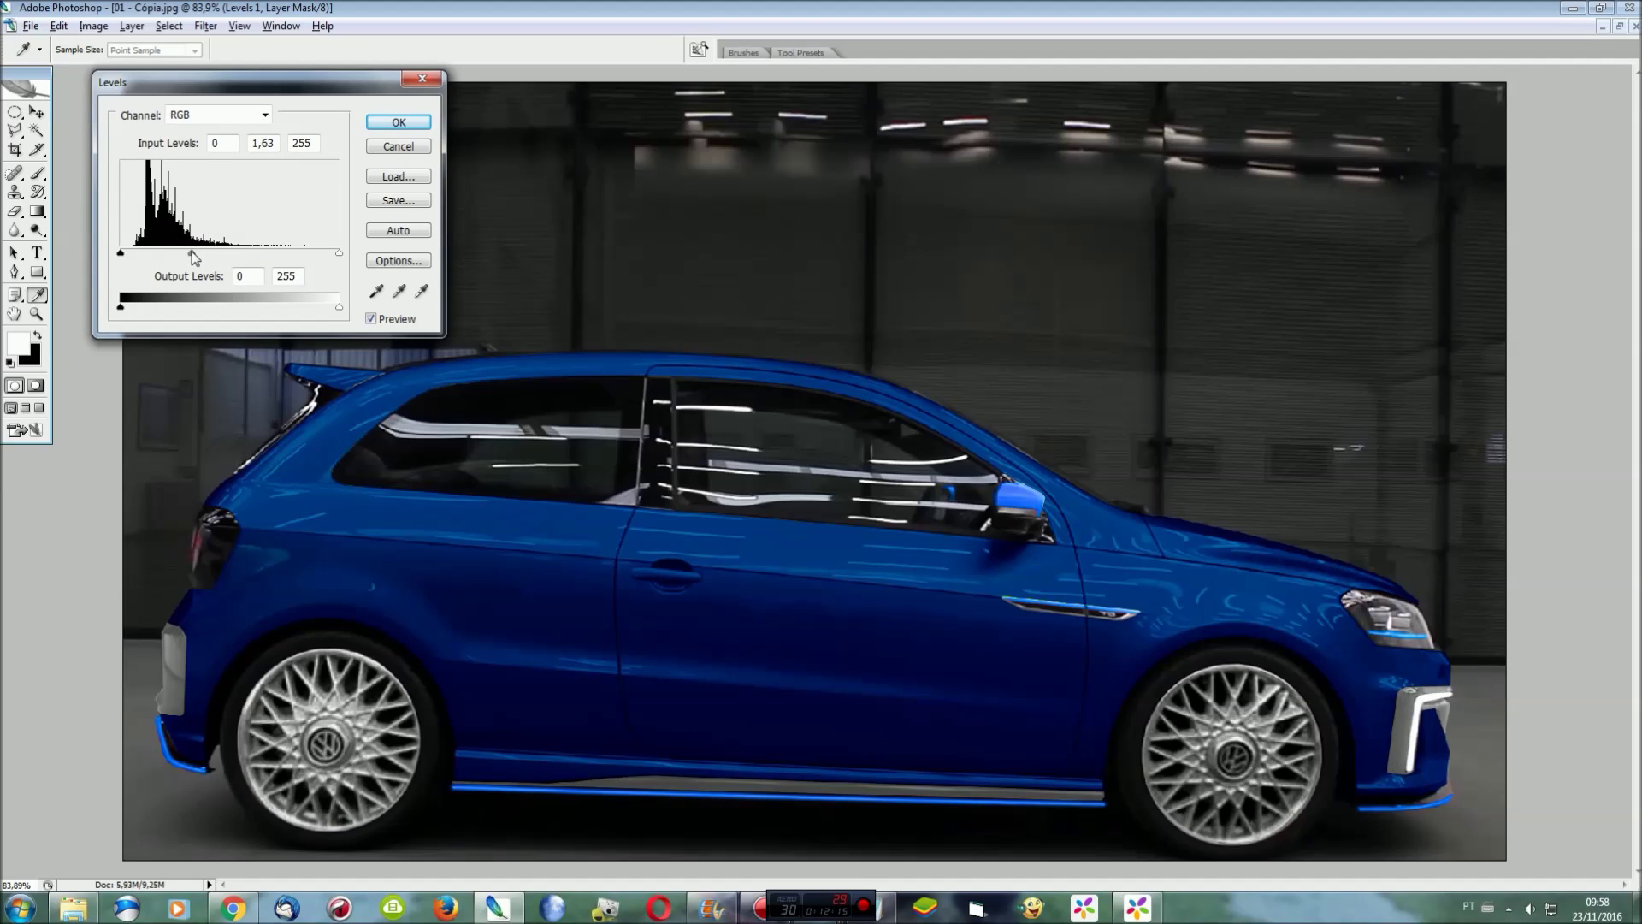
pyautogui.click(409, 128)
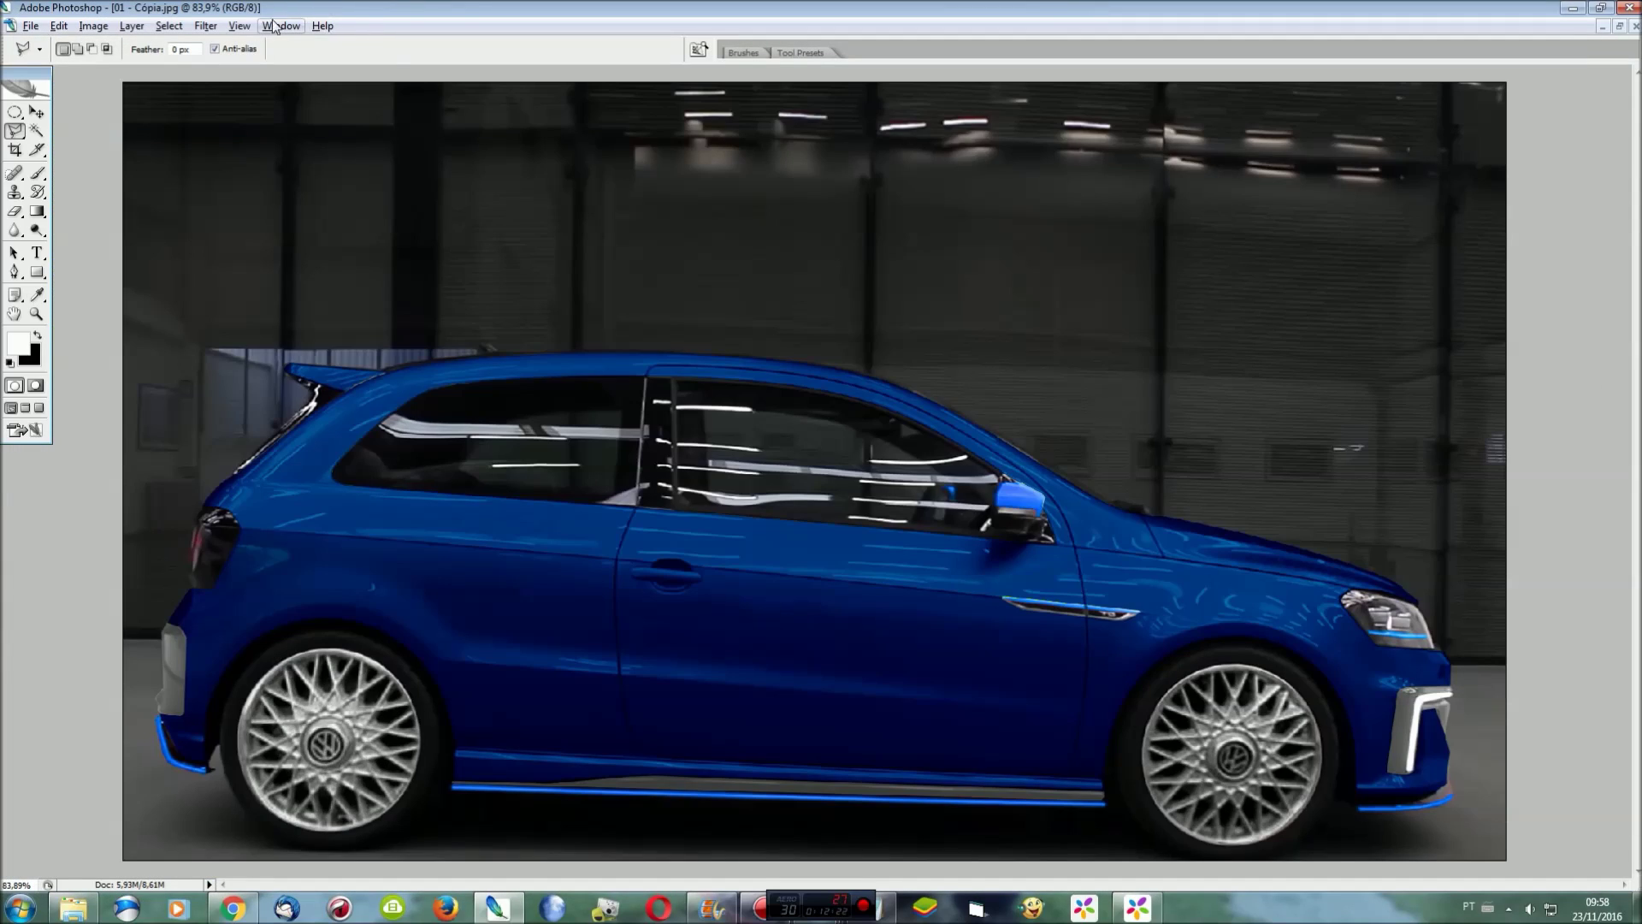
pyautogui.click(281, 26)
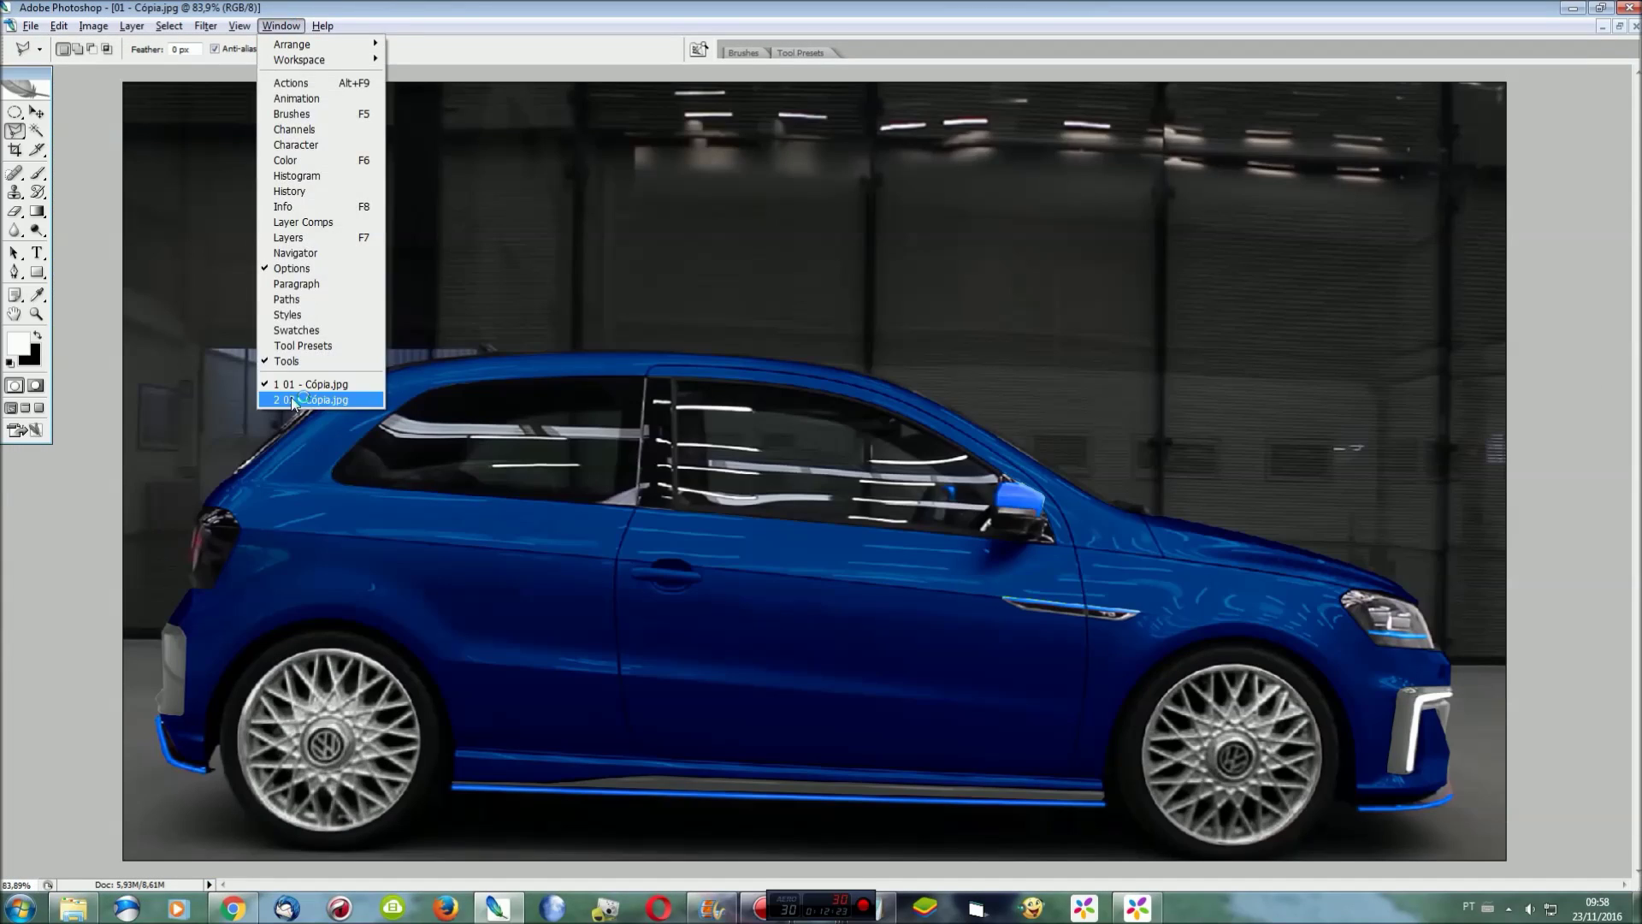
# In 02 - Cópia.jpg, lasso-select and copy the door pillar badge, then return to 01 - Cópia.jpg
pyautogui.click(330, 402)
pyautogui.hotkey('ctrl', '+')
pyautogui.hotkey('ctrl', '+')
pyautogui.hotkey('ctrl', '+')
pyautogui.hotkey('ctrl', '+')
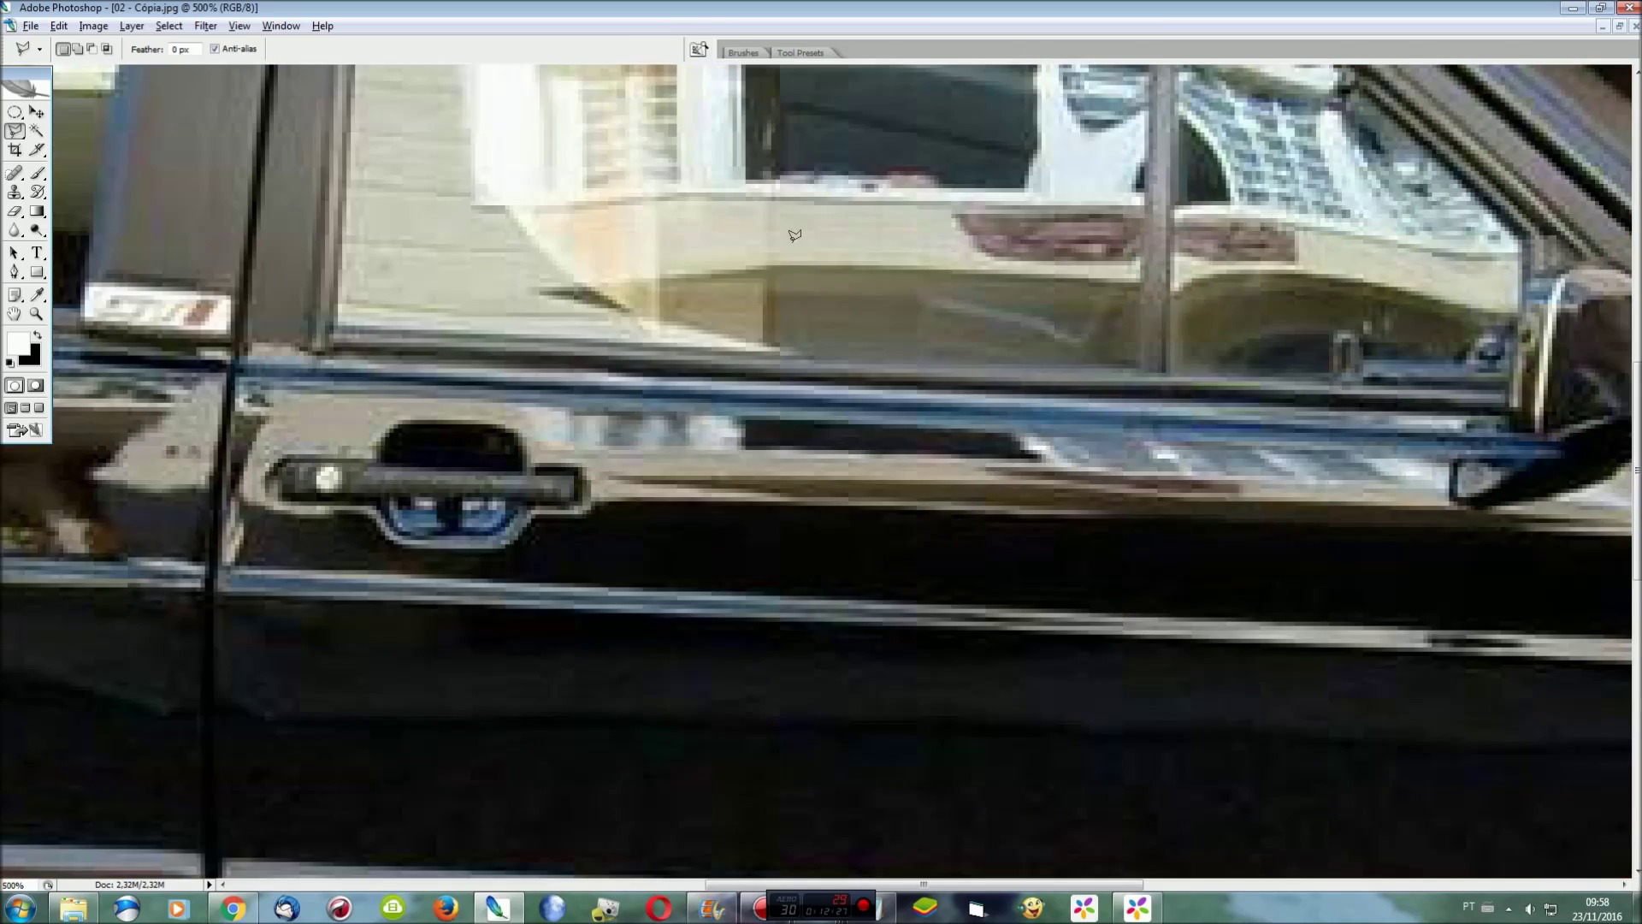
pyautogui.scroll(3, 821, 470)
pyautogui.moveTo(946, 887); pyautogui.dragTo(773, 887)
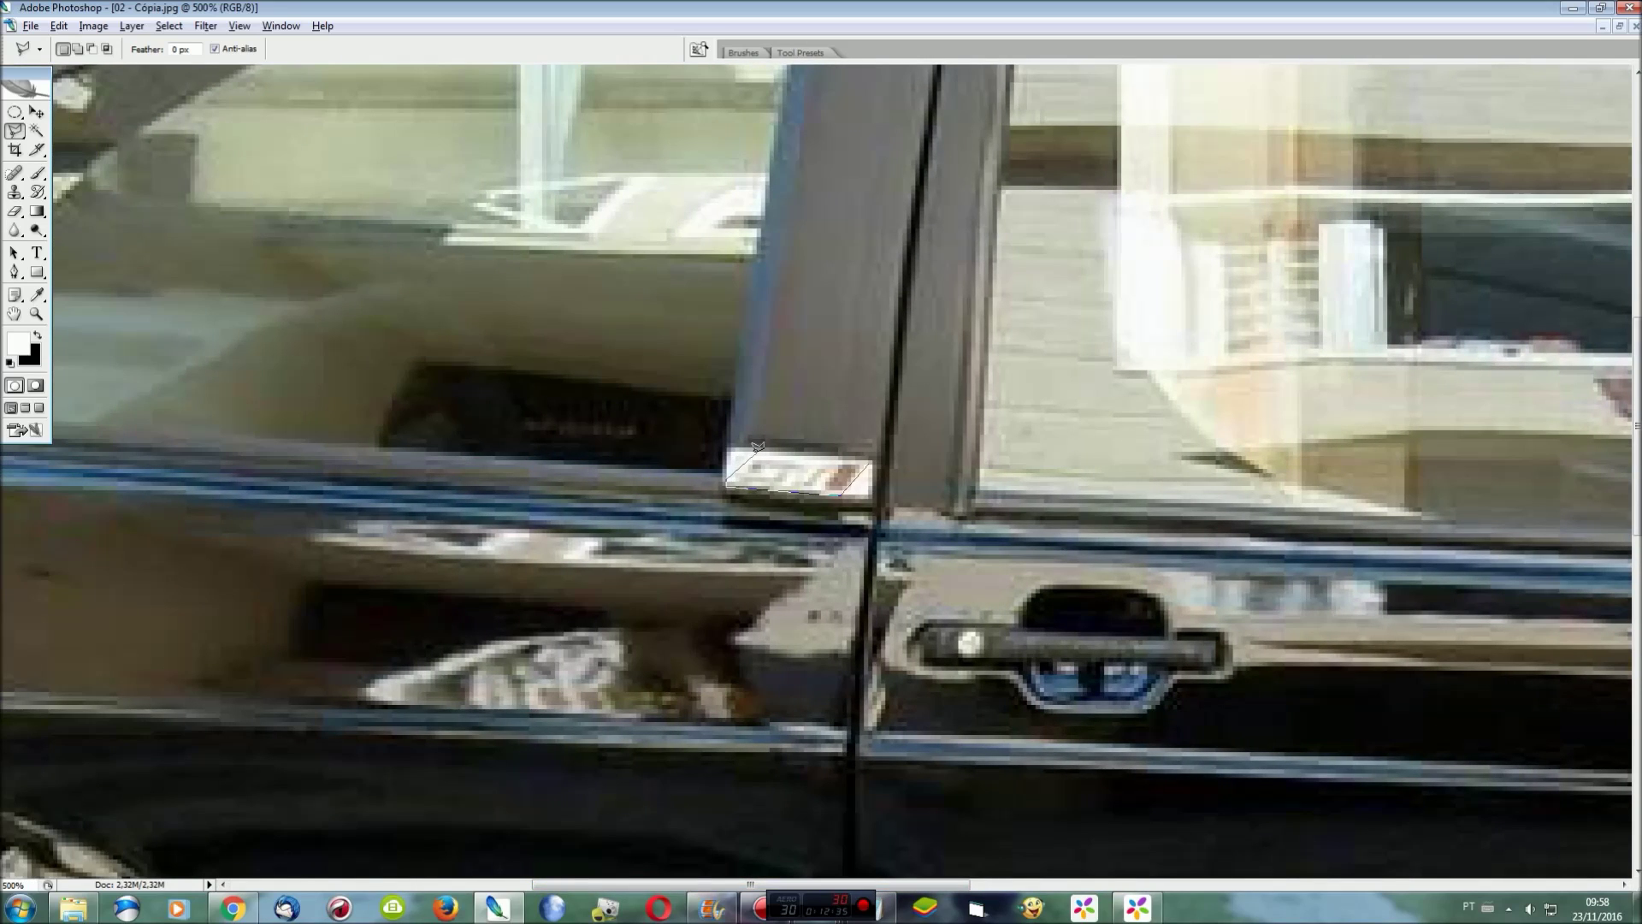
pyautogui.doubleClick(869, 456)
pyautogui.hotkey('ctrl', '0')
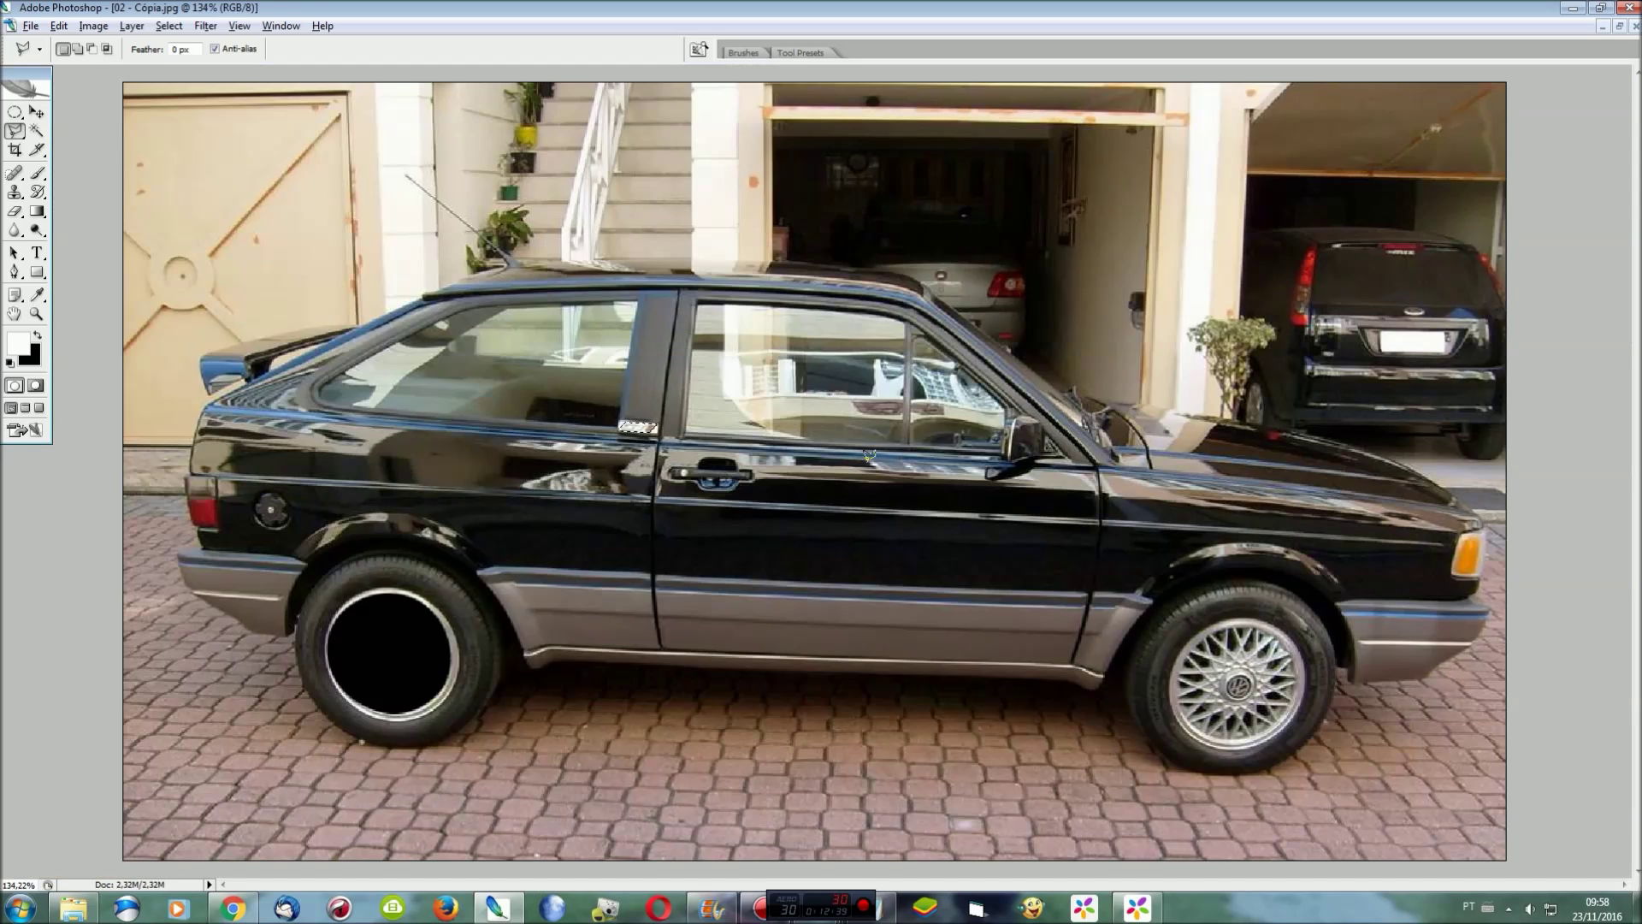
pyautogui.click(280, 25)
pyautogui.click(307, 382)
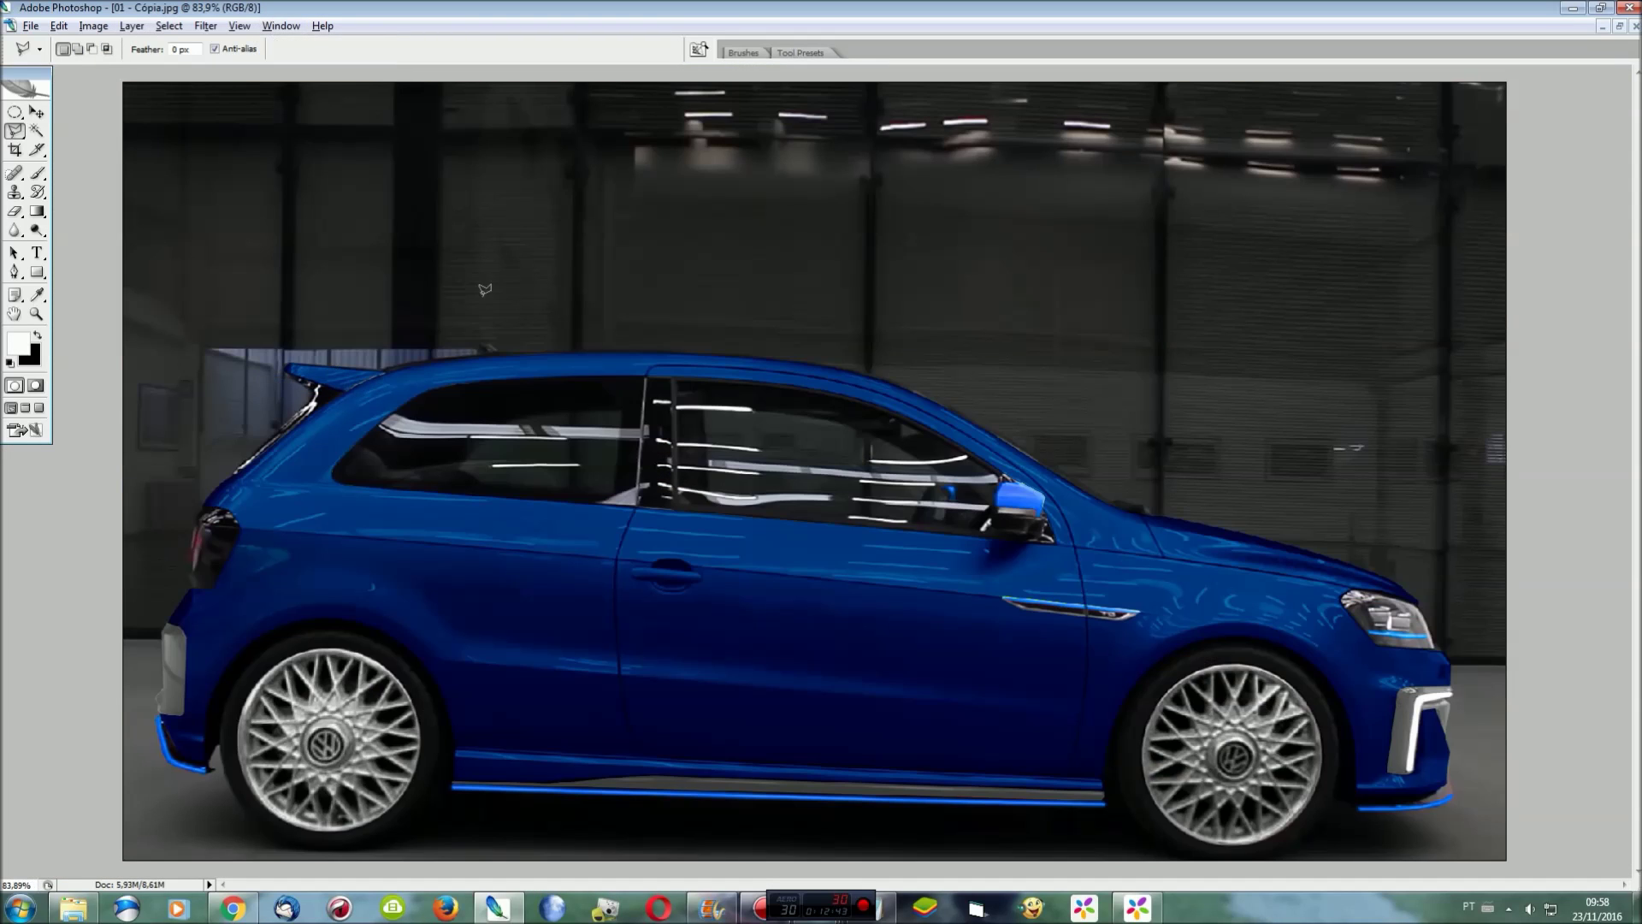
pyautogui.hotkey('ctrl', '+')
pyautogui.hotkey('ctrl', '+')
pyautogui.hotkey('ctrl', '+')
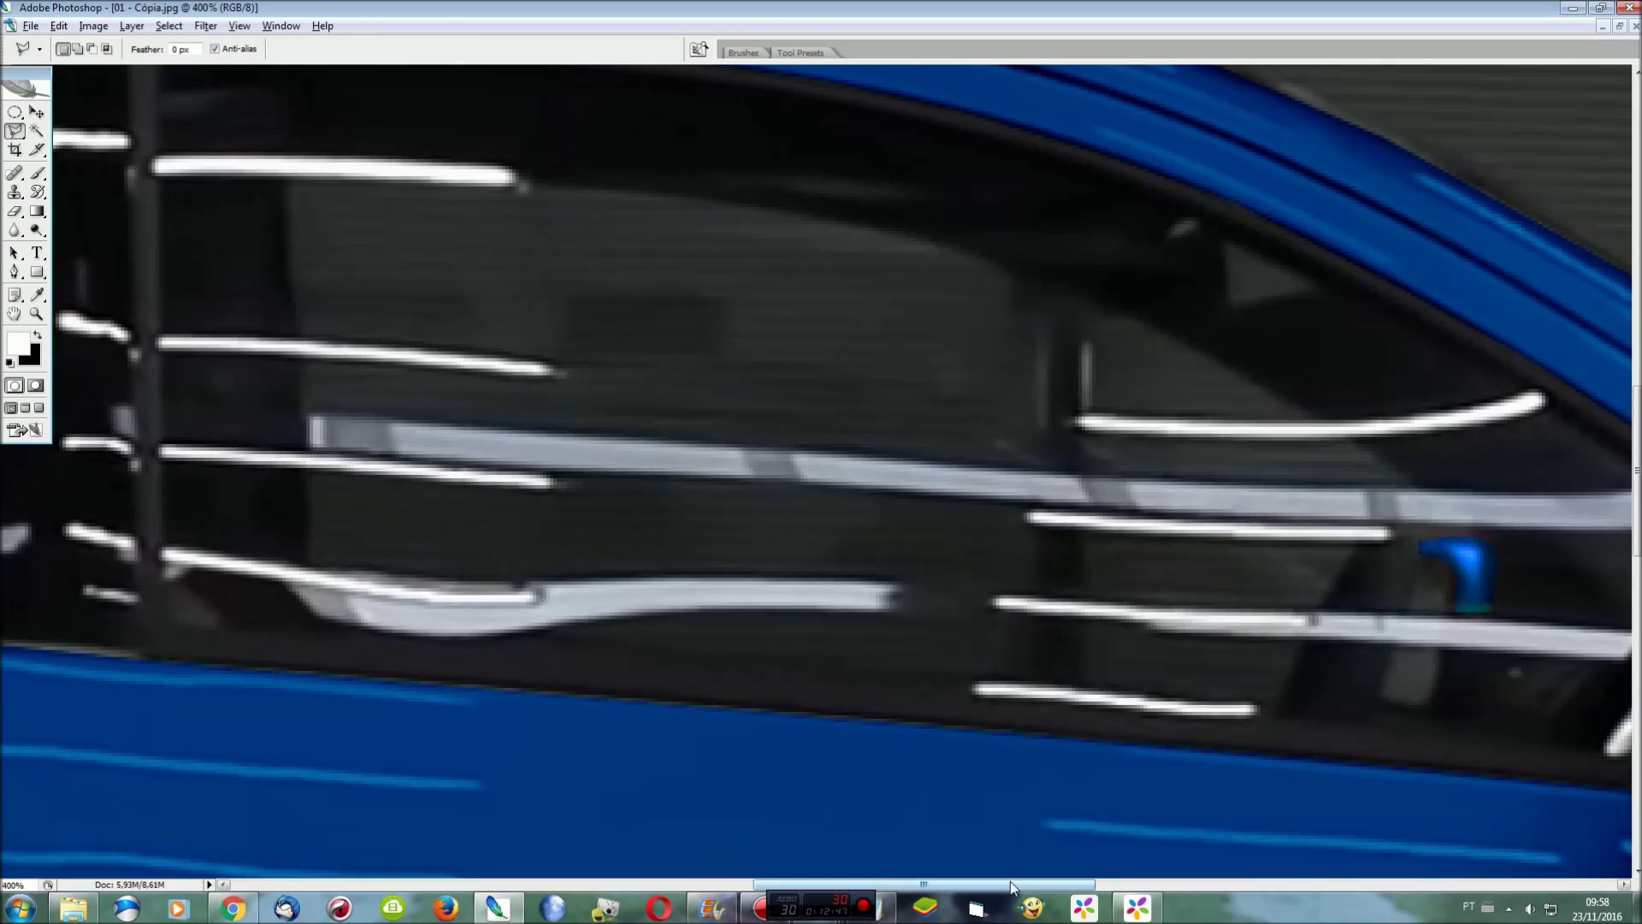
# Paste the copied badge and move and scale it onto the front fender's side trim
pyautogui.moveTo(1009, 881); pyautogui.dragTo(1308, 881)
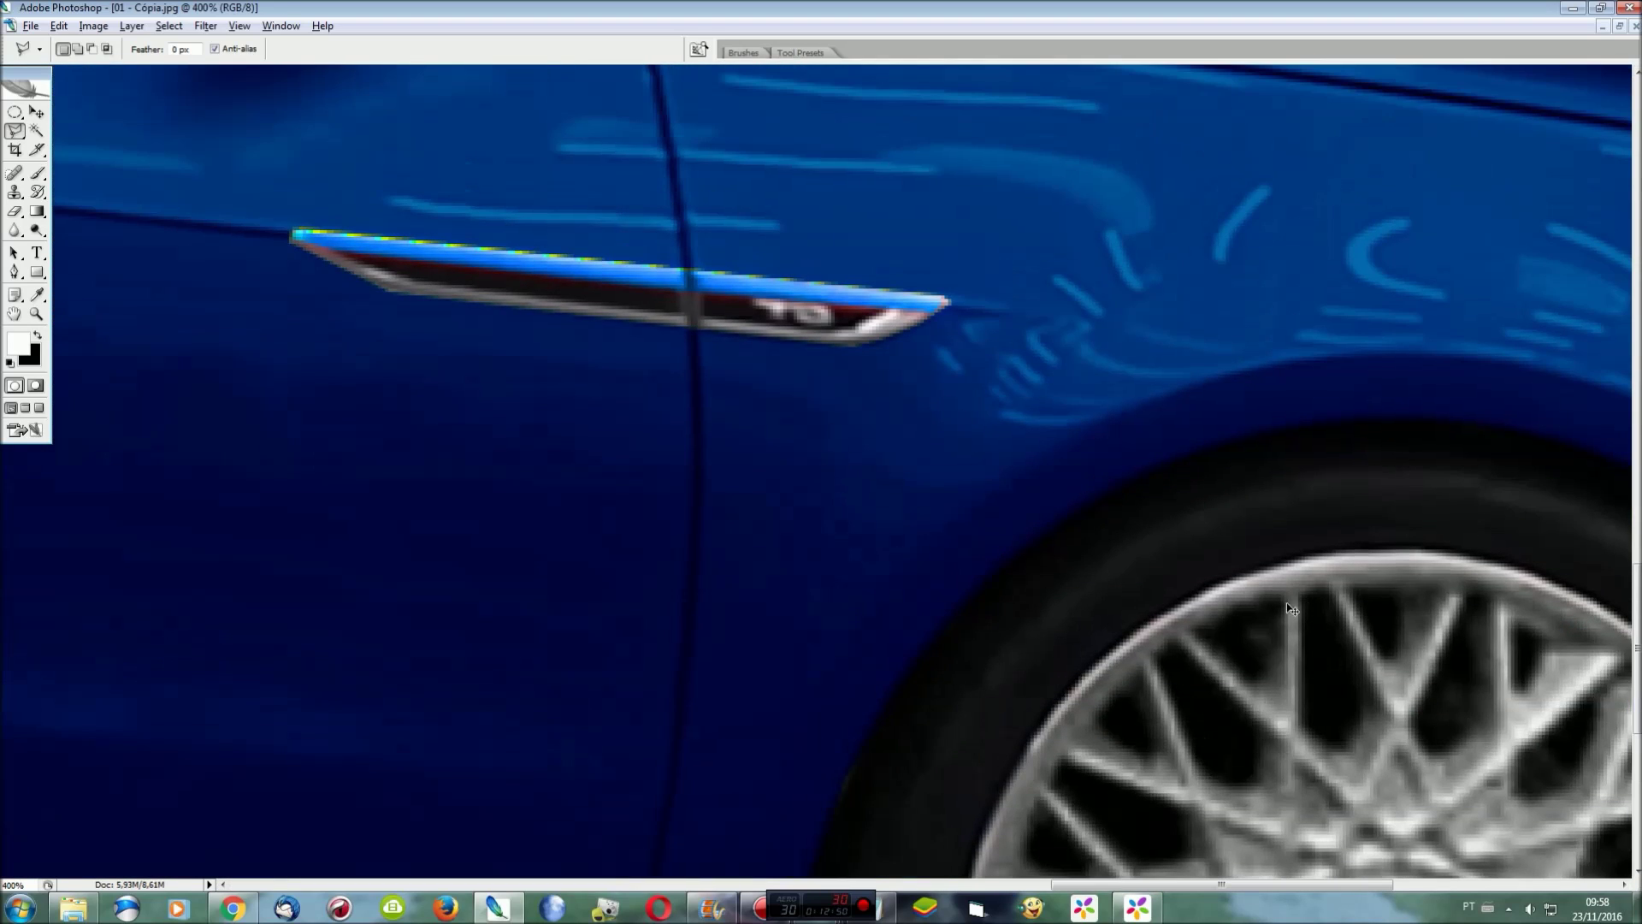
pyautogui.hotkey('ctrl', 'v')
pyautogui.hotkey('ctrl', 't')
pyautogui.moveTo(849, 473)
pyautogui.mouseDown()
pyautogui.moveTo(795, 316)
pyautogui.moveTo(859, 340)
pyautogui.moveTo(924, 279)
pyautogui.mouseUp()
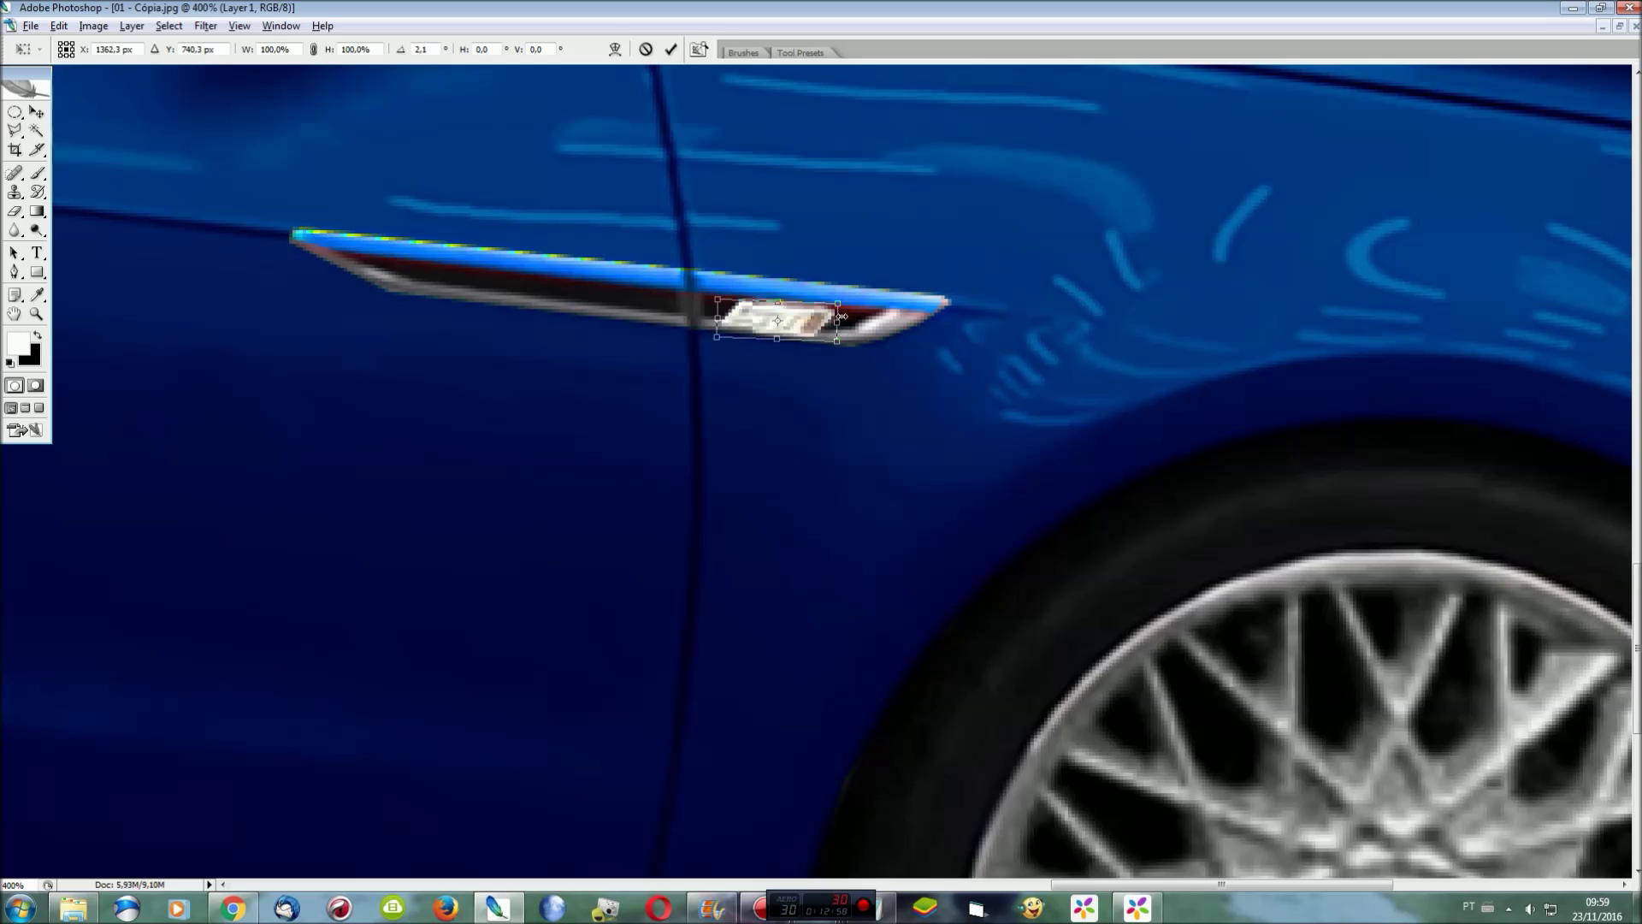
pyautogui.moveTo(820, 312); pyautogui.dragTo(798, 313)
pyautogui.moveTo(706, 254); pyautogui.dragTo(701, 259)
pyautogui.moveTo(891, 315)
pyautogui.mouseDown()
pyautogui.moveTo(876, 318)
pyautogui.moveTo(906, 295)
pyautogui.moveTo(841, 328)
pyautogui.mouseUp()
pyautogui.press('Return')
# Skew the badge so it slants to follow the trim's angle
pyautogui.hotkey('ctrl', 't')
pyautogui.rightClick(739, 319)
pyautogui.click(807, 382)
pyautogui.moveTo(790, 285); pyautogui.dragTo(810, 284)
pyautogui.moveTo(805, 342); pyautogui.dragTo(786, 344)
pyautogui.press('Return')
# Select the badge layer's pixels from the Layers panel
pyautogui.press('l')
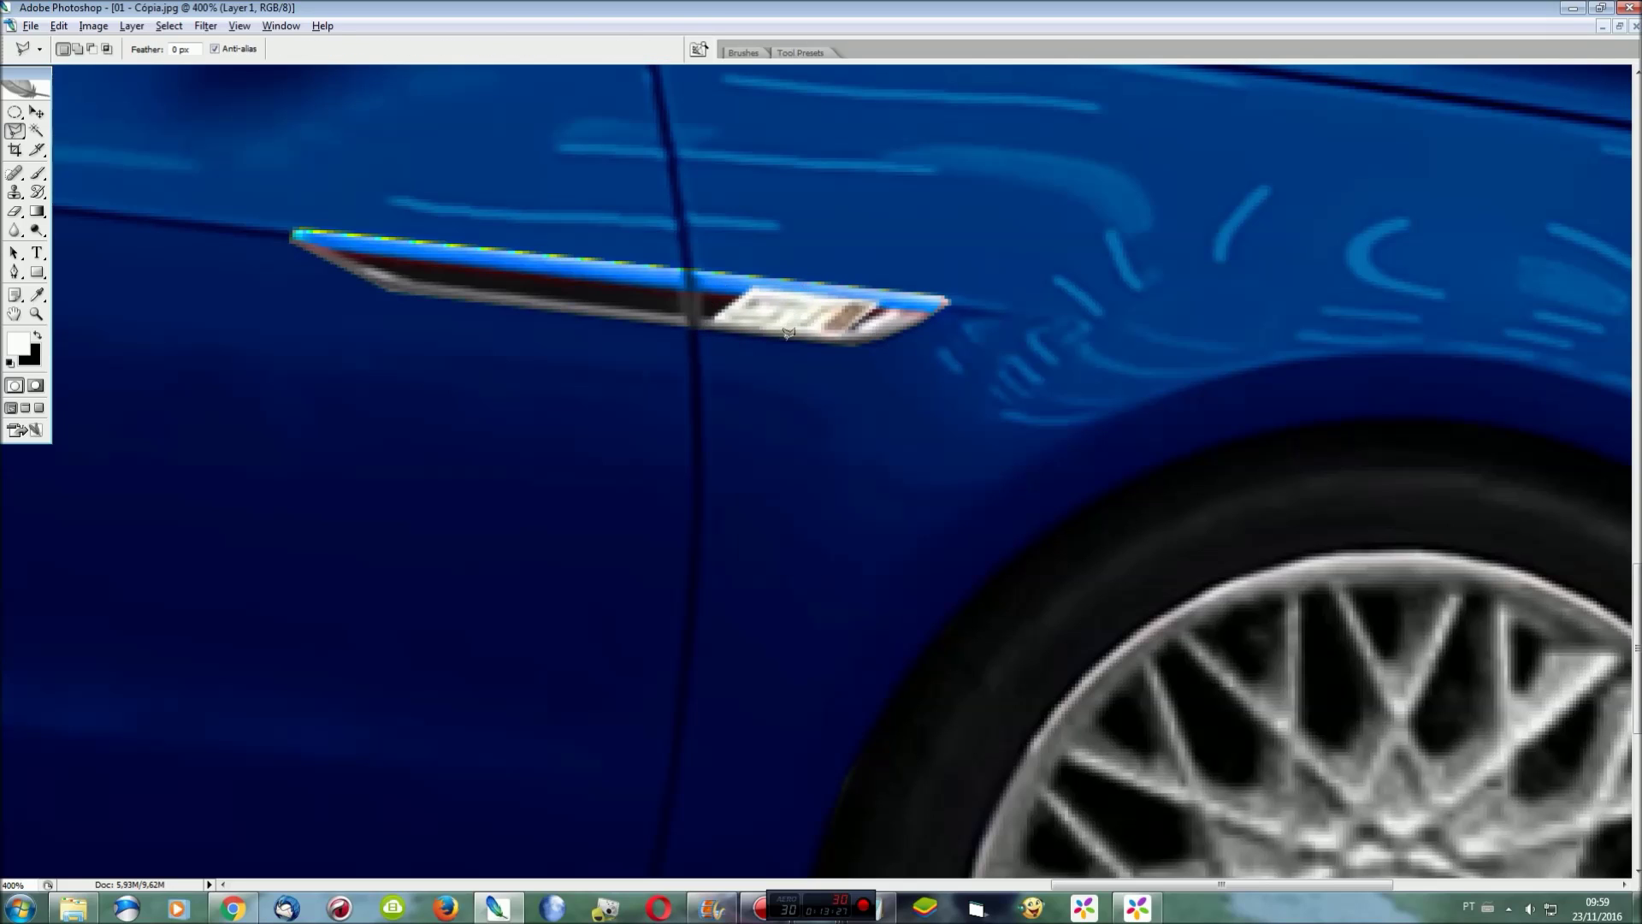
pyautogui.hotkey('ctrl', 't')
pyautogui.press('Return')
pyautogui.press('F7')
pyautogui.rightClick(1464, 698)
pyautogui.click(1454, 495)
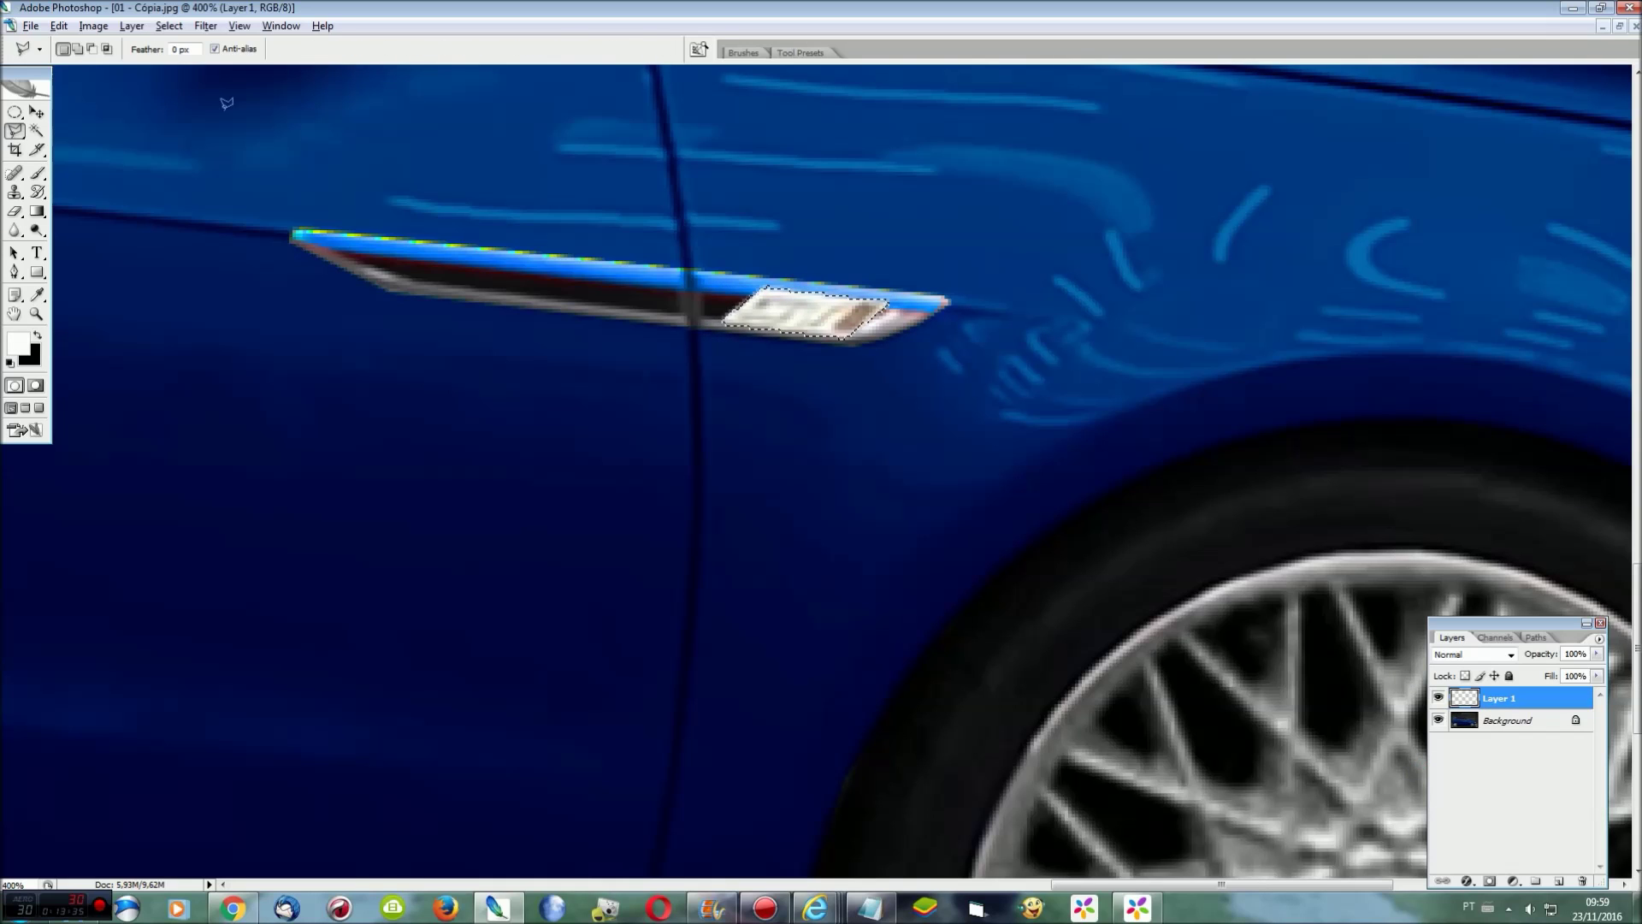
pyautogui.hotkey('ctrl', 'u')
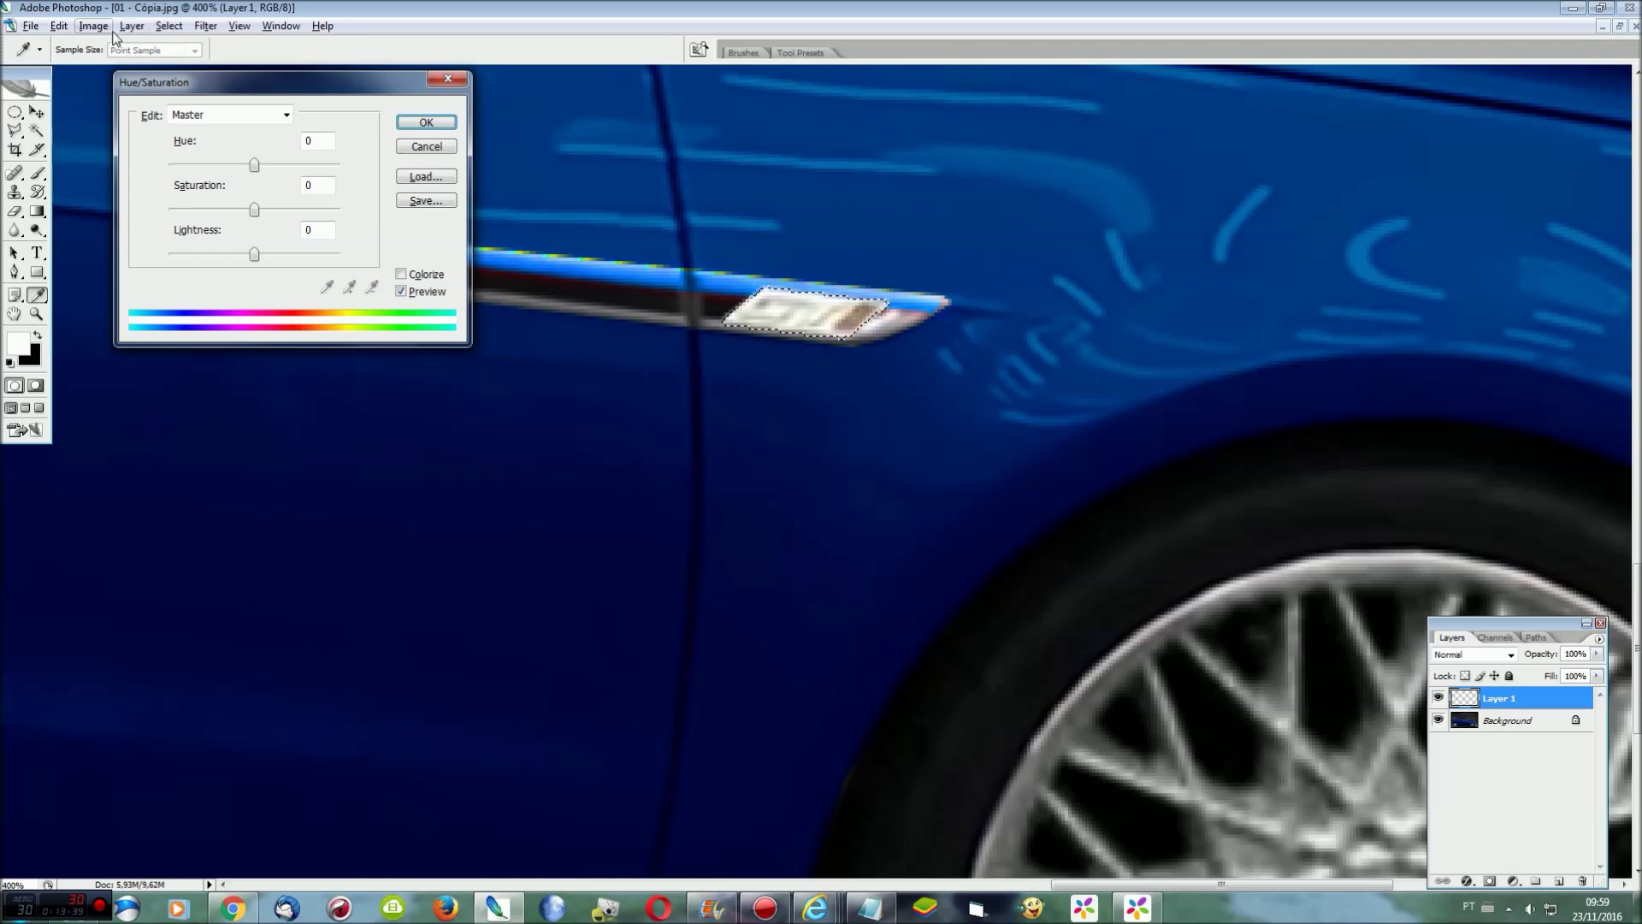
# Give the badge Saturation +56 and darker Levels midtones, then fit the whole car in view
pyautogui.moveTo(254, 208); pyautogui.dragTo(303, 209)
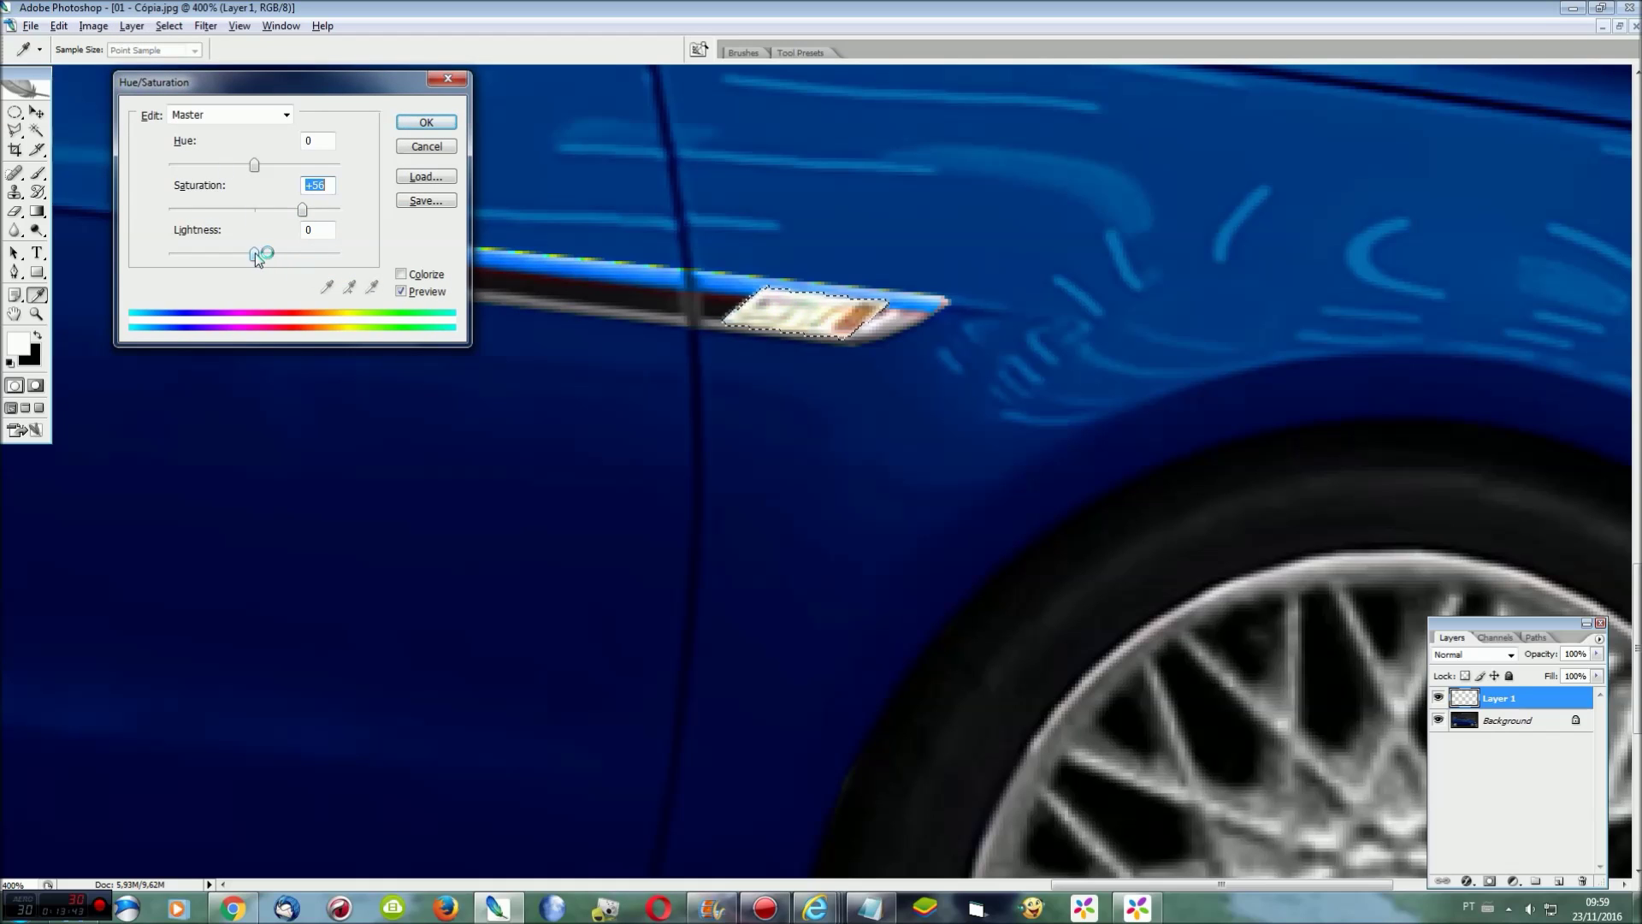
pyautogui.press('Return')
pyautogui.click(132, 25)
pyautogui.click(359, 204)
pyautogui.press('Return')
pyautogui.moveTo(232, 250); pyautogui.dragTo(275, 252)
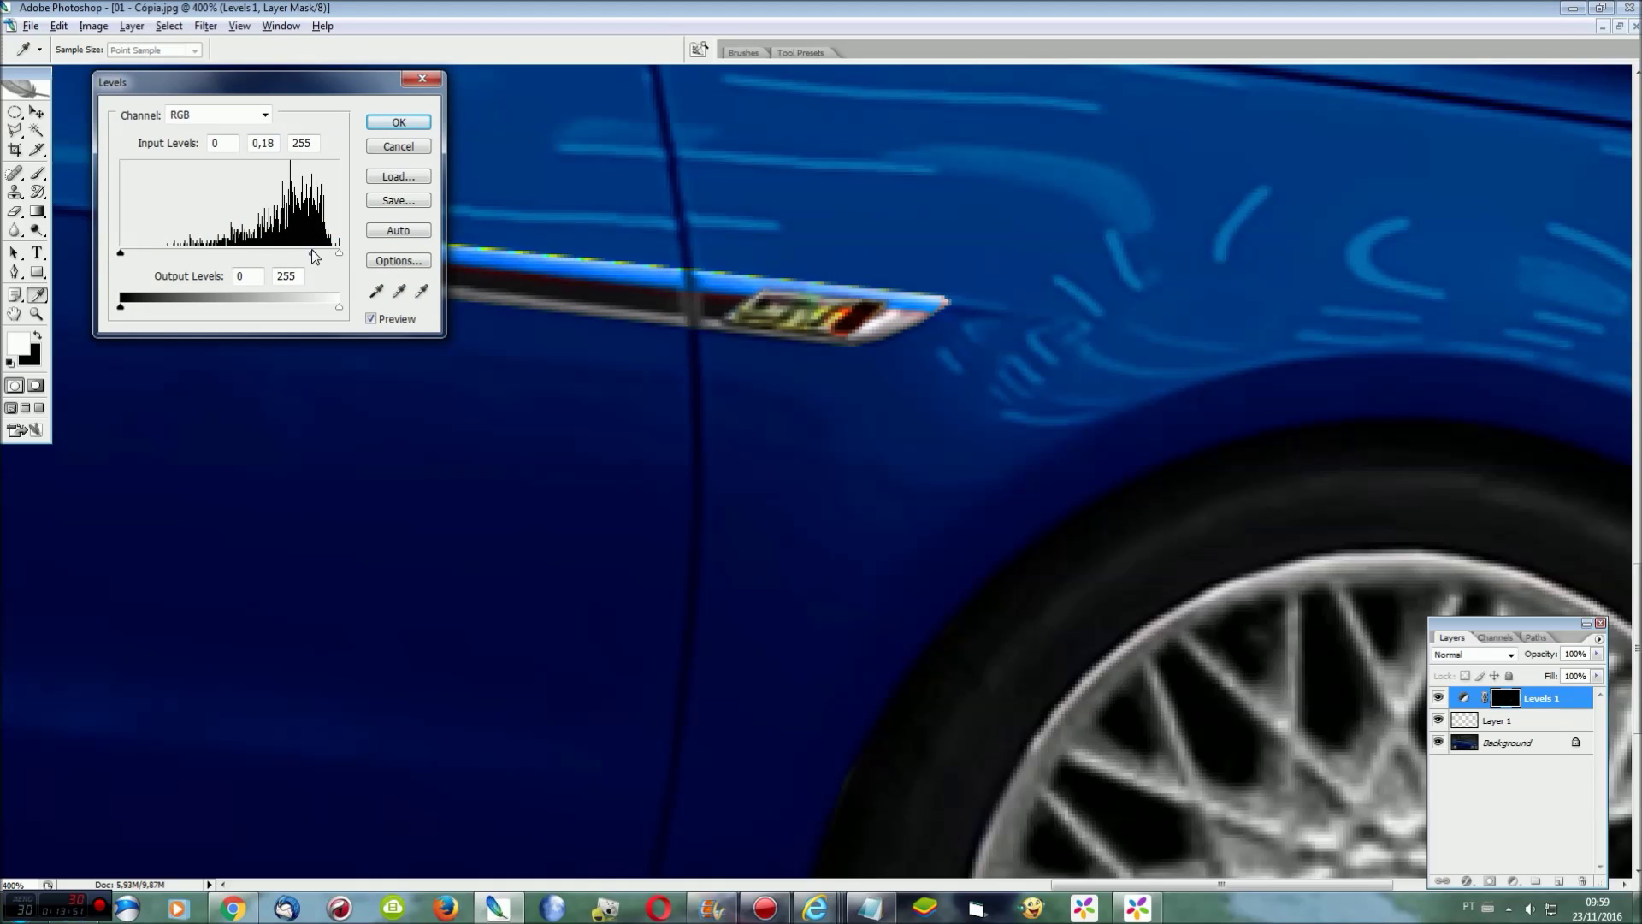
pyautogui.click(399, 123)
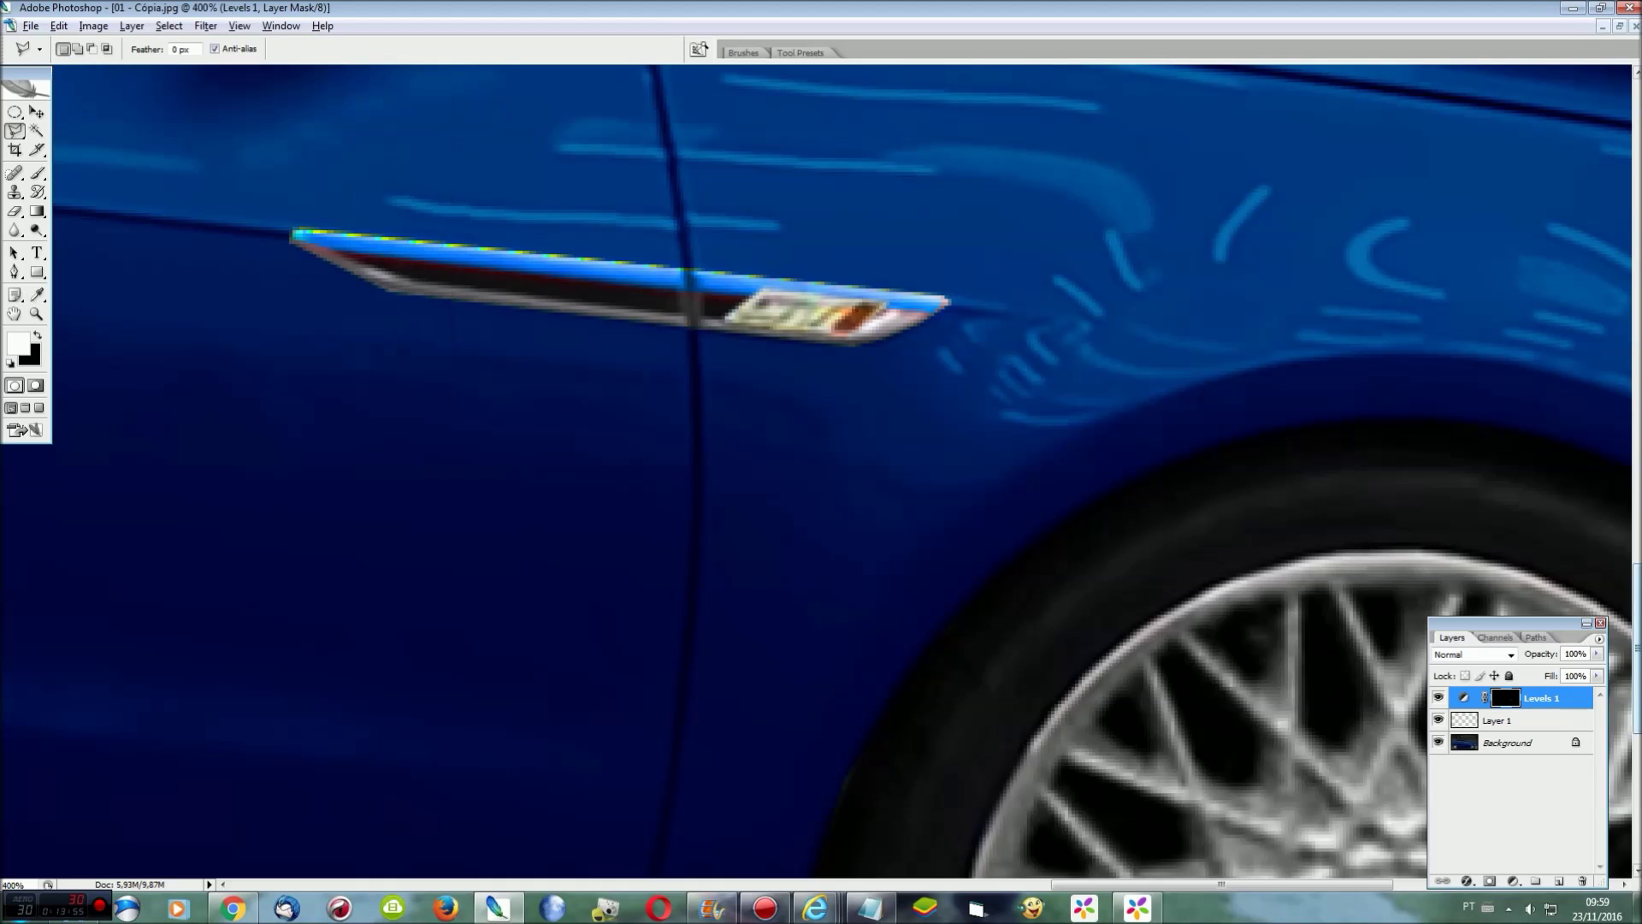
pyautogui.click(1600, 624)
pyautogui.hotkey('ctrl', '0')
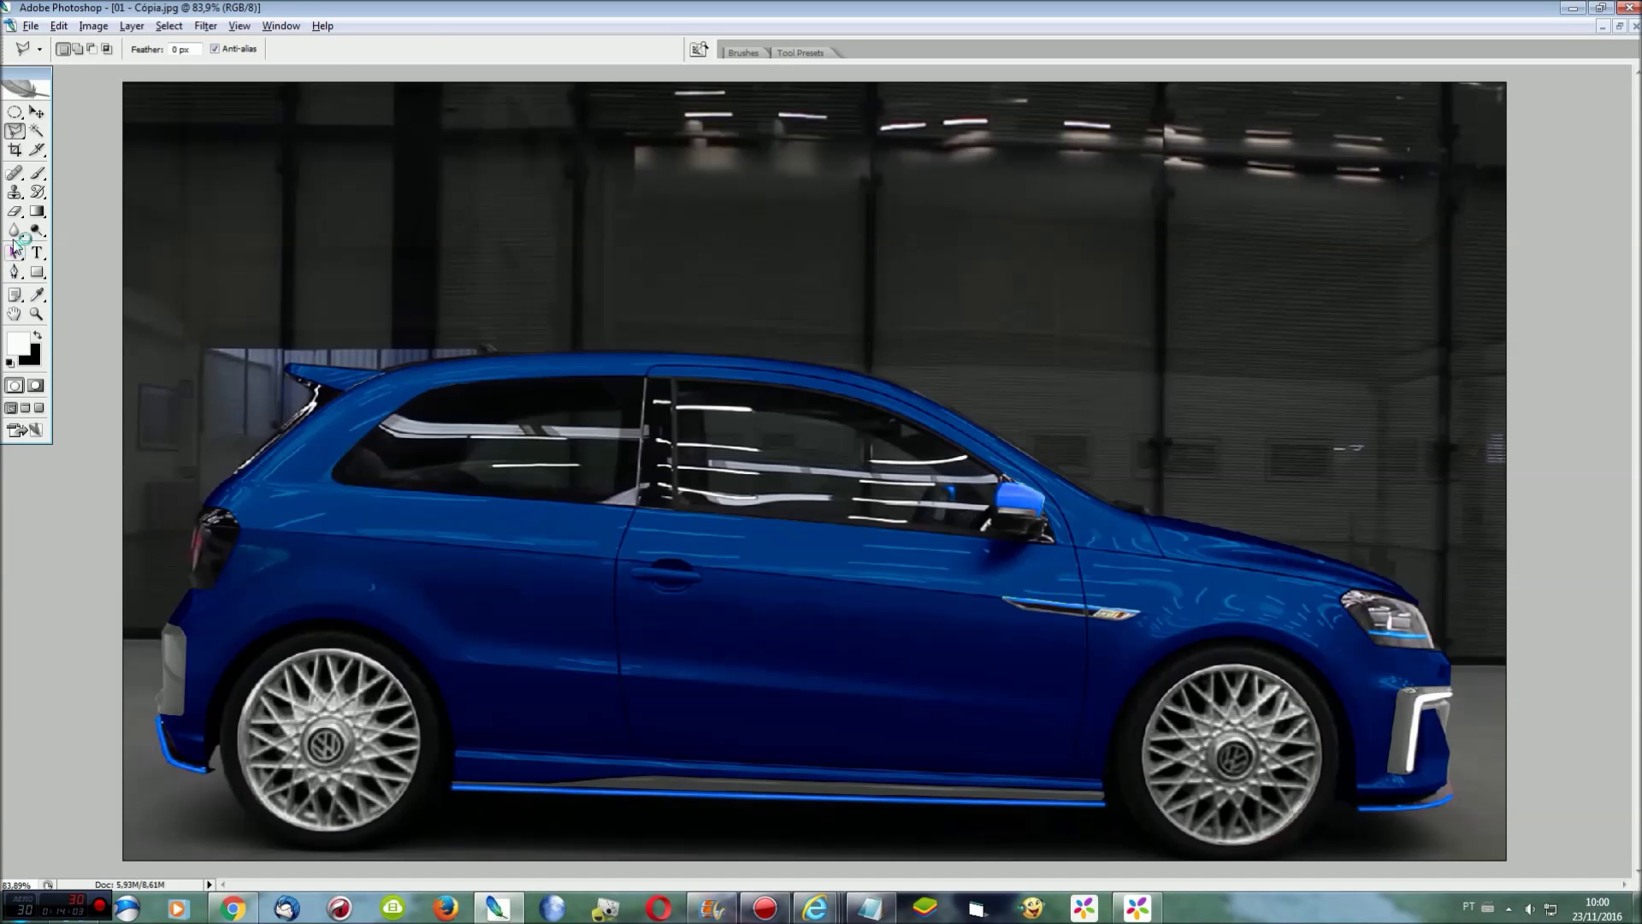
# Switch to the Blur tool at 300% zoom with a 25 px brush
pyautogui.click(14, 231)
pyautogui.hotkey('ctrl', '+')
pyautogui.hotkey('ctrl', '+')
pyautogui.hotkey('ctrl', '+')
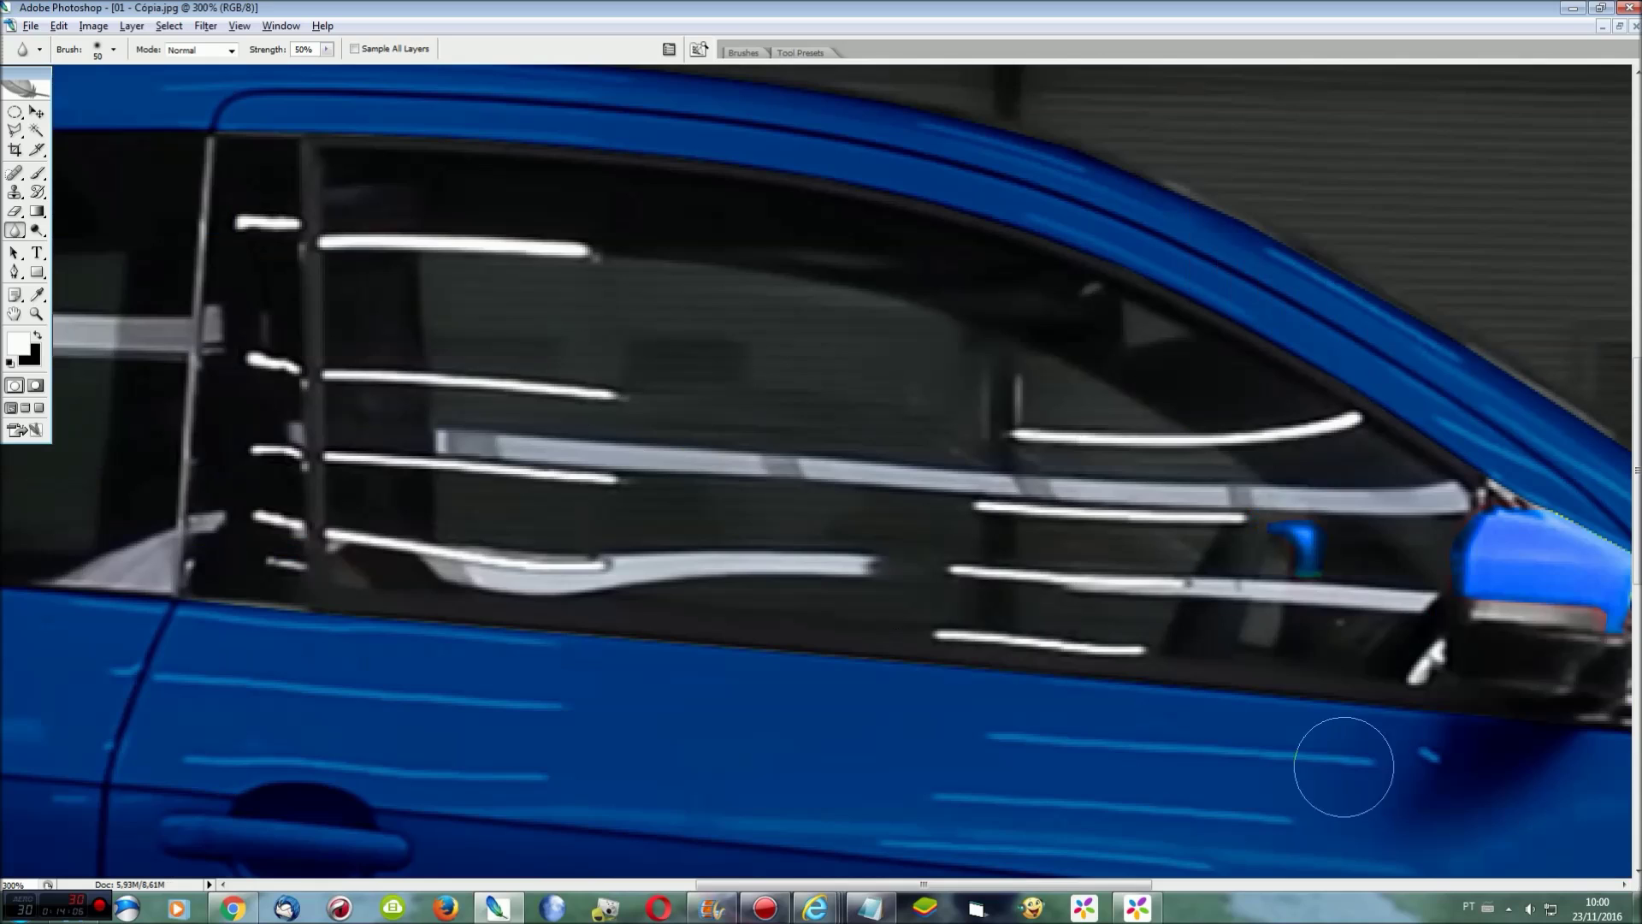
pyautogui.moveTo(1112, 884); pyautogui.dragTo(1488, 889)
pyautogui.scroll(-5, 124, 107)
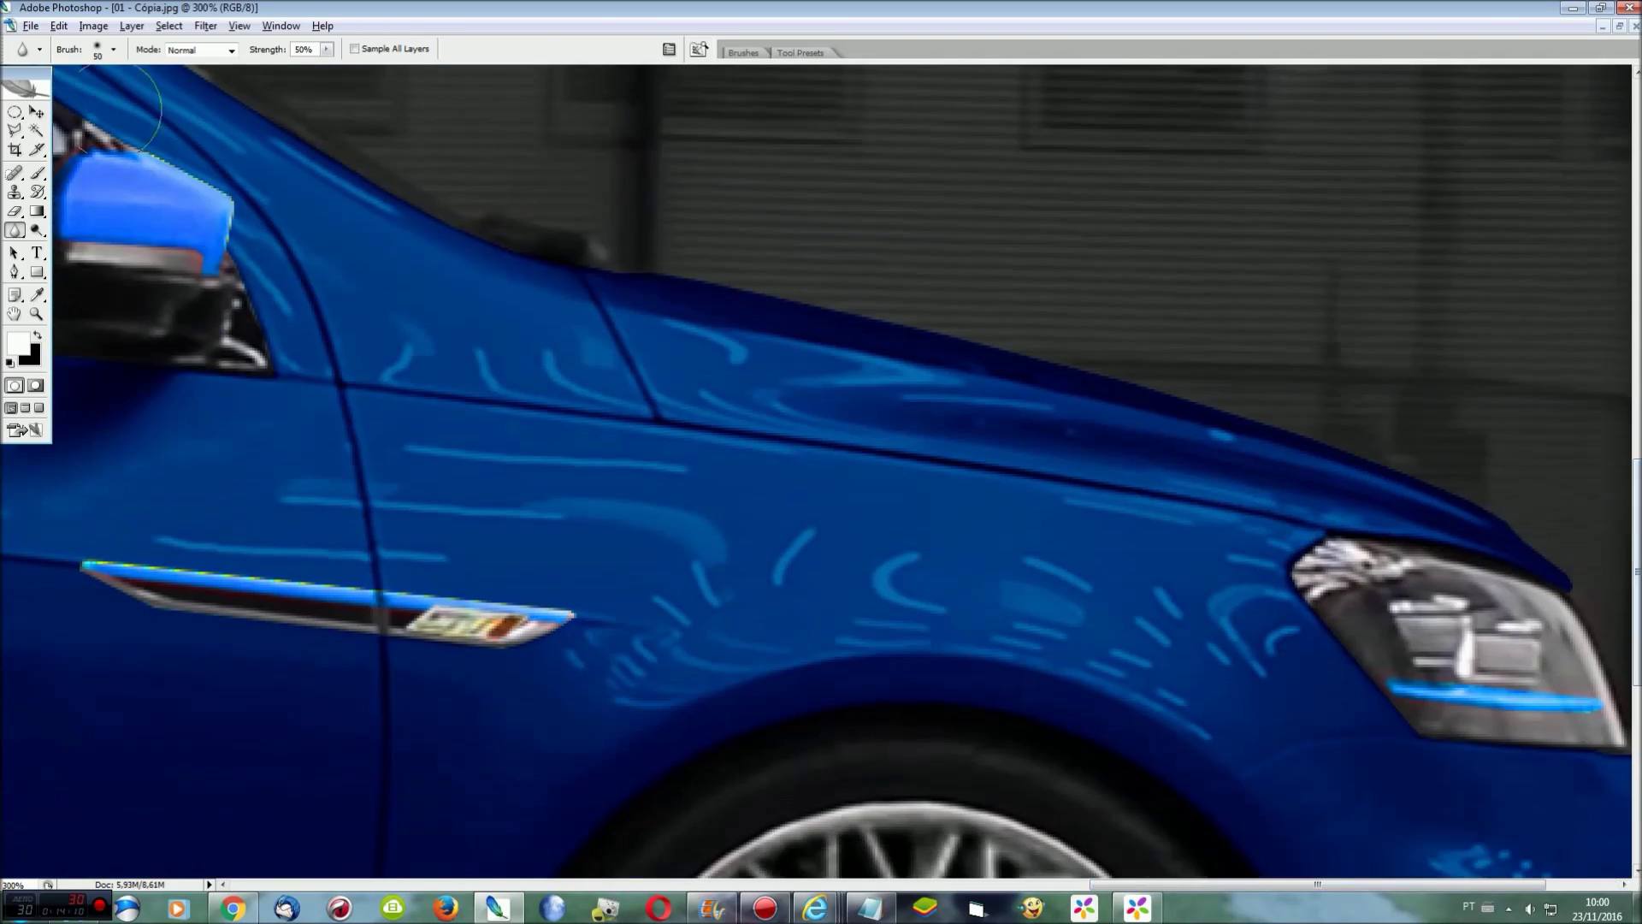
pyautogui.click(114, 51)
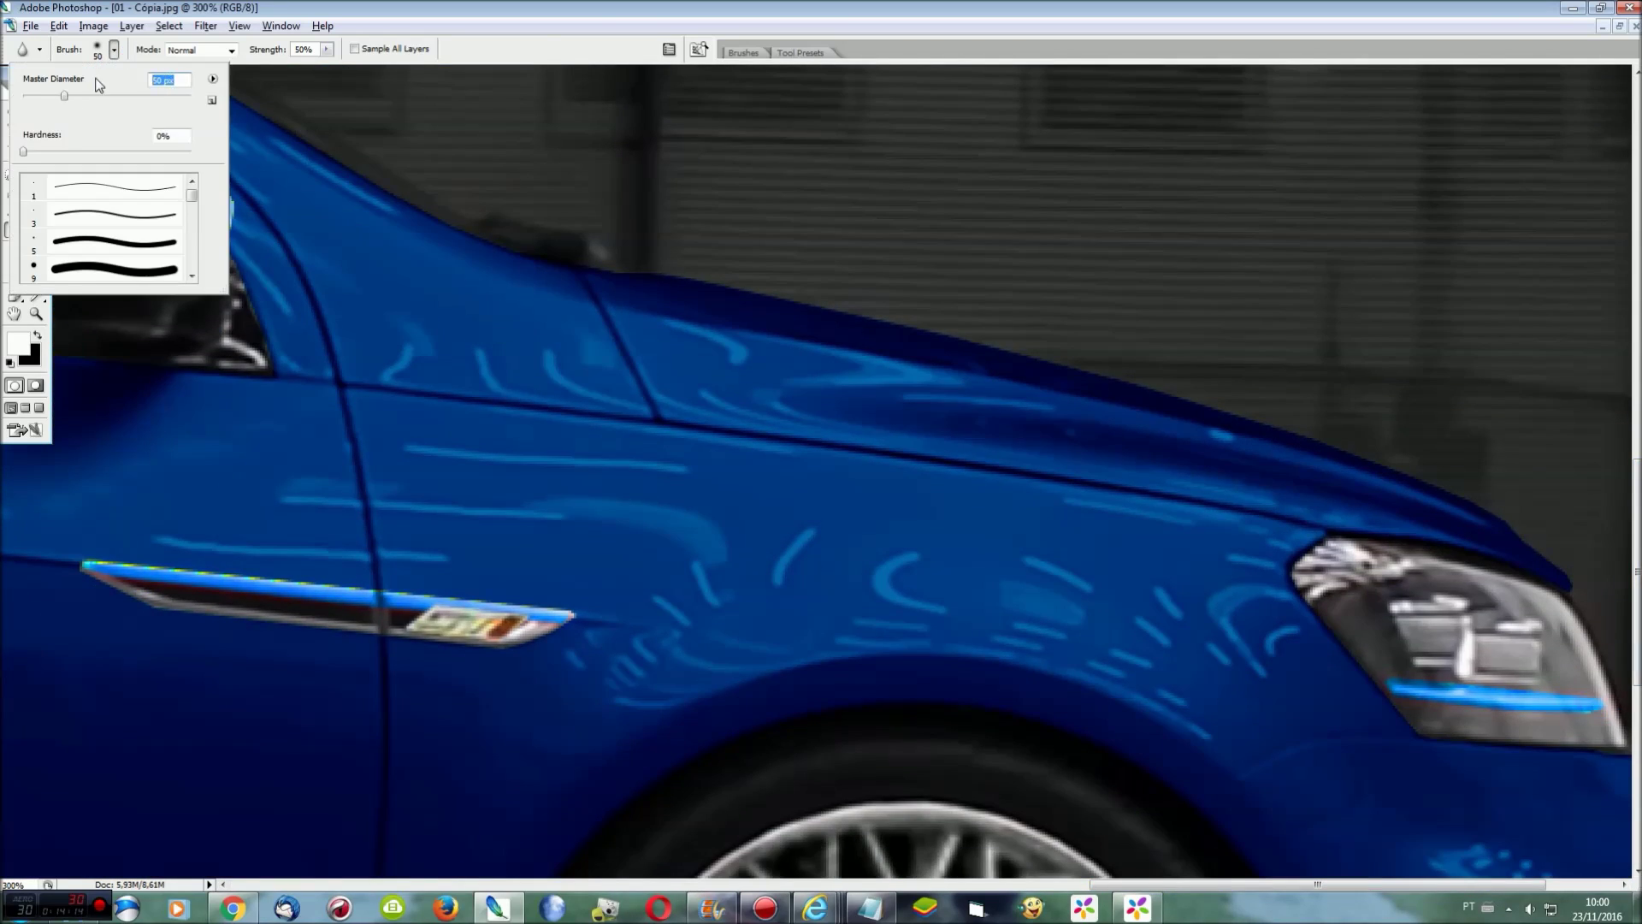
pyautogui.click(524, 244)
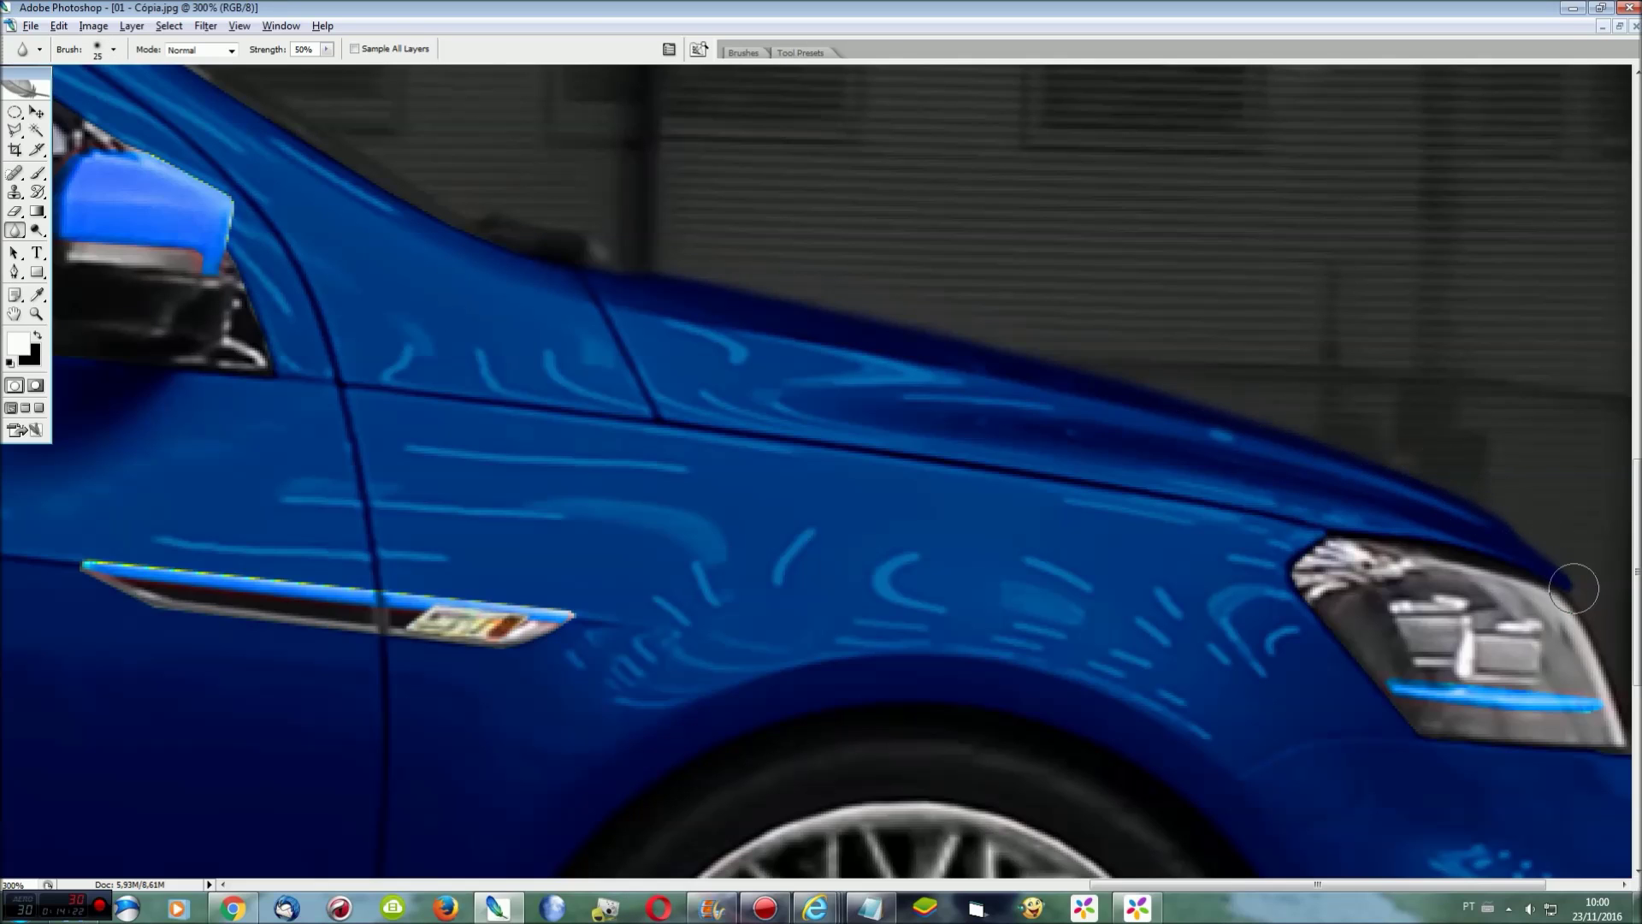
# Blur the right and bottom edges of the front wheel rim
pyautogui.scroll(-2, 1572, 587)
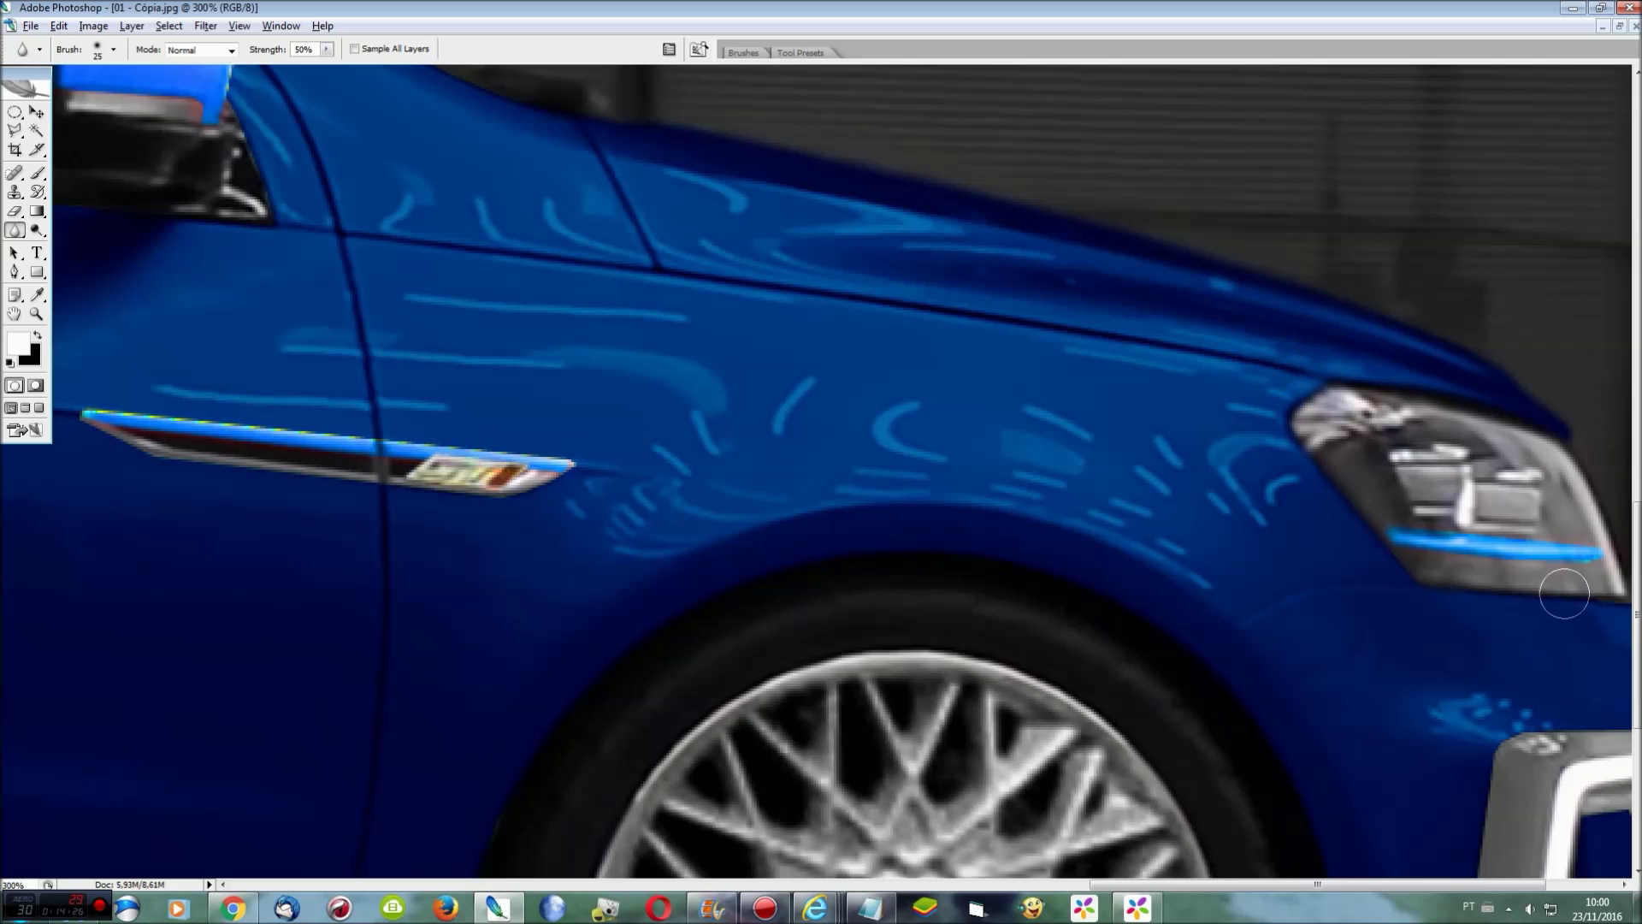
pyautogui.hscroll(3, 1506, 550)
pyautogui.scroll(-1, 1506, 550)
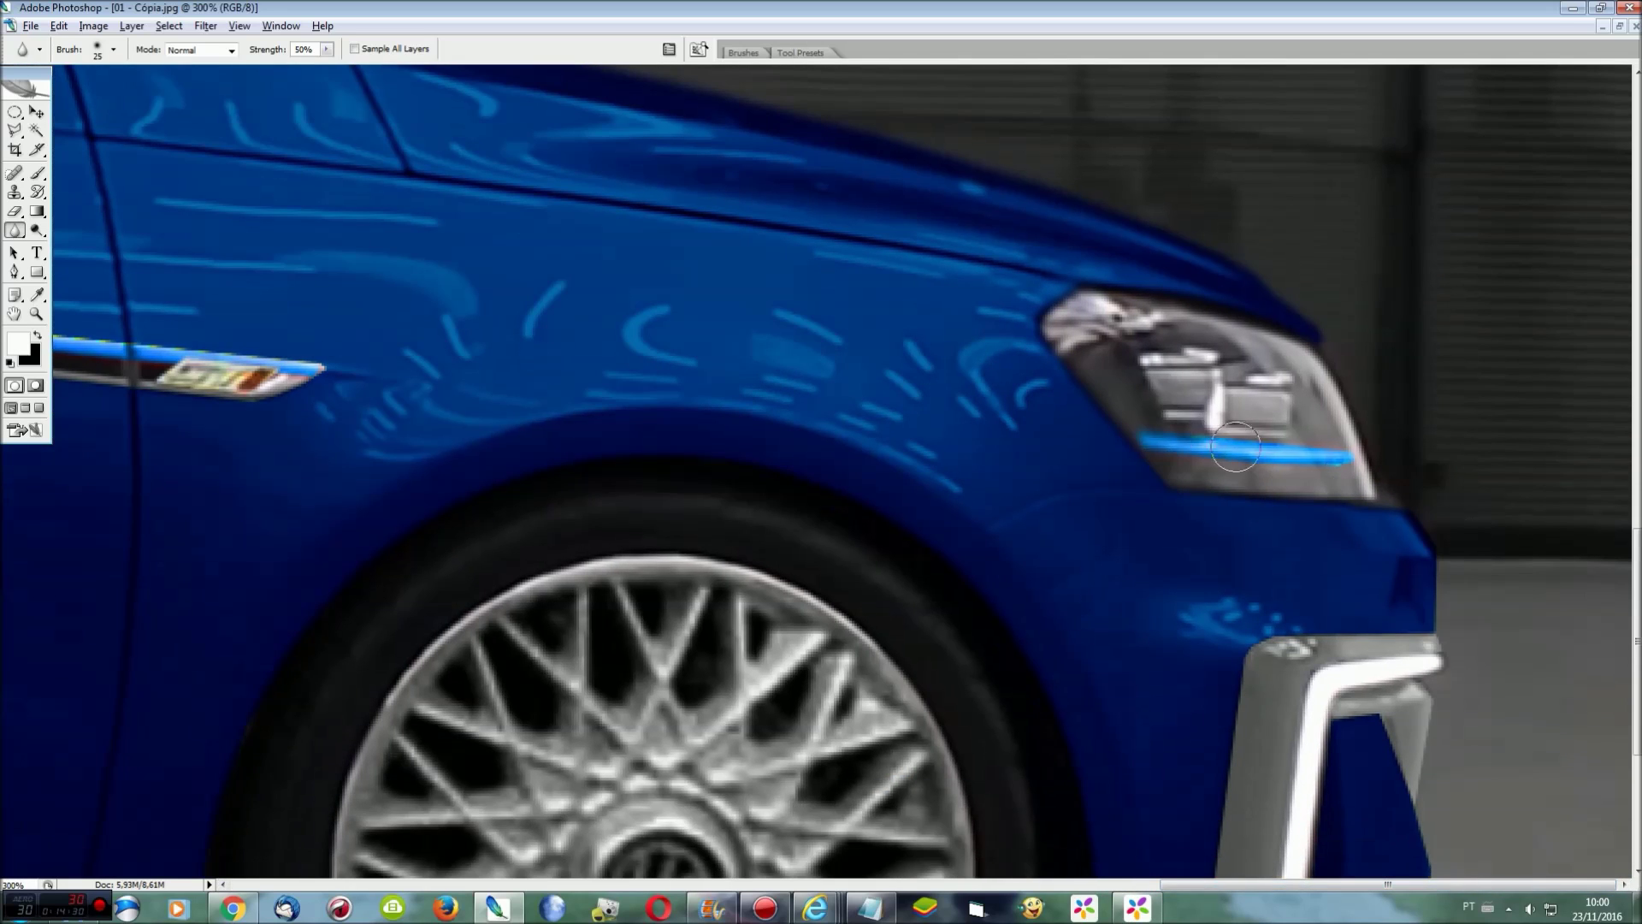
pyautogui.scroll(-2, 1466, 444)
pyautogui.scroll(-1, 1466, 462)
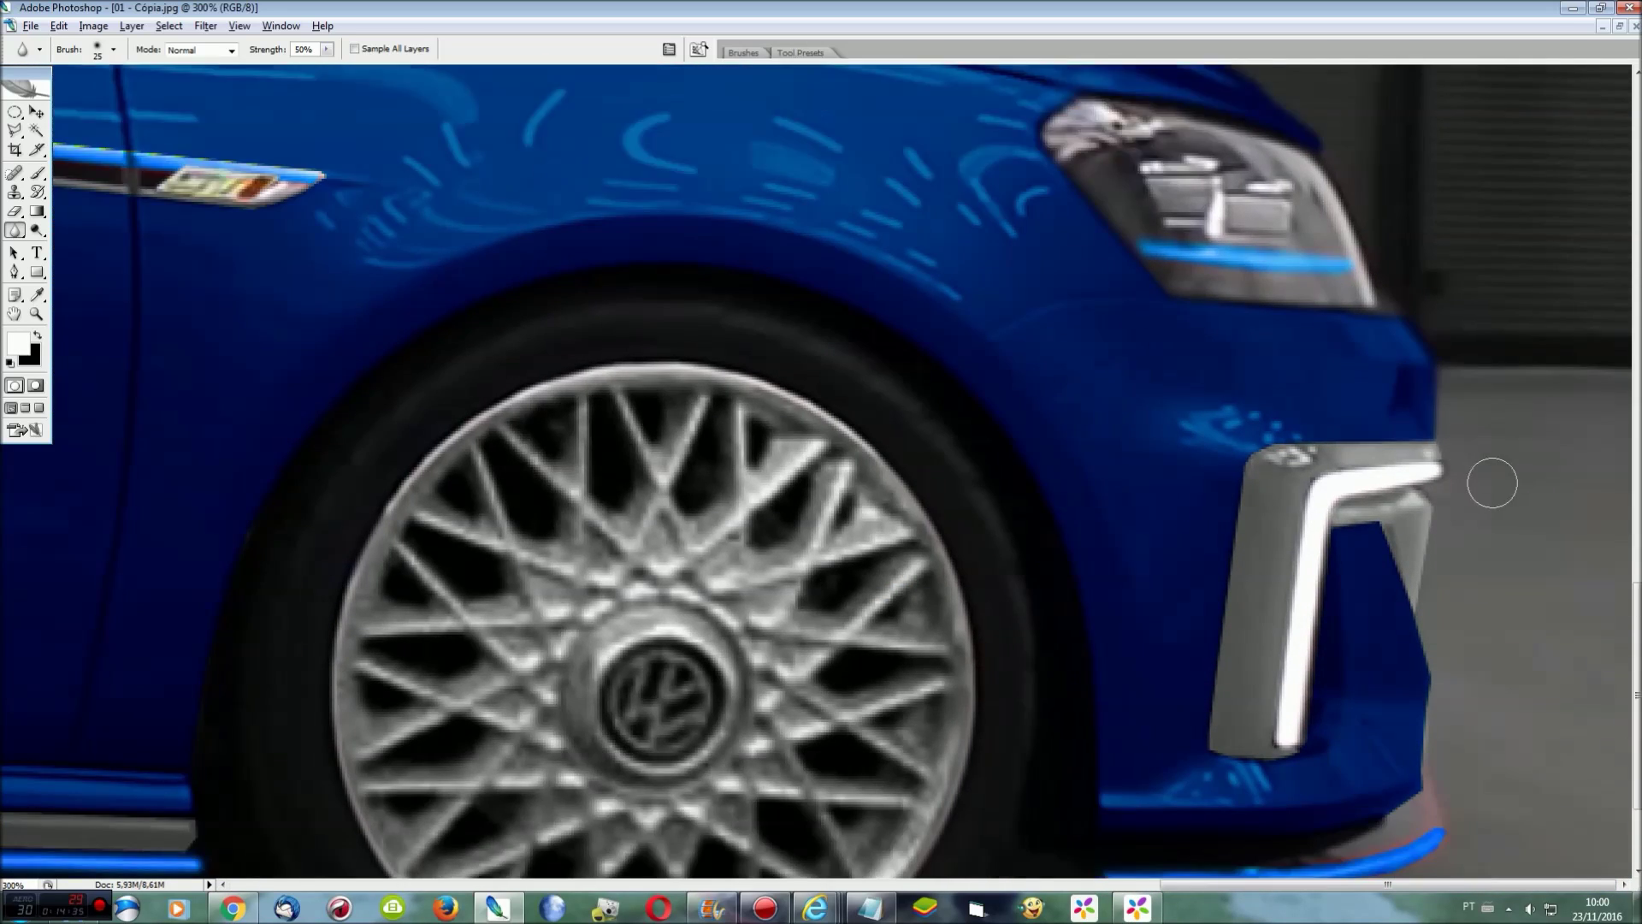
pyautogui.scroll(-2, 1492, 477)
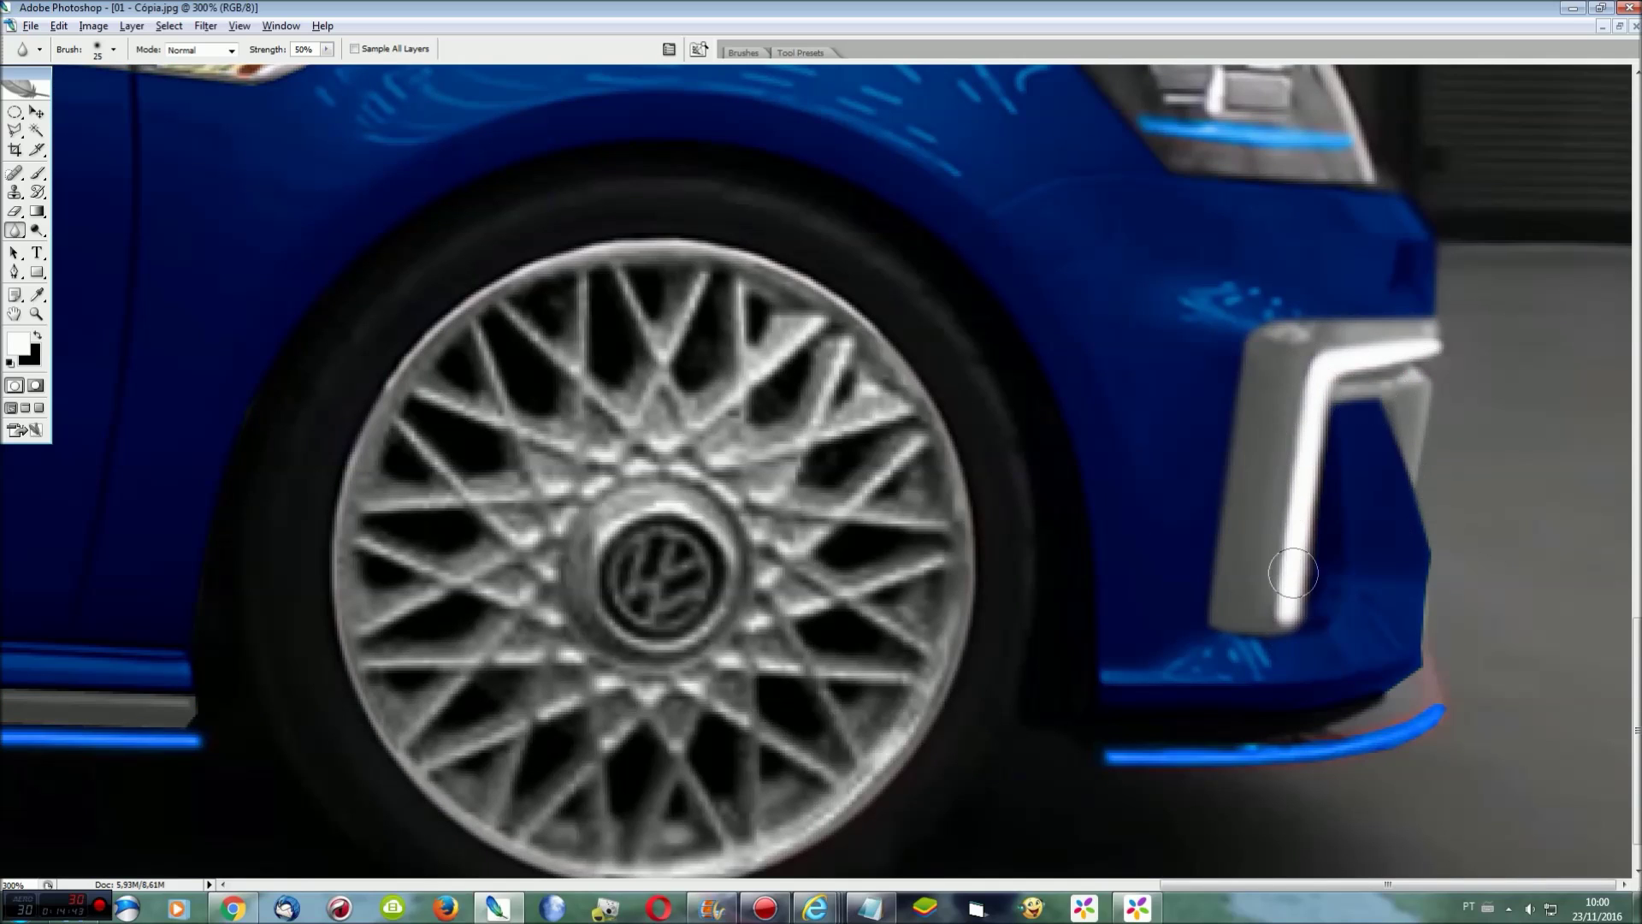
pyautogui.scroll(-1, 1334, 582)
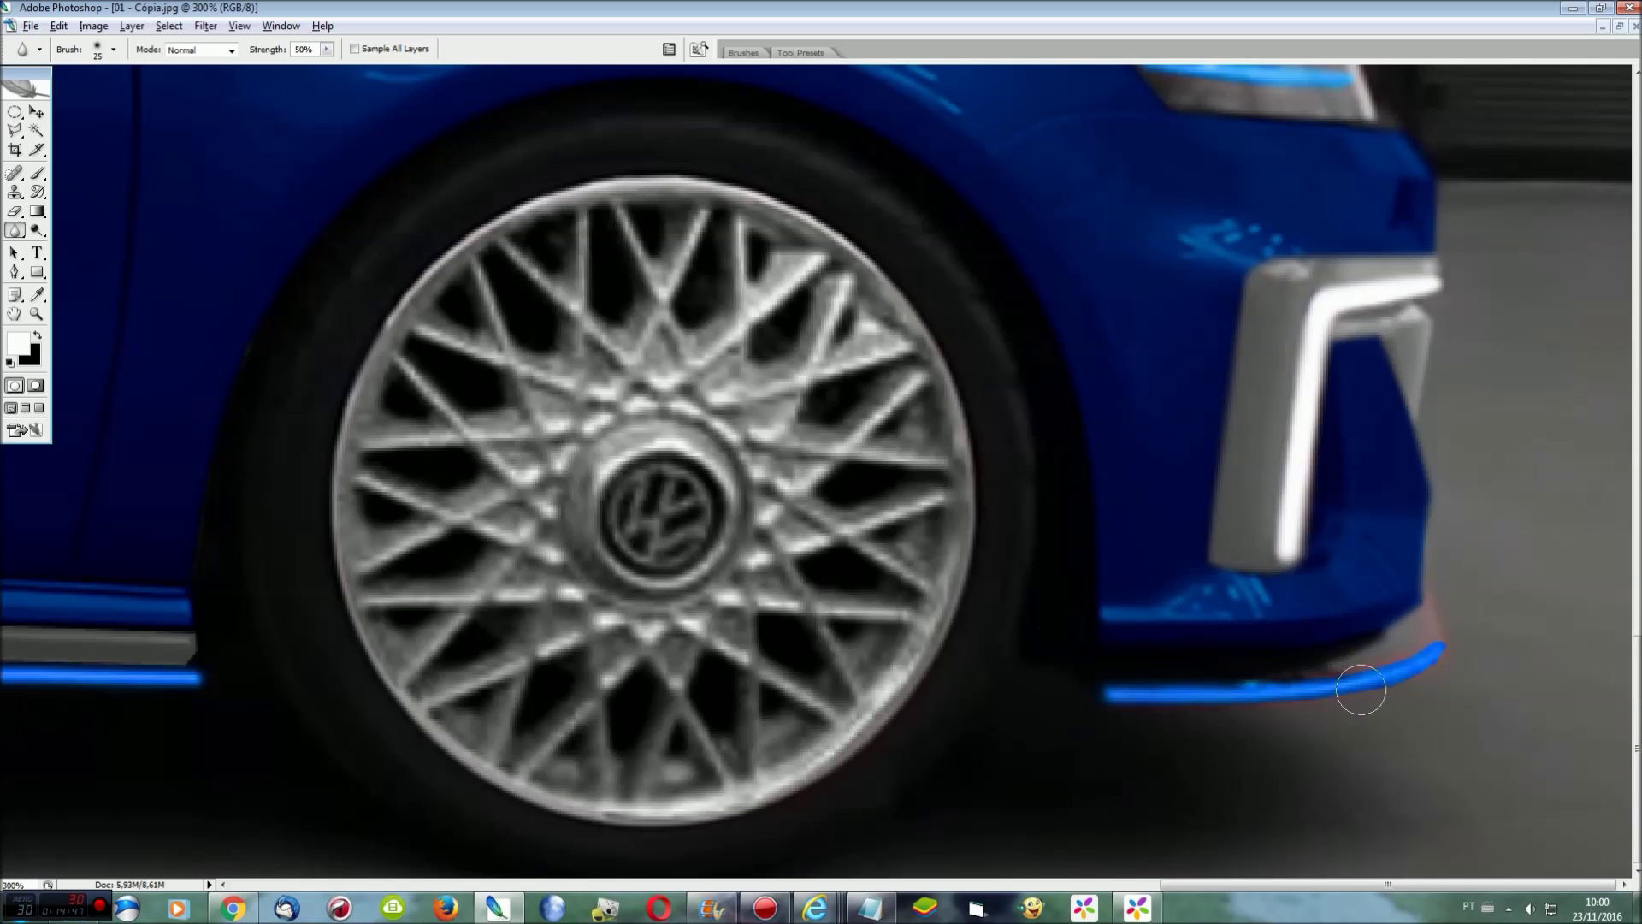
pyautogui.scroll(1, 1394, 659)
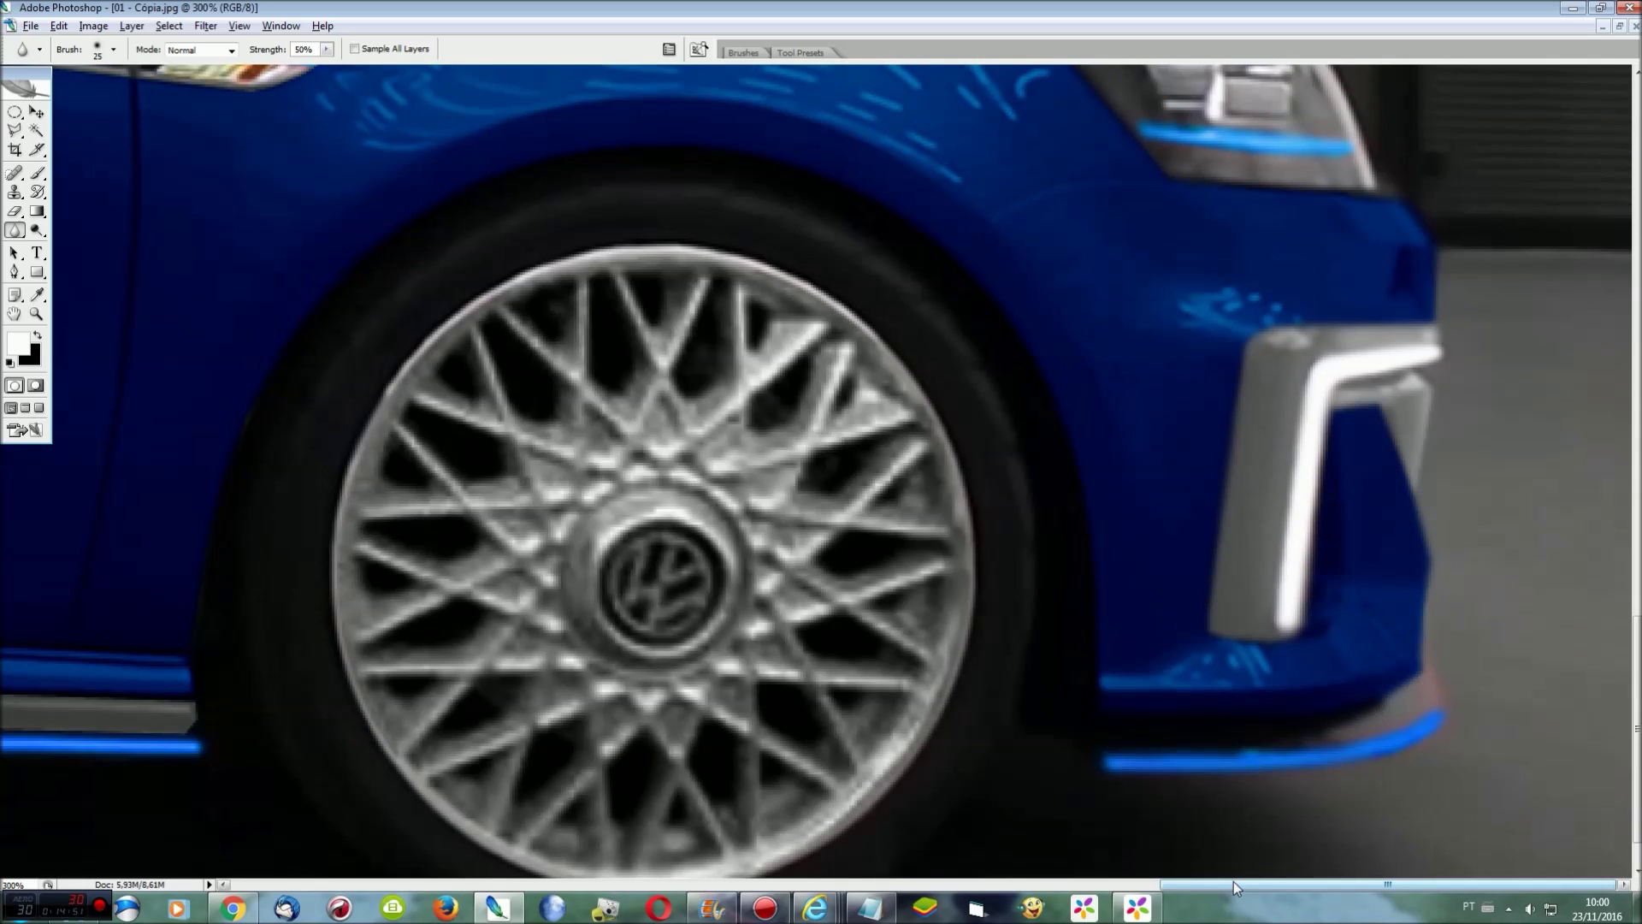
pyautogui.hscroll(-3, 1394, 658)
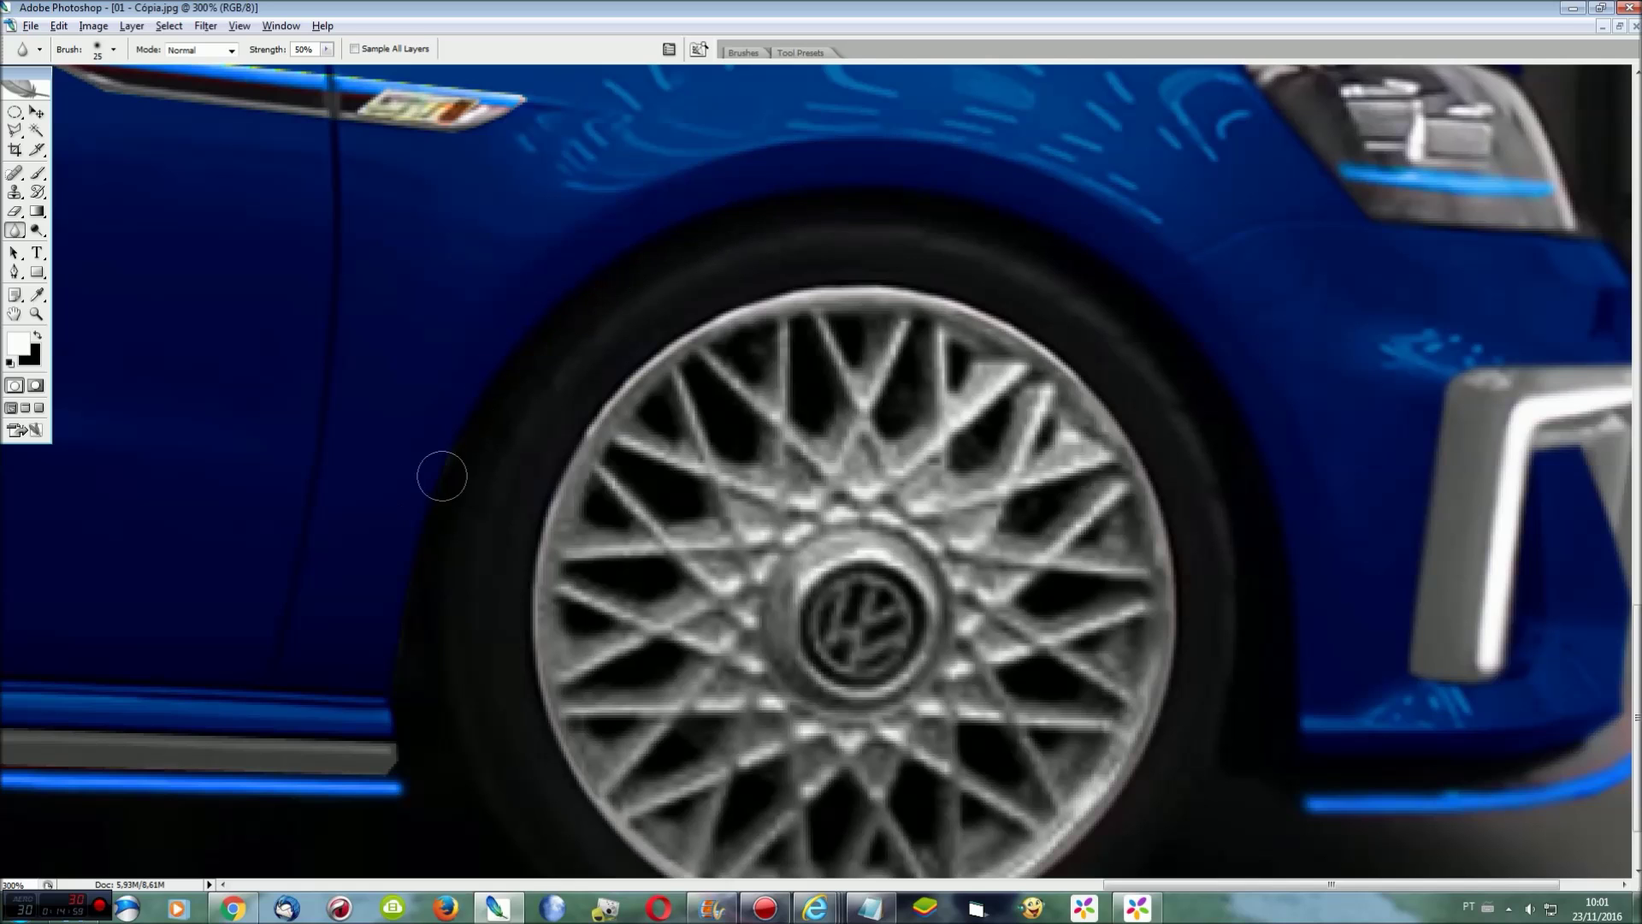
pyautogui.scroll(-2, 394, 733)
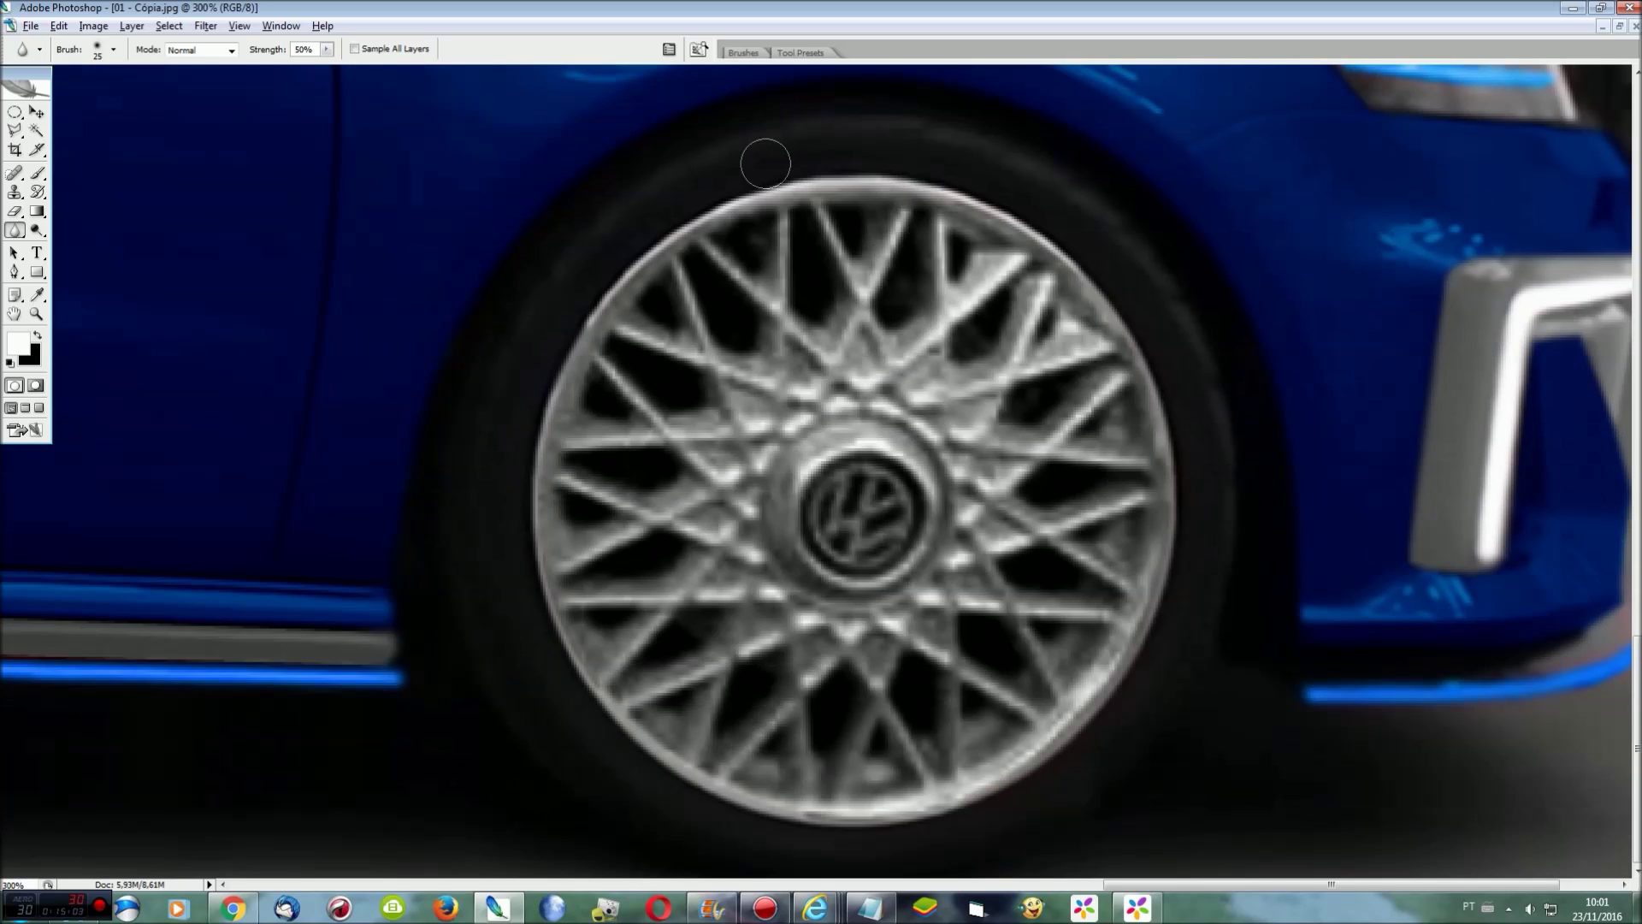
pyautogui.moveTo(1042, 236)
pyautogui.mouseDown()
pyautogui.moveTo(1168, 407)
pyautogui.moveTo(1149, 583)
pyautogui.mouseUp()
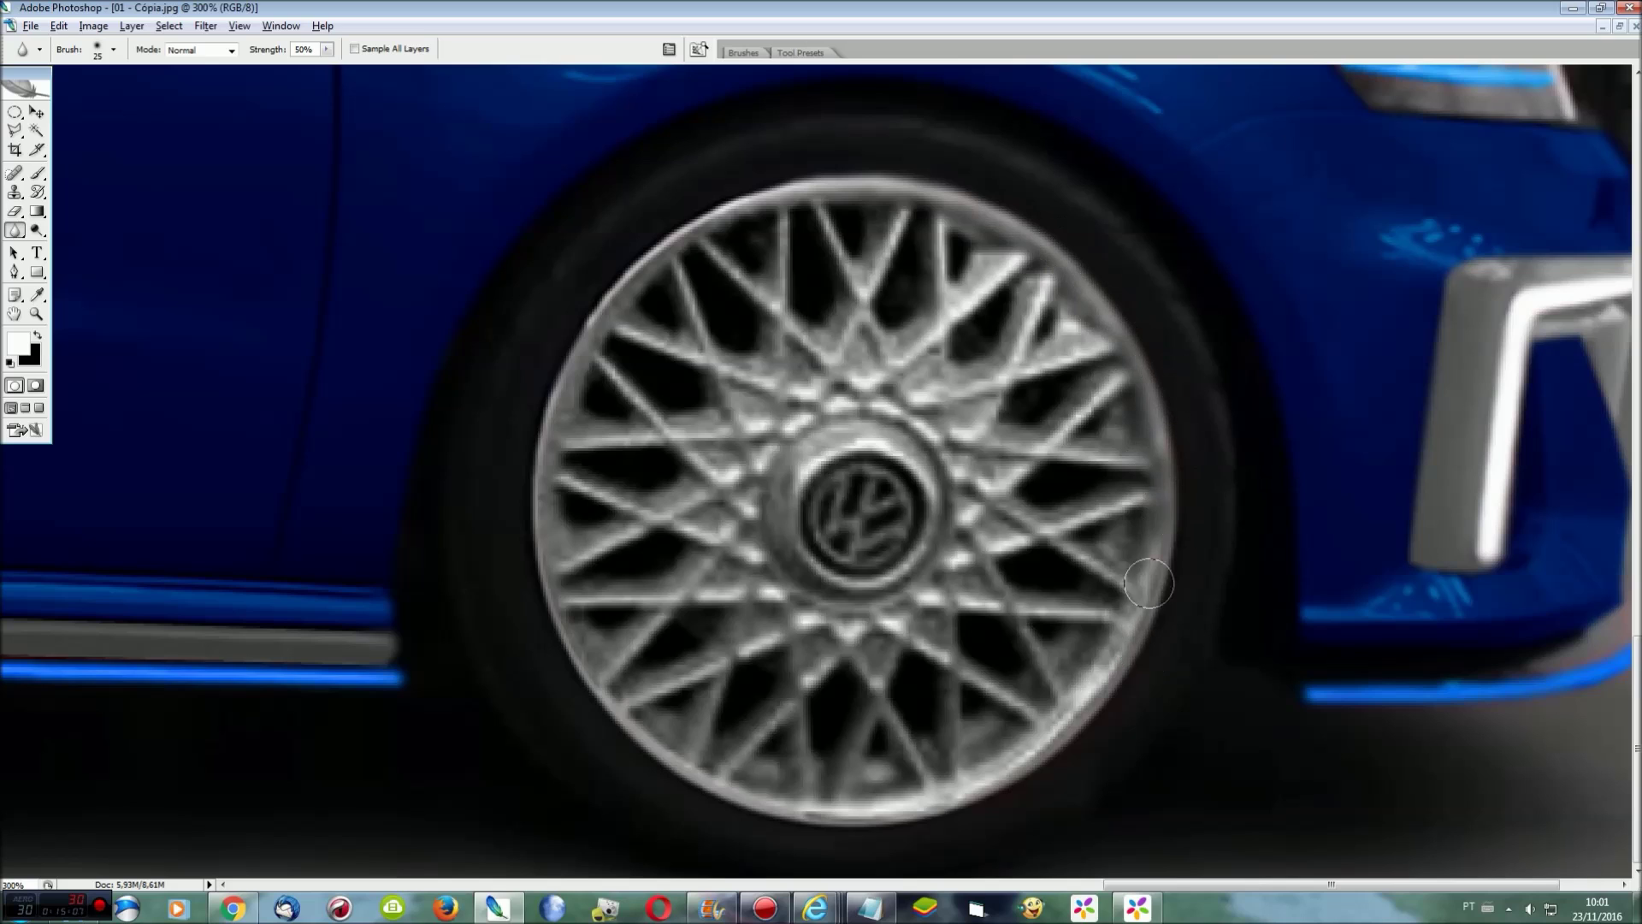
pyautogui.moveTo(1079, 716)
pyautogui.mouseDown()
pyautogui.moveTo(898, 821)
pyautogui.moveTo(708, 789)
pyautogui.moveTo(573, 669)
pyautogui.moveTo(529, 580)
pyautogui.moveTo(604, 249)
pyautogui.moveTo(736, 206)
pyautogui.moveTo(973, 199)
pyautogui.mouseUp()
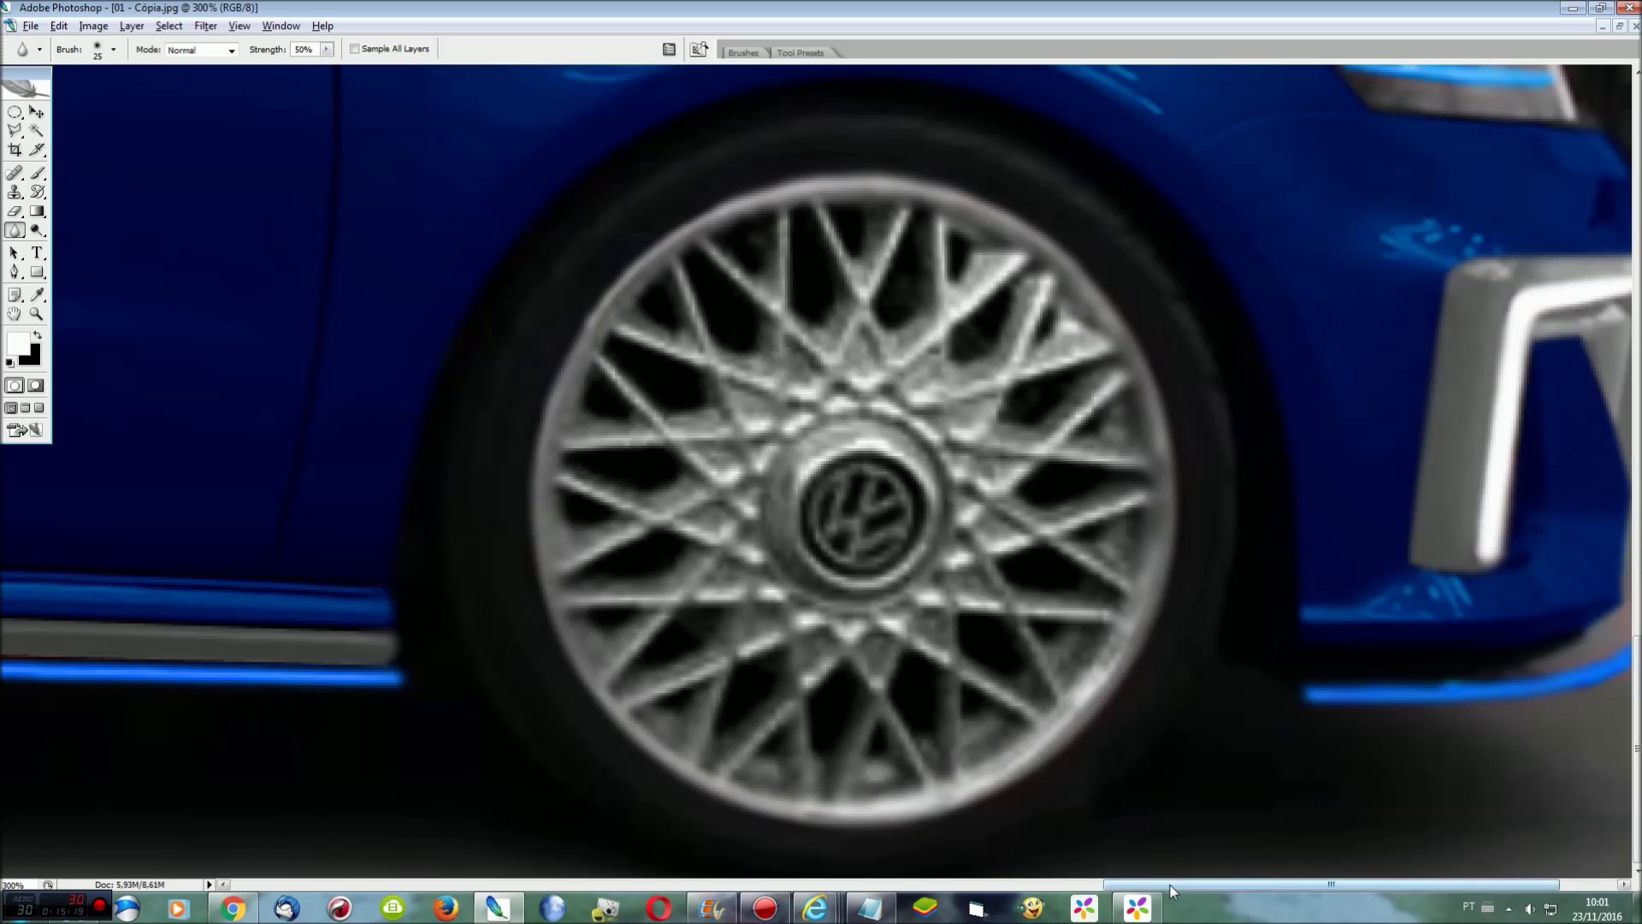
# Blur along the edges of the blue sill stripe
pyautogui.hscroll(-8, 924, 183)
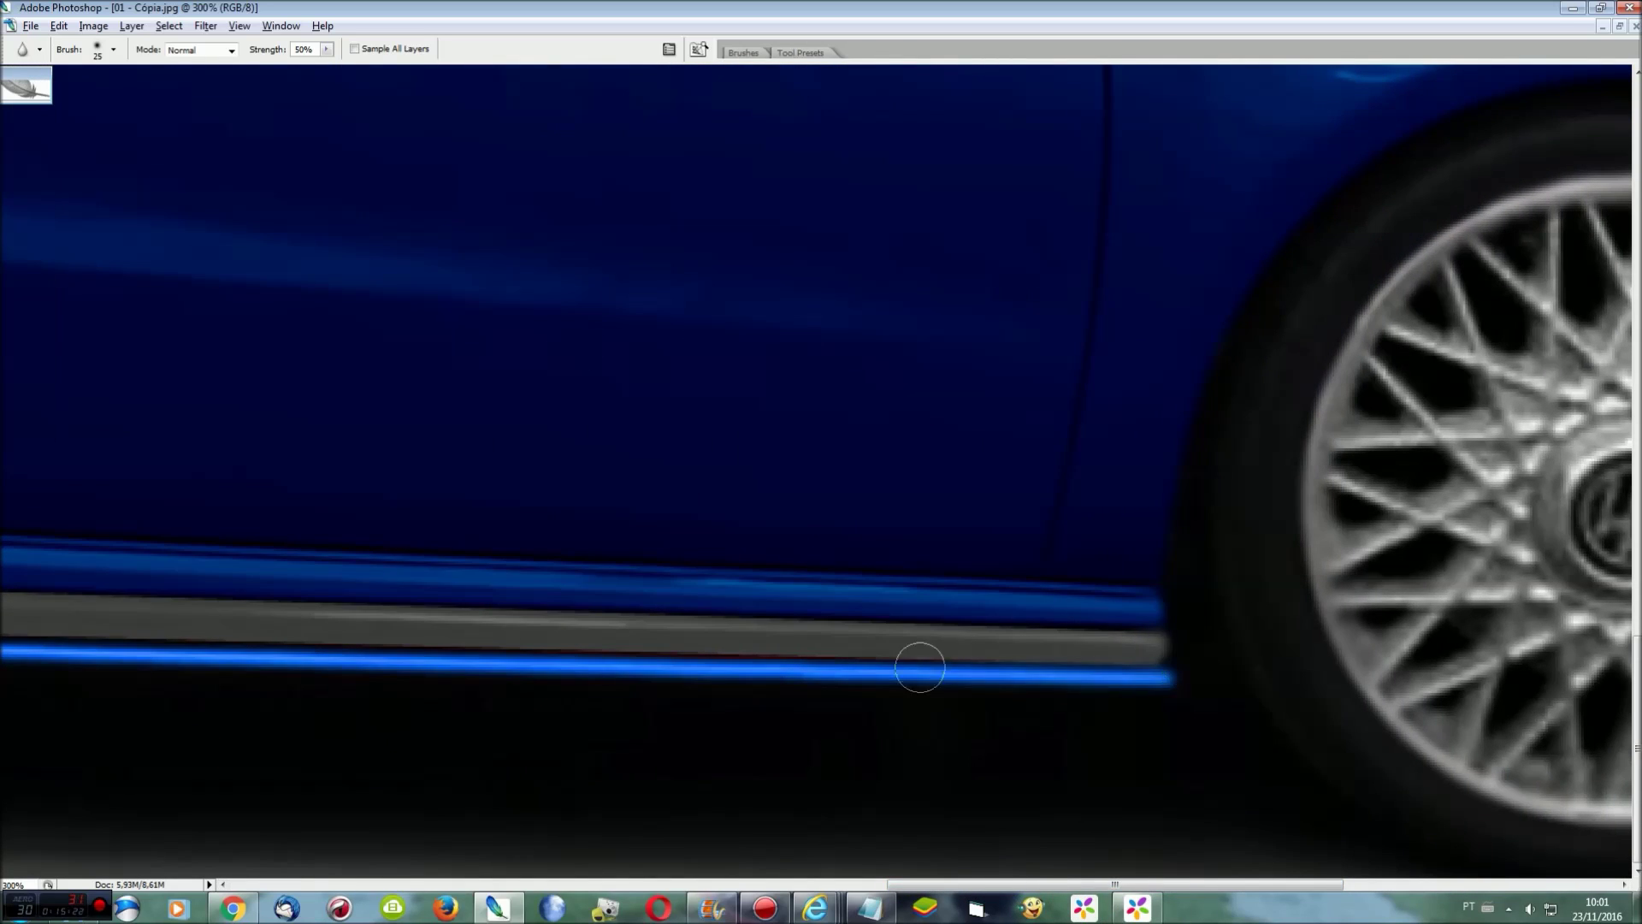
pyautogui.moveTo(1023, 696); pyautogui.dragTo(323, 653)
pyautogui.moveTo(1232, 882); pyautogui.dragTo(953, 852)
pyautogui.moveTo(1433, 646); pyautogui.dragTo(515, 641)
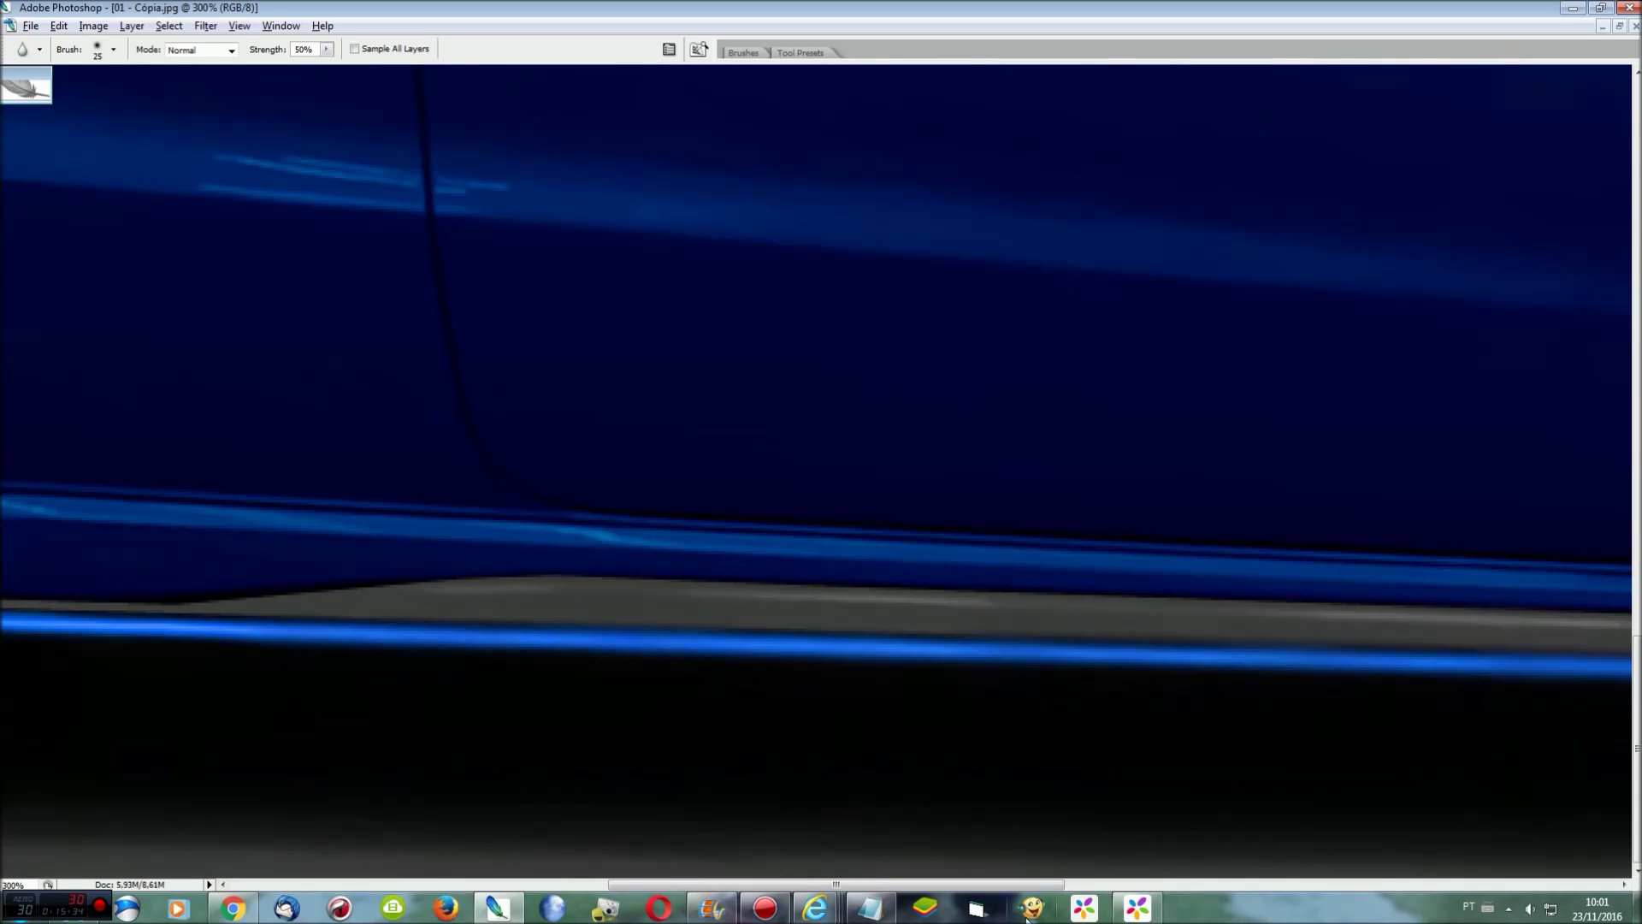
pyautogui.moveTo(1009, 882); pyautogui.dragTo(857, 883)
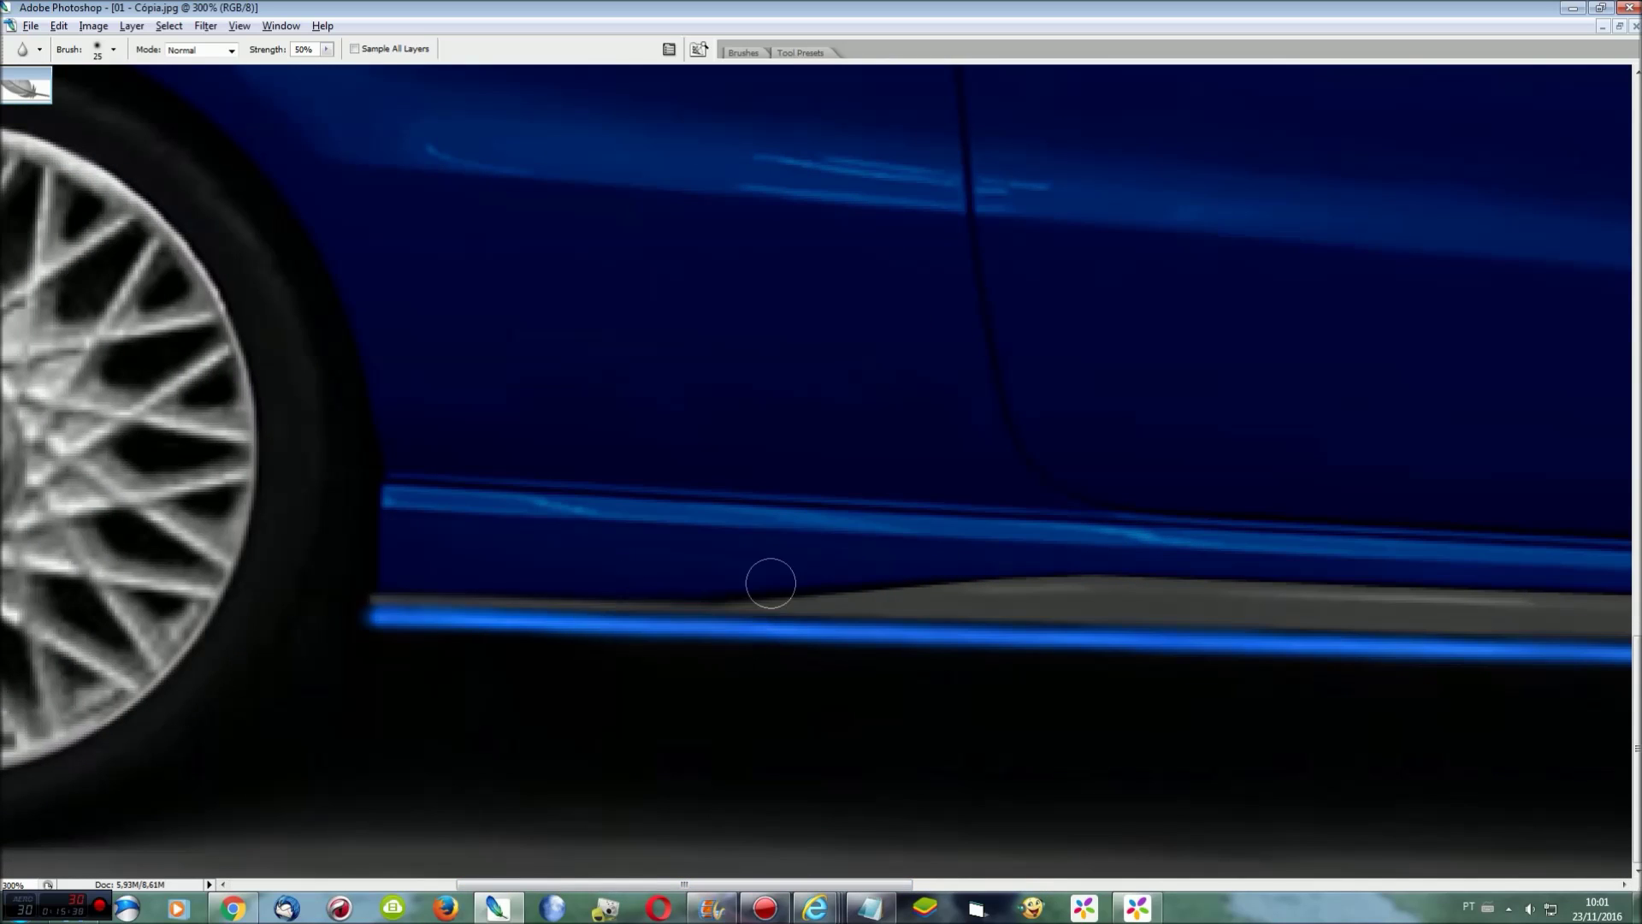
# Blur the edge of the rear wheel rim
pyautogui.click(941, 886)
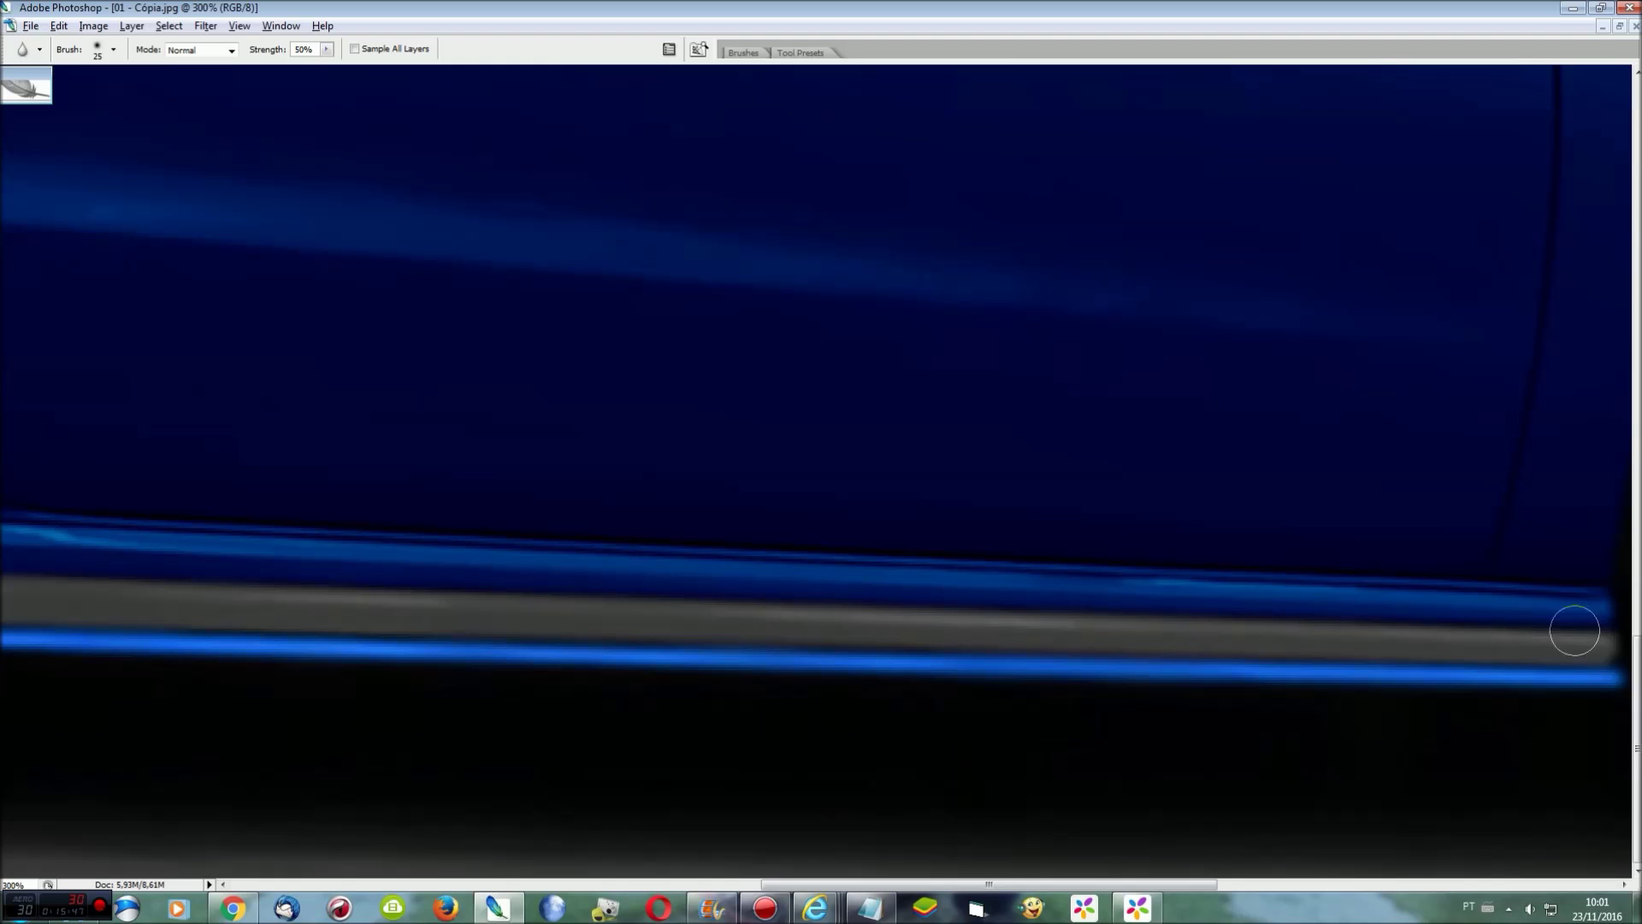
pyautogui.moveTo(1637, 748); pyautogui.dragTo(1636, 609)
pyautogui.moveTo(1035, 885); pyautogui.dragTo(1150, 888)
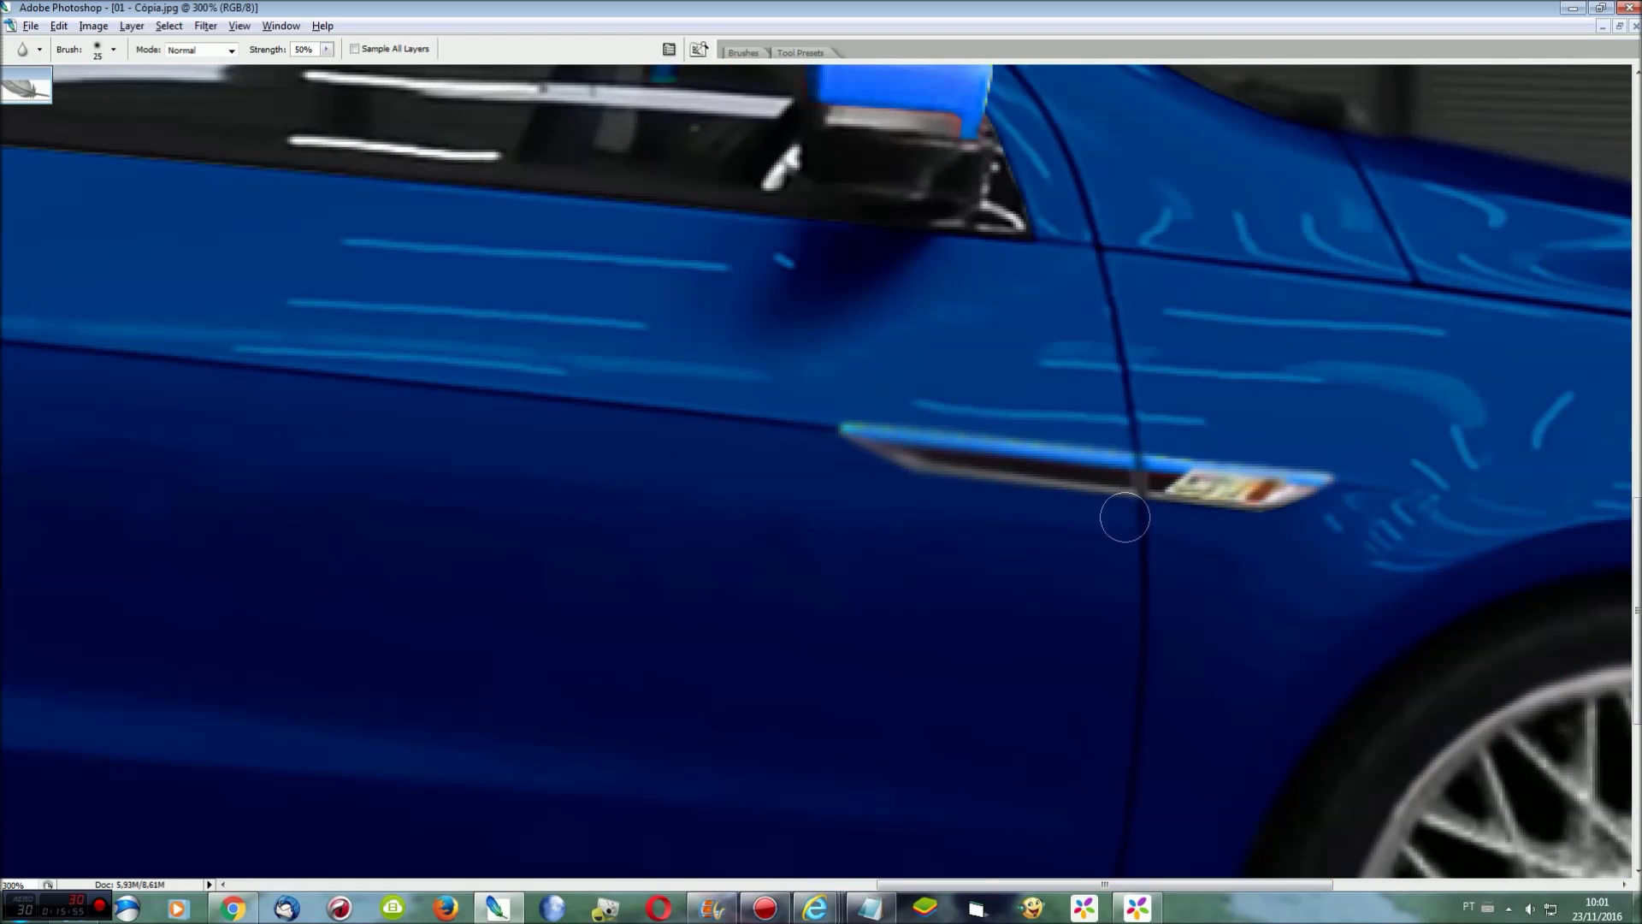
pyautogui.moveTo(1103, 885); pyautogui.dragTo(475, 885)
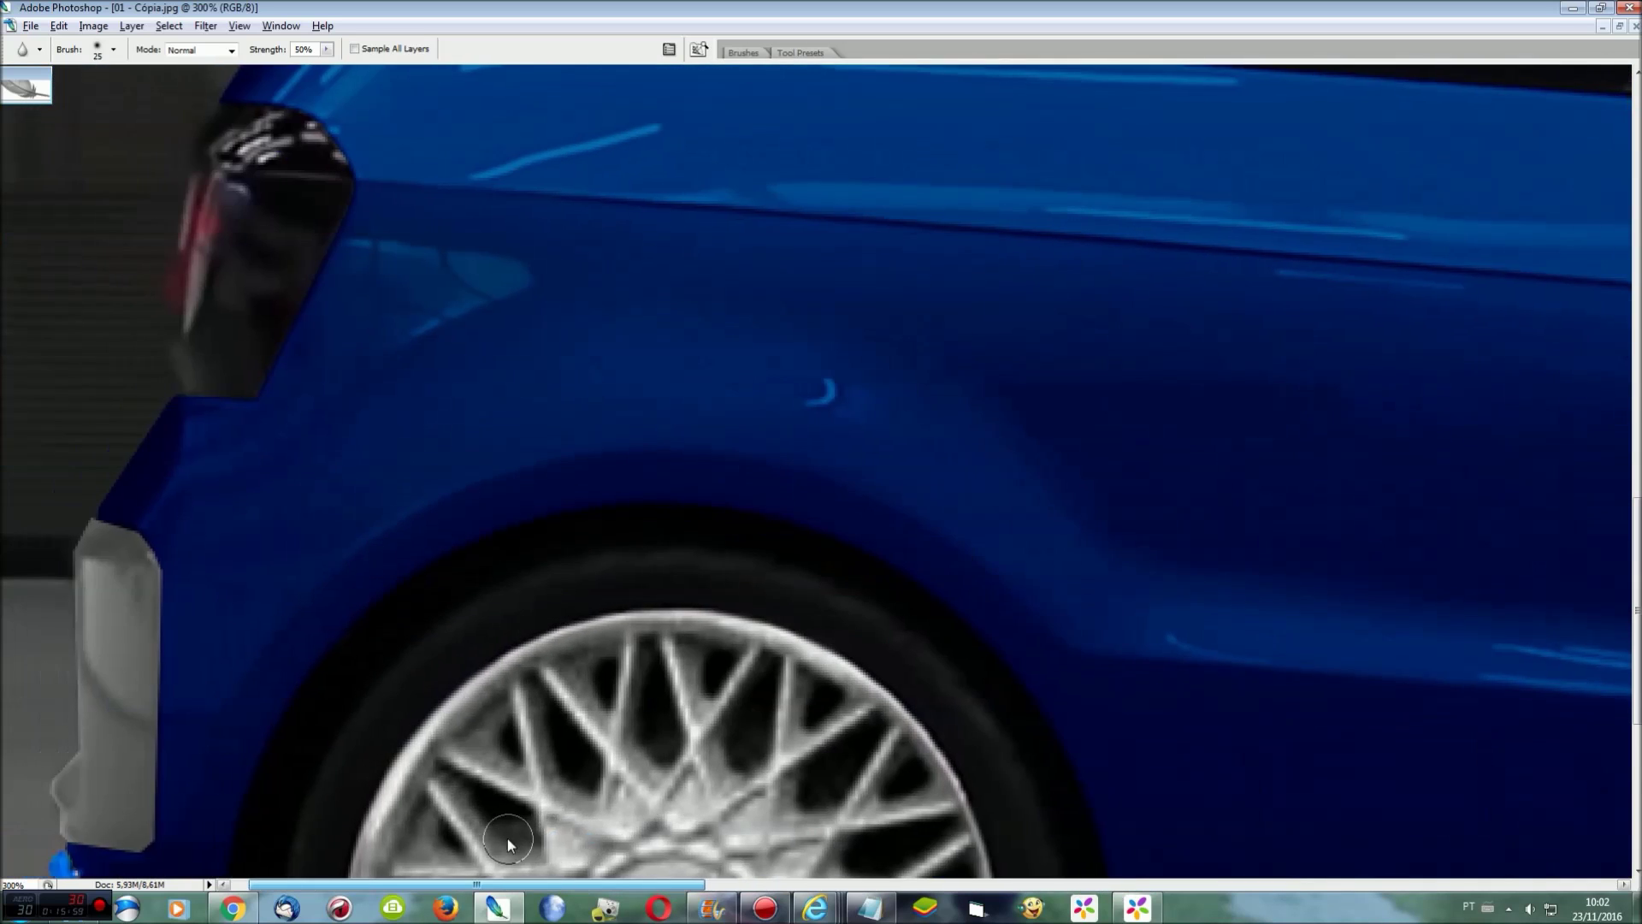
pyautogui.moveTo(1637, 609); pyautogui.dragTo(1637, 737)
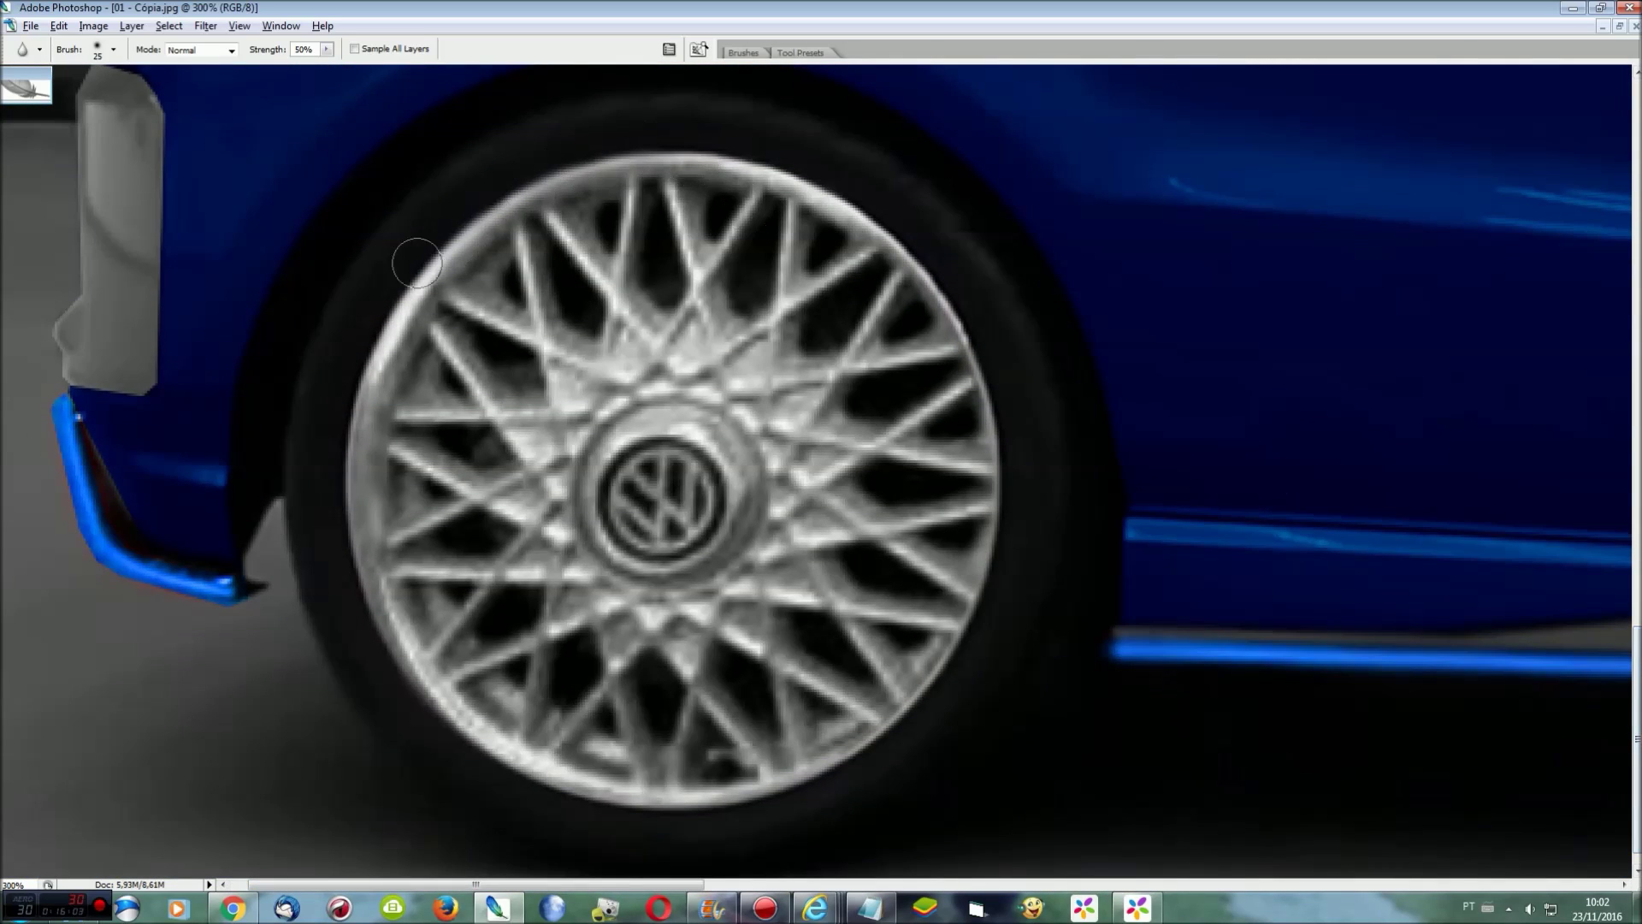
pyautogui.moveTo(374, 622)
pyautogui.mouseDown()
pyautogui.moveTo(1007, 520)
pyautogui.moveTo(446, 251)
pyautogui.mouseUp()
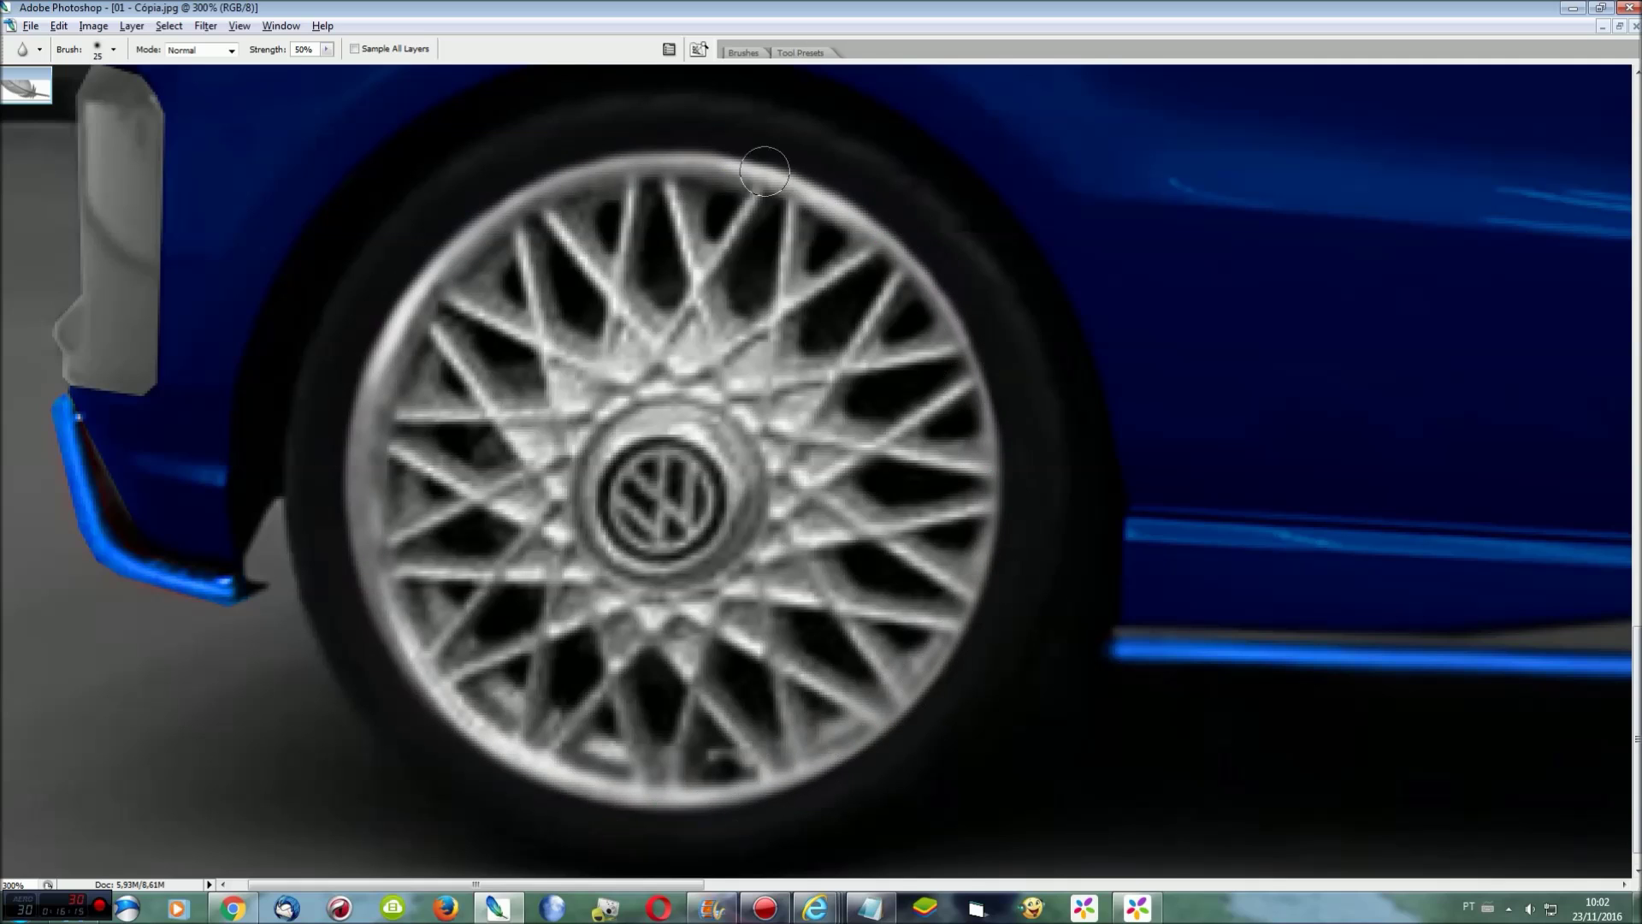
pyautogui.scroll(4, 939, 575)
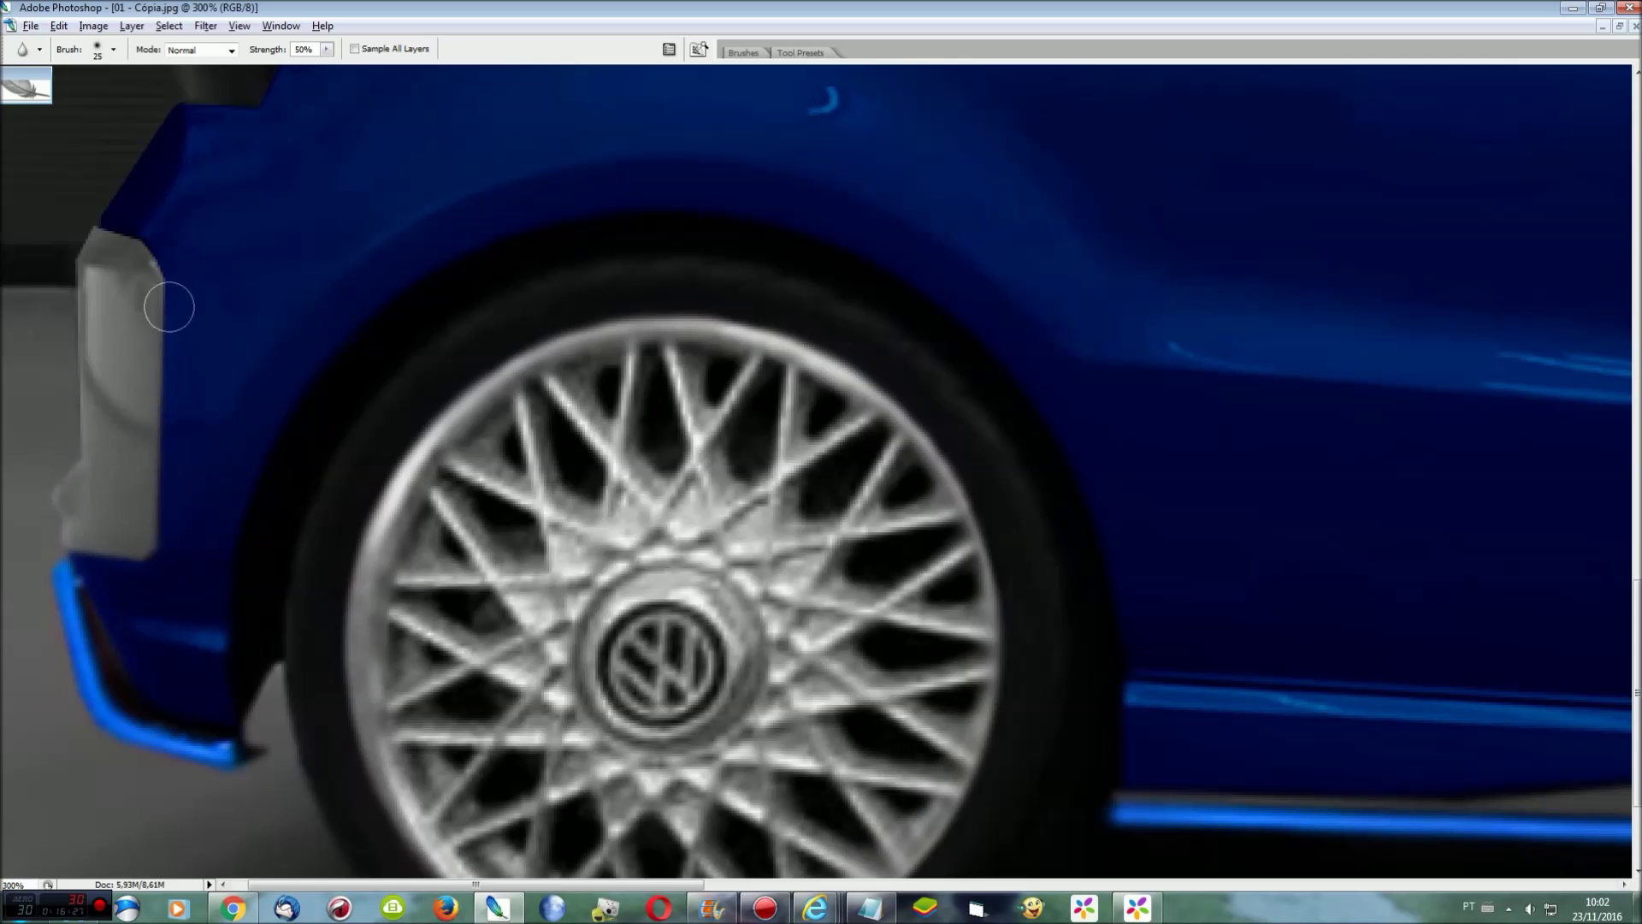
pyautogui.scroll(3, 125, 565)
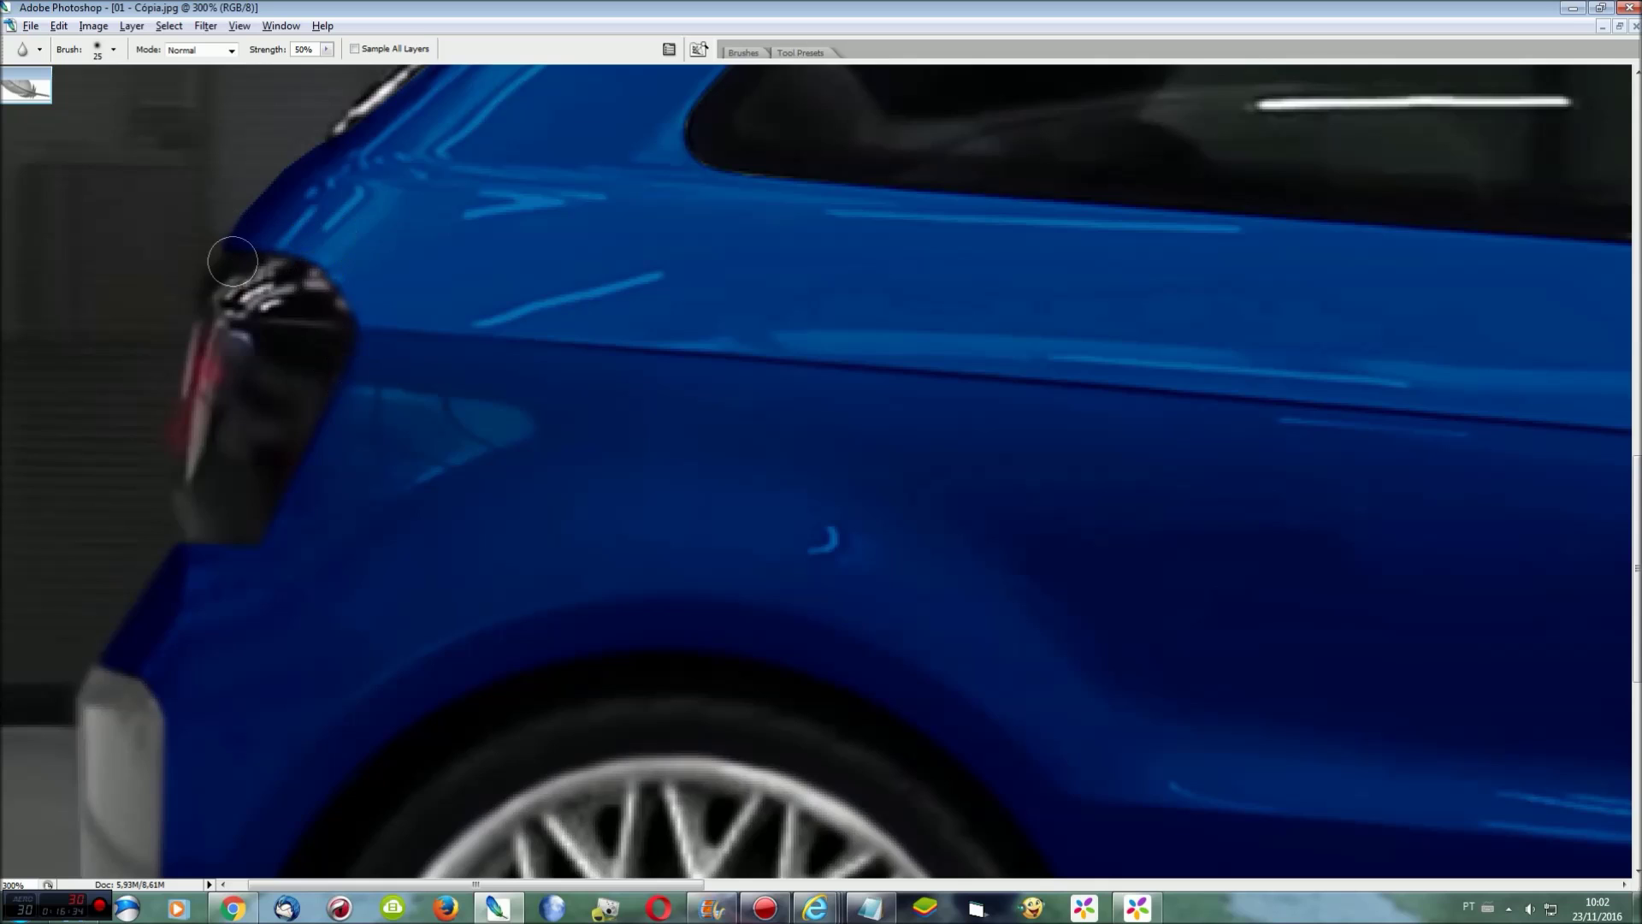
# Blur the blue wing mirror's edge where it meets the window
pyautogui.scroll(4, 333, 355)
pyautogui.scroll(3, 436, 447)
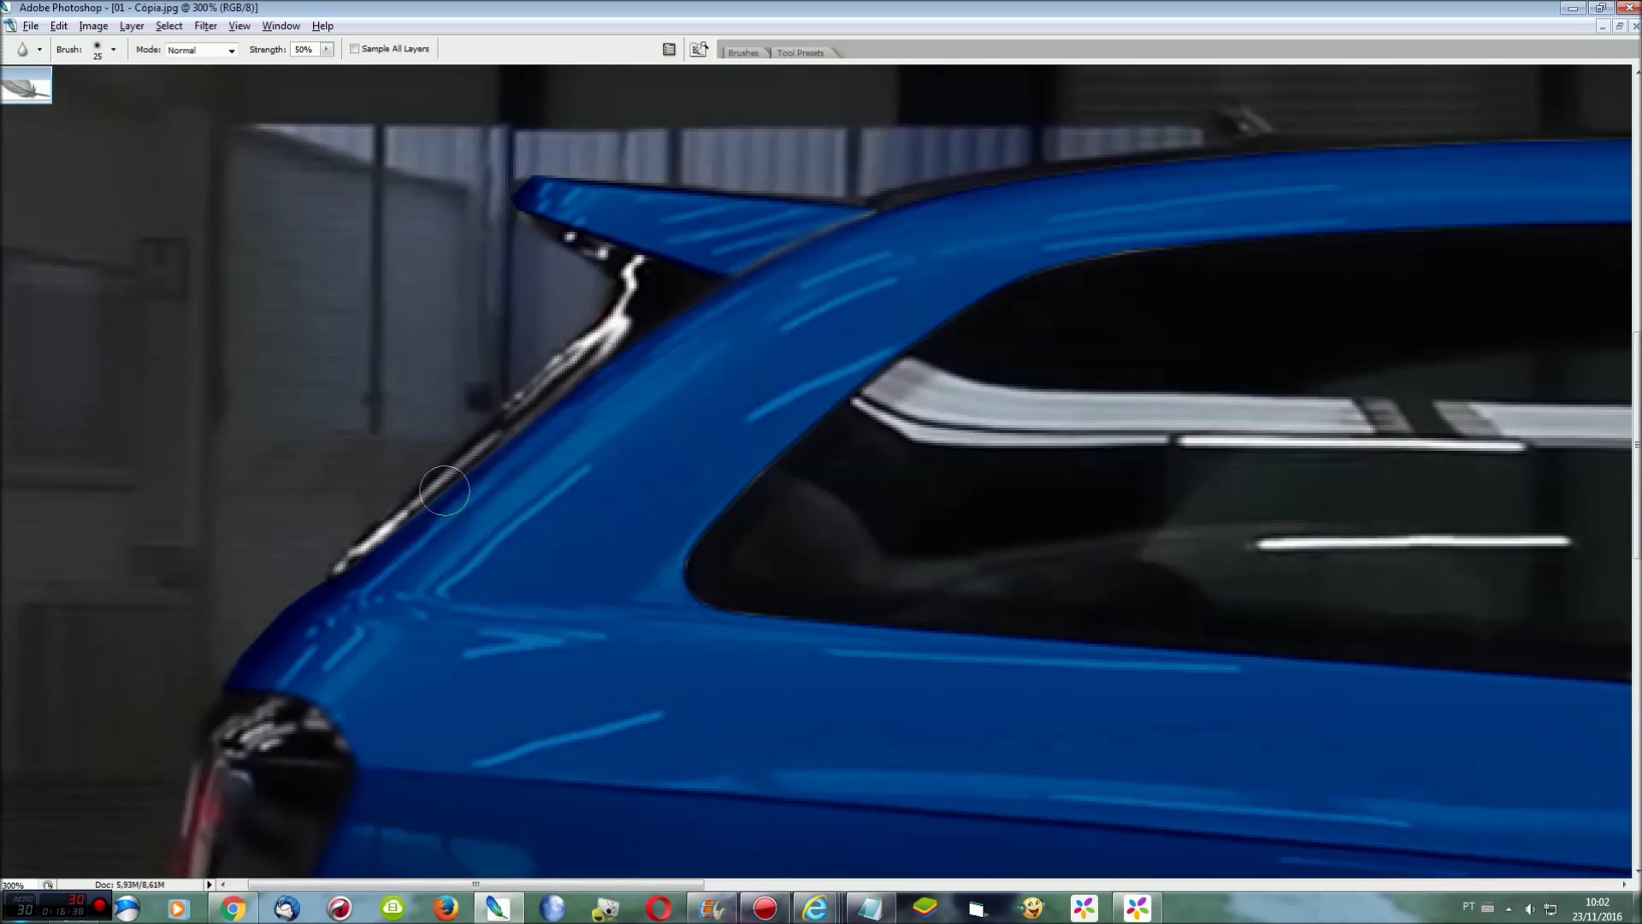
pyautogui.scroll(2, 550, 516)
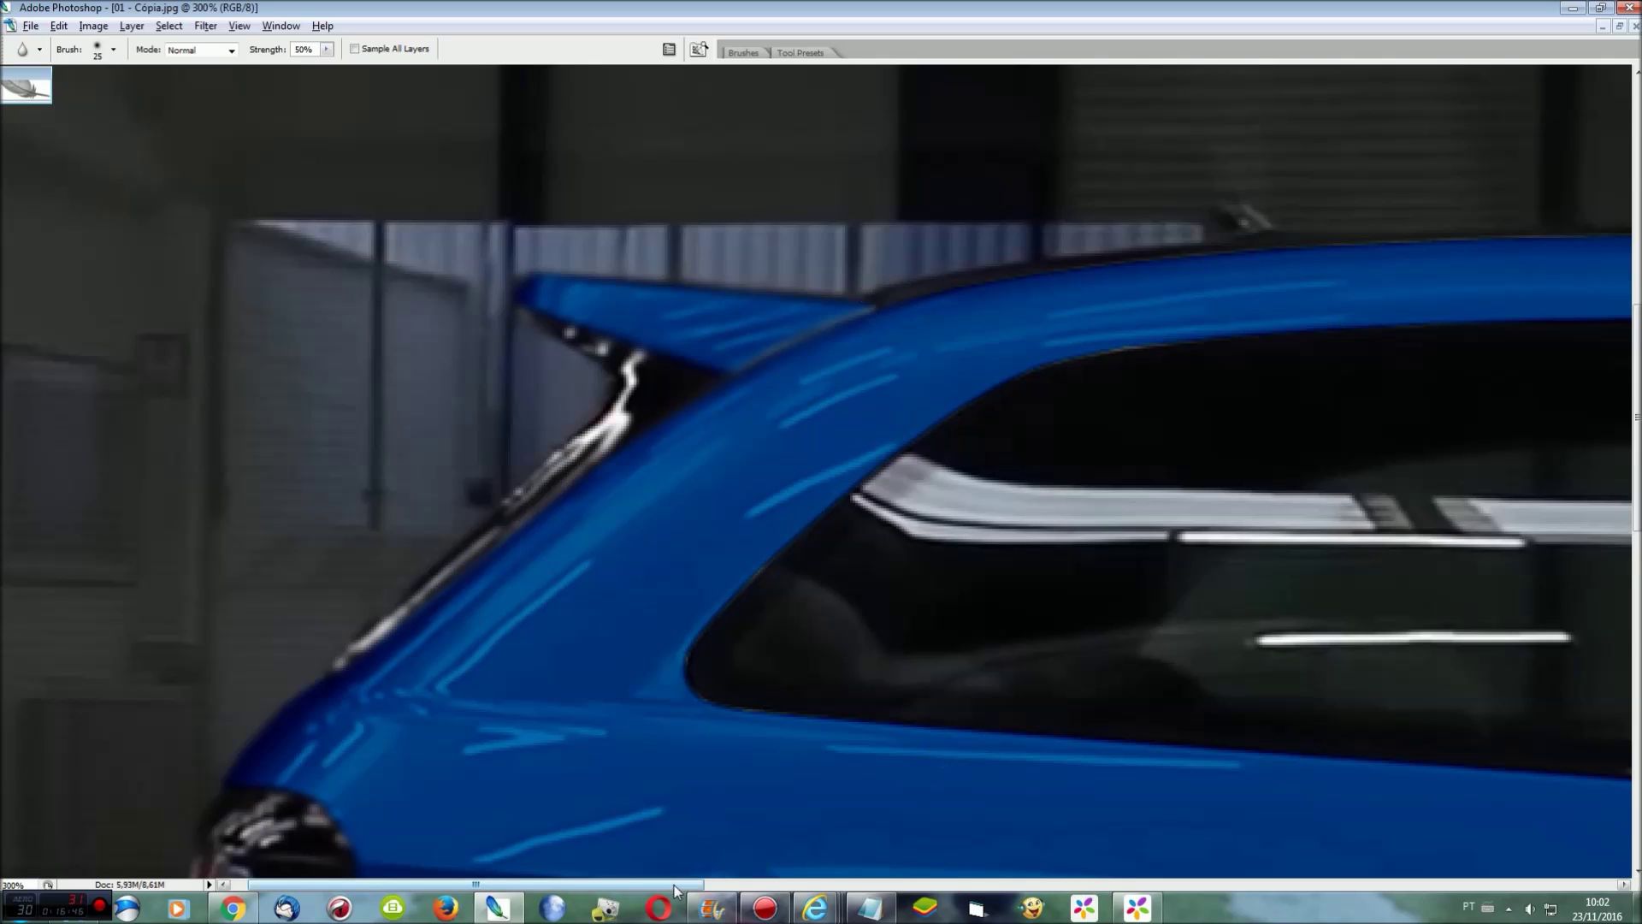
pyautogui.moveTo(675, 884); pyautogui.dragTo(872, 884)
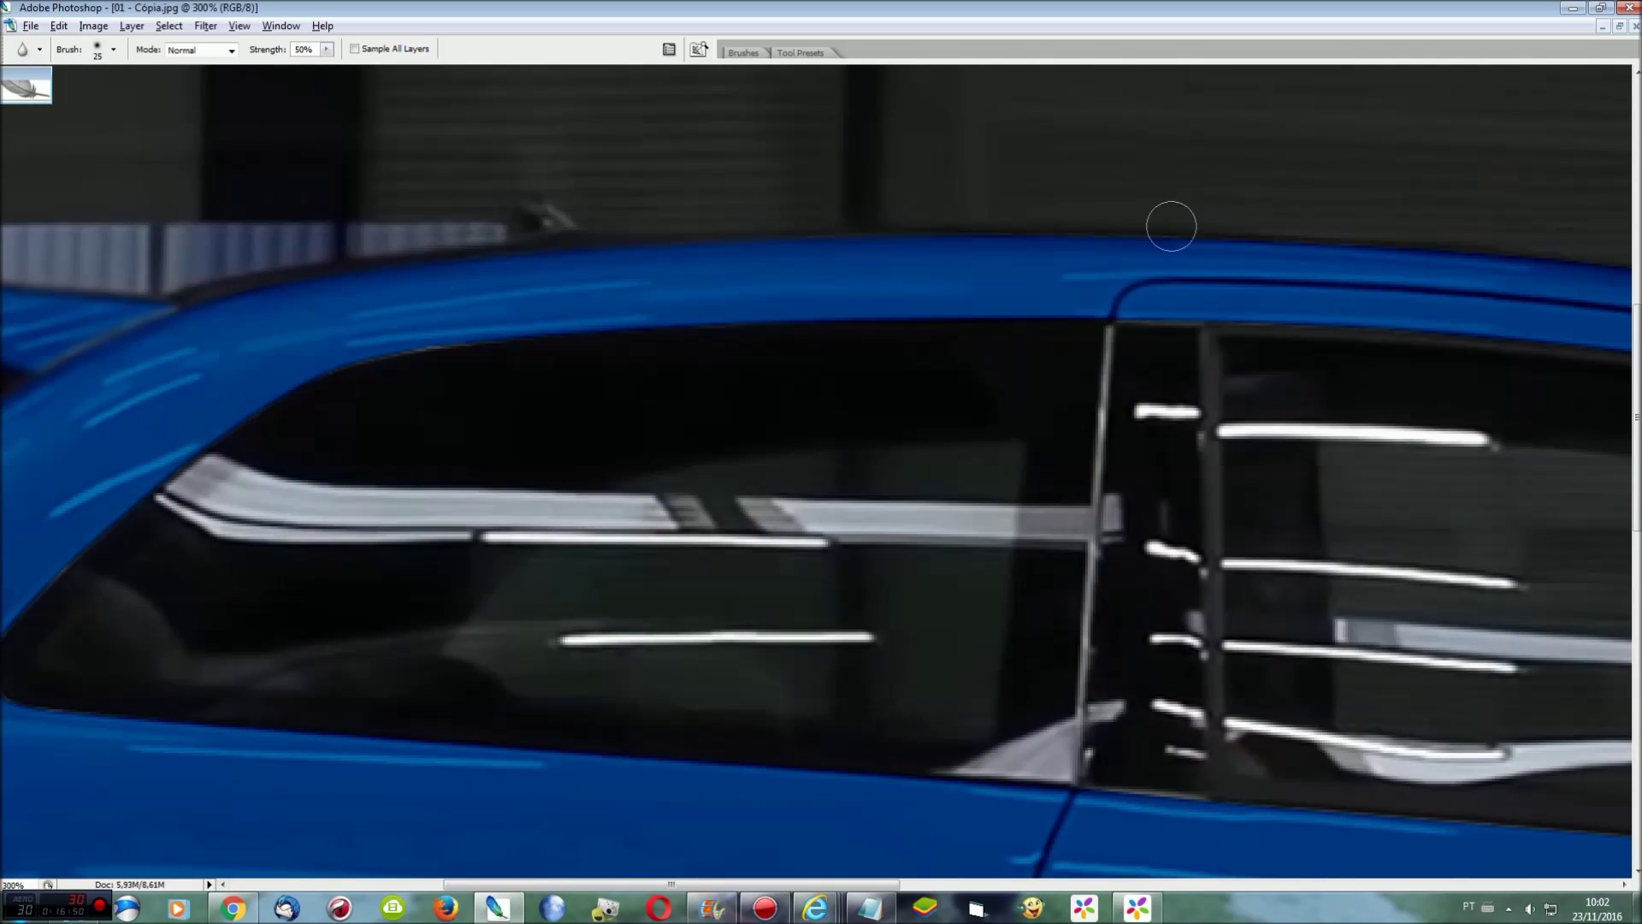
pyautogui.hscroll(5, 1363, 645)
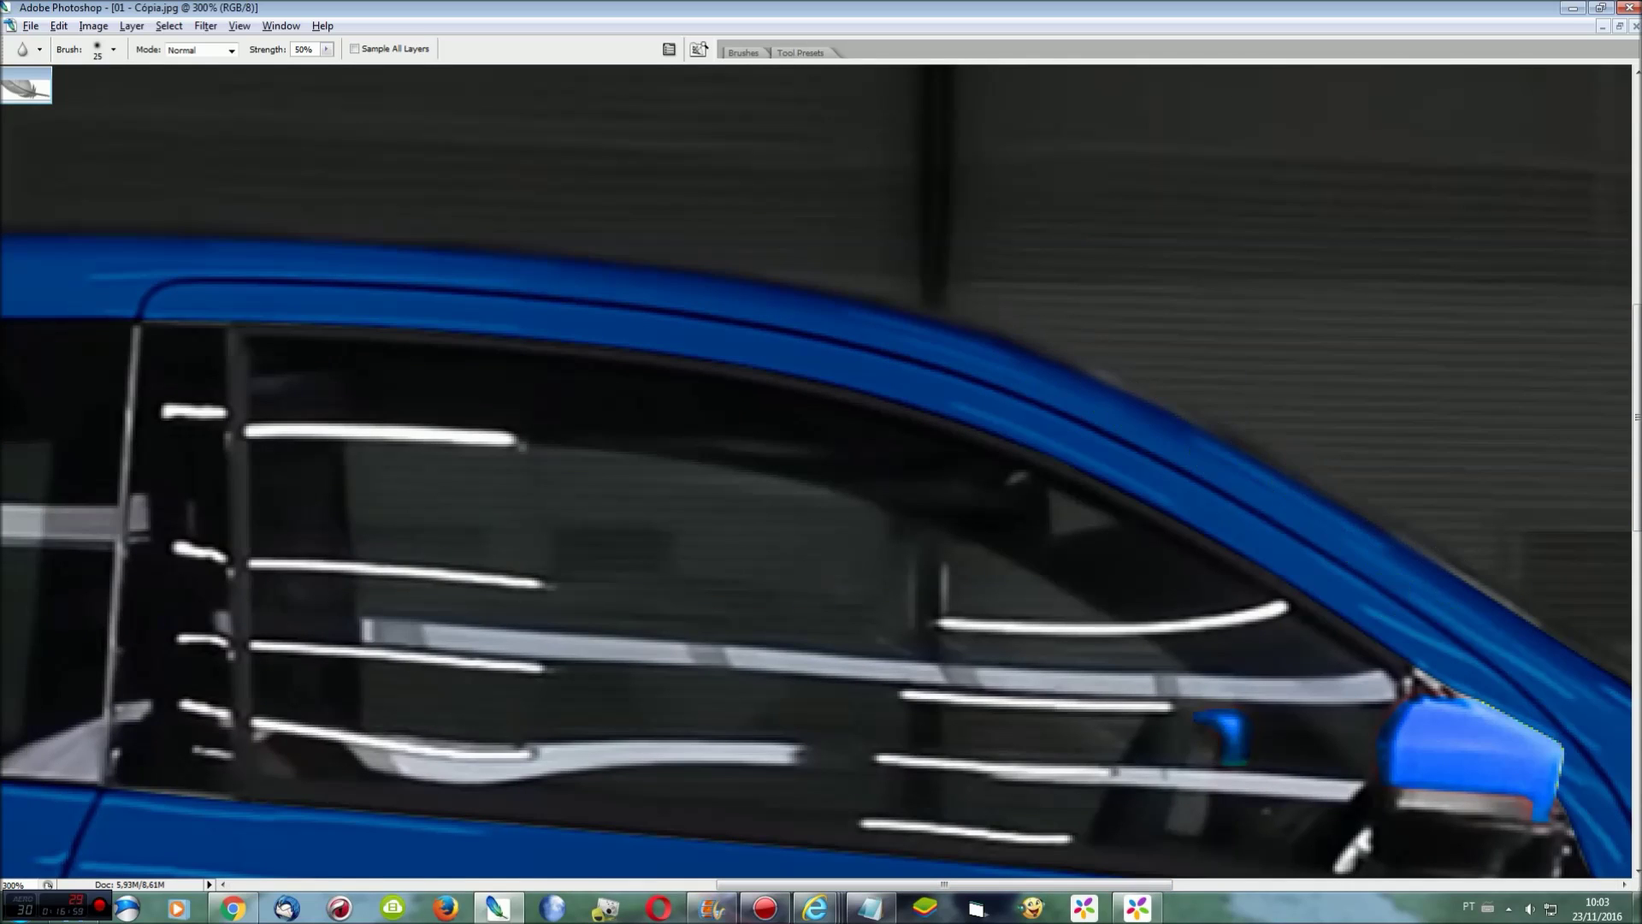
pyautogui.moveTo(1165, 884); pyautogui.dragTo(1285, 885)
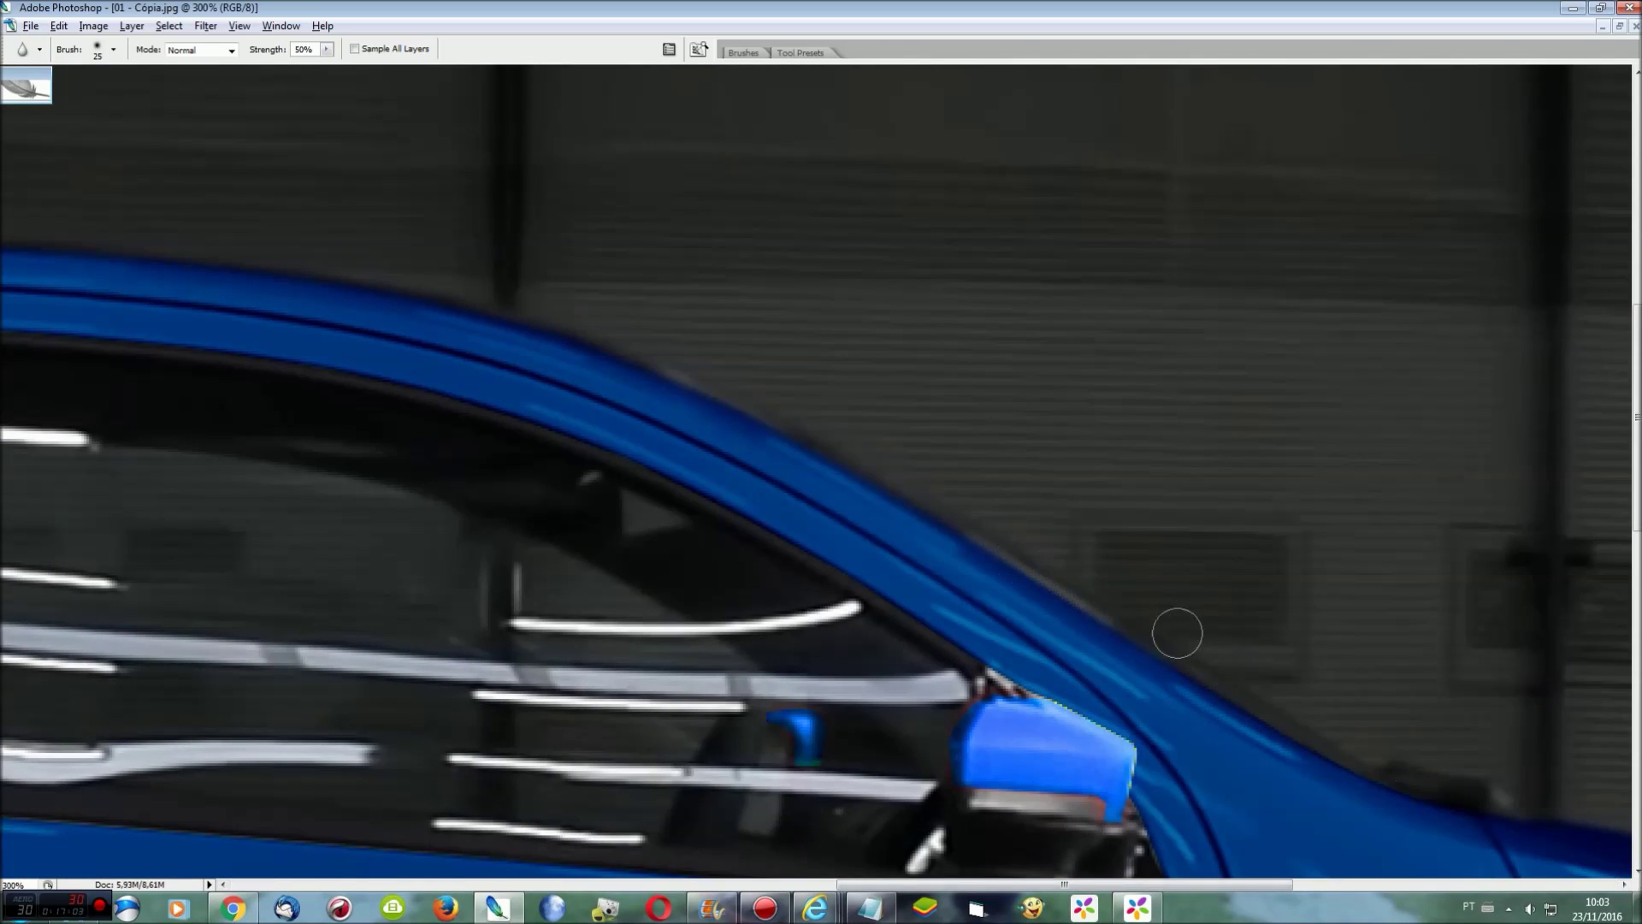
pyautogui.scroll(-3, 1406, 786)
pyautogui.scroll(-1, 1429, 678)
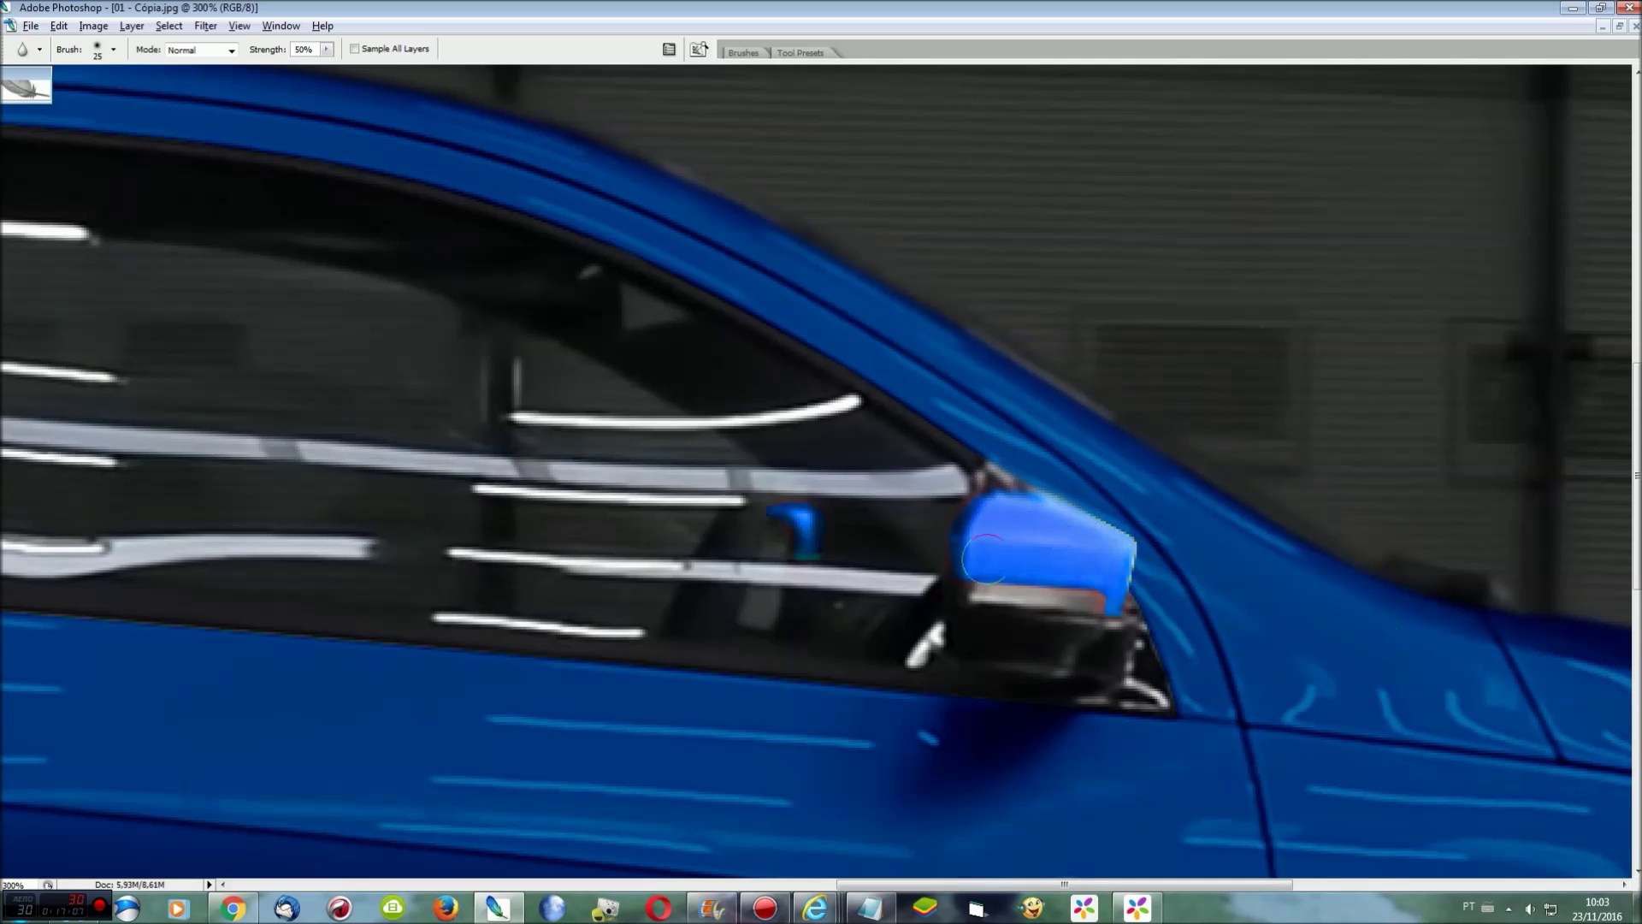
pyautogui.moveTo(825, 536); pyautogui.dragTo(755, 543)
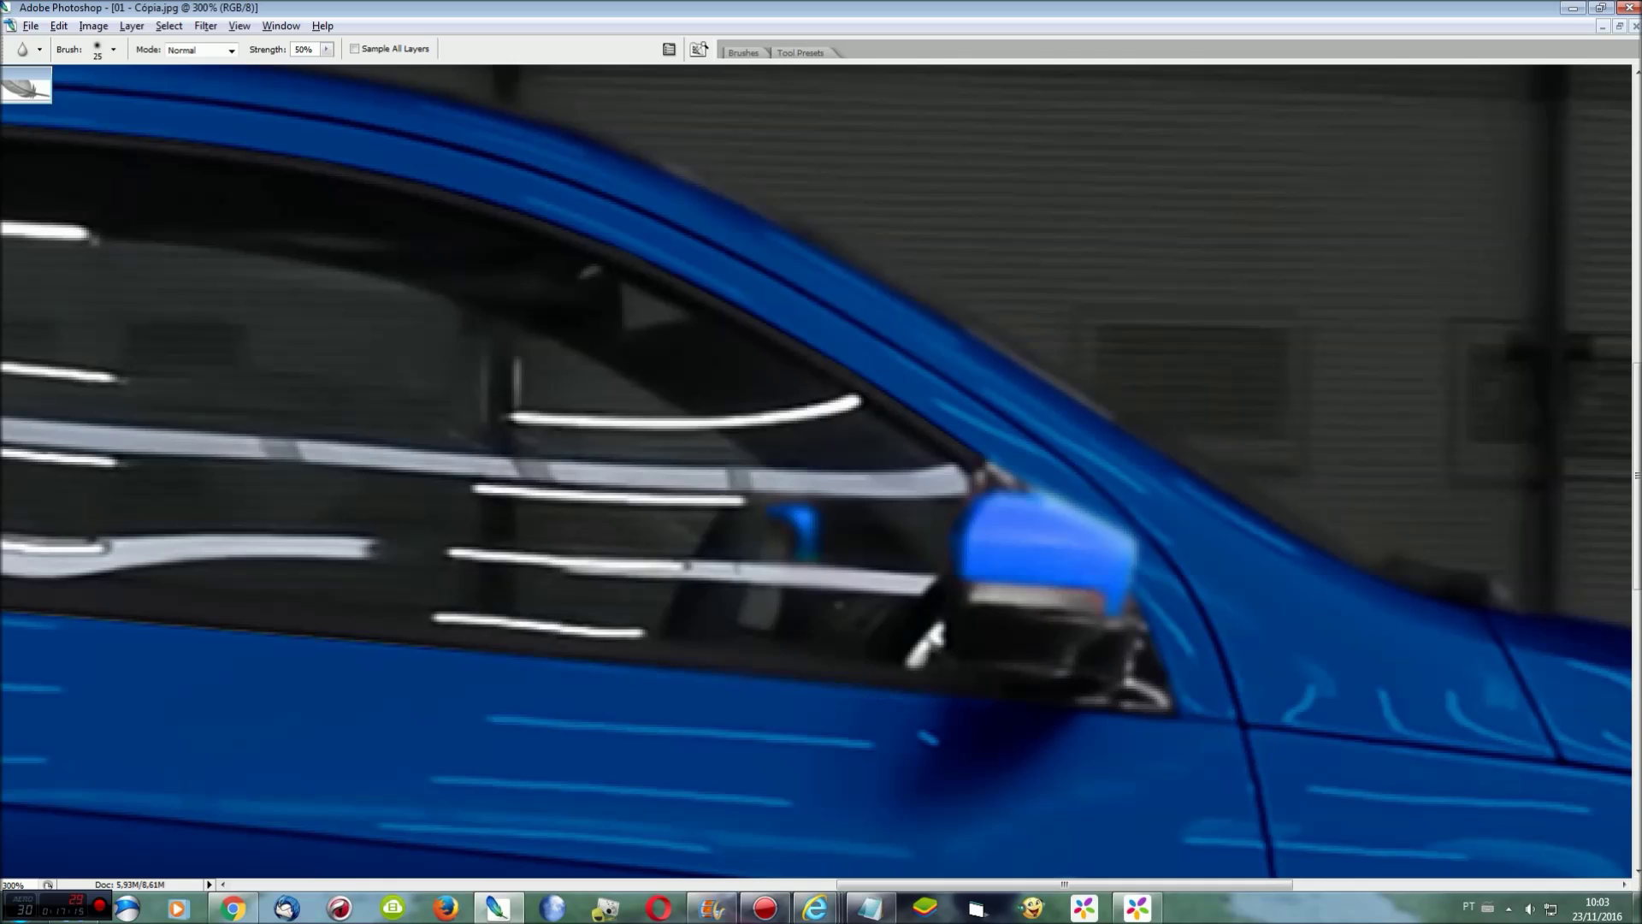
# Blur along the roof edge, then zoom out to fit the whole car
pyautogui.moveTo(1065, 884); pyautogui.dragTo(688, 883)
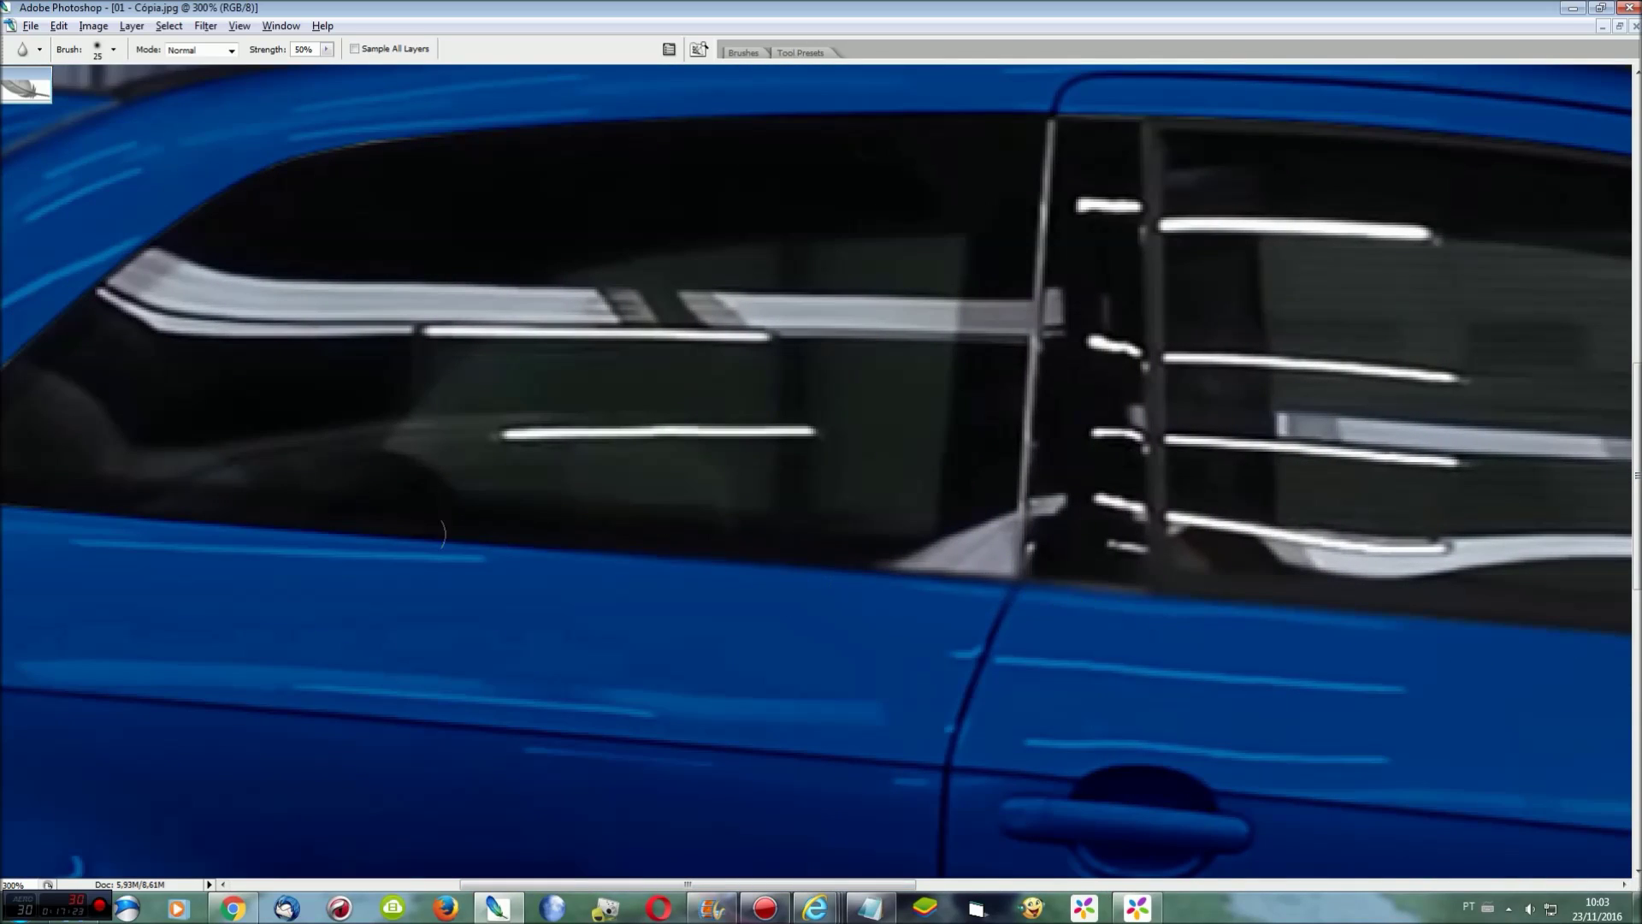
pyautogui.moveTo(898, 883); pyautogui.dragTo(776, 883)
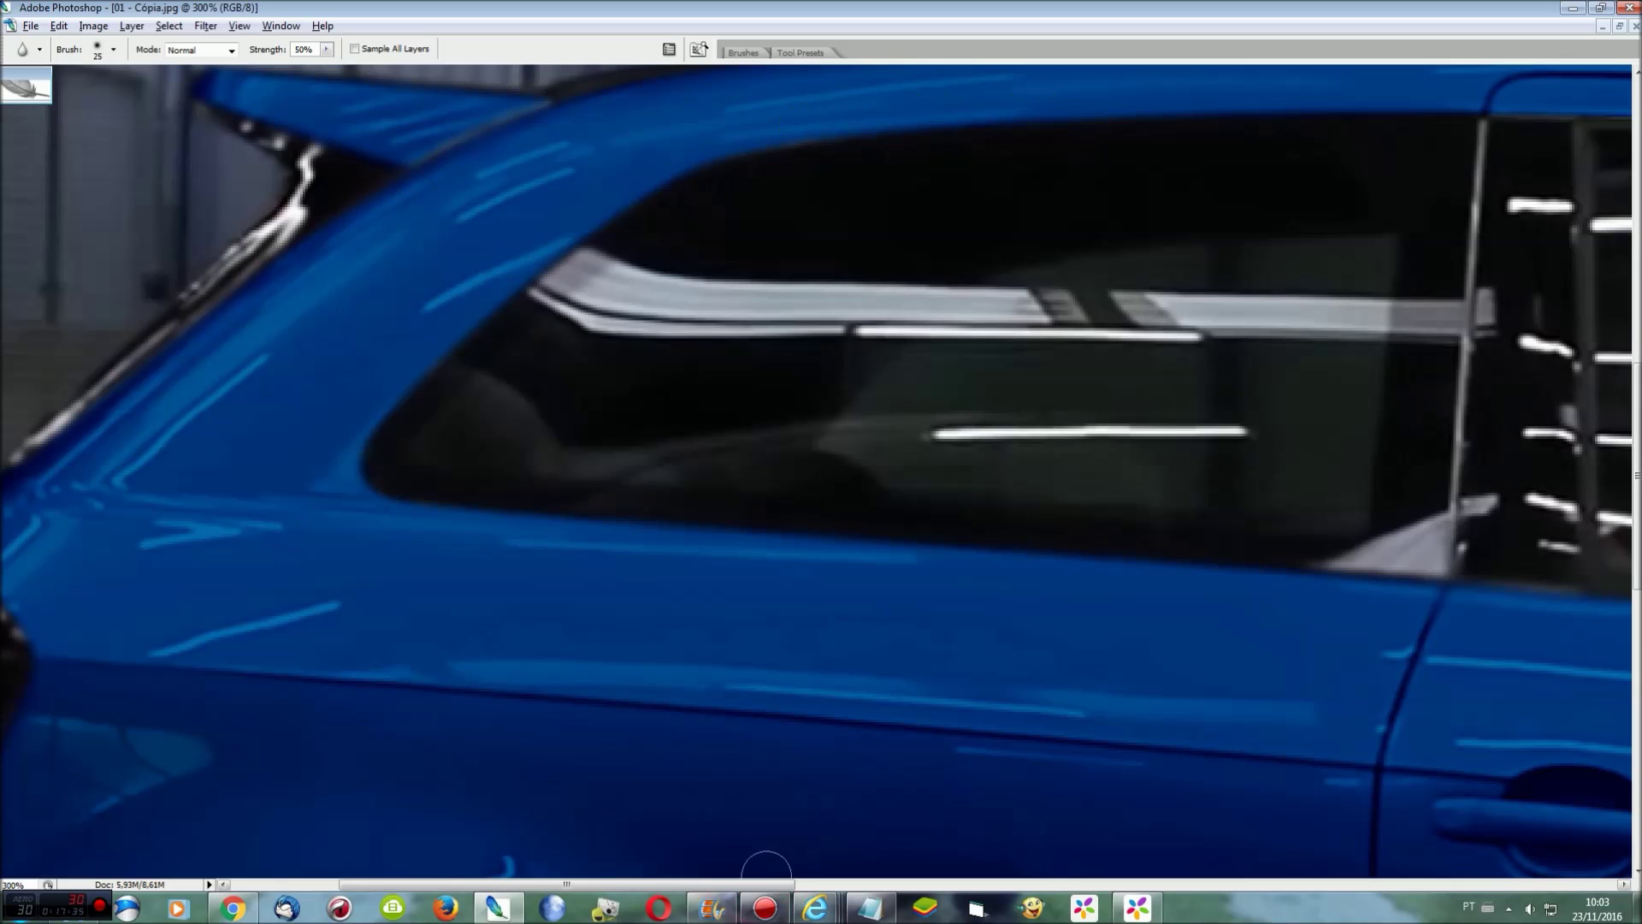
pyautogui.moveTo(566, 884); pyautogui.dragTo(898, 883)
pyautogui.moveTo(586, 115)
pyautogui.mouseDown()
pyautogui.moveTo(786, 135)
pyautogui.moveTo(1320, 290)
pyautogui.mouseUp()
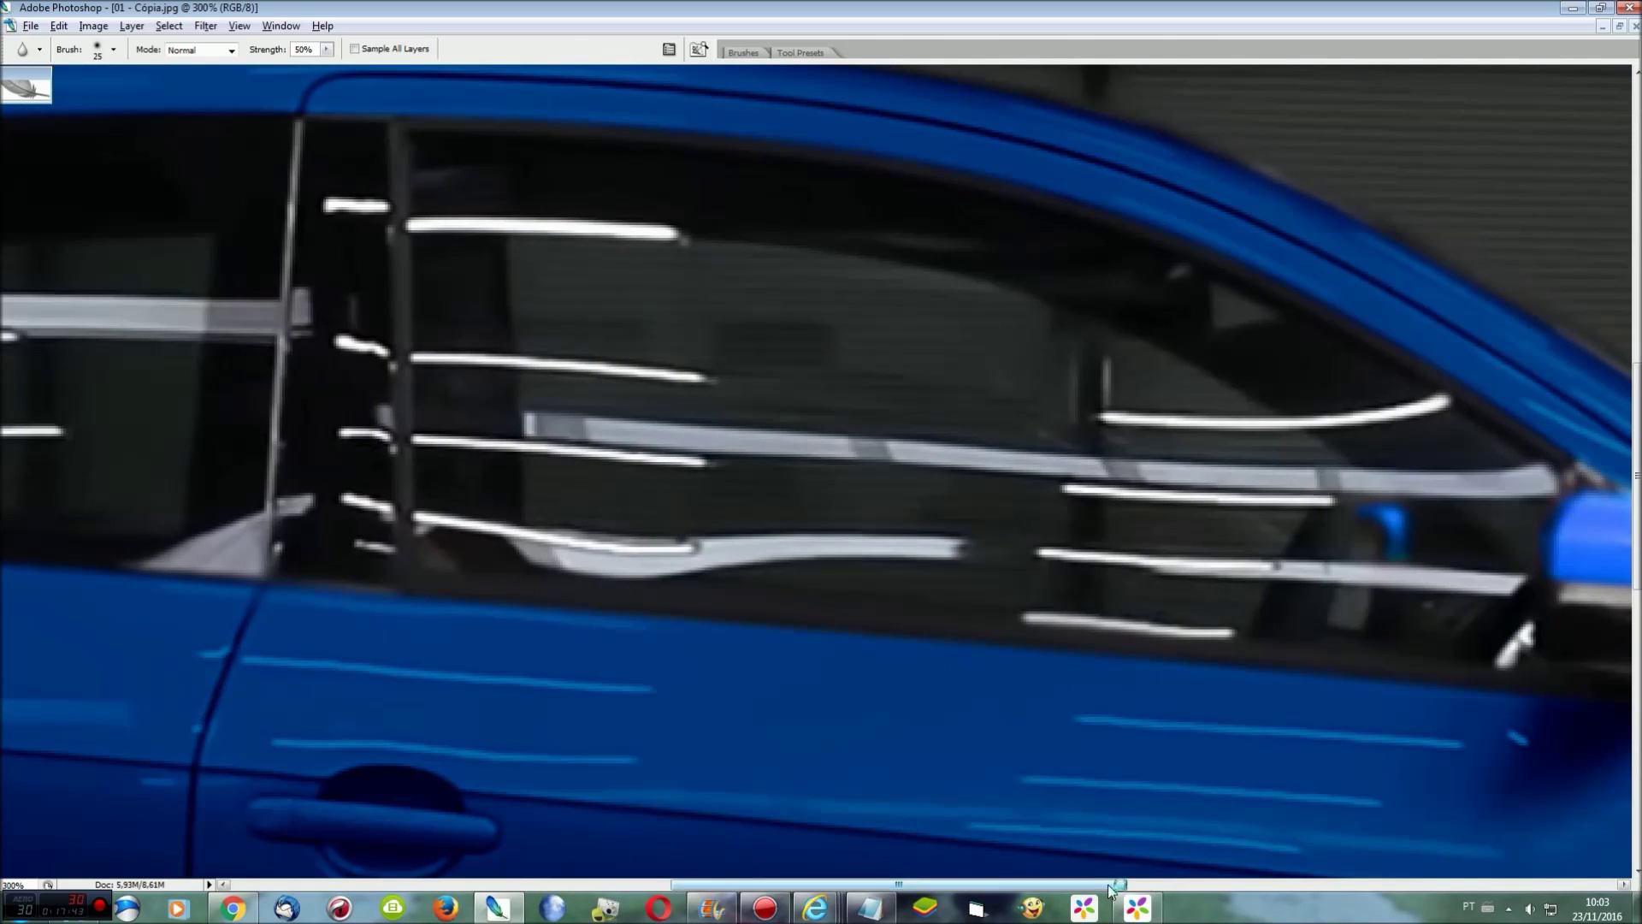
pyautogui.hotkey('ctrl', '-')
pyautogui.hotkey('ctrl', '0')
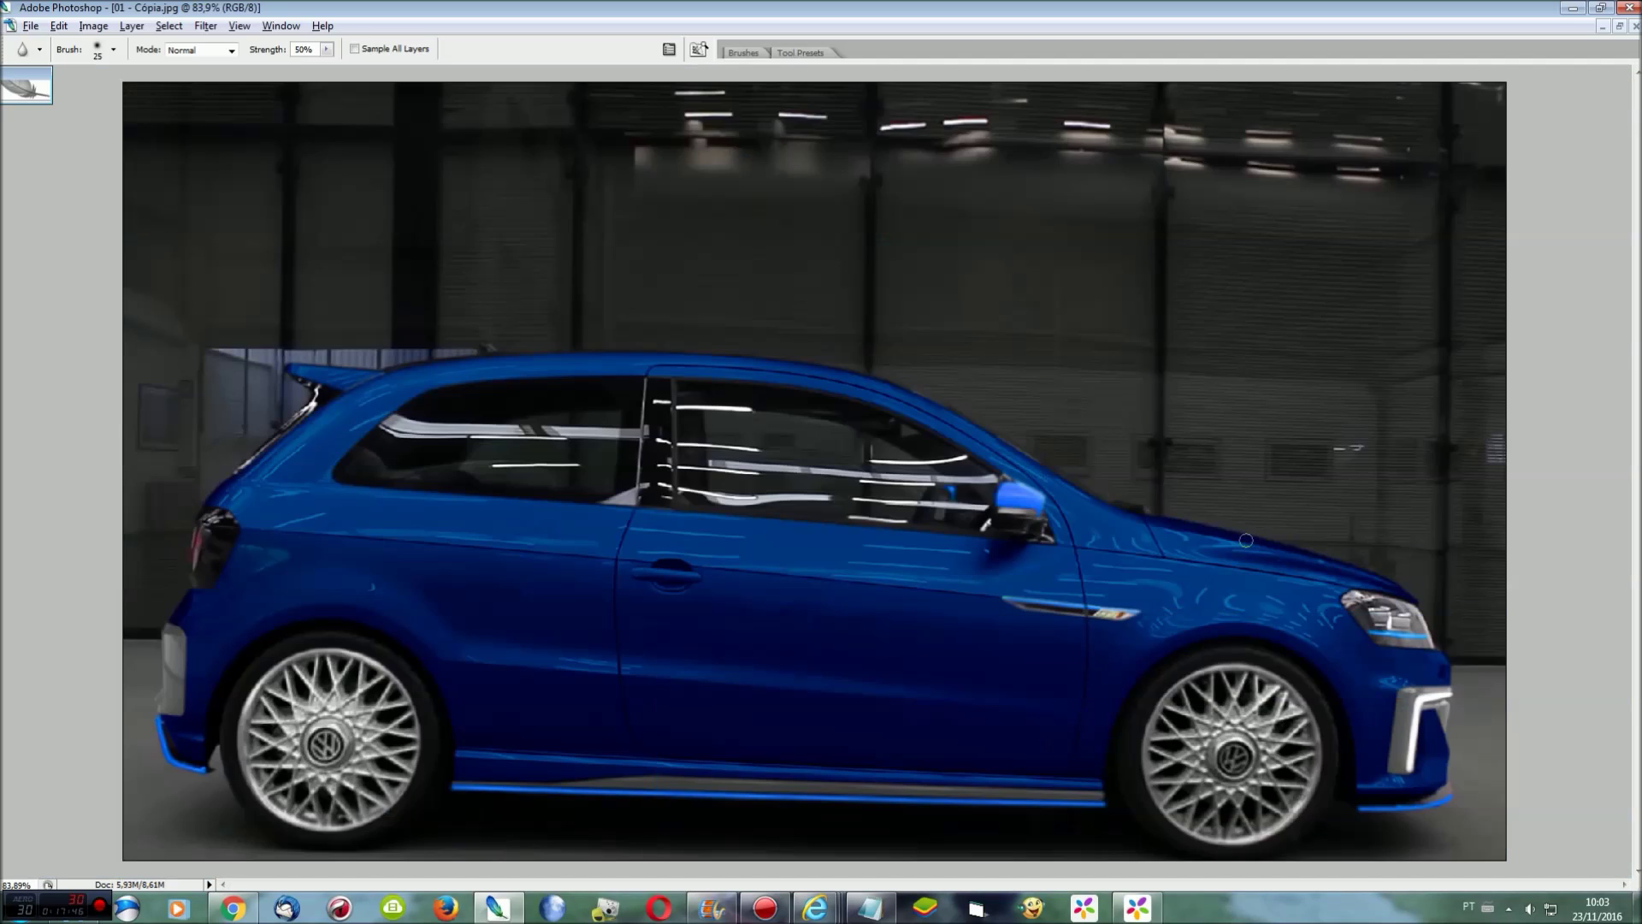
# Raise the whole image's saturation with Hue/Saturation and apply a Sharpen filter
pyautogui.hotkey('ctrl', 'u')
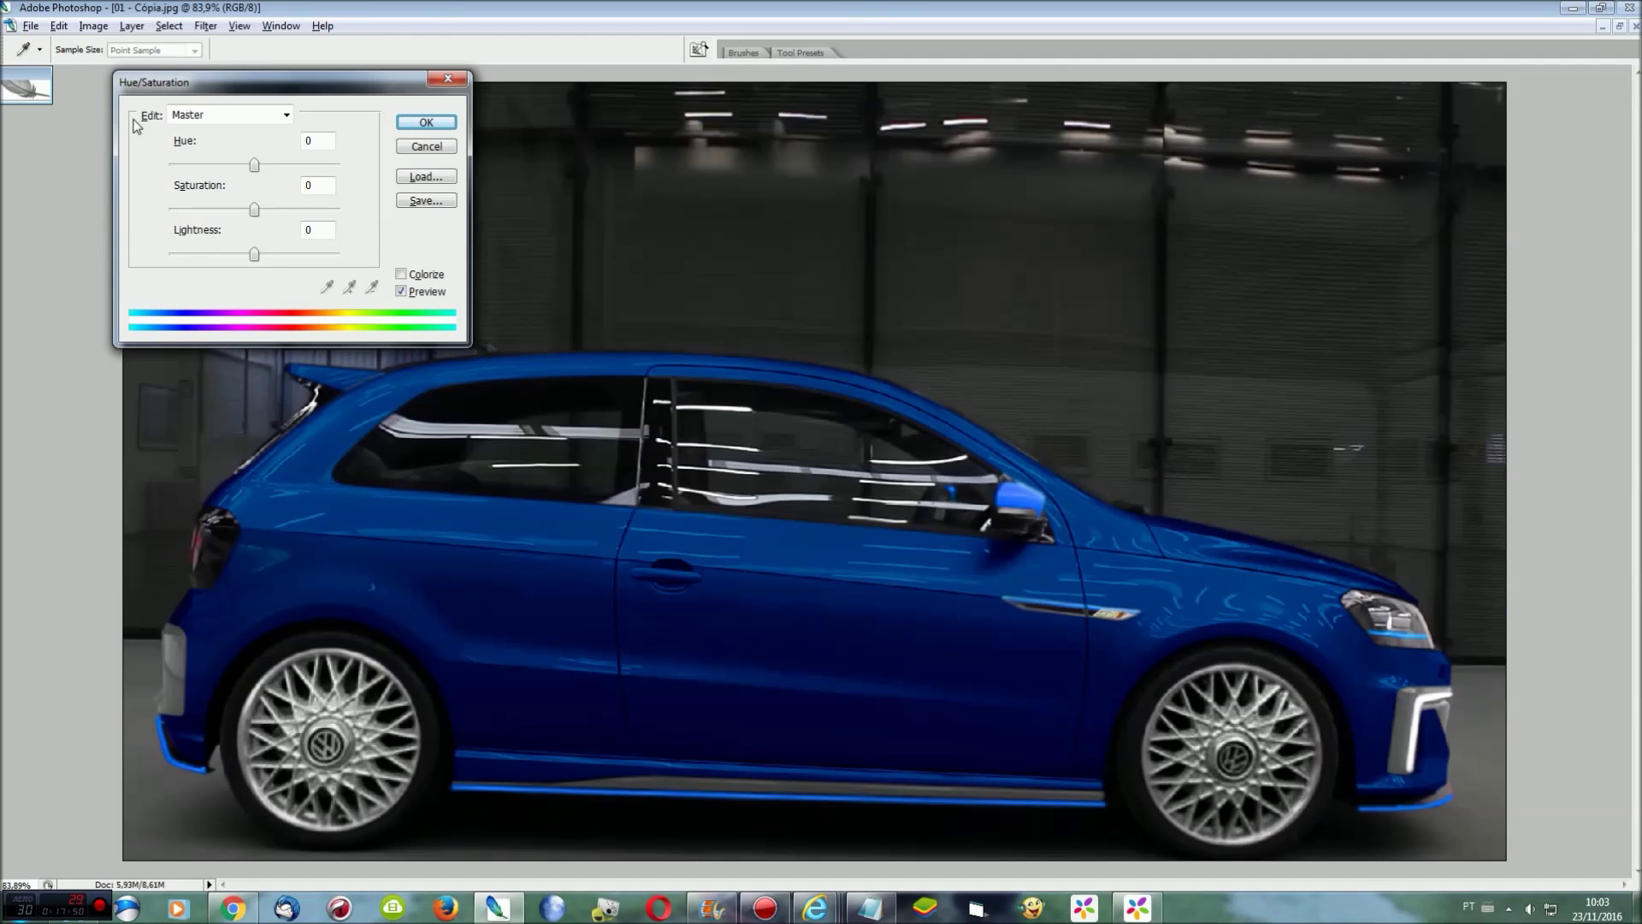
pyautogui.moveTo(254, 210); pyautogui.dragTo(274, 208)
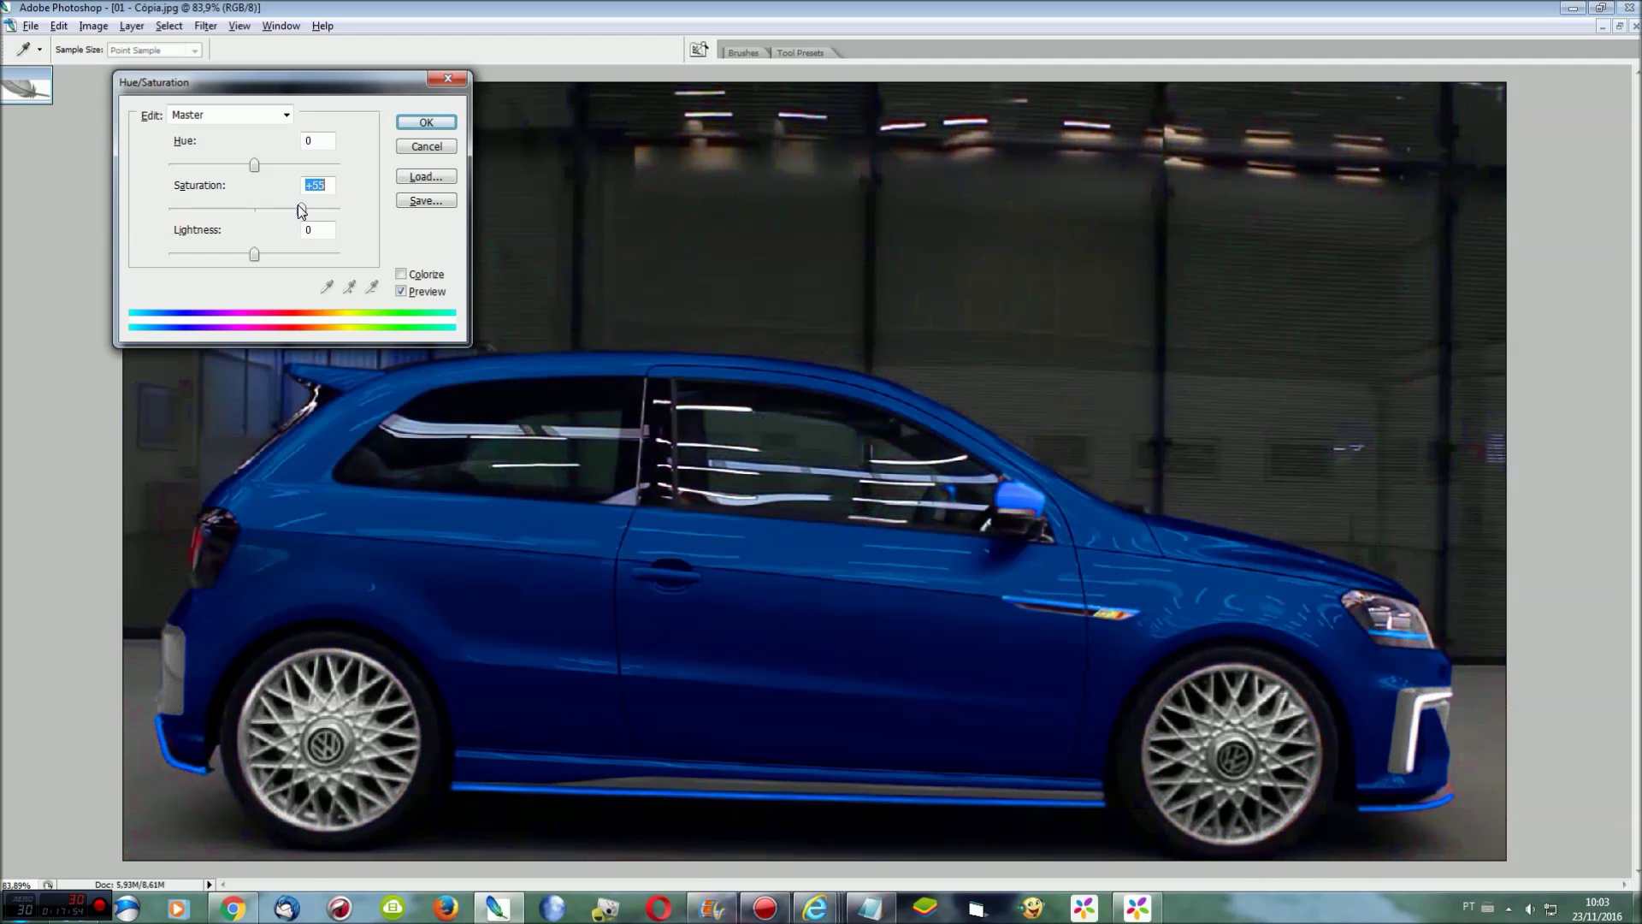
pyautogui.click(426, 122)
pyautogui.click(205, 25)
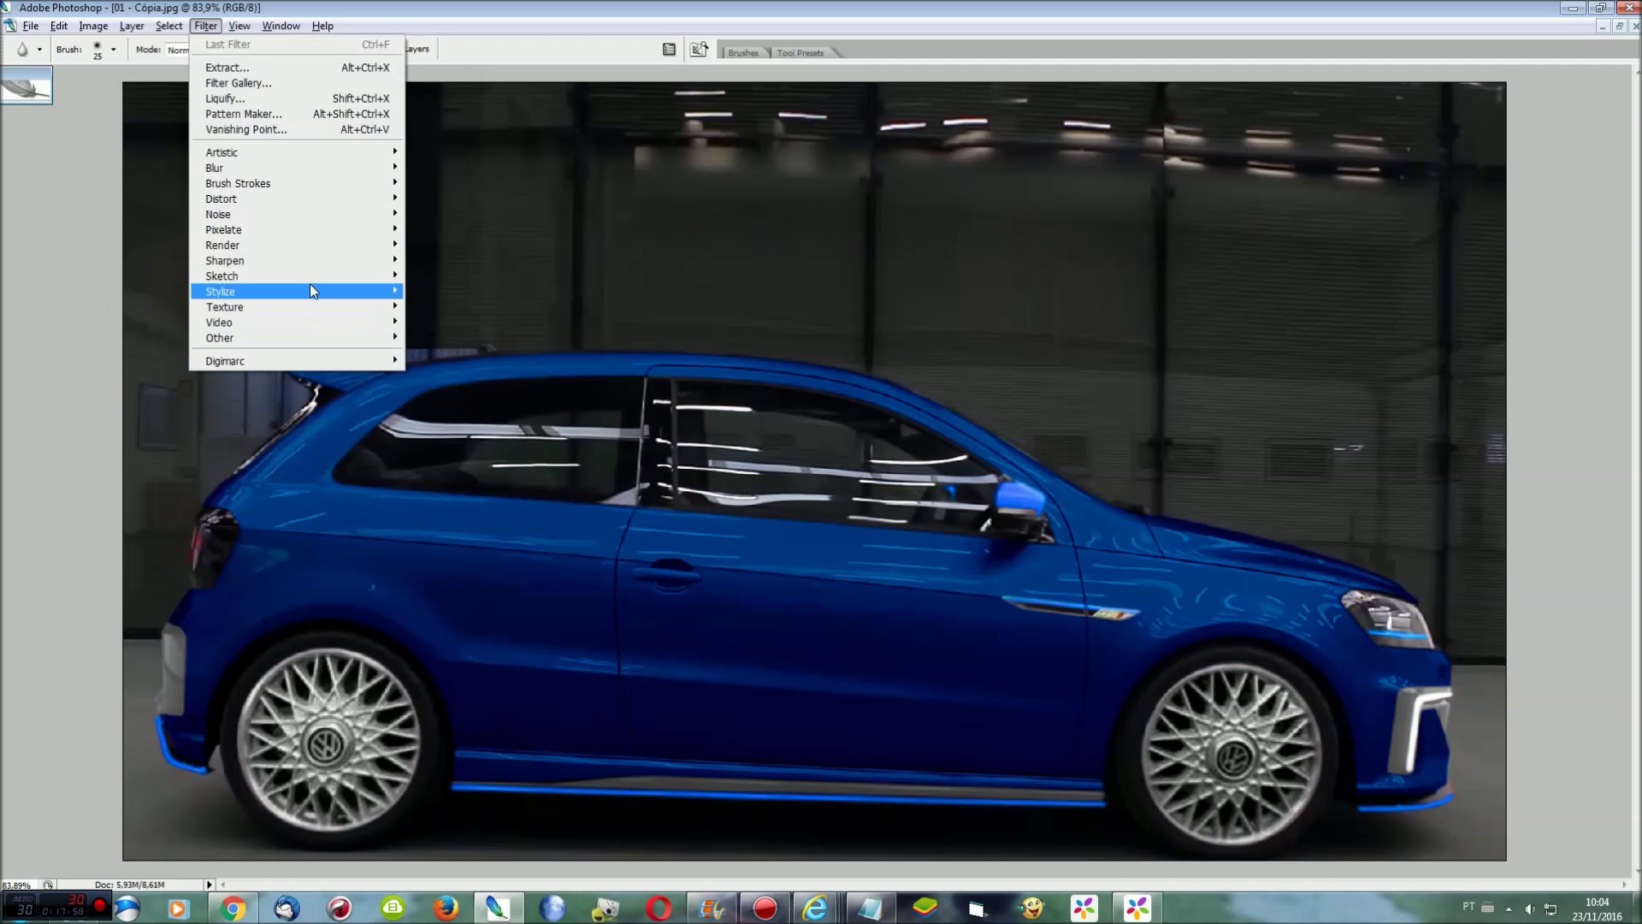
pyautogui.click(437, 261)
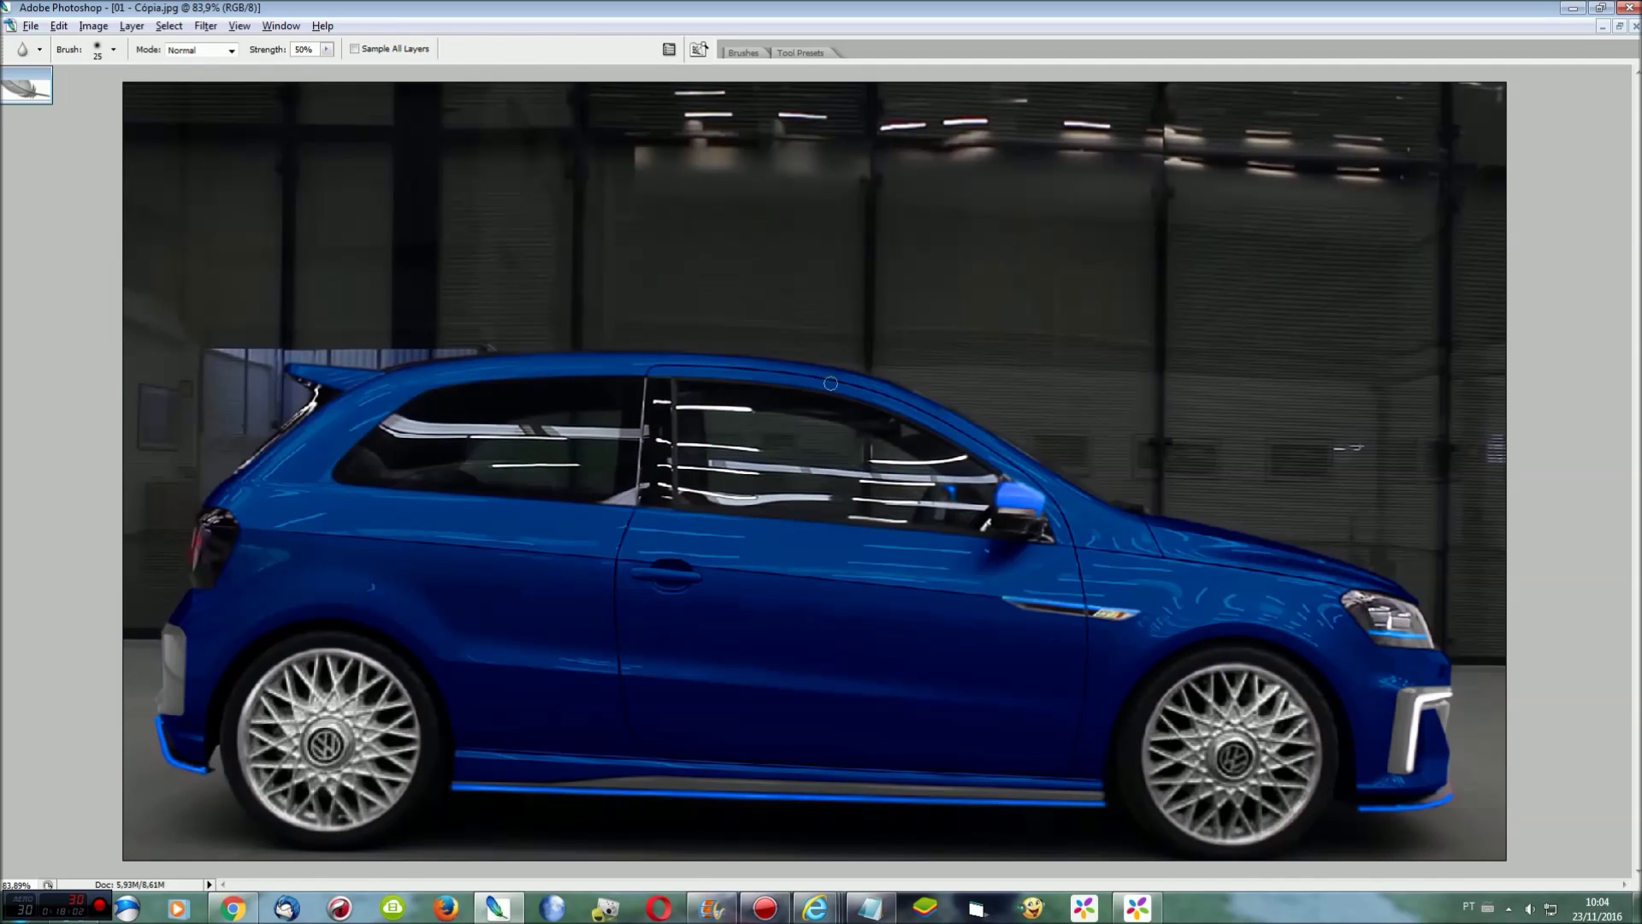
pyautogui.press('t')
# Add the author's two-line white Arial Bold 25 pt credit low on the door, slightly enlarged
pyautogui.click(528, 673)
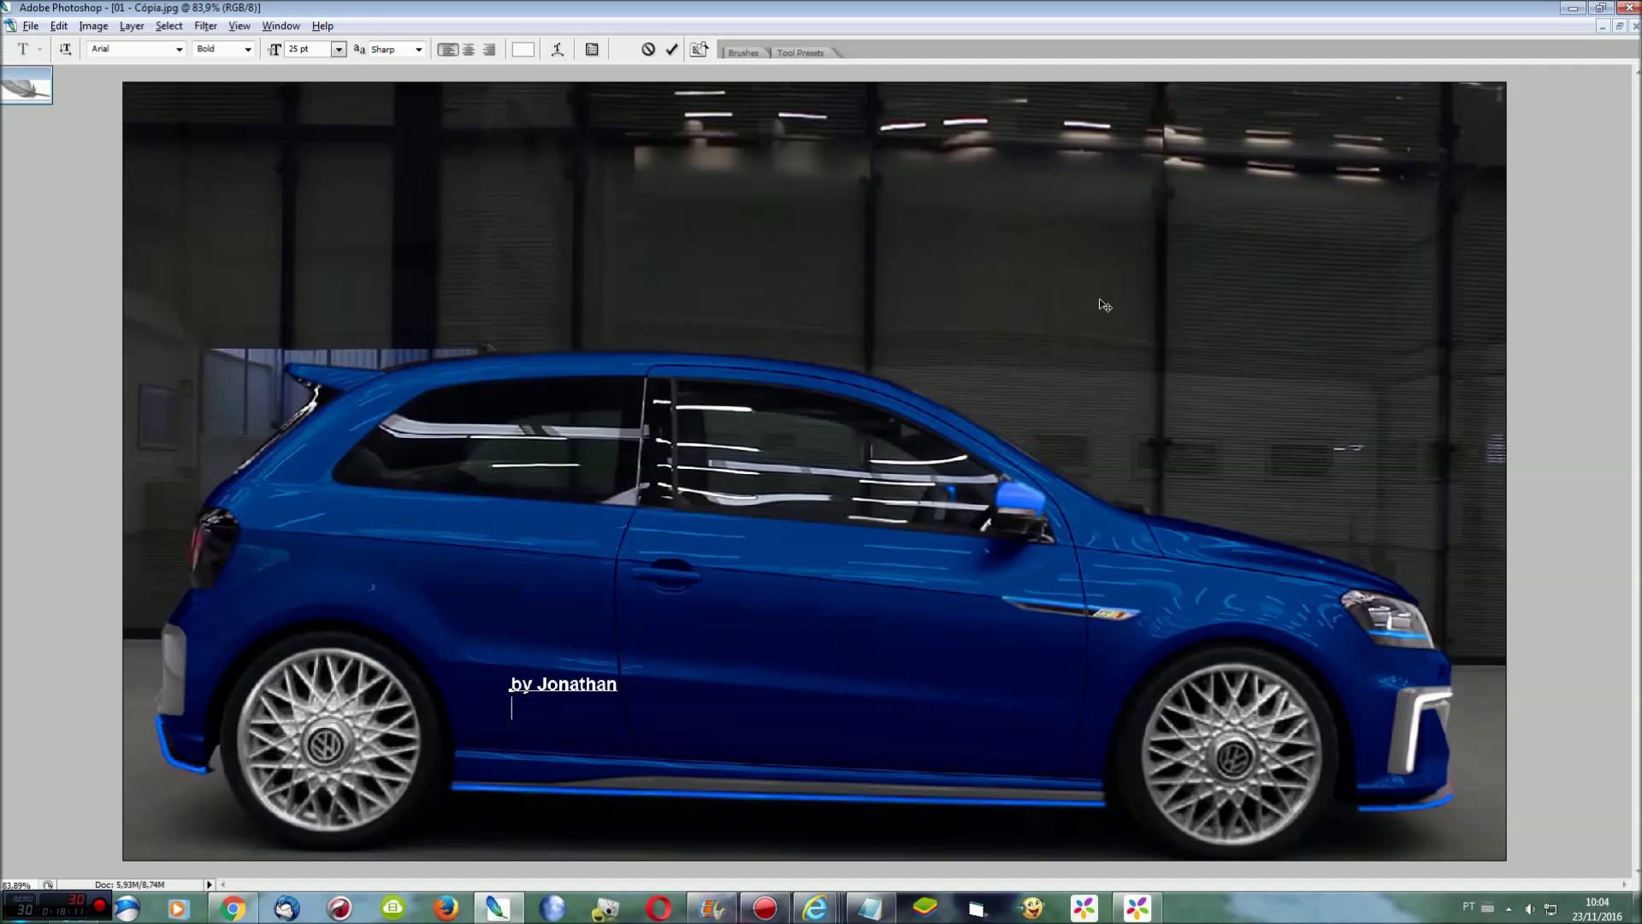
pyautogui.moveTo(668, 733); pyautogui.dragTo(621, 760)
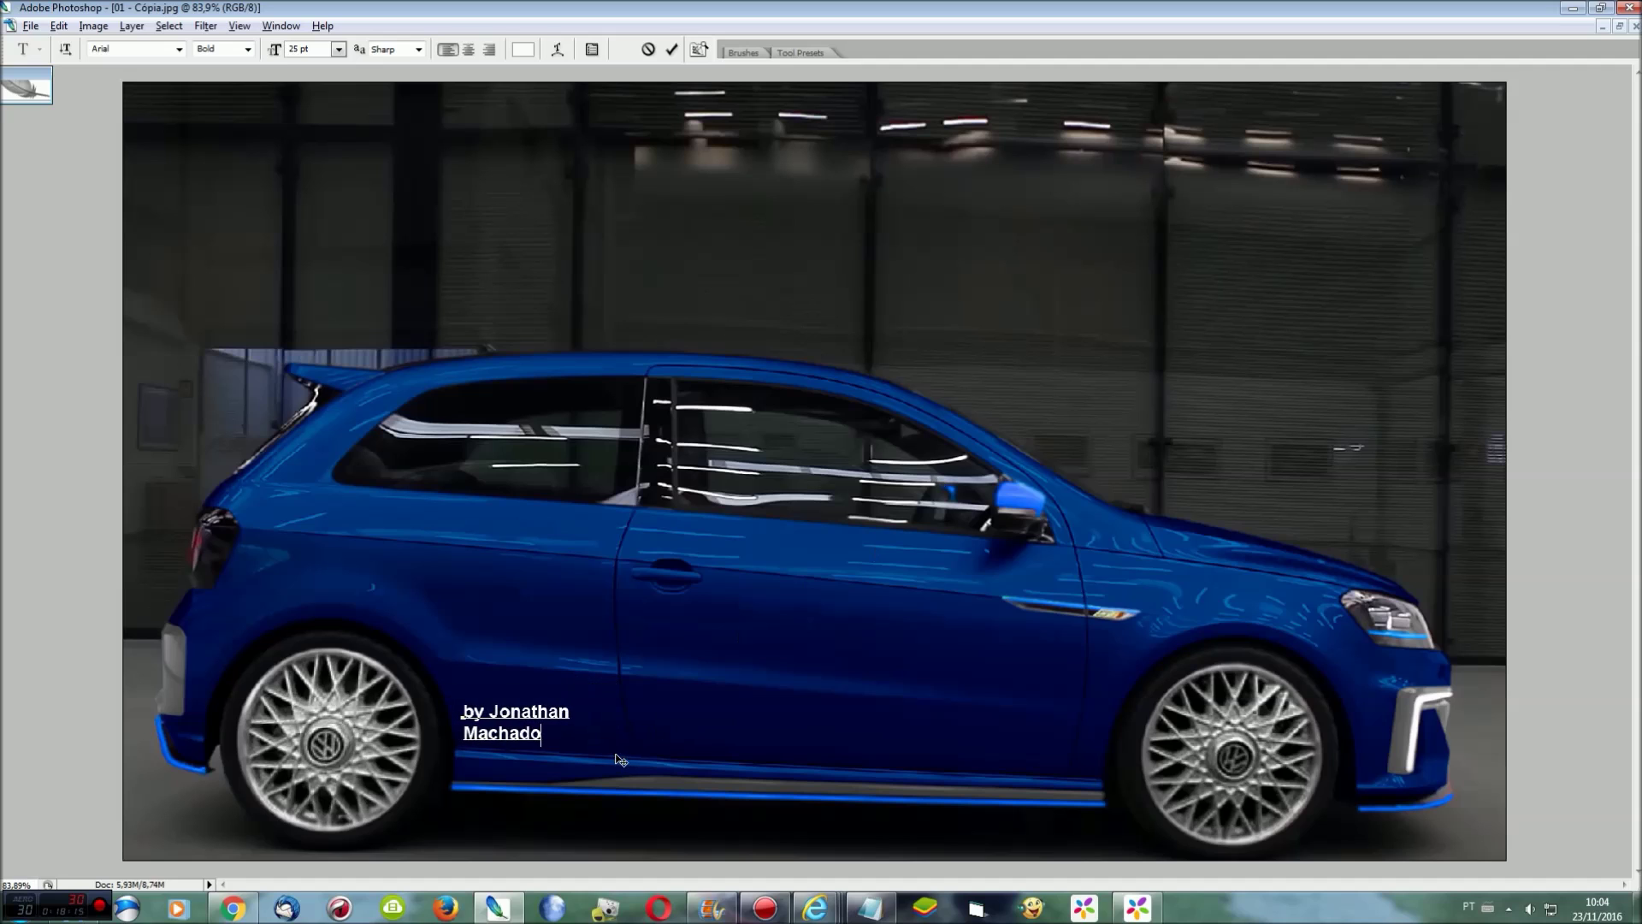
pyautogui.hotkey('ctrl', 't')
pyautogui.moveTo(571, 701)
pyautogui.mouseDown()
pyautogui.moveTo(589, 691)
pyautogui.moveTo(575, 700)
pyautogui.mouseUp()
pyautogui.click(36, 109)
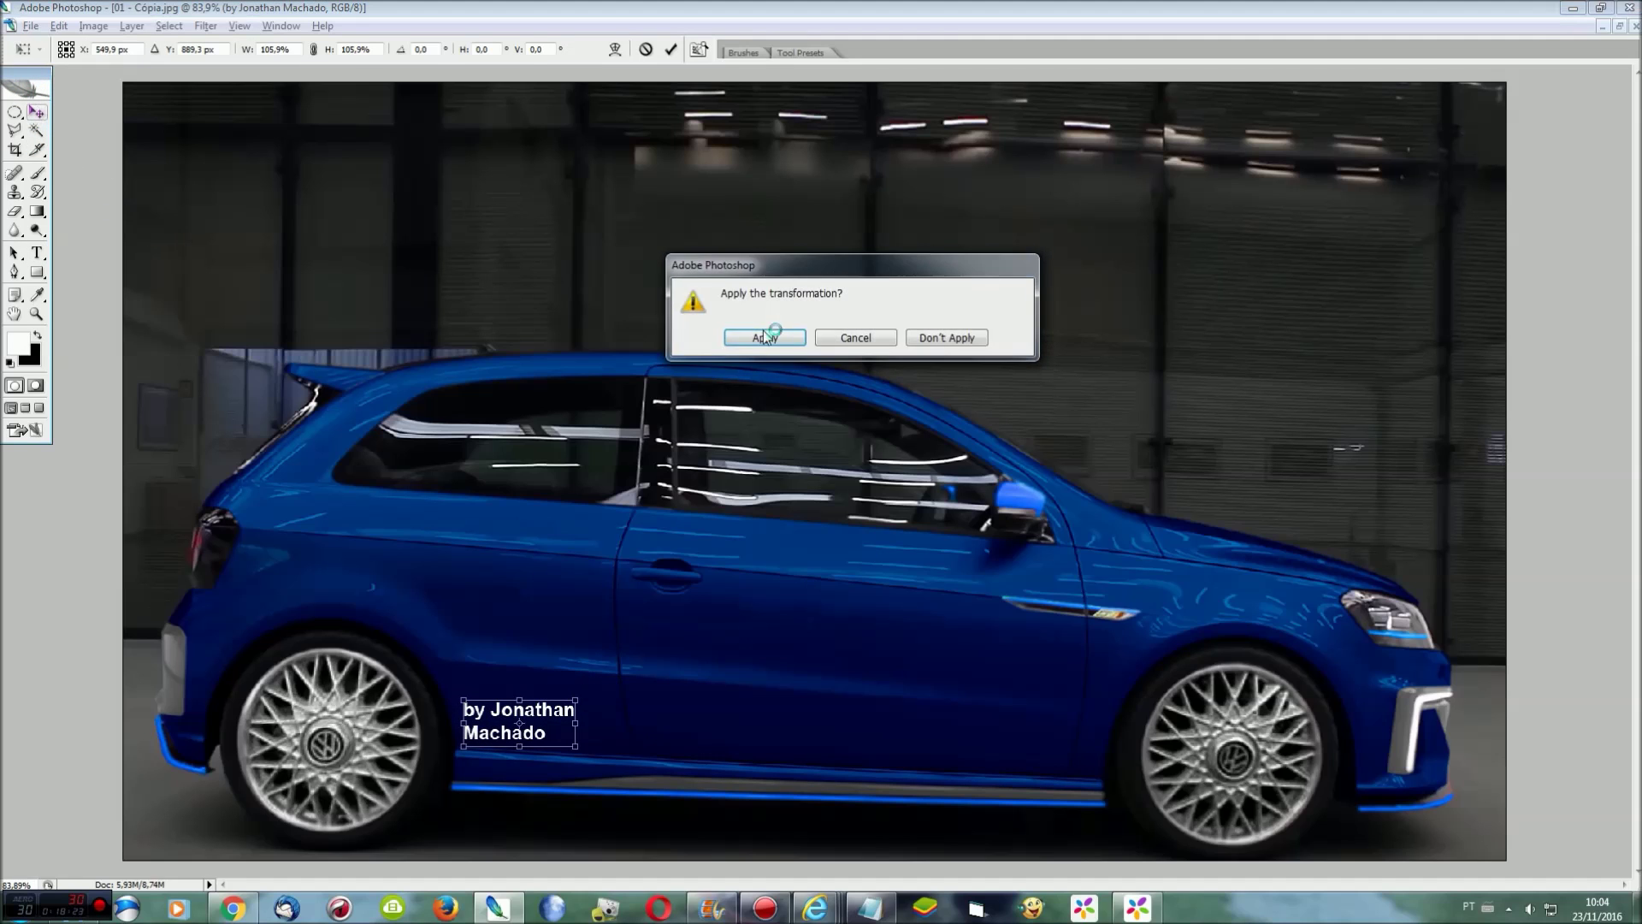